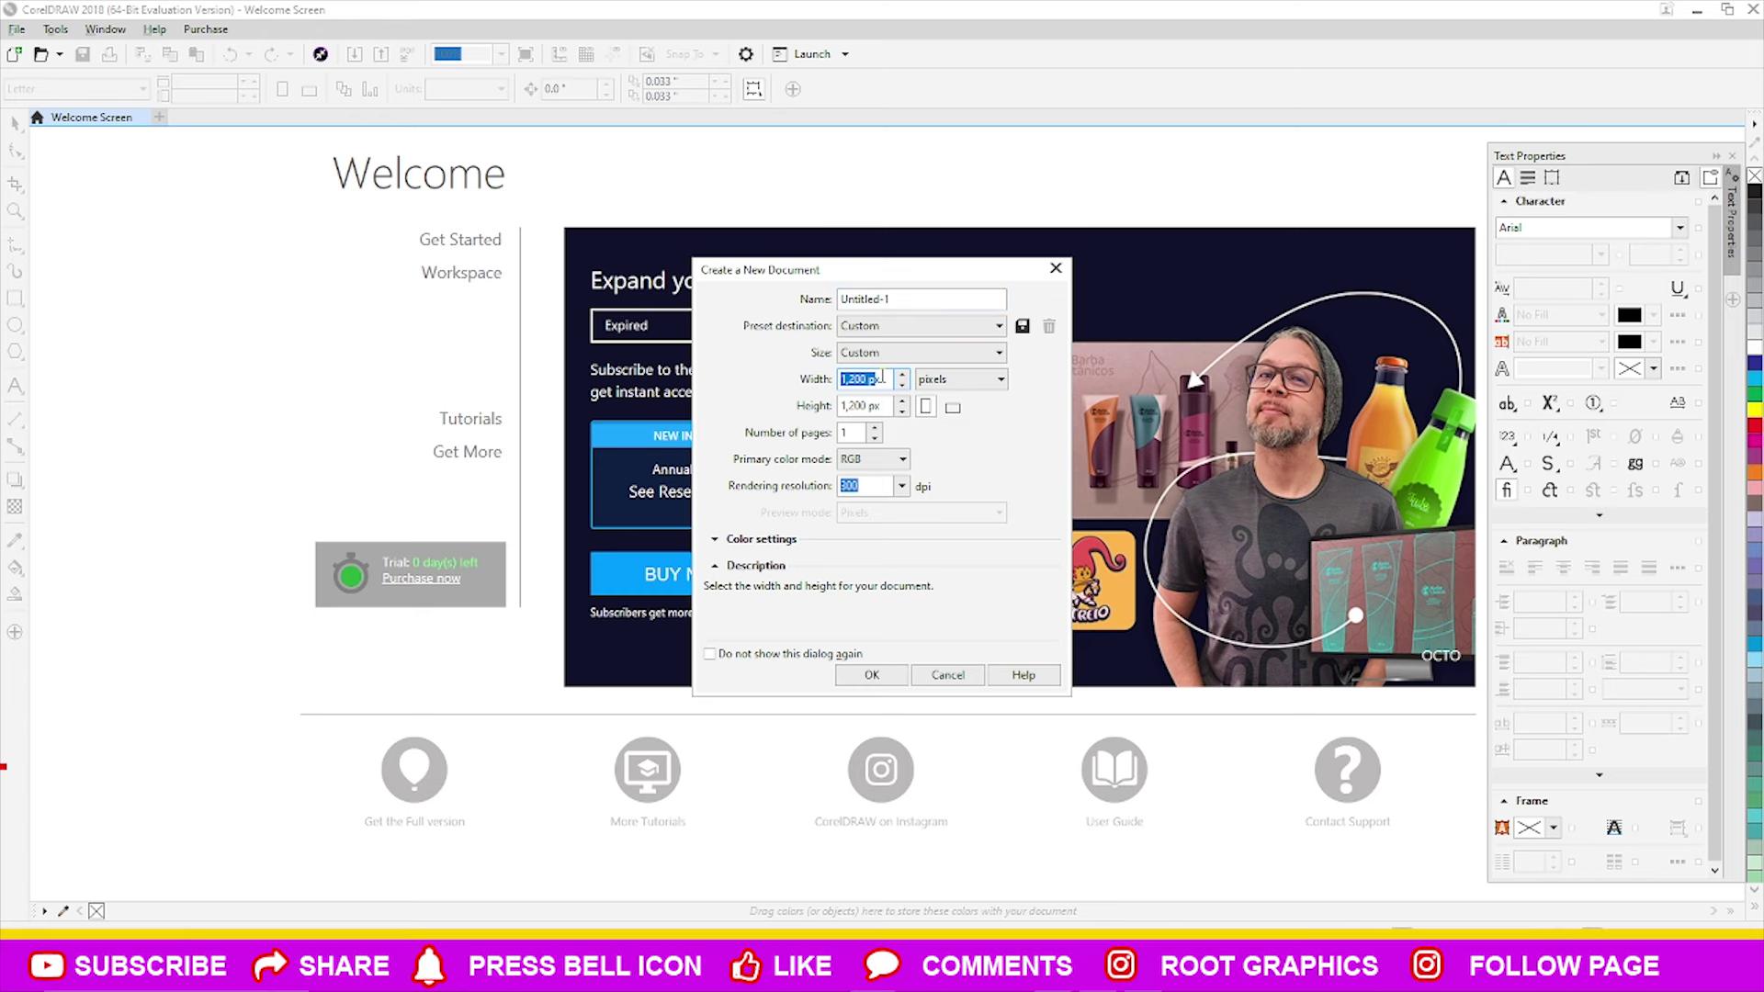
- Create a new portrait document with a 490 px by 1,015 px page
type("1015")
left_click(886, 406)
type("490")
left_click(953, 407)
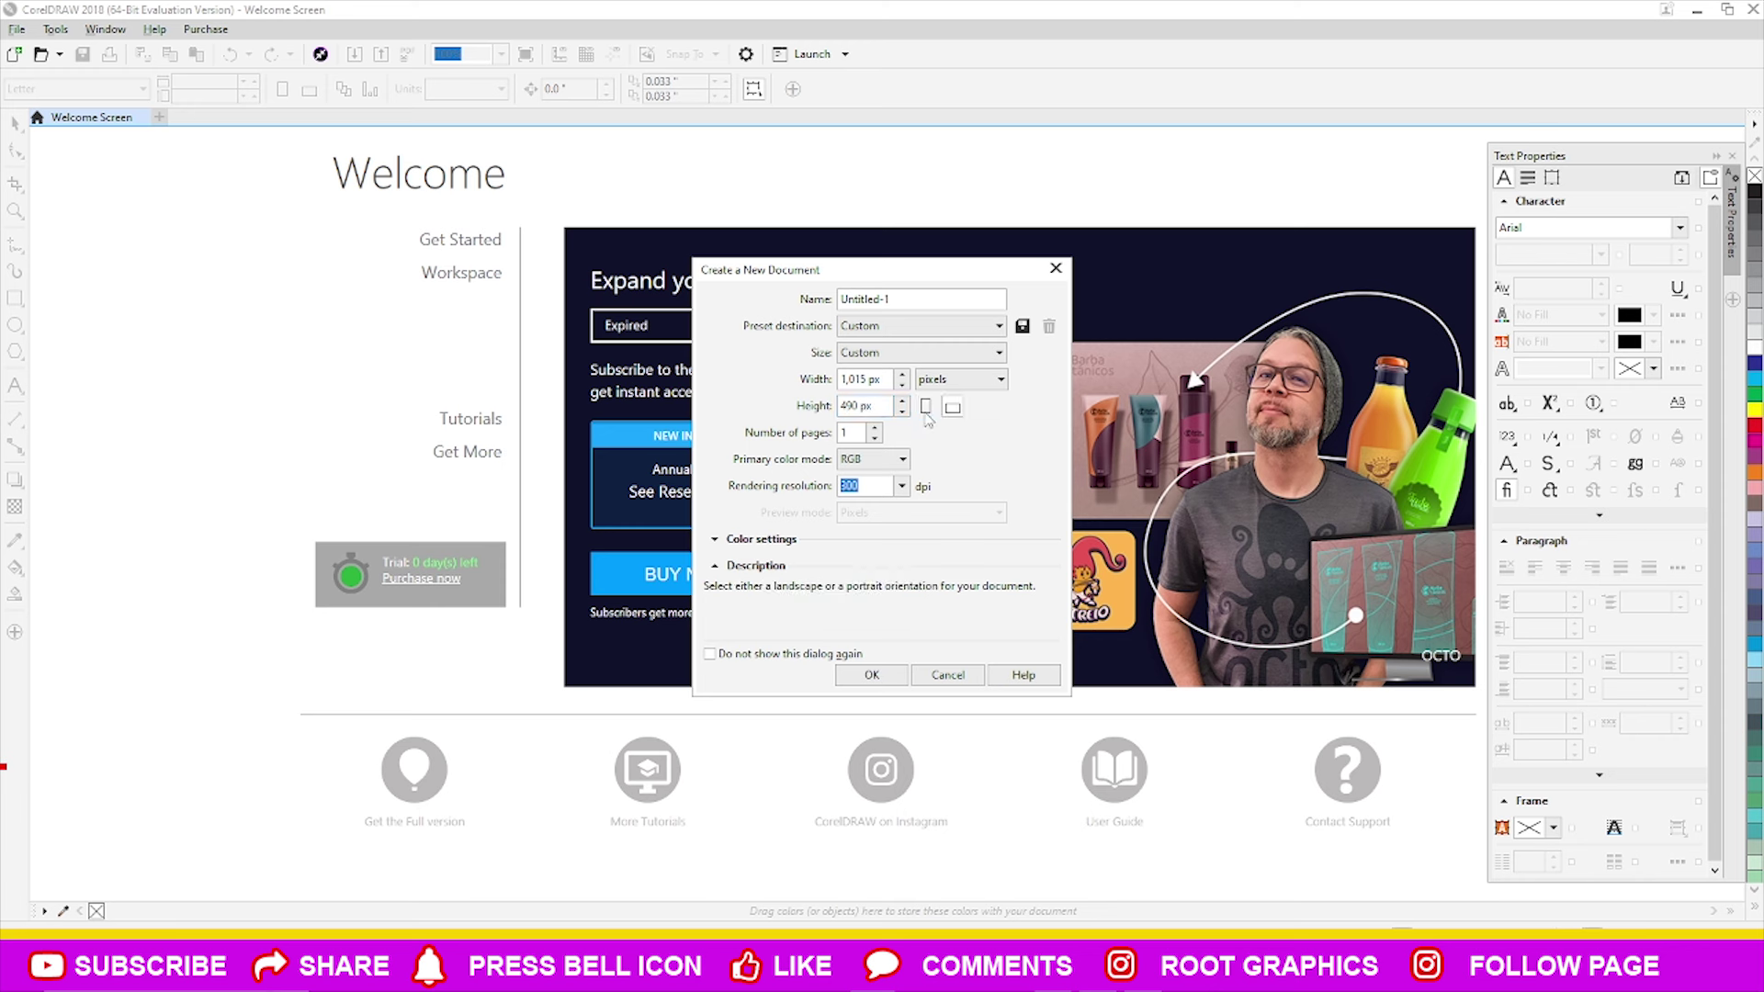
left_click(926, 412)
left_click(890, 679)
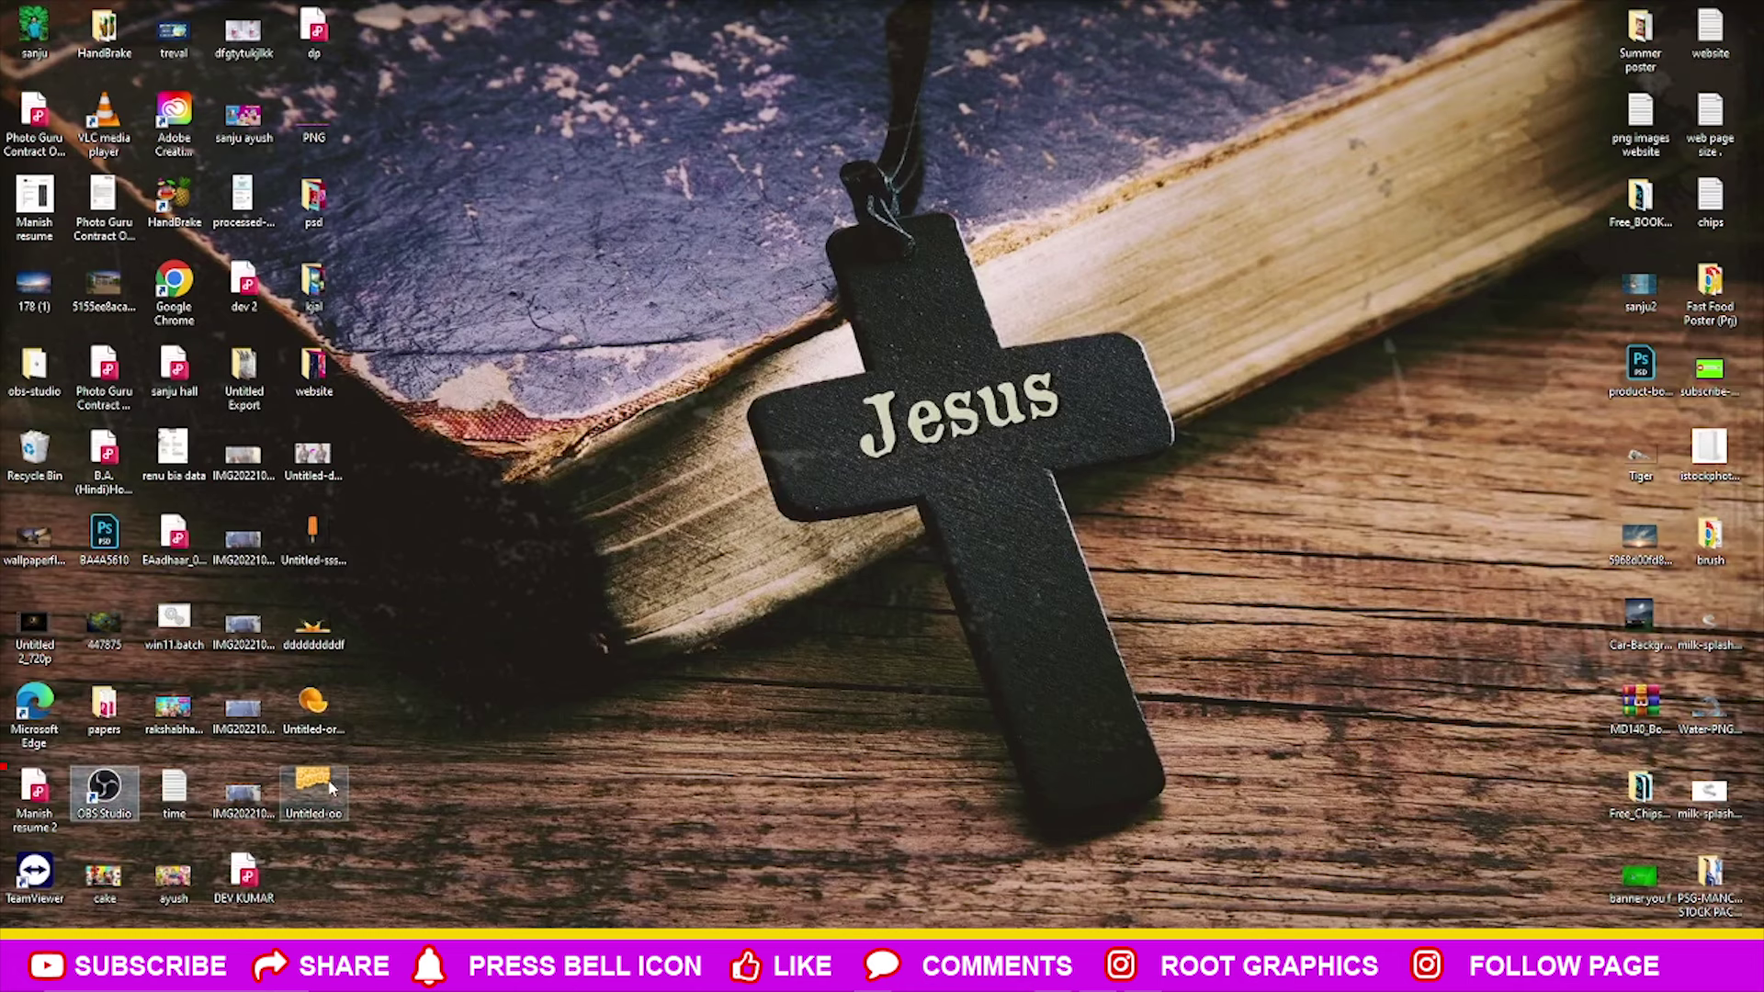
- Drag the orange slice and juice-splash images from the desktop into CorelDRAW
left_click(310, 533, "ctrl")
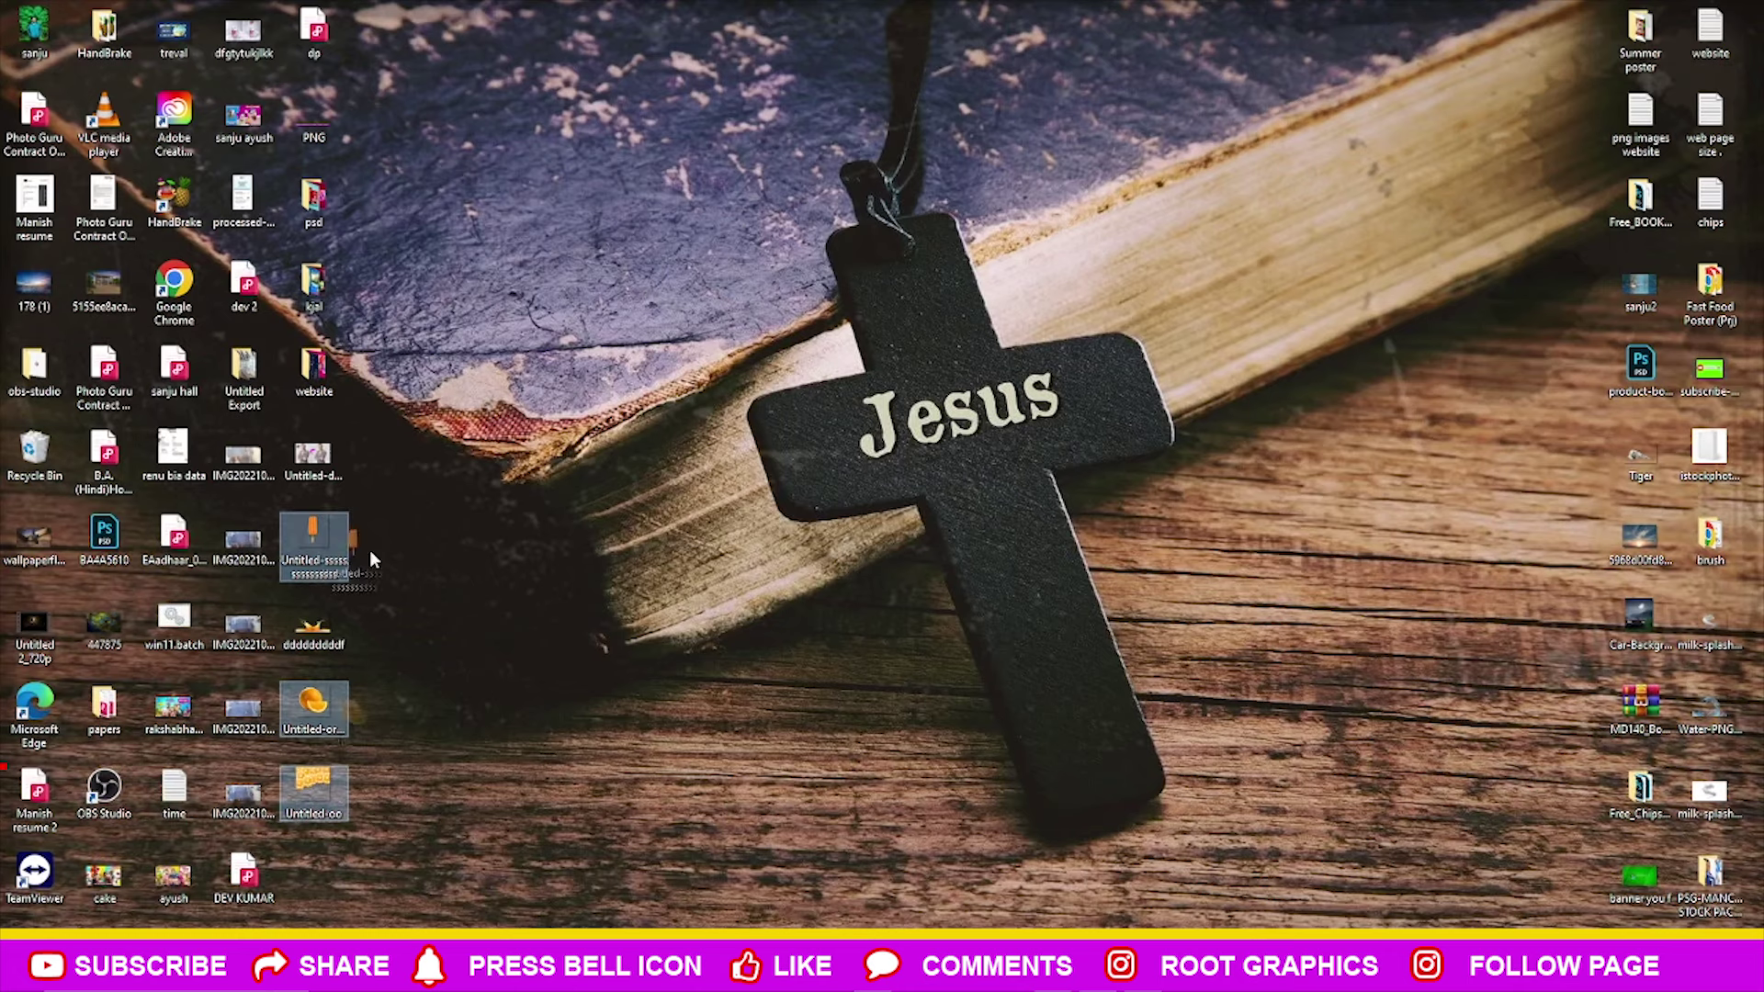
left_click_drag(309, 533, 380, 538)
left_click(338, 608, "ctrl")
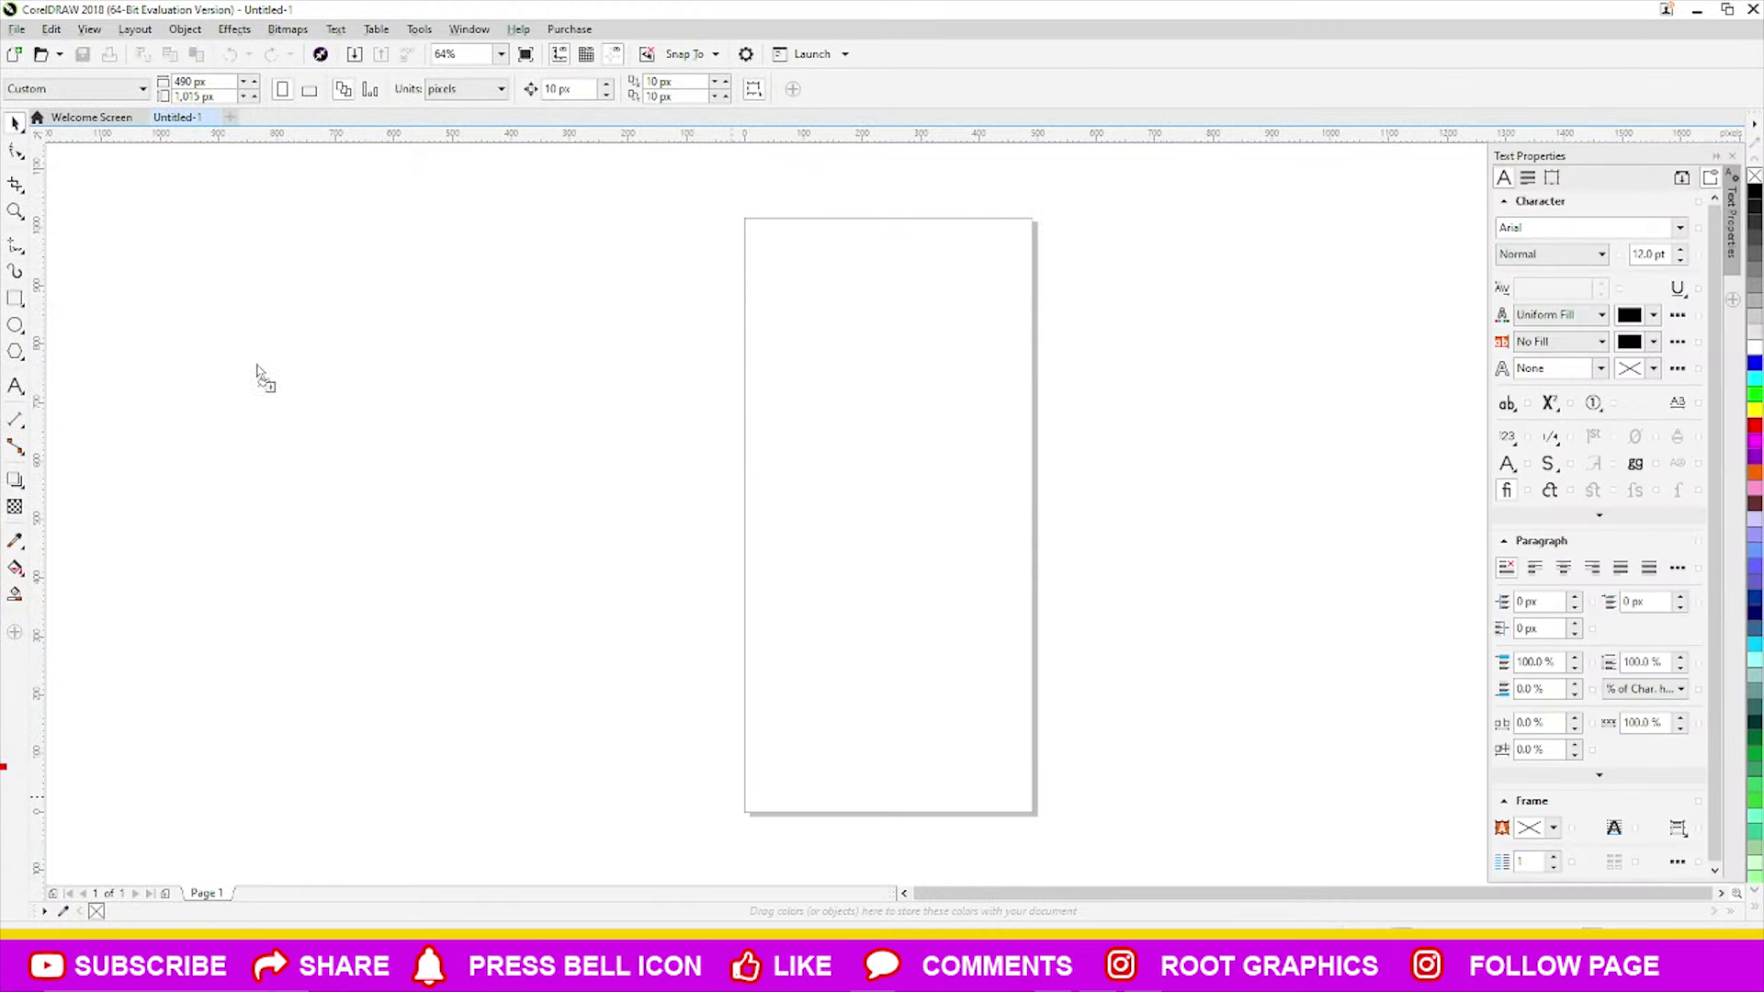
left_click_drag(338, 624, 504, 406)
- Move the imported images down and to the left of the page
left_click_drag(339, 265, 255, 775)
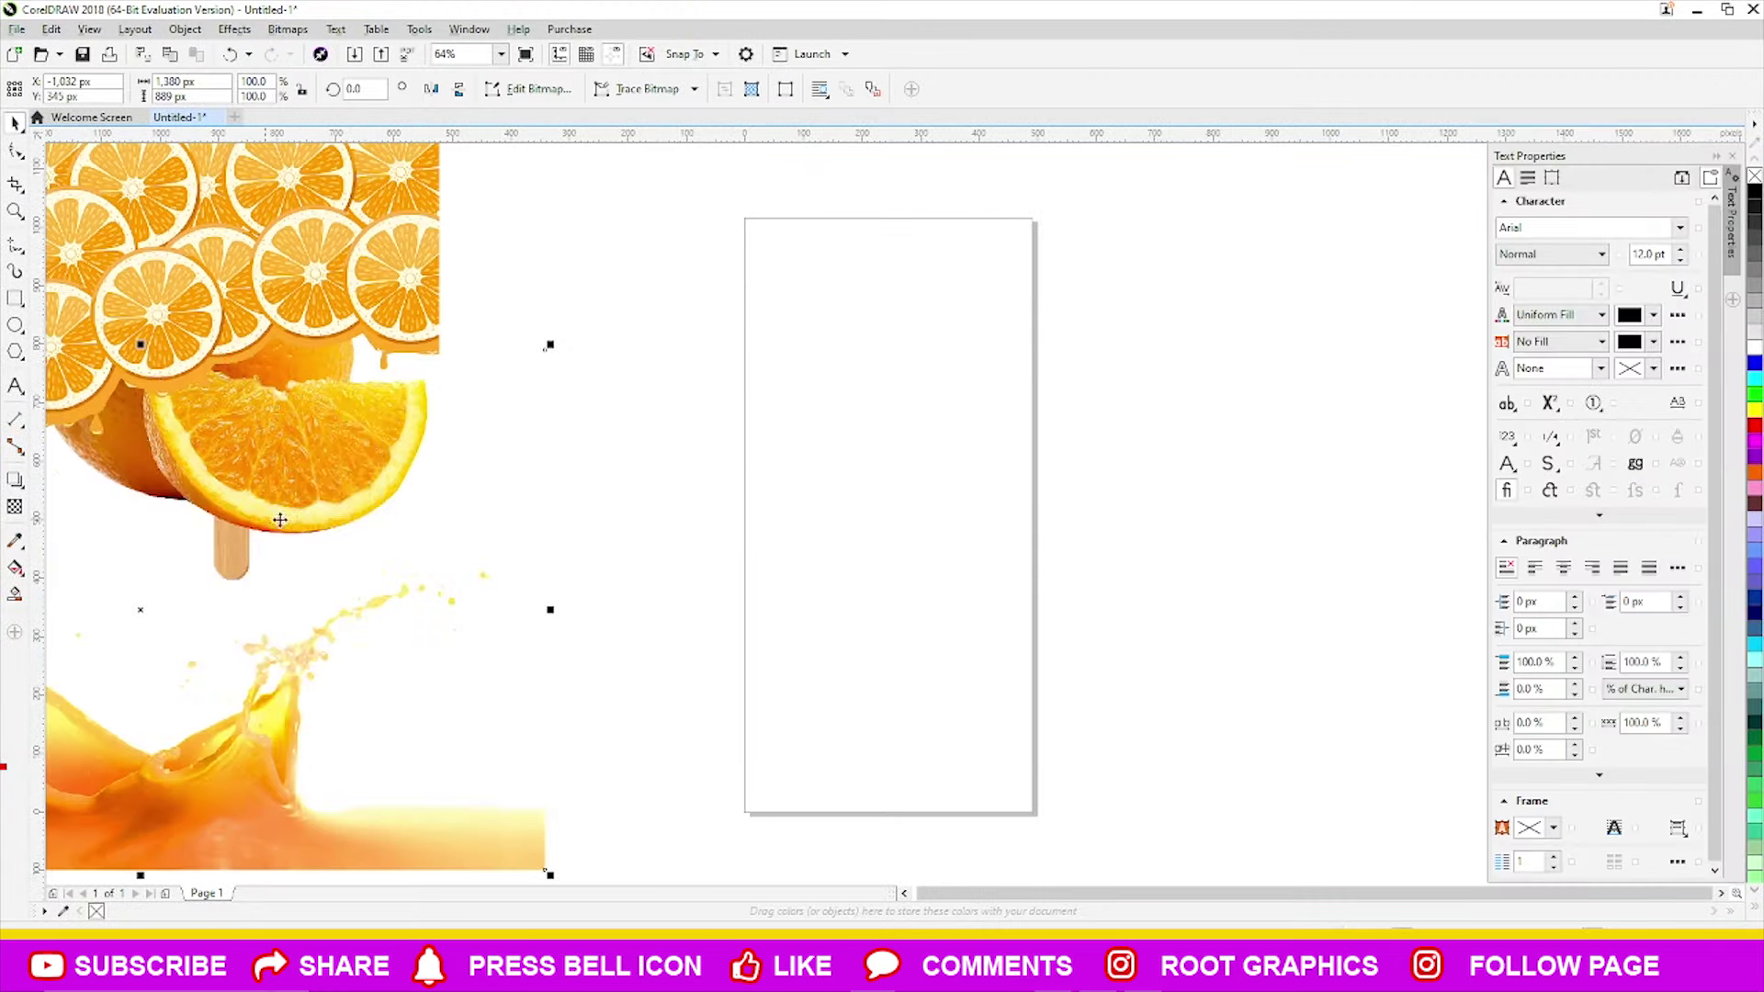
left_click_drag(292, 671, 178, 670)
left_click_drag(253, 867, 202, 857)
left_click_drag(276, 480, 260, 480)
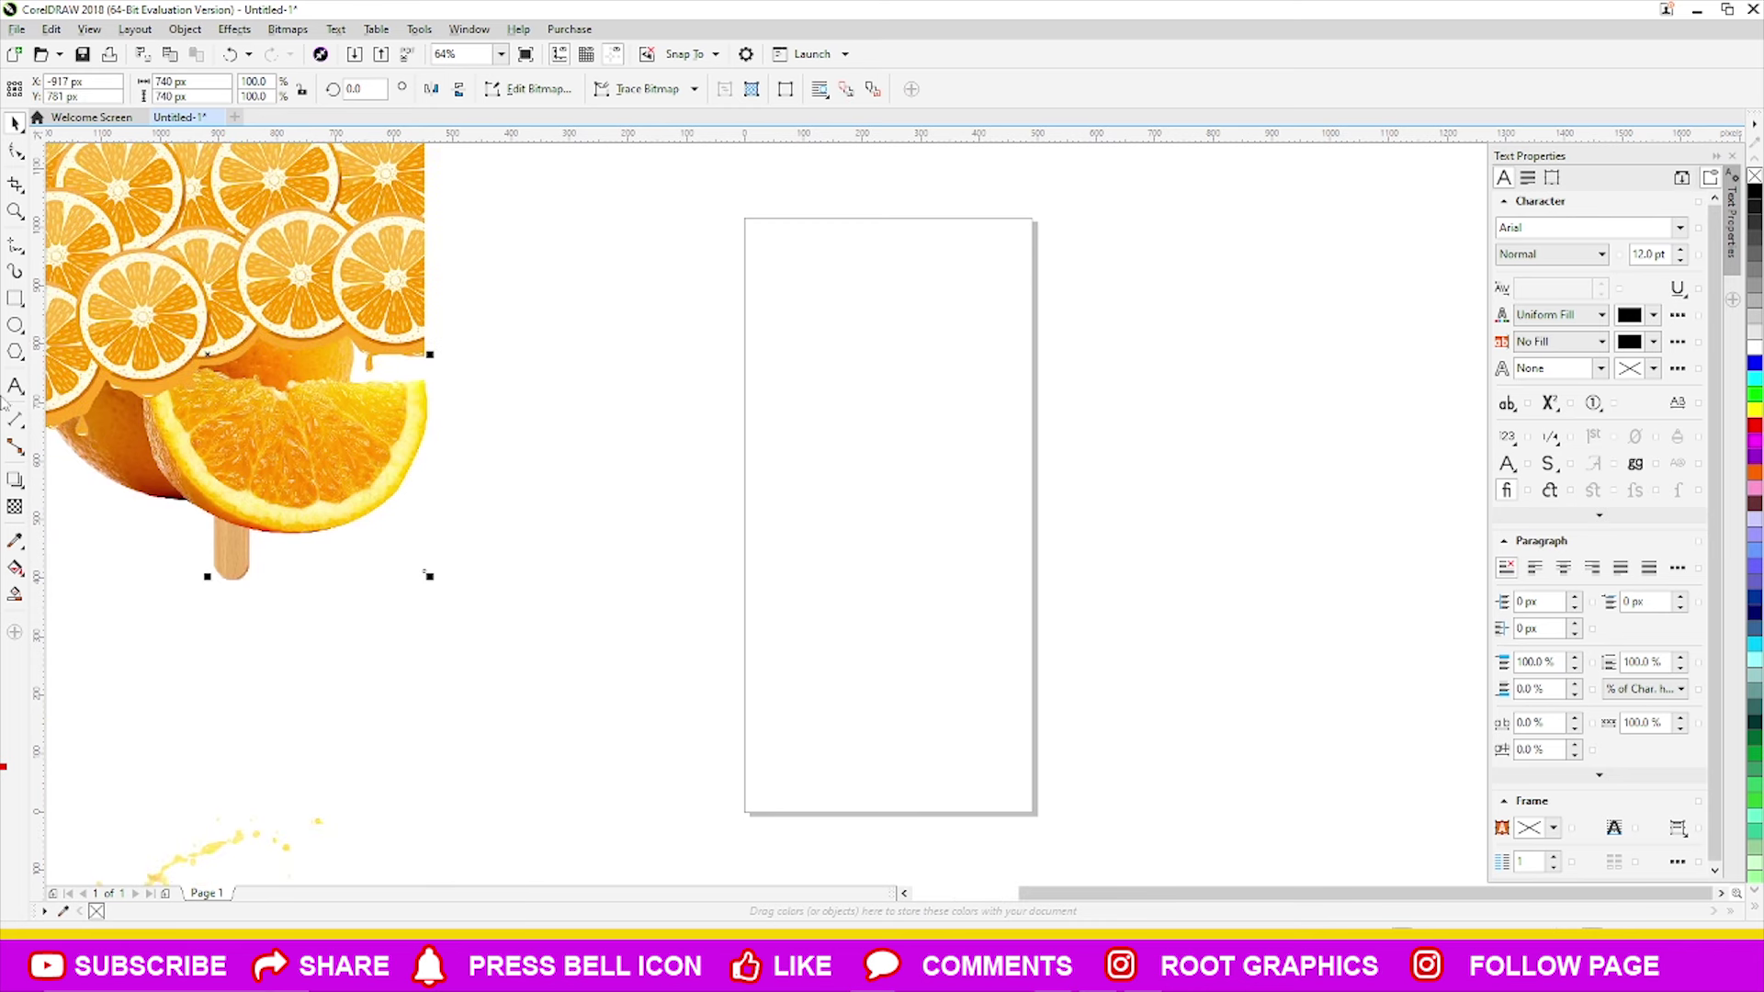
- Add a page-sized rectangle filled white
double_click(15, 298)
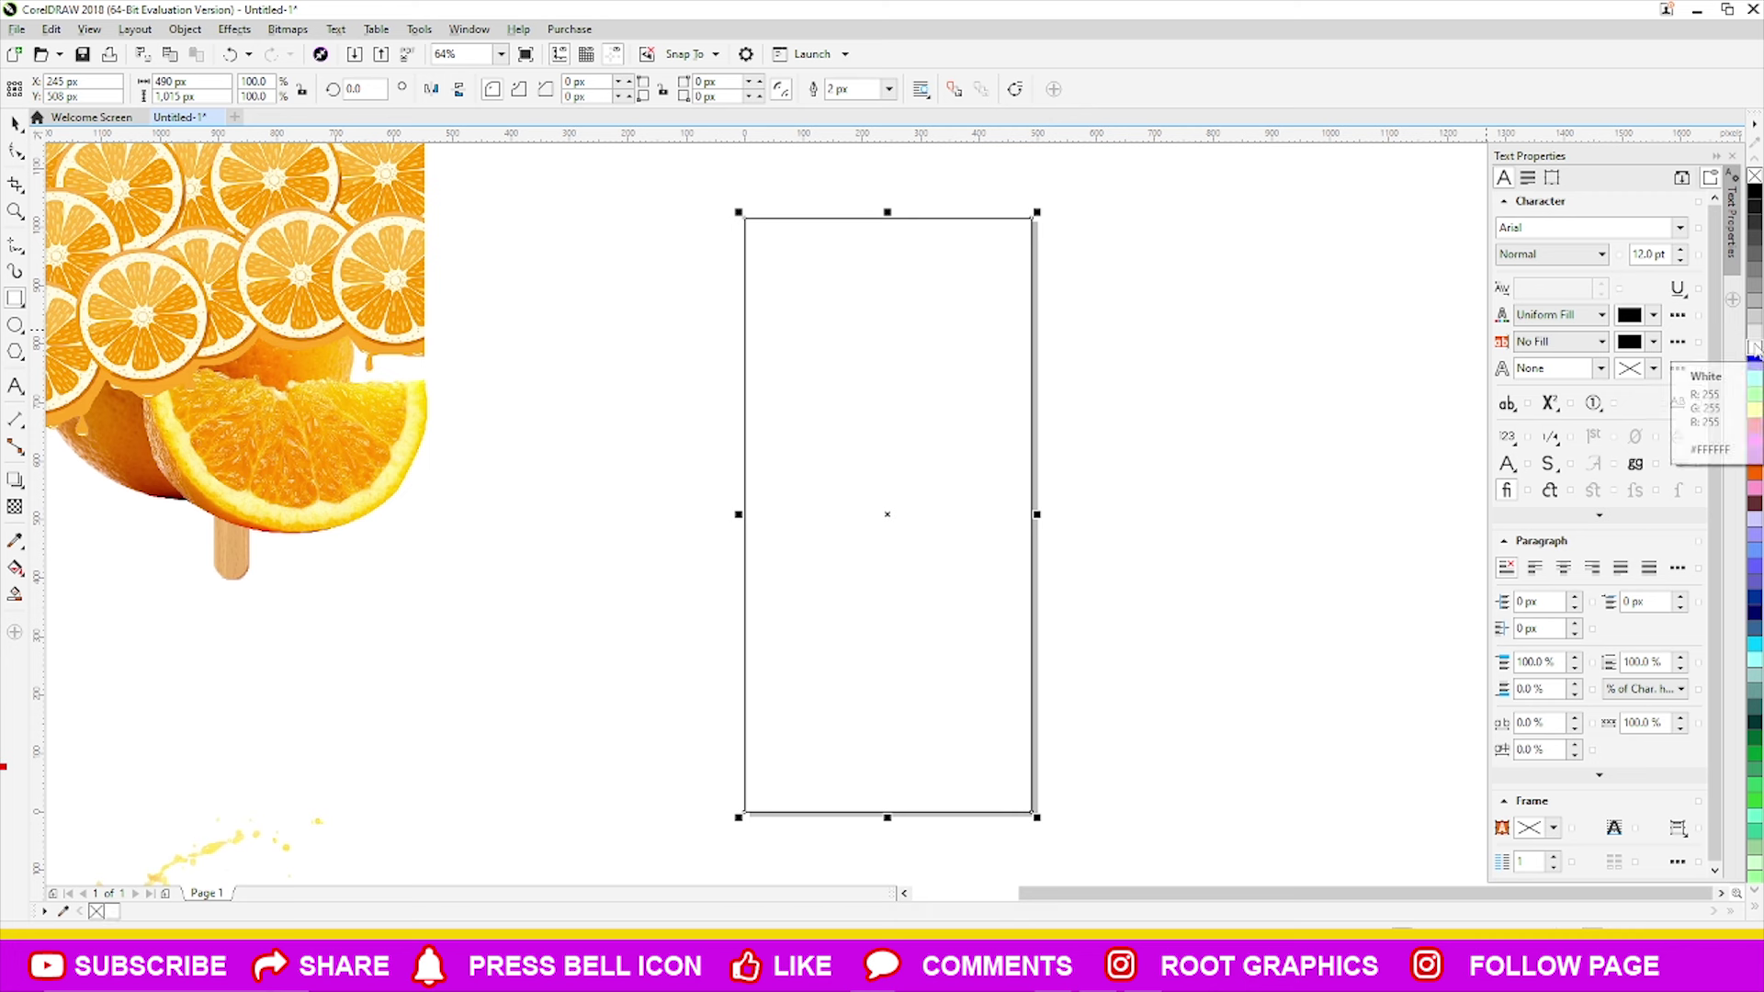
left_click(1755, 338)
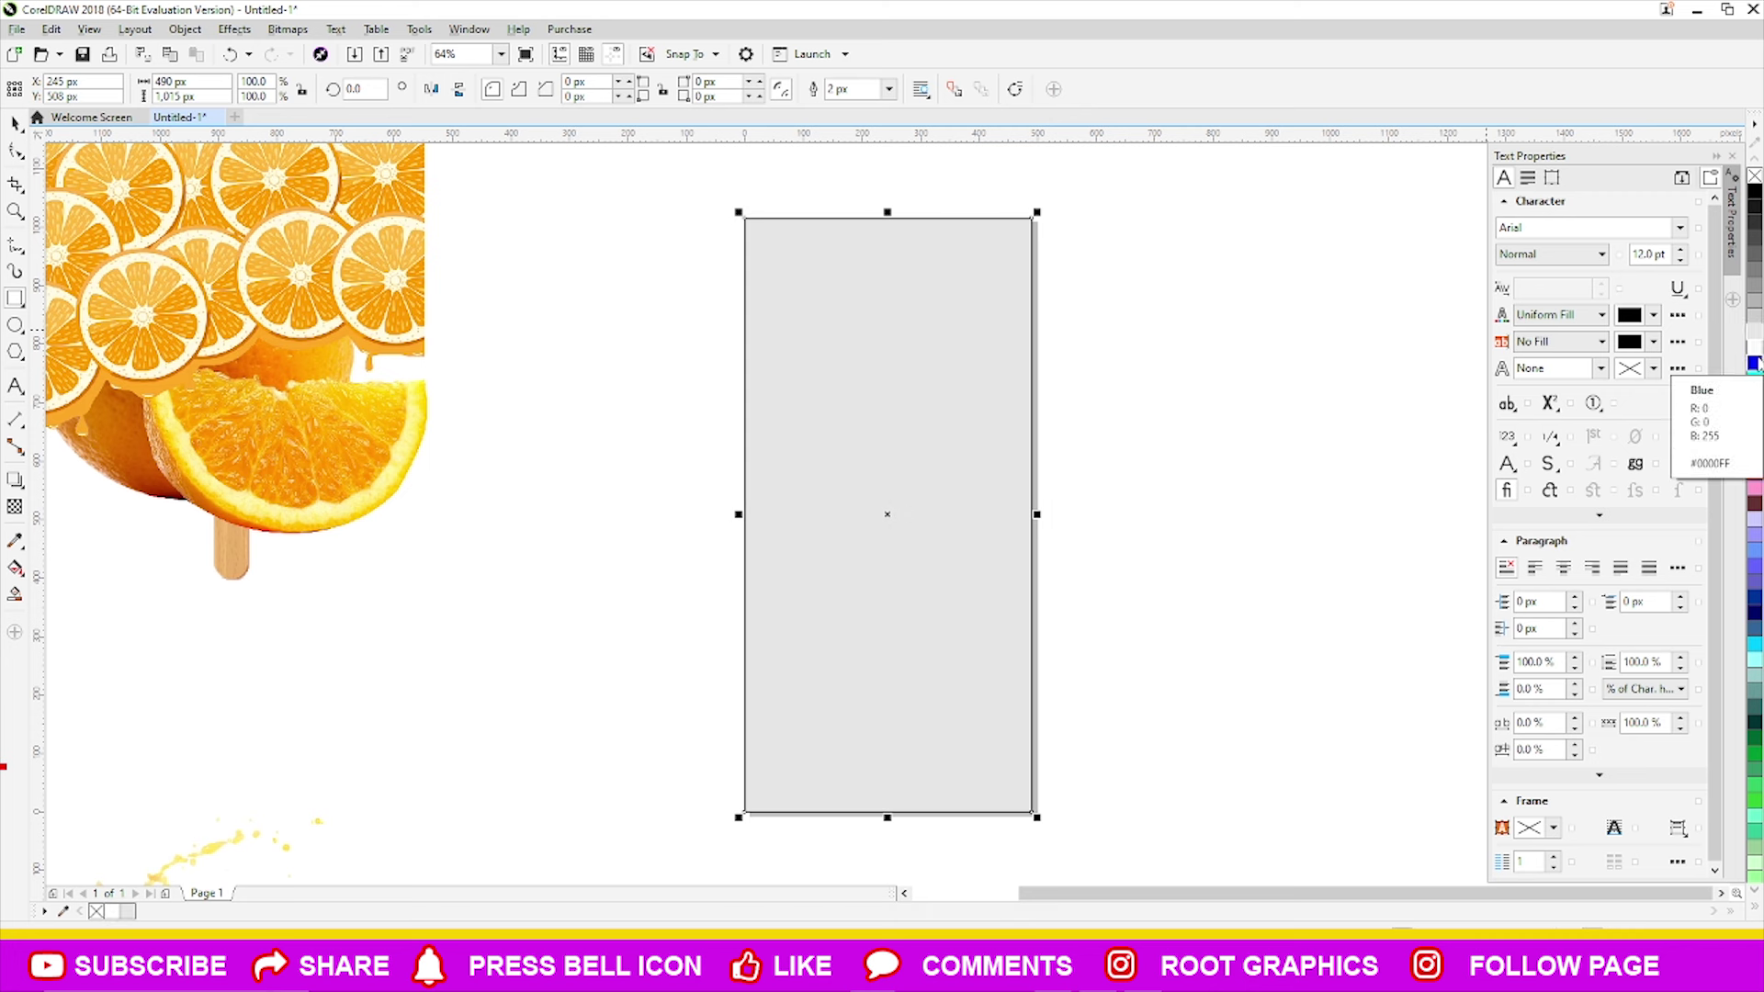
left_click(1755, 347)
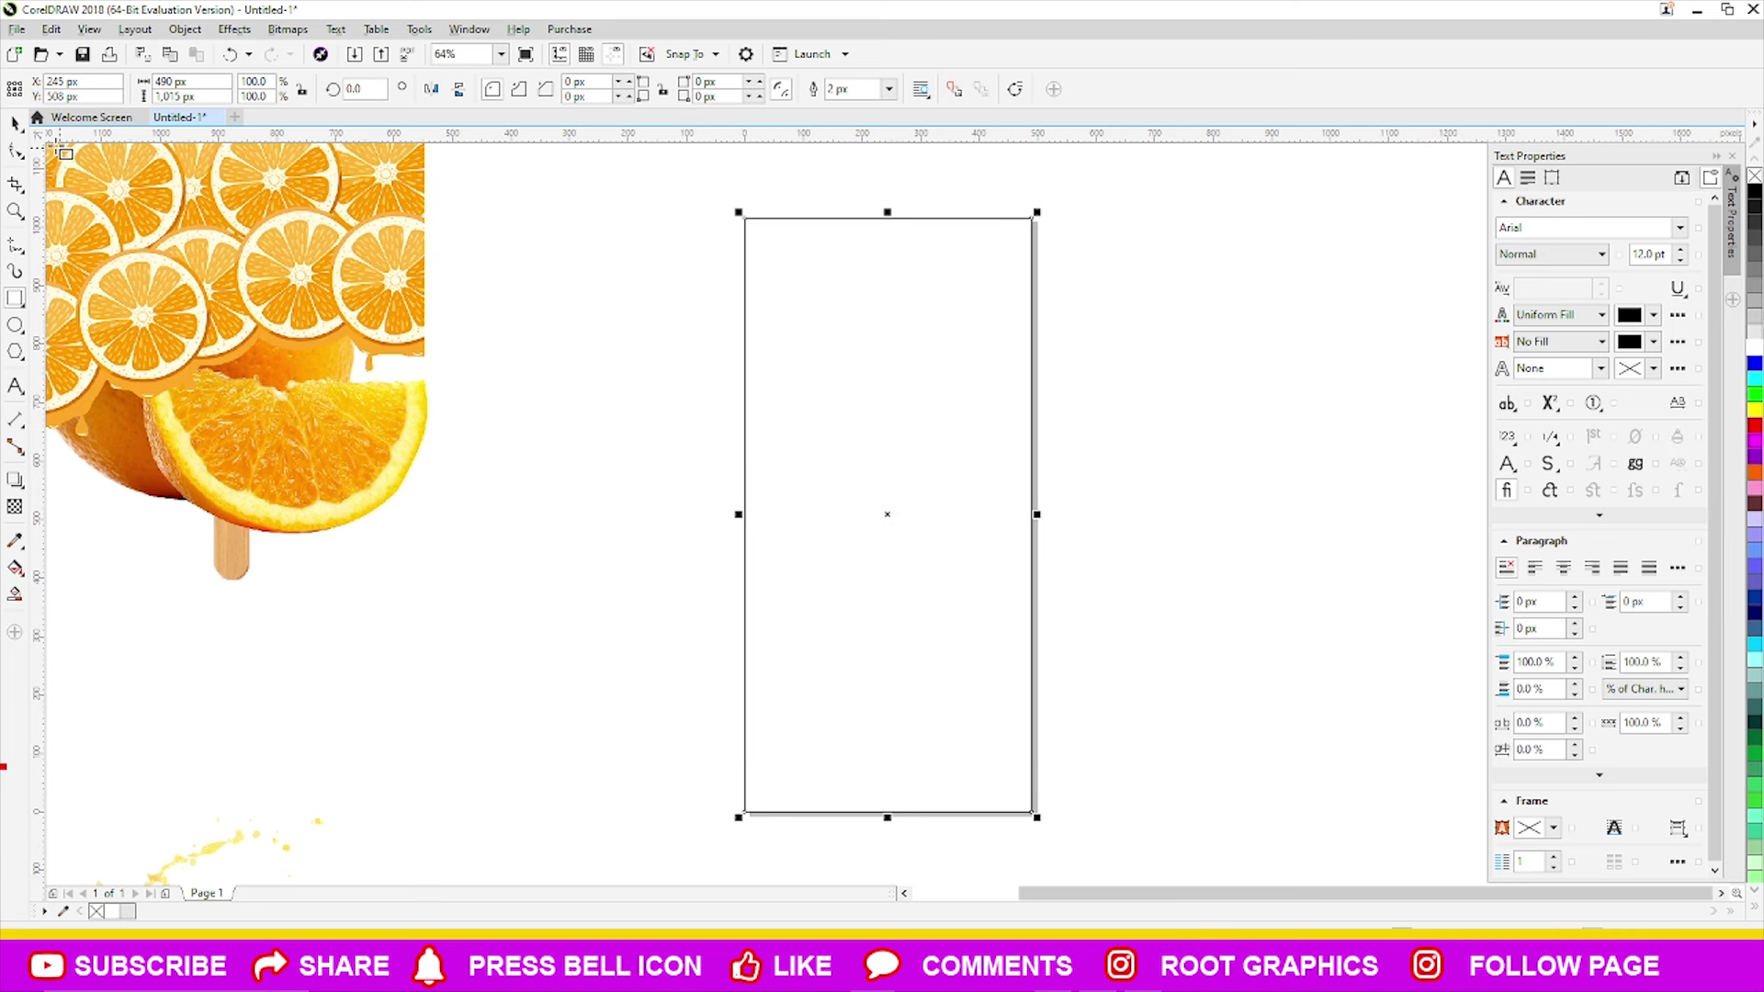
left_click(14, 123)
left_click(735, 371)
- Shrink the juice splash to fit the page width and move it to the page bottom
left_click(256, 788)
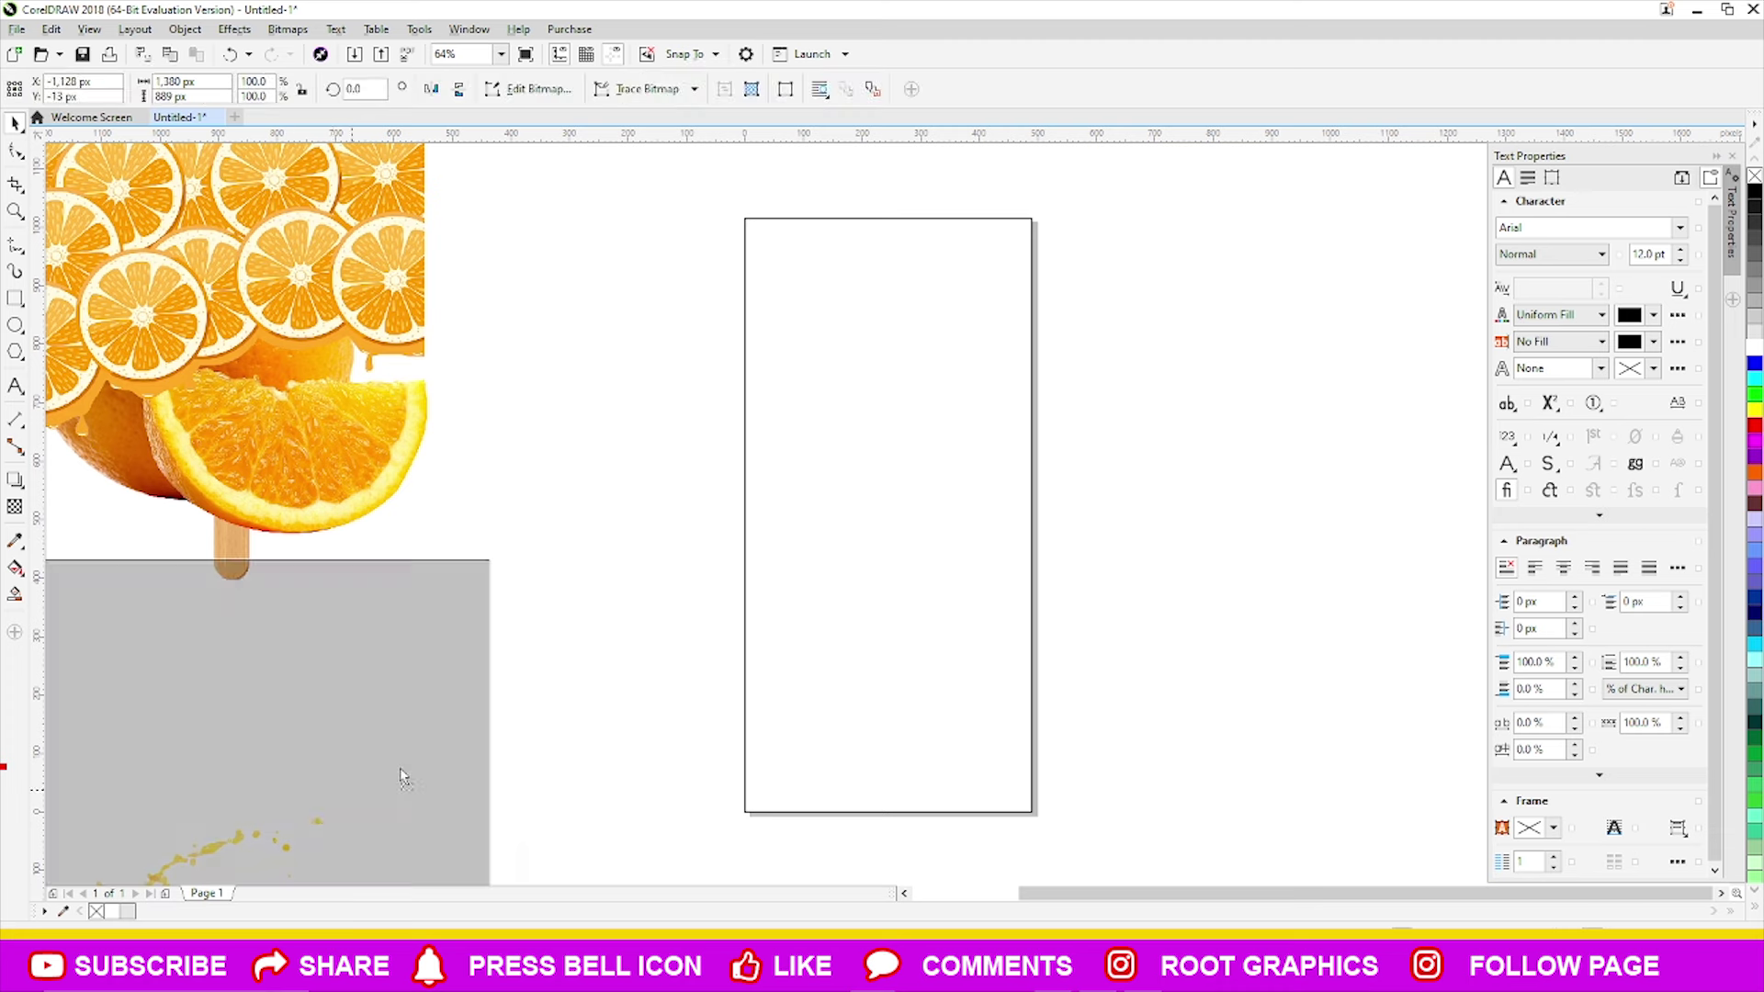
left_click_drag(324, 795, 1008, 519)
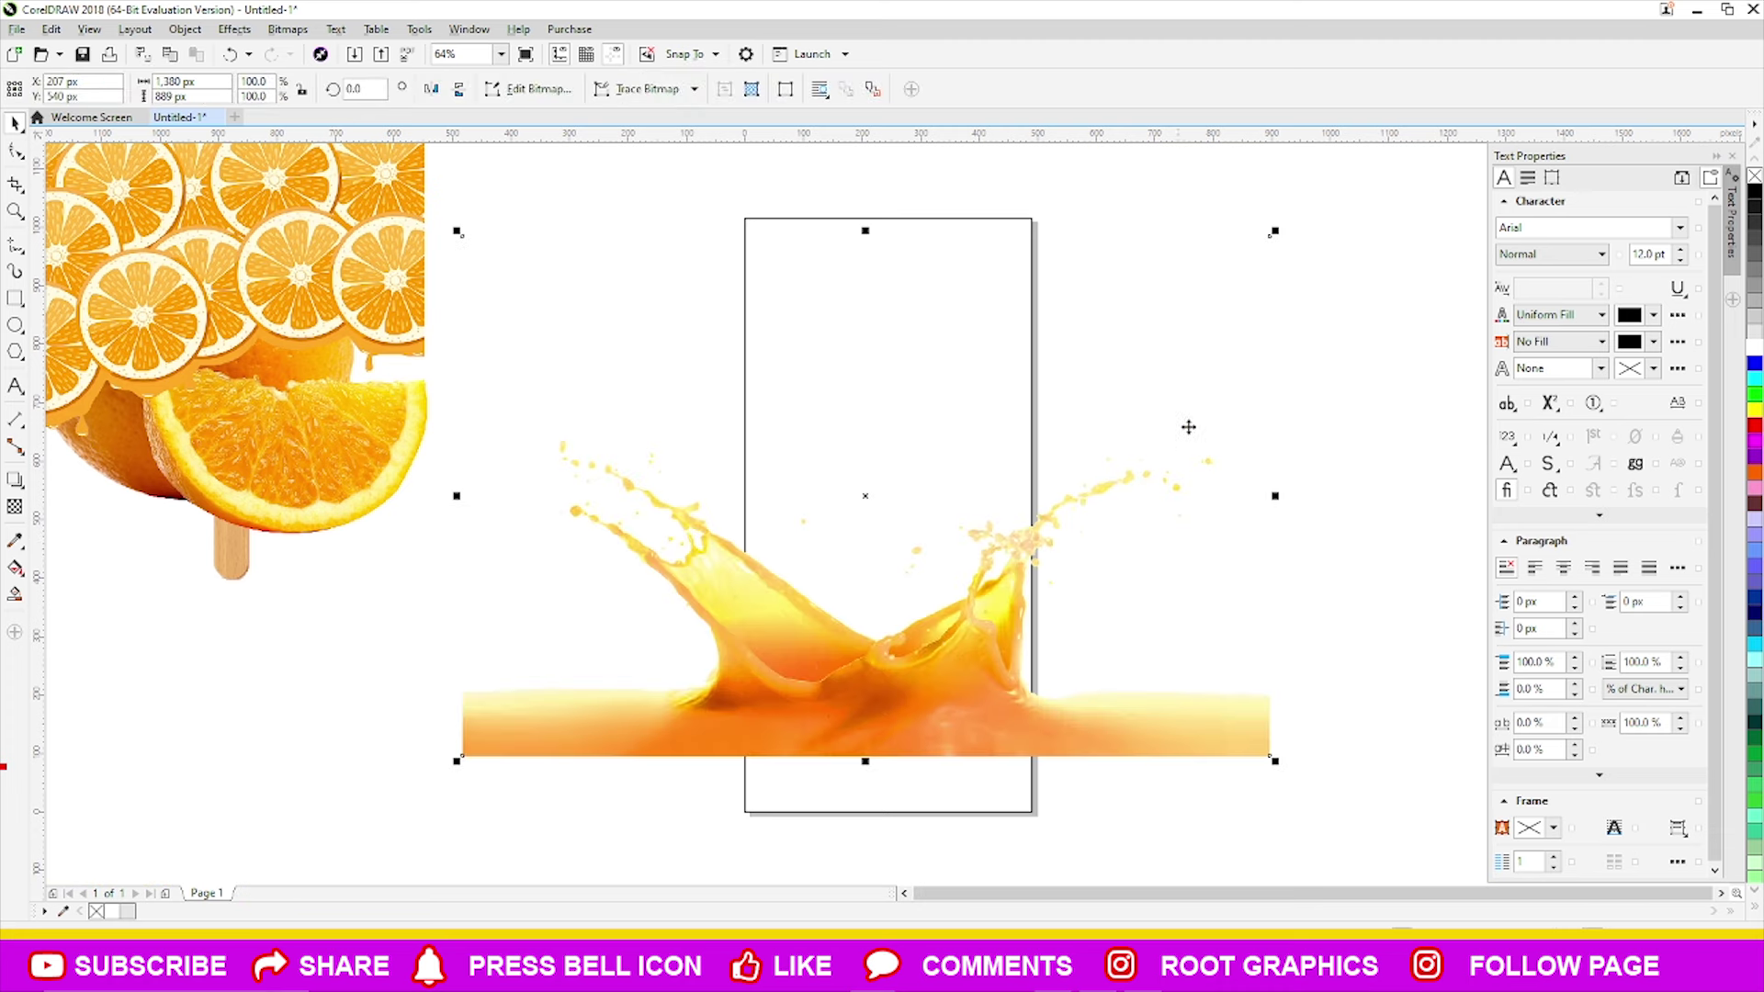
left_click_drag(1274, 231, 1153, 310)
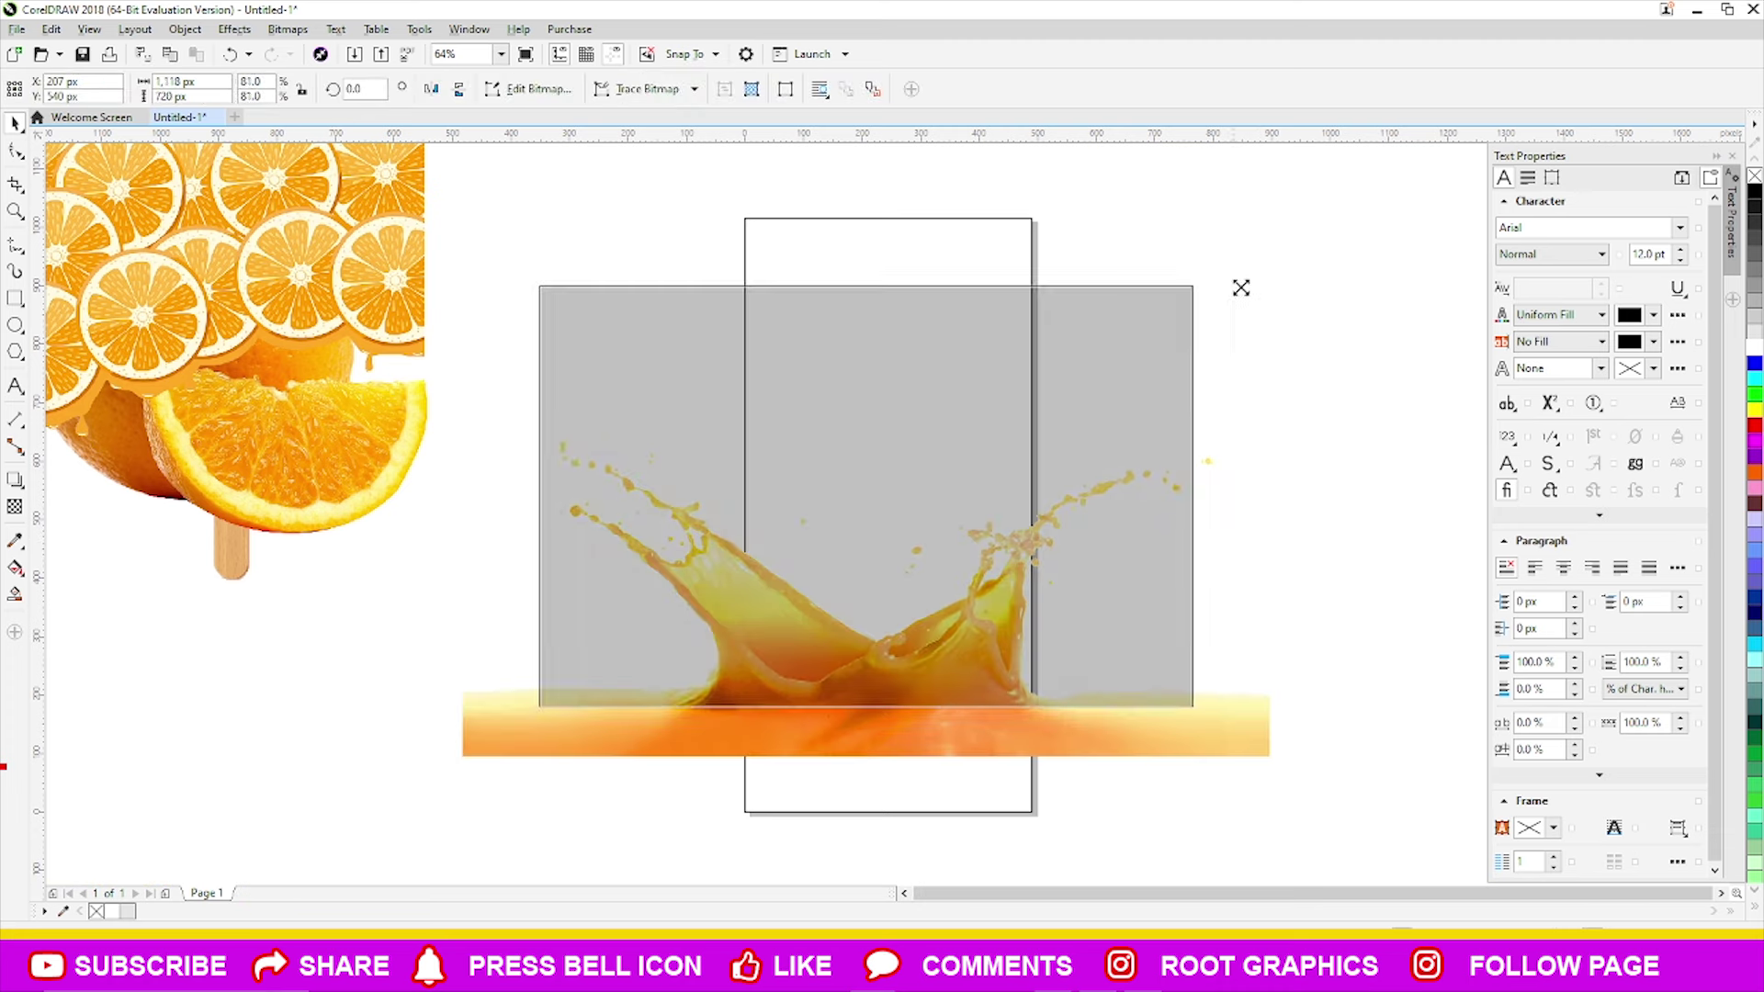
left_click_drag(874, 598, 881, 663)
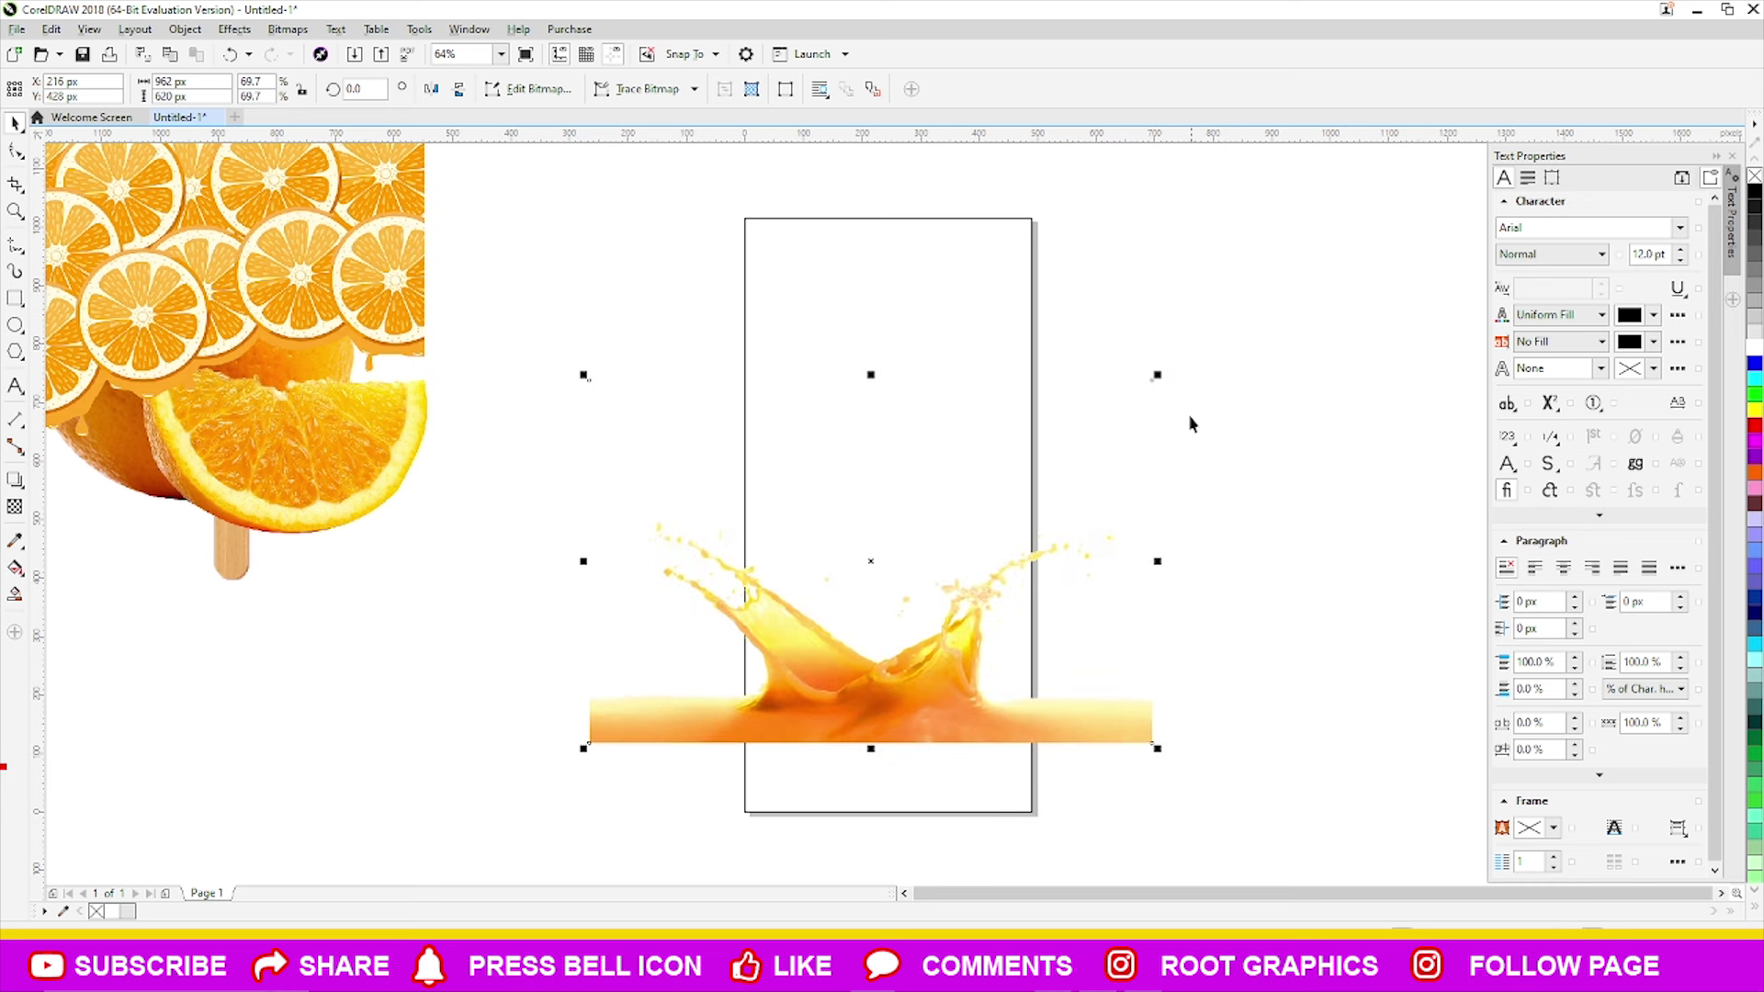
left_click_drag(1157, 377, 1087, 441)
left_click_drag(850, 643, 895, 757)
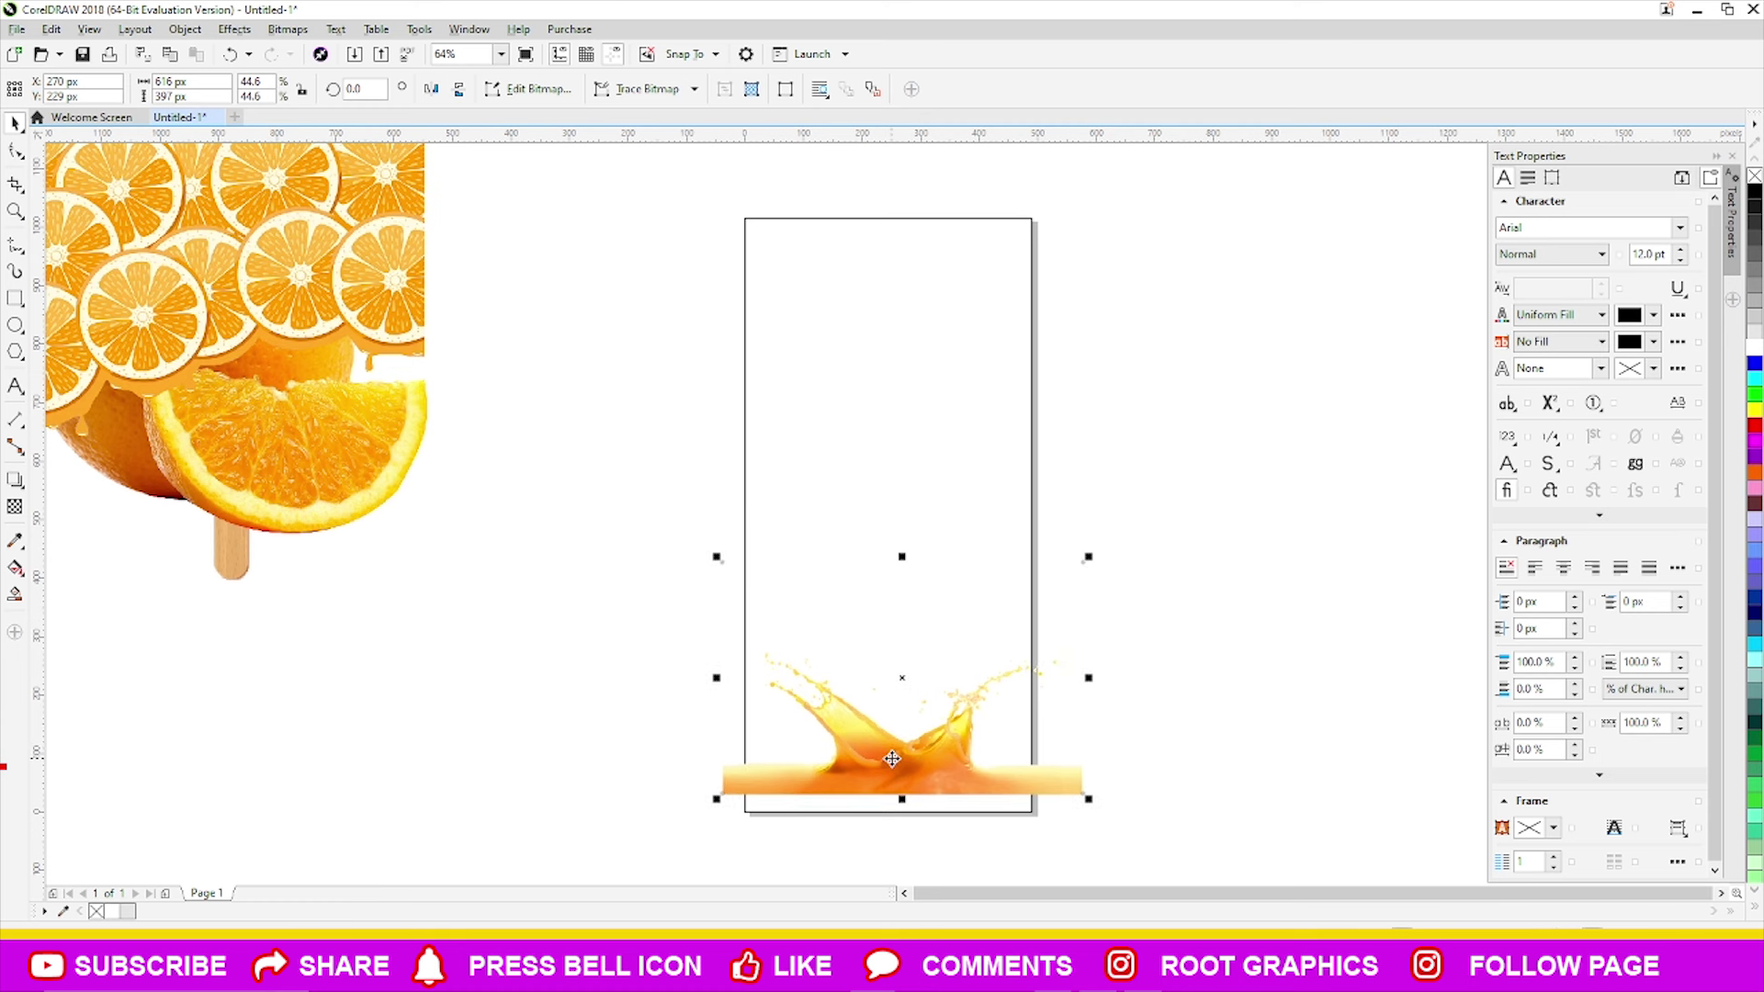
key("Down")
key("Down")
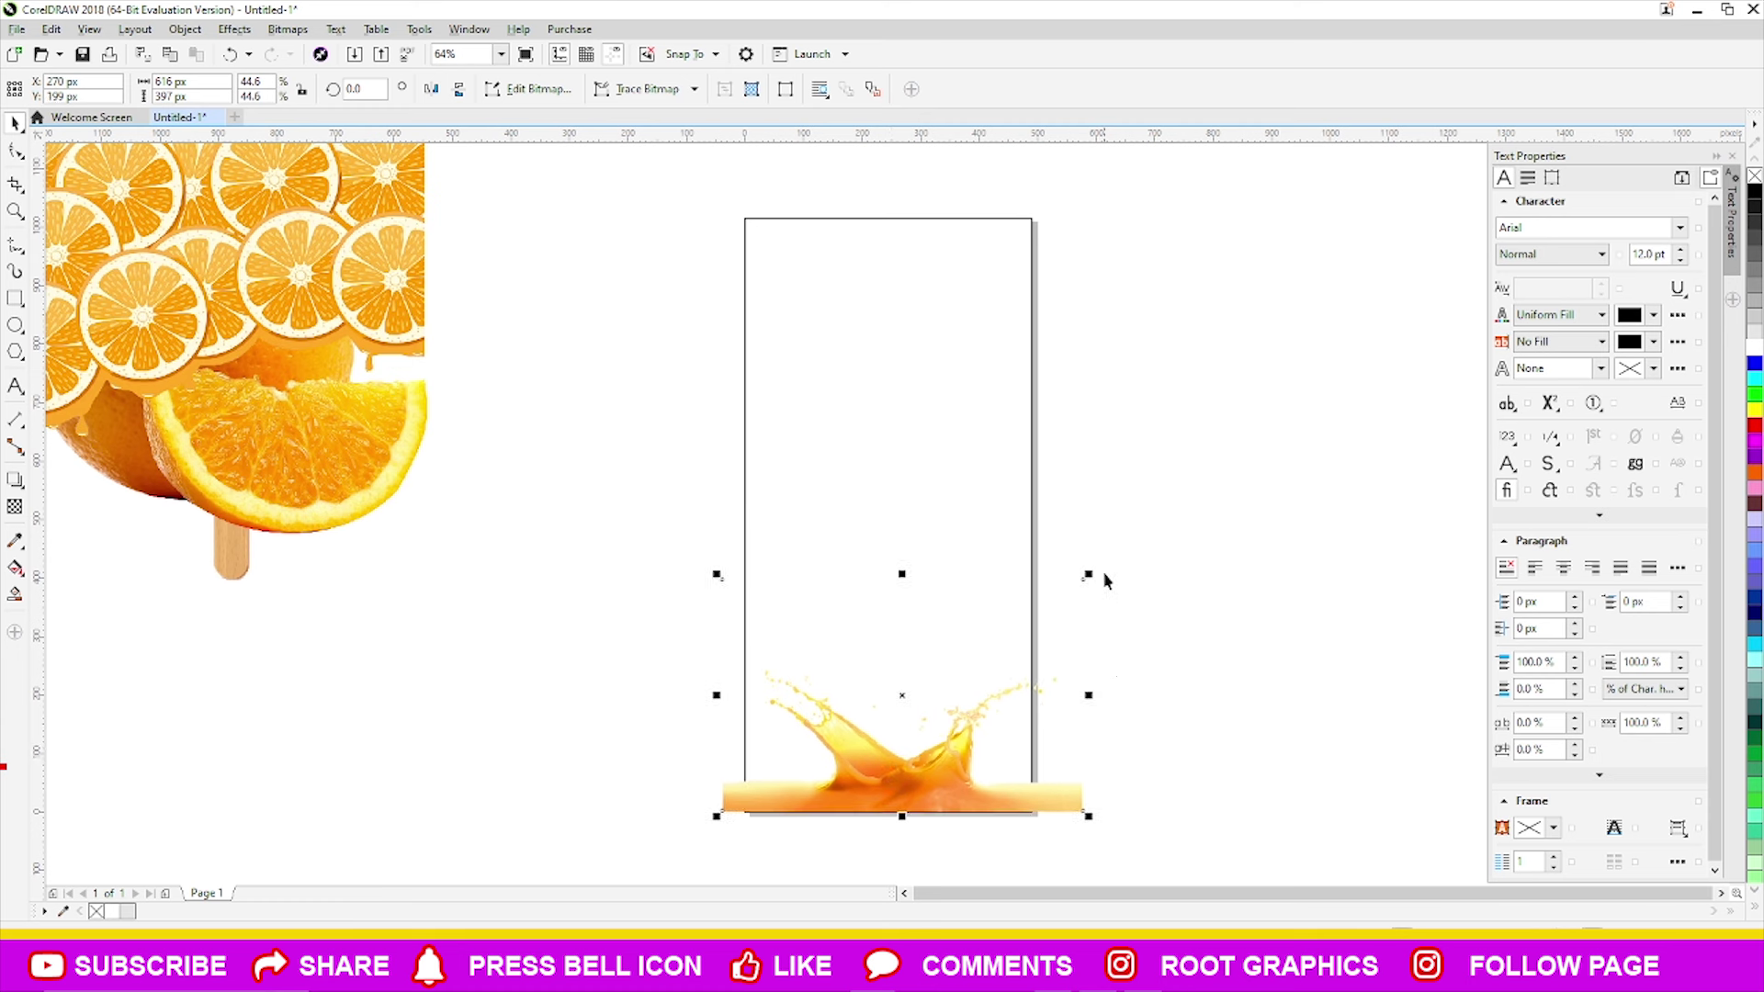
left_click_drag(1090, 575, 1072, 586)
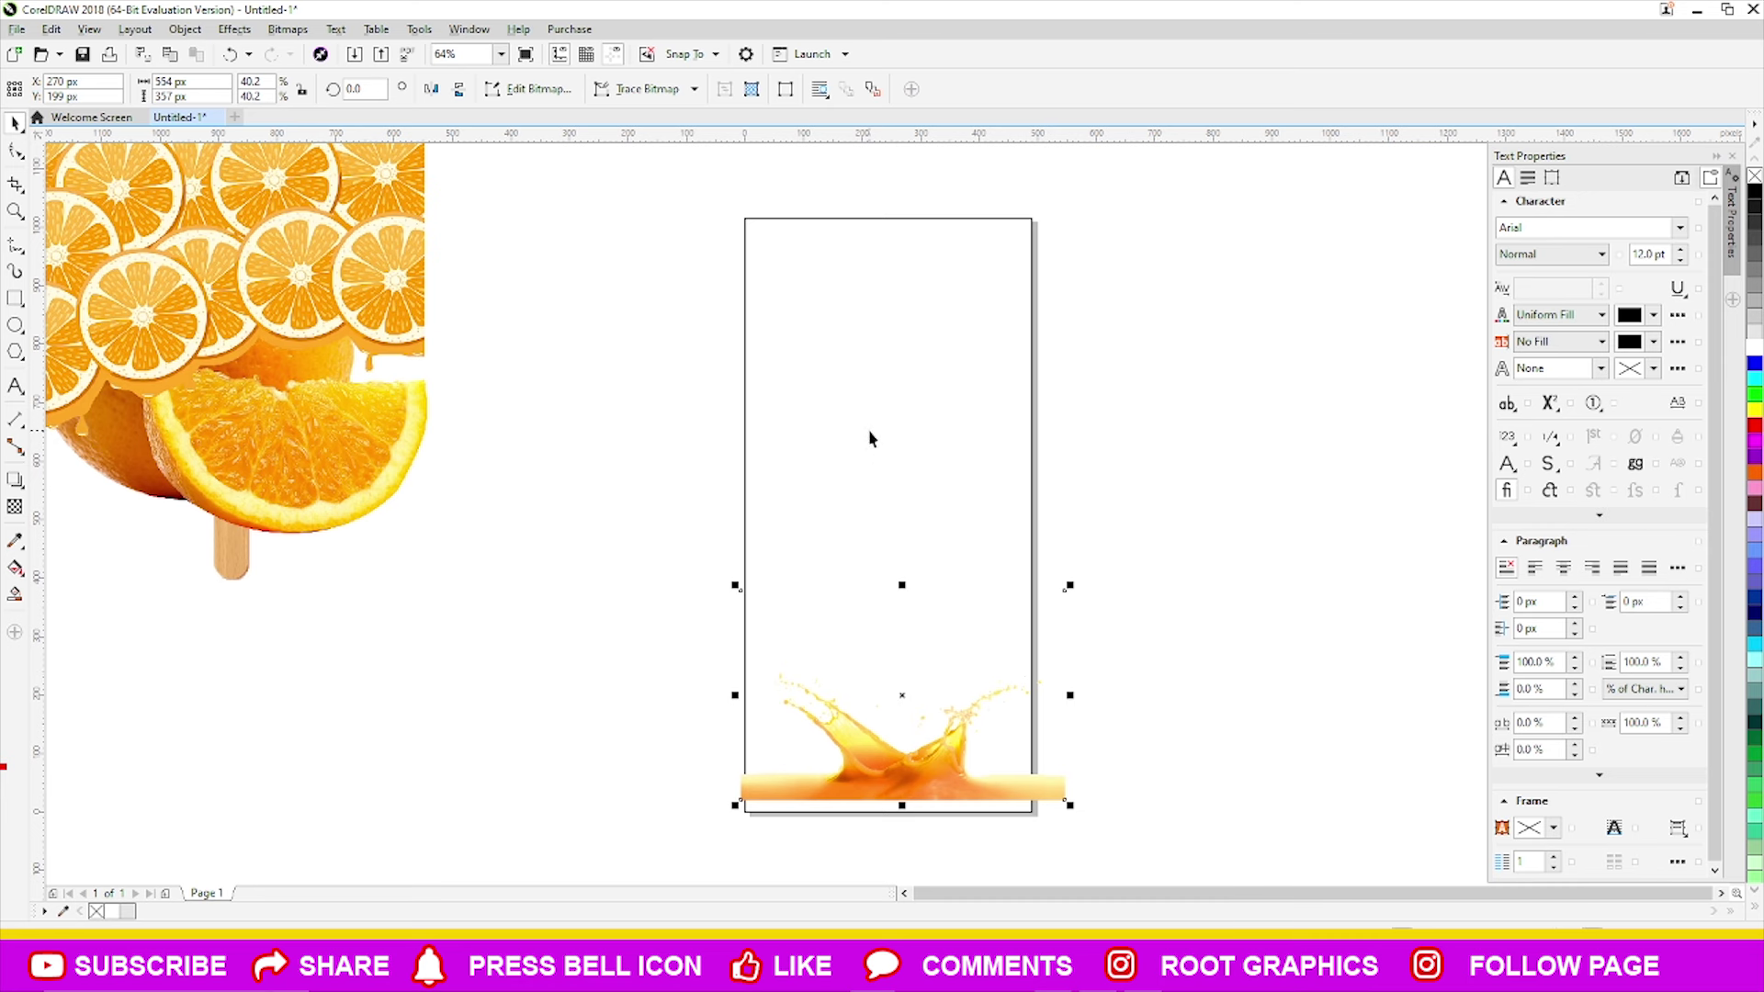
- Centre the splash on the background rectangle, then remove and restore the rectangle's outline
left_click(835, 431)
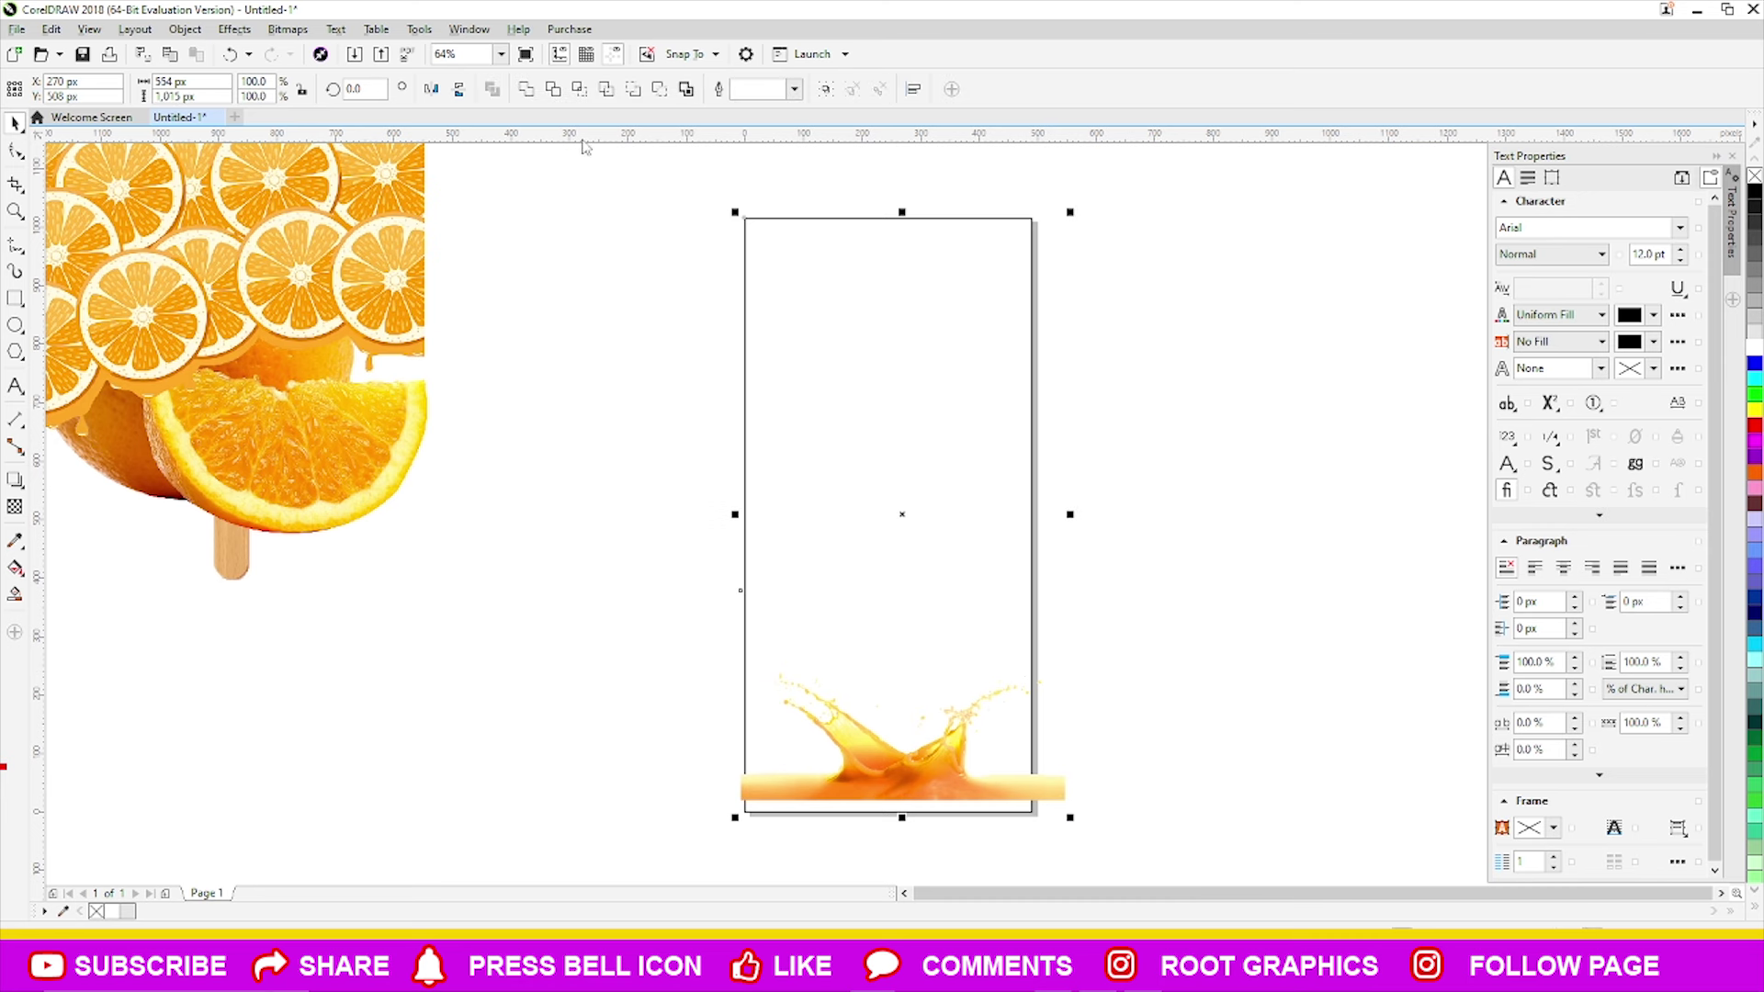
key("e")
left_click(921, 304)
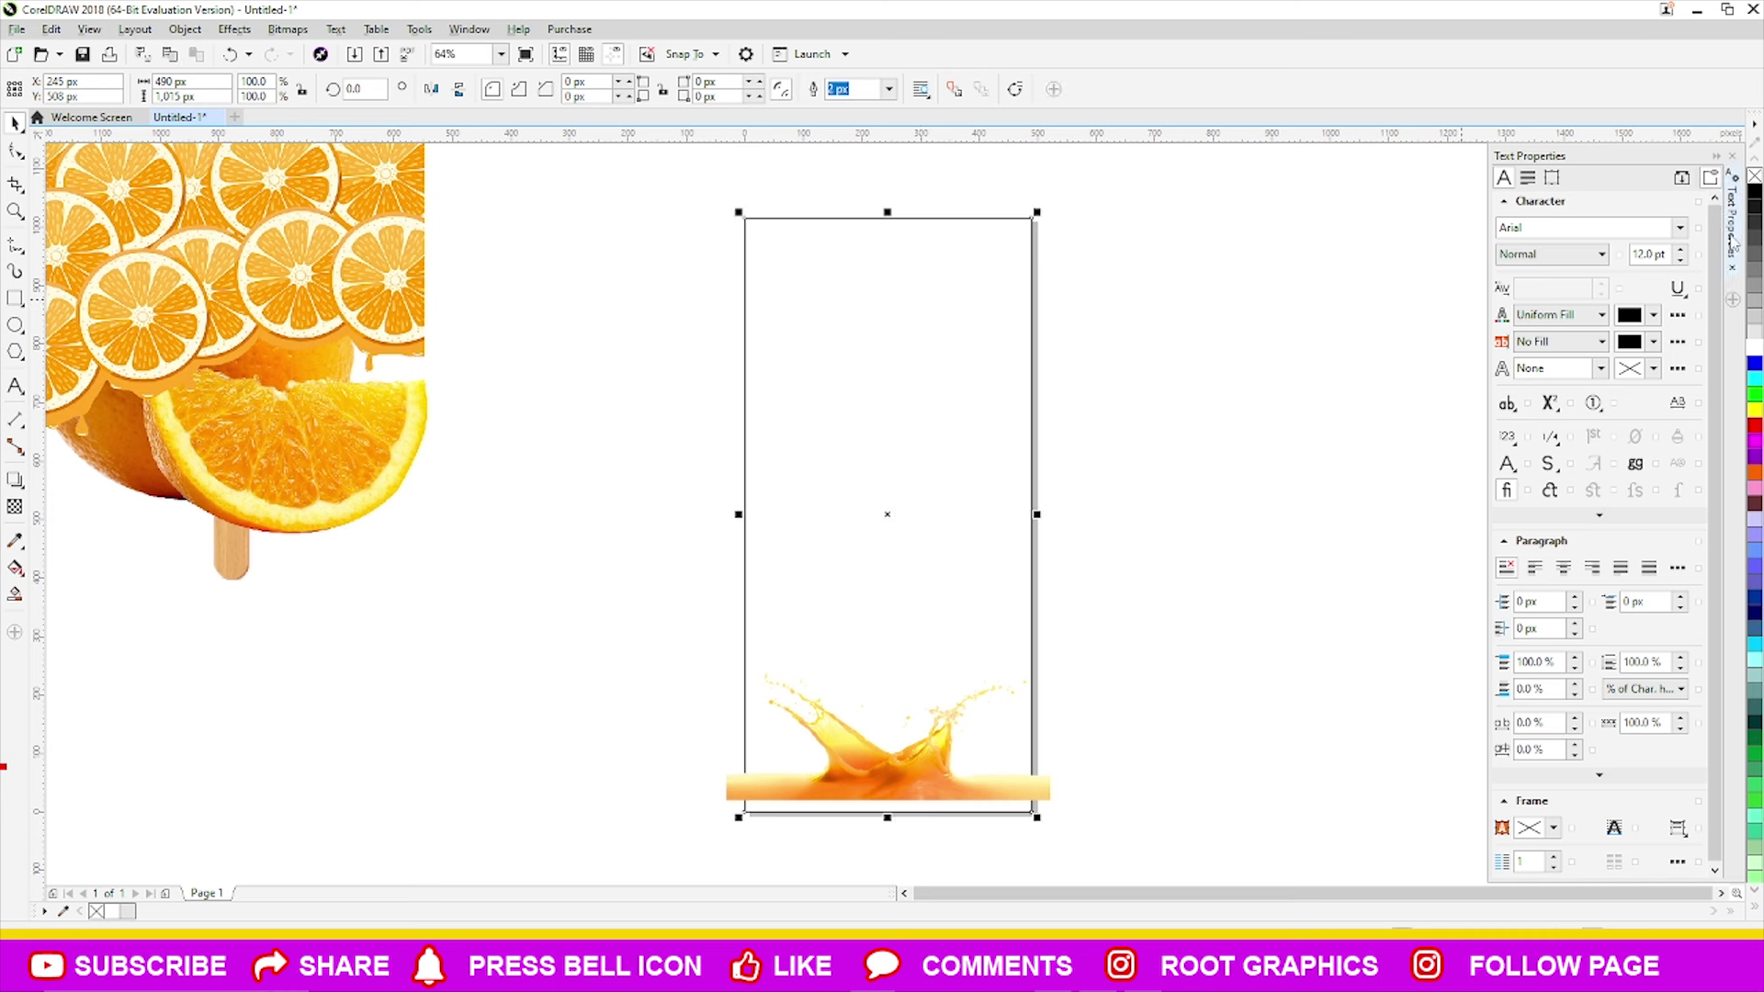
right_click(1754, 175)
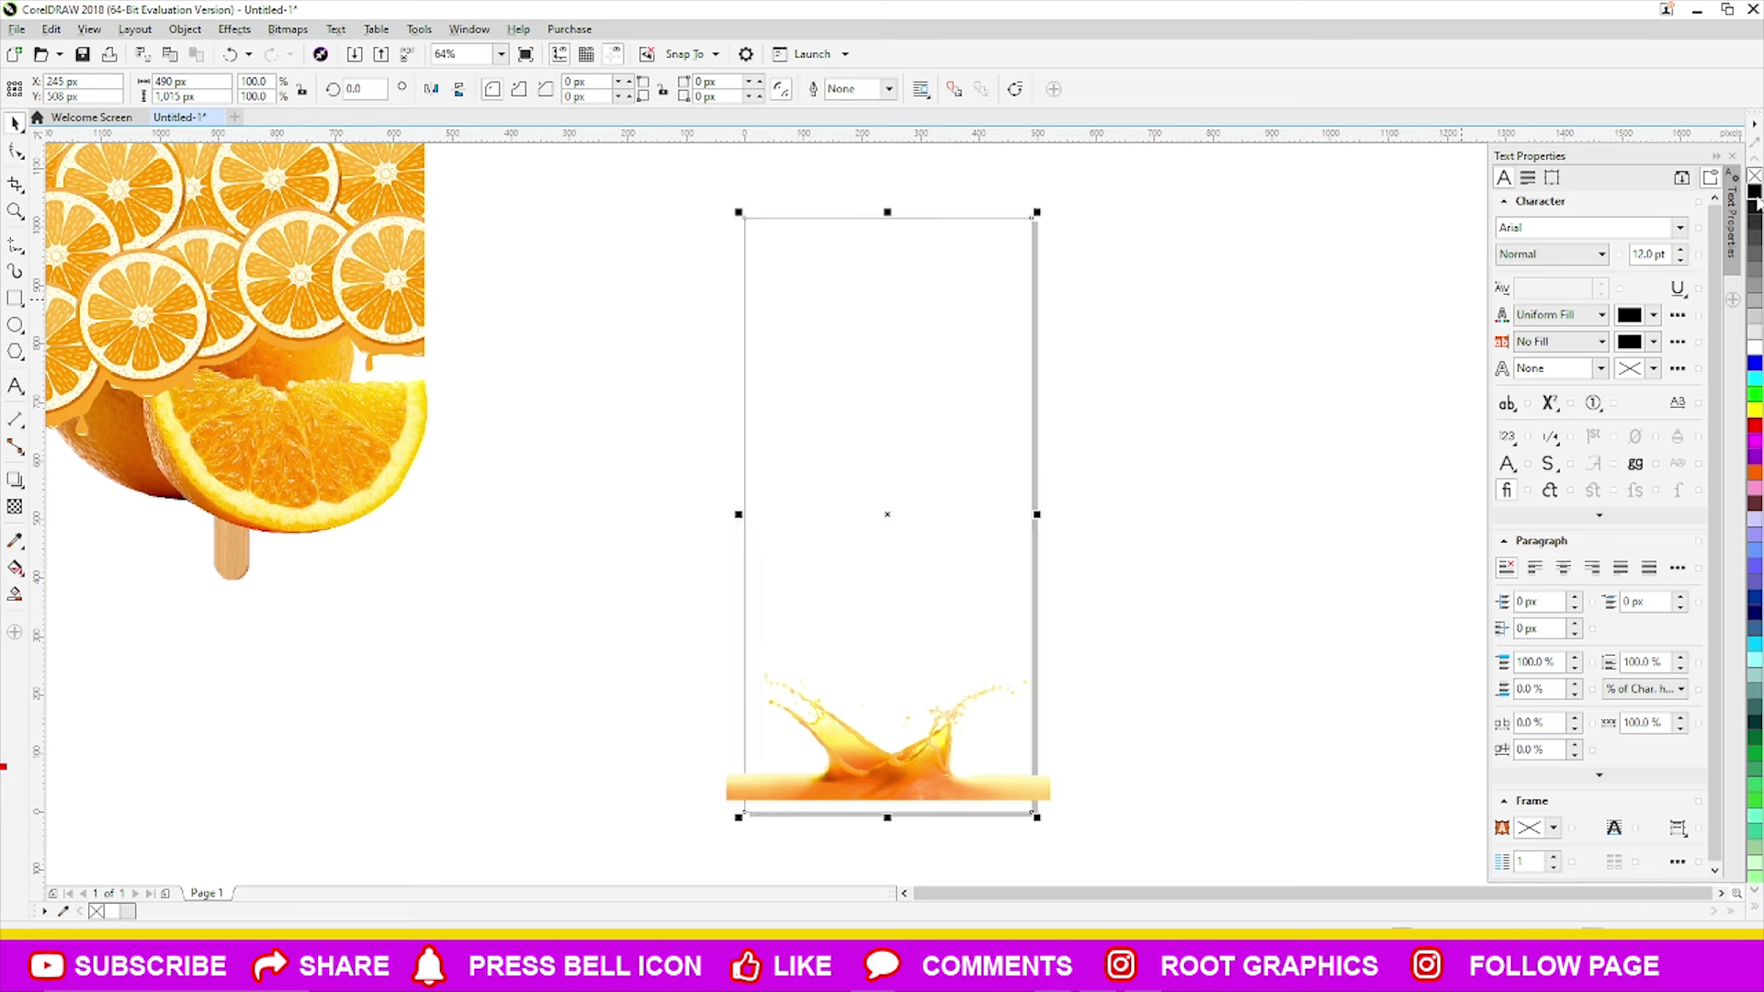
right_click(1754, 191)
- Line the juice splash up with the background rectangle's bottom edge
left_click(1194, 474)
left_click(861, 762)
scroll(866, 768, "up", 3)
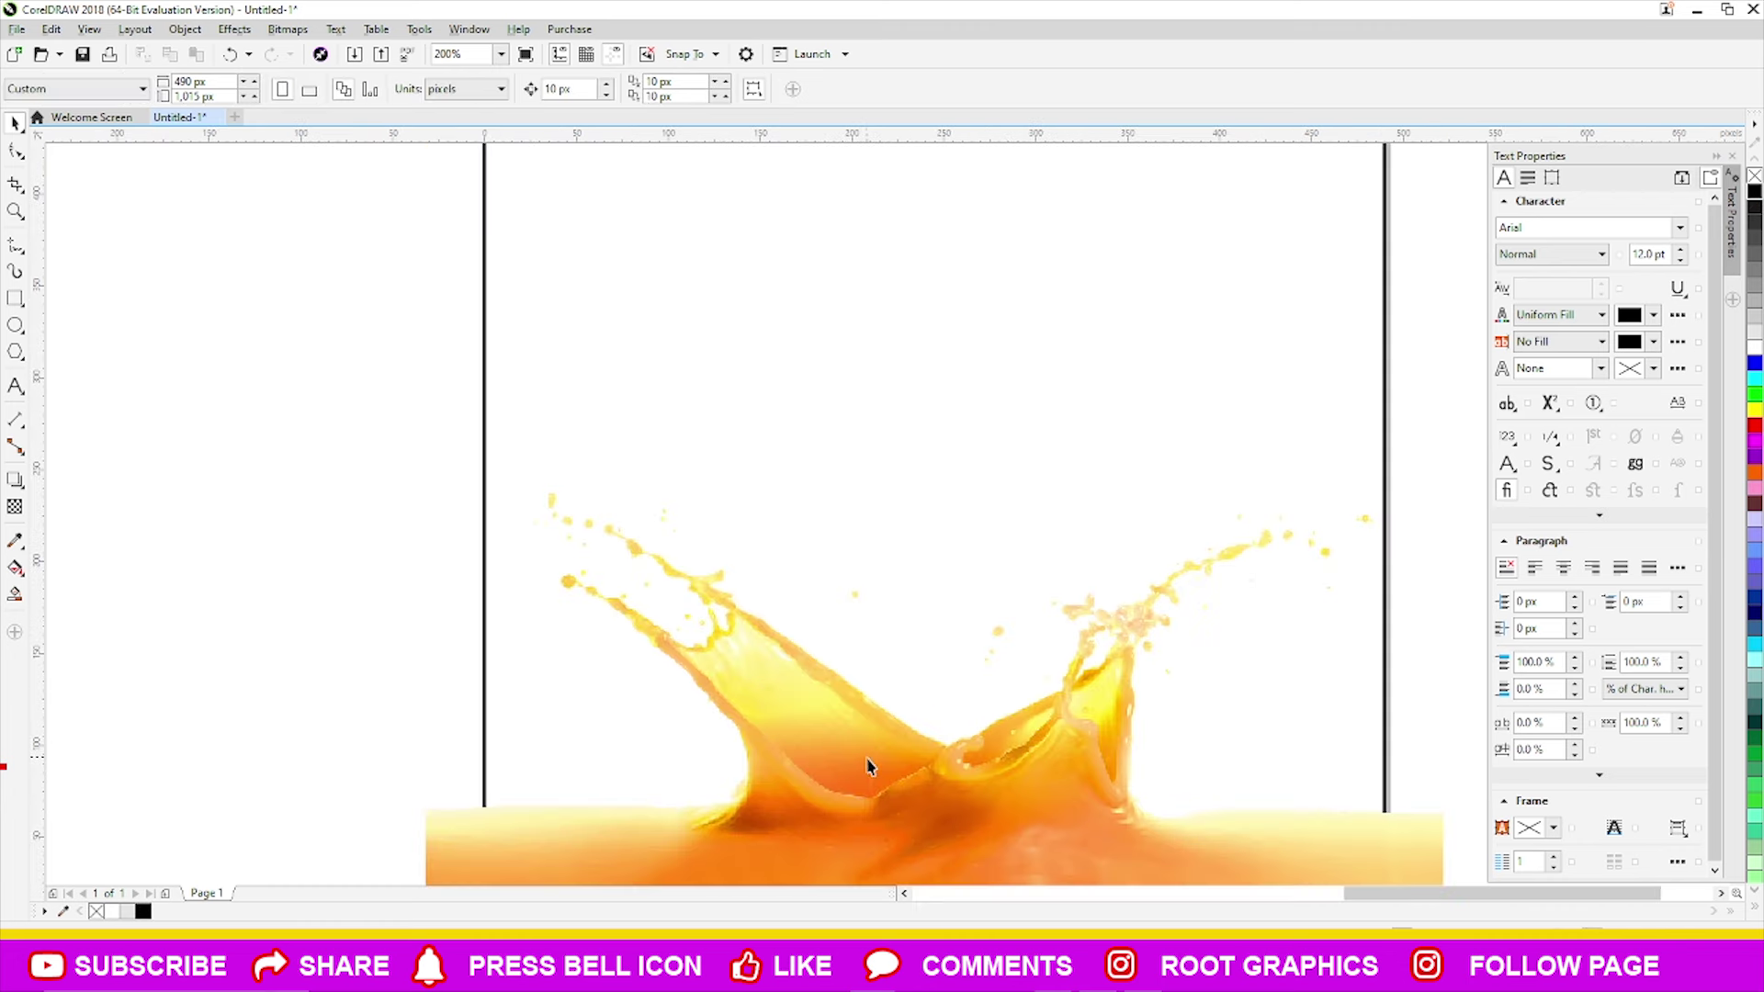
scroll(945, 732, "down", 2)
left_click_drag(934, 754, 936, 755)
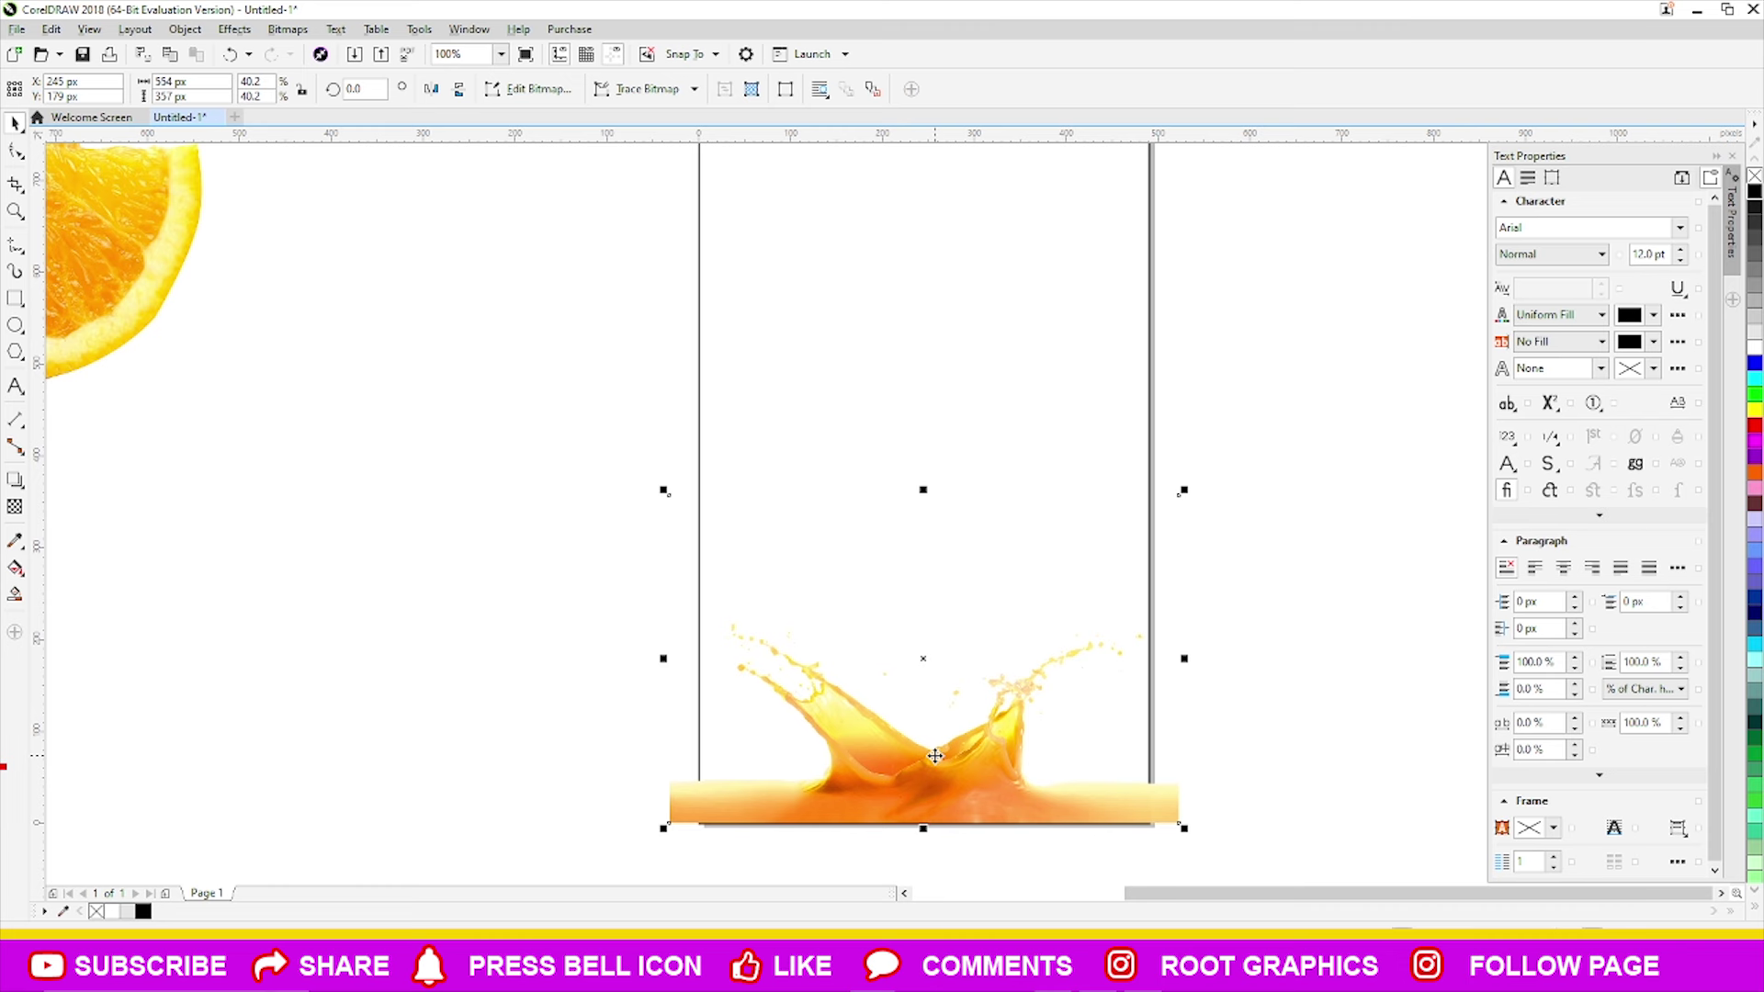
left_click(1286, 661)
scroll(753, 657, "down", 2)
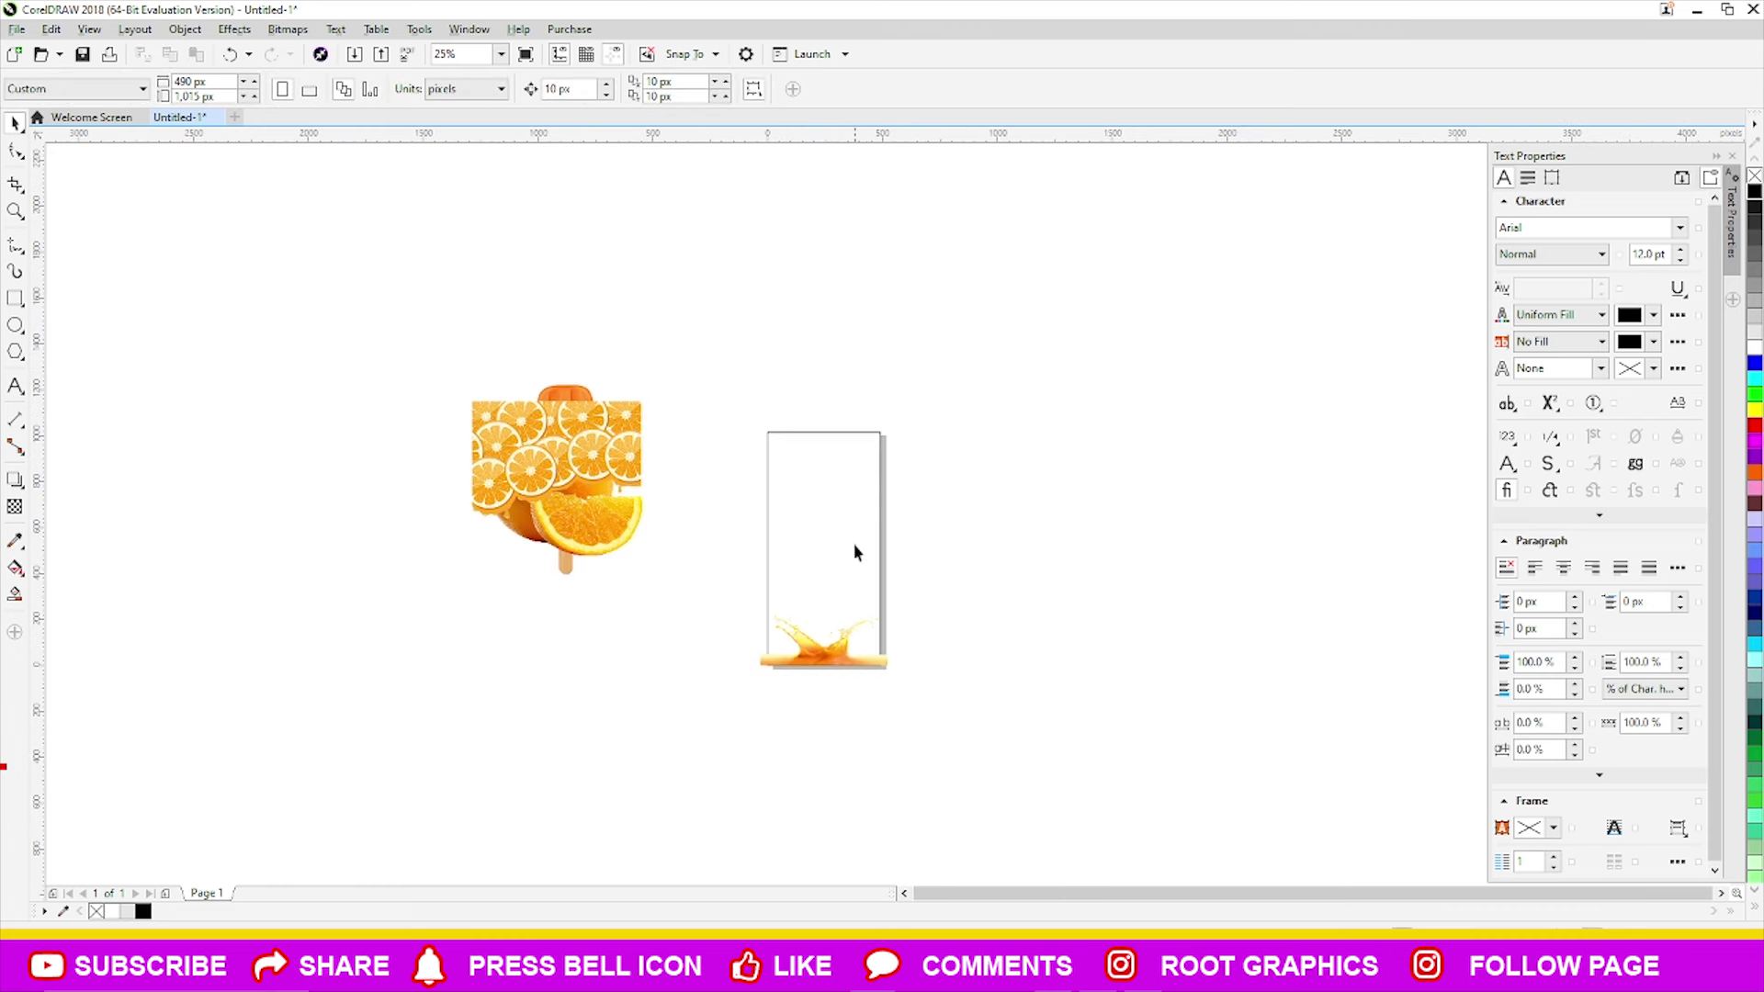
scroll(855, 551, "up", 2)
- Try an orange swatch, then a yellow sampled from the splash, as the background fill
left_click(835, 511)
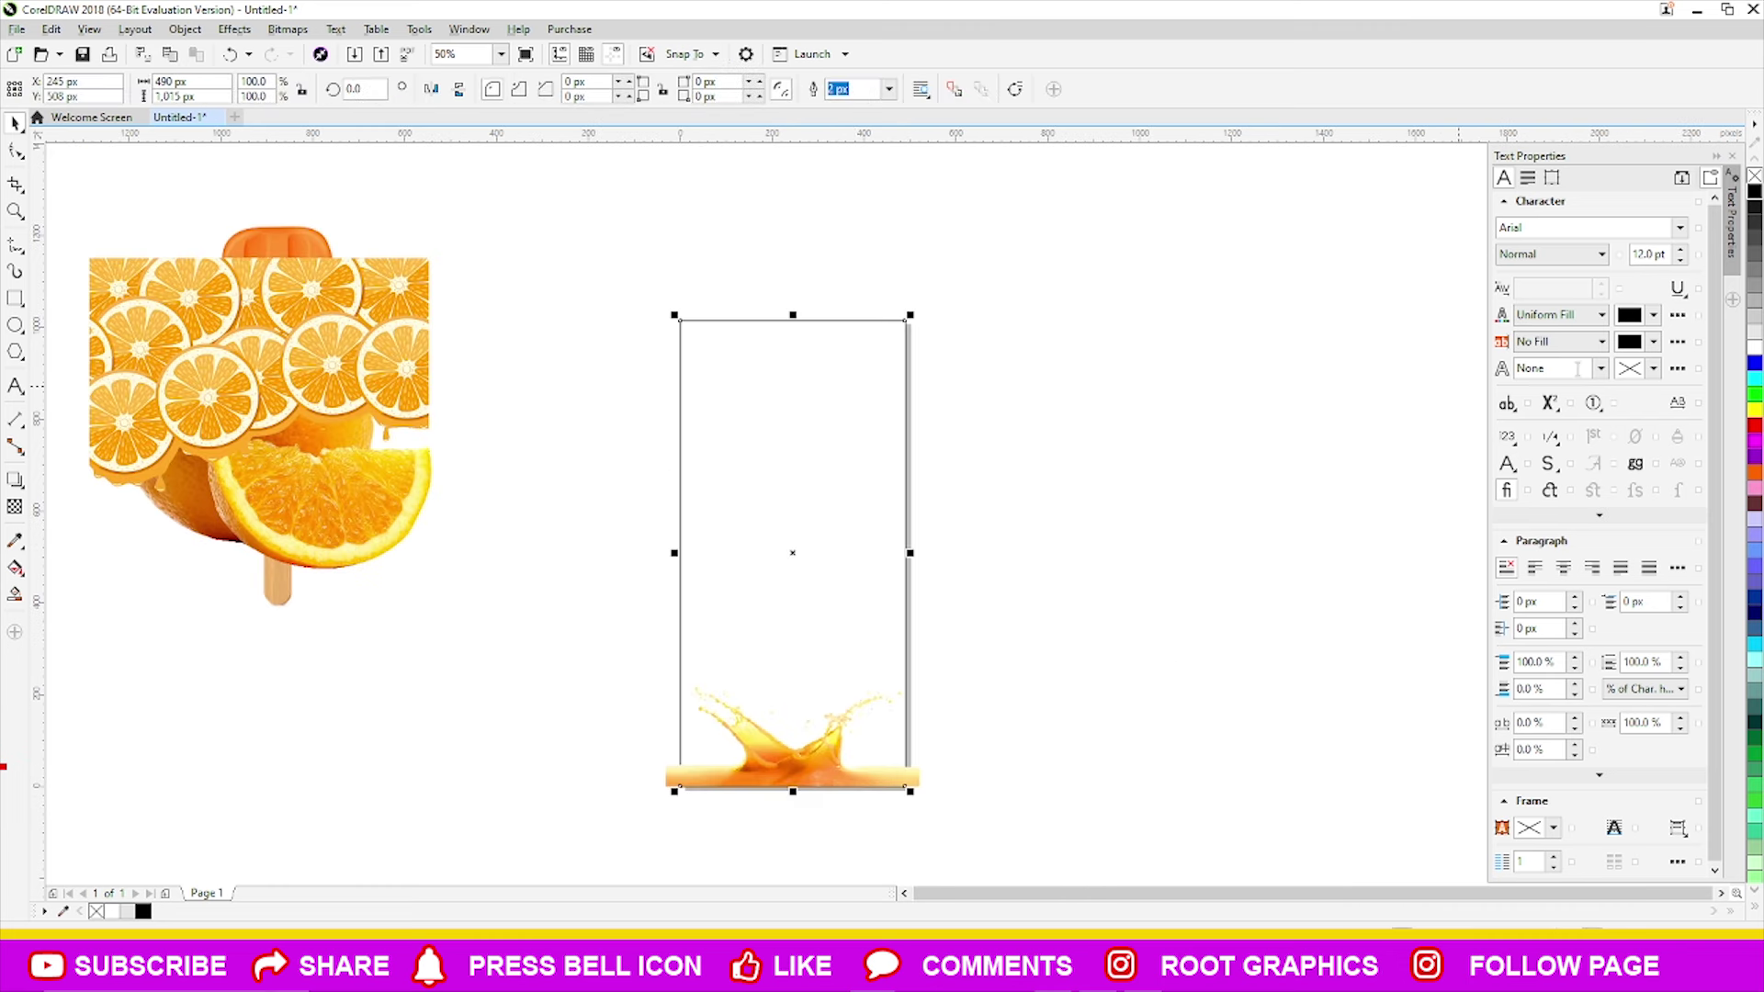
left_click(1756, 475)
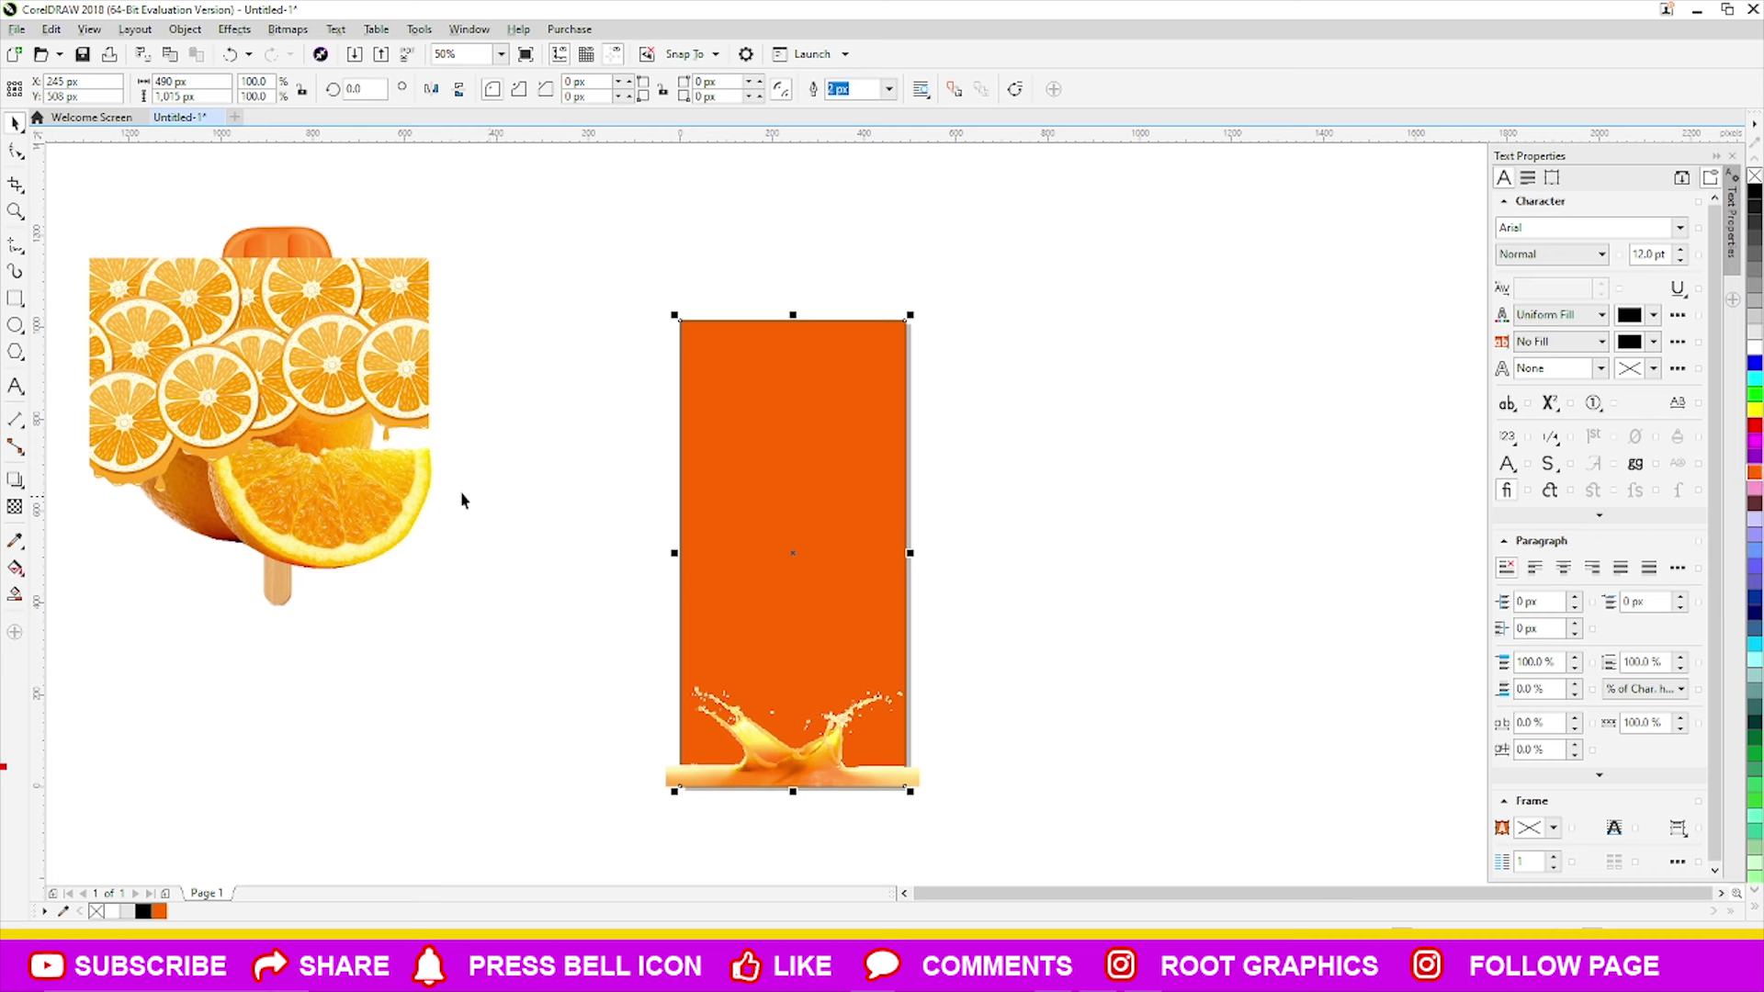
left_click(16, 541)
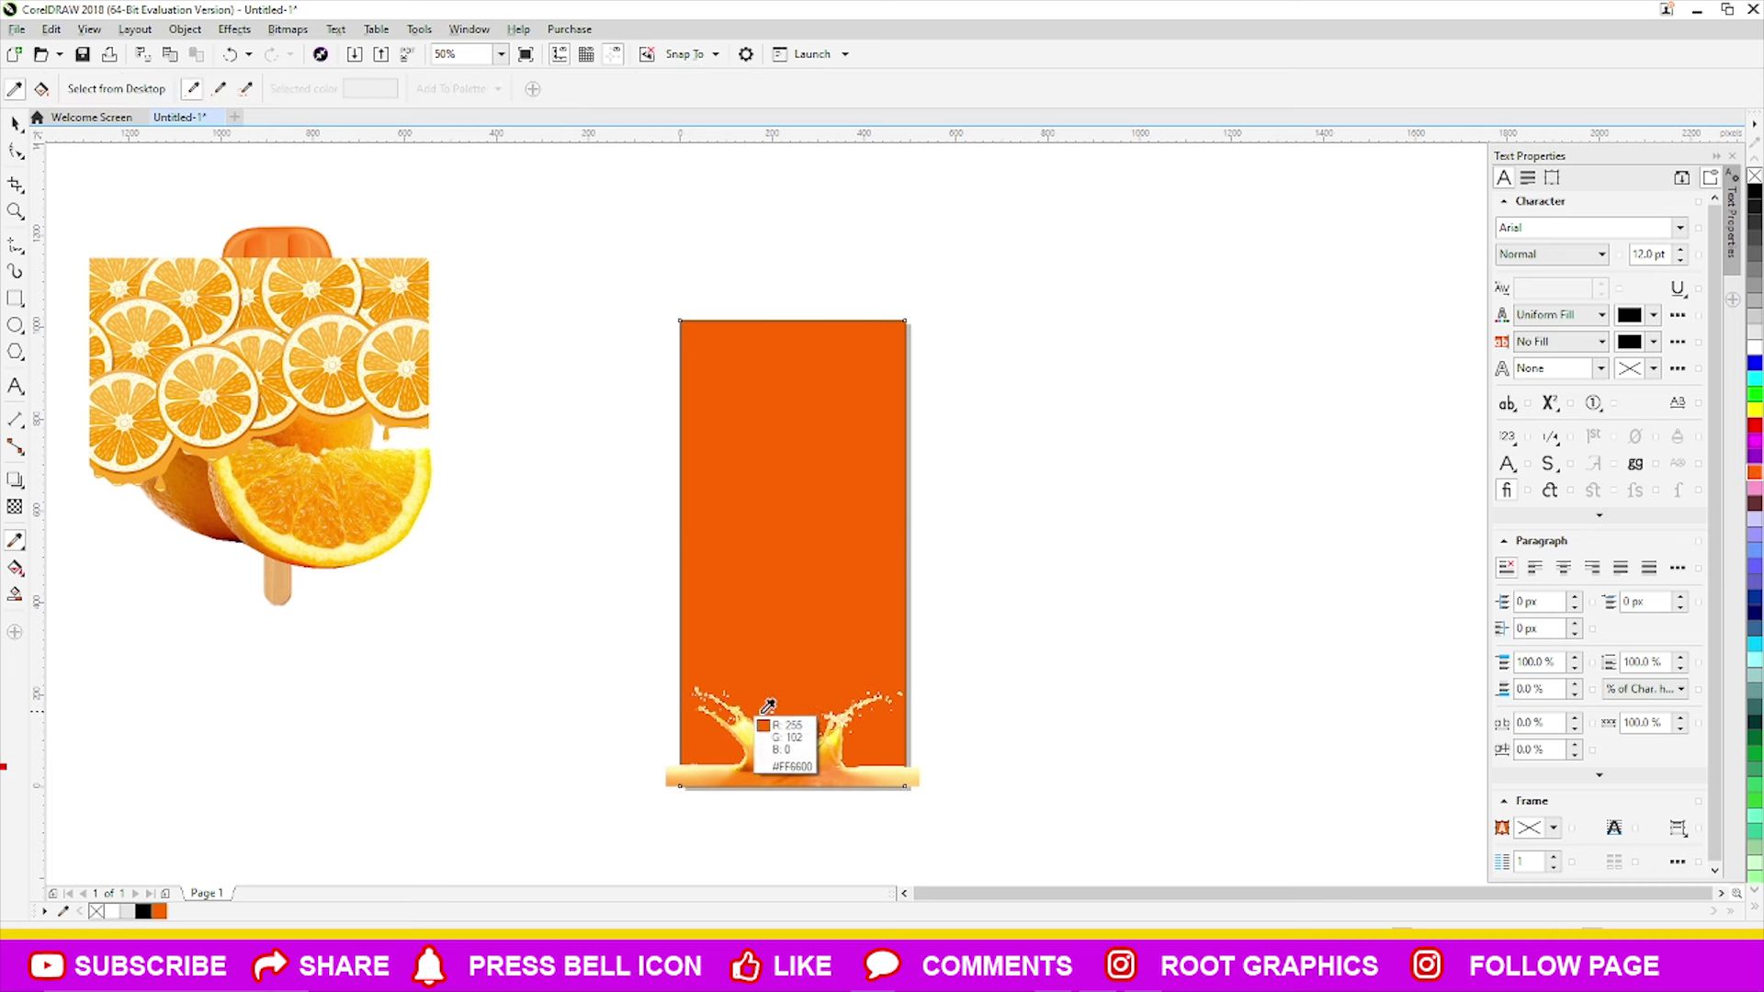
left_click(788, 746)
left_click(770, 609)
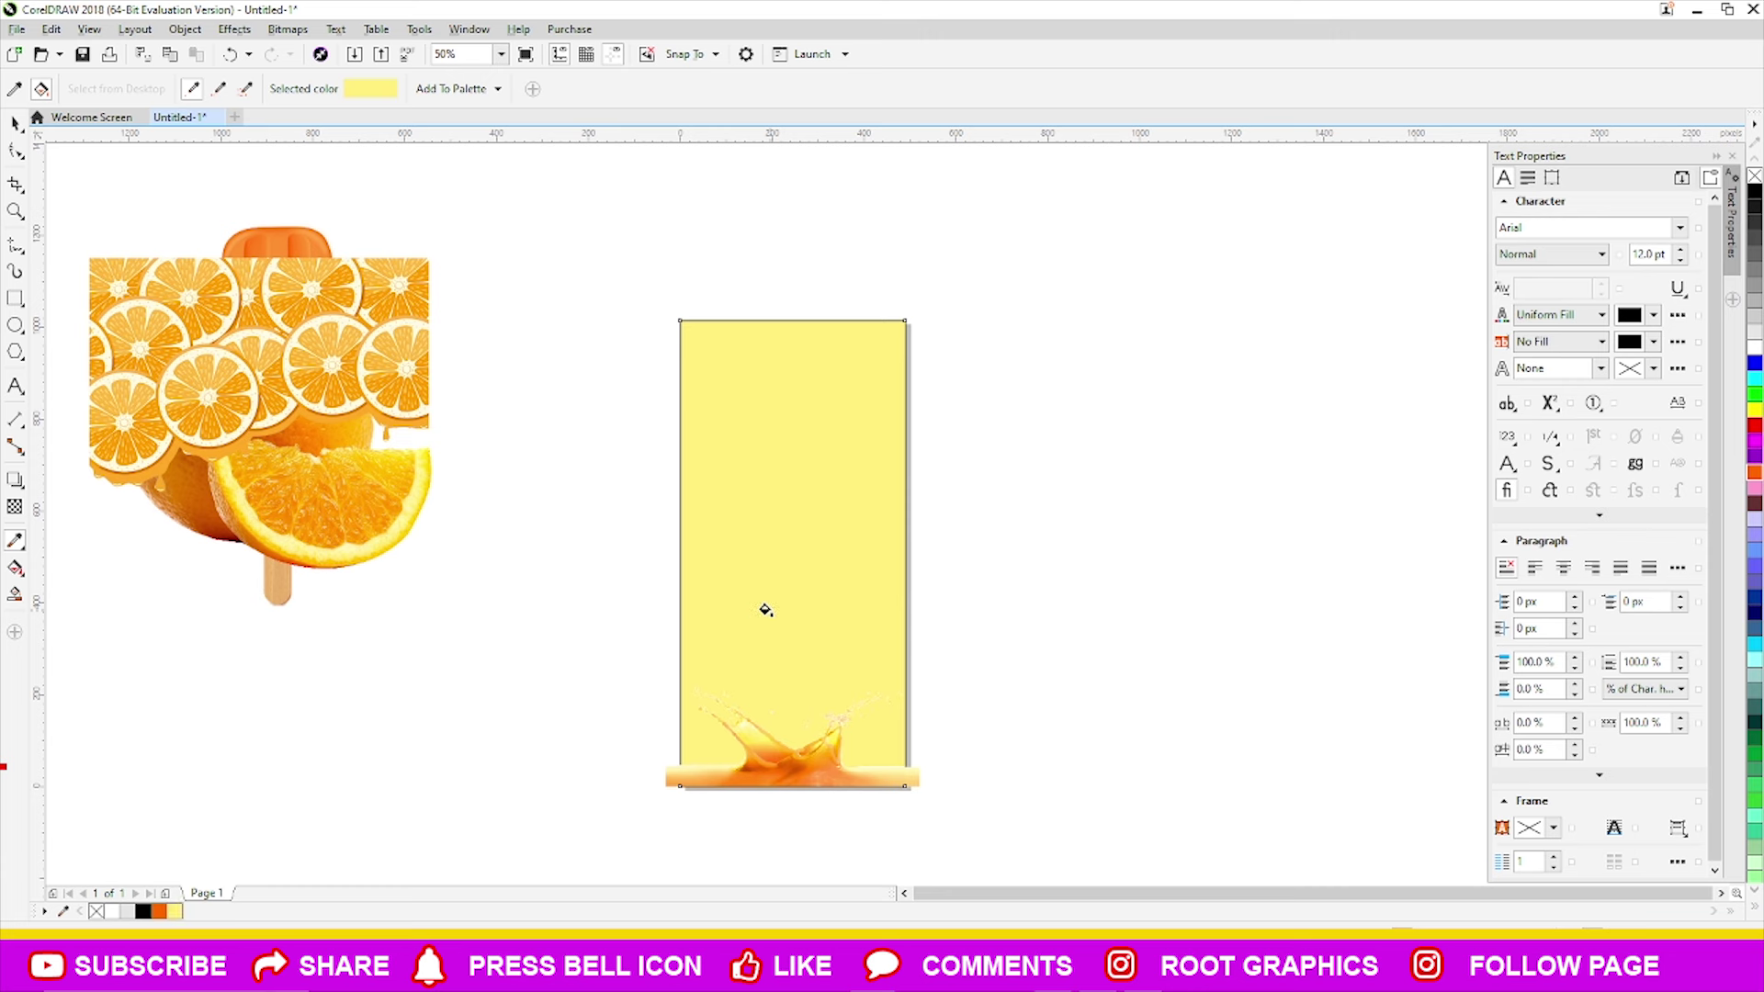
- Fill the background with orange sampled from the slices, then undo it
left_click(15, 541)
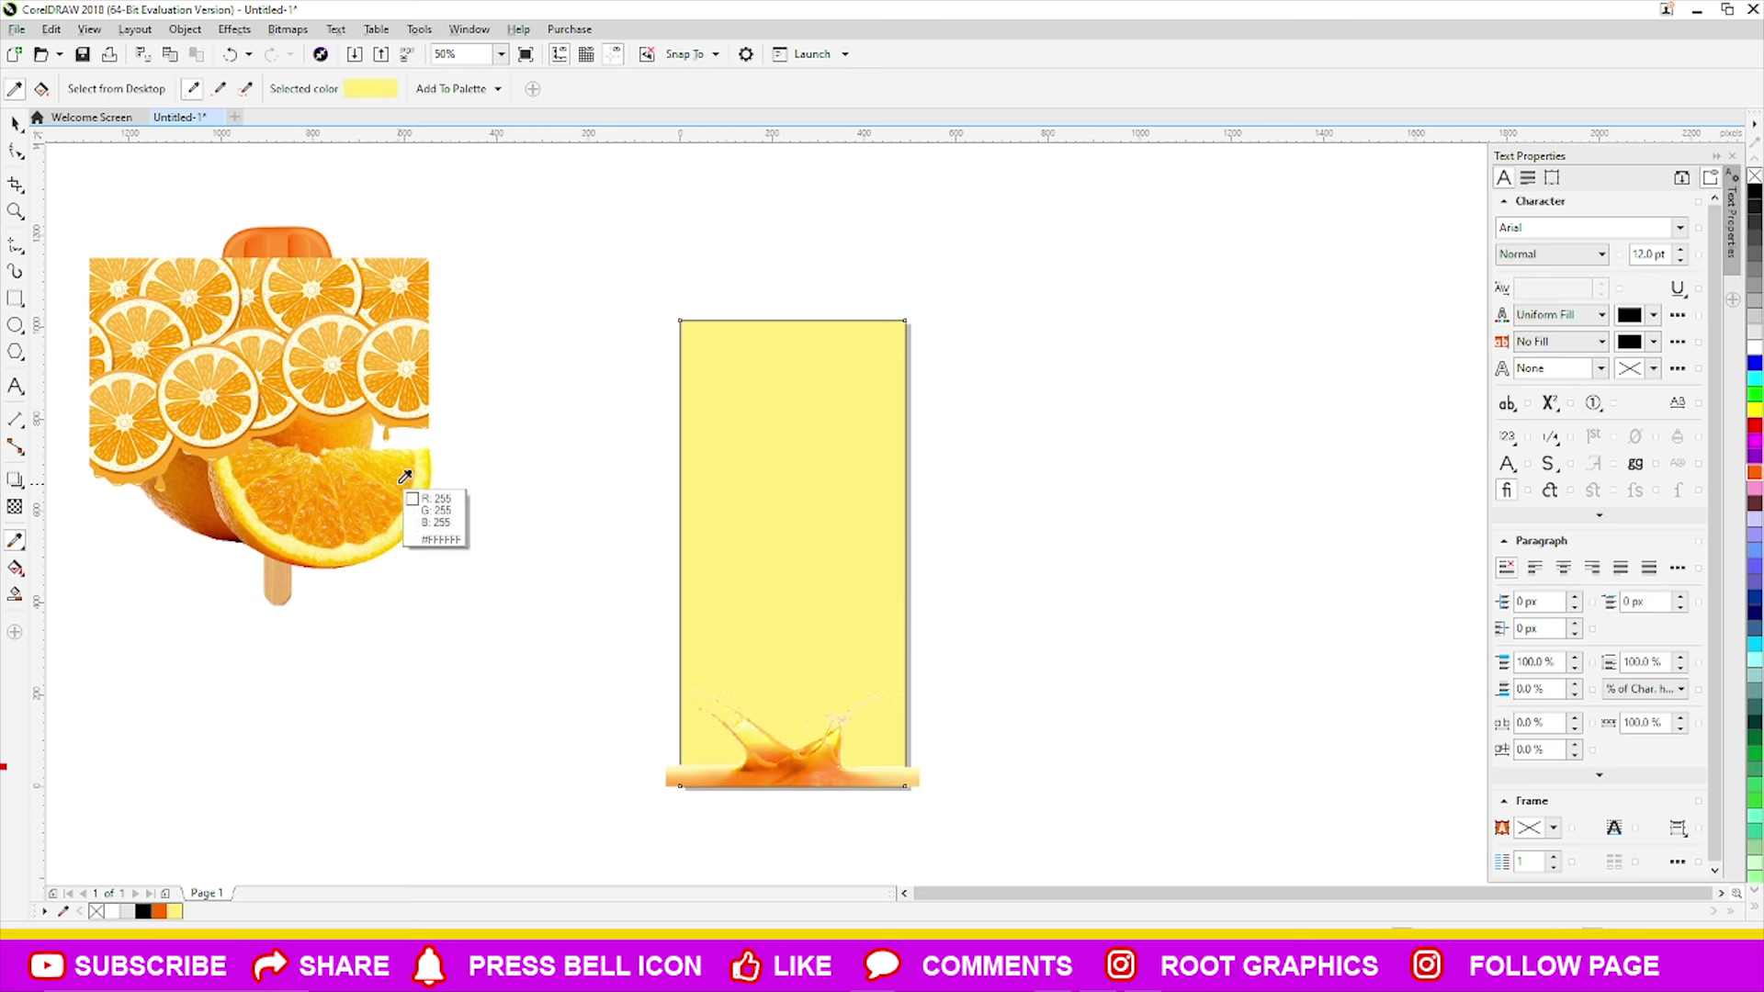
left_click(244, 401)
left_click(710, 484)
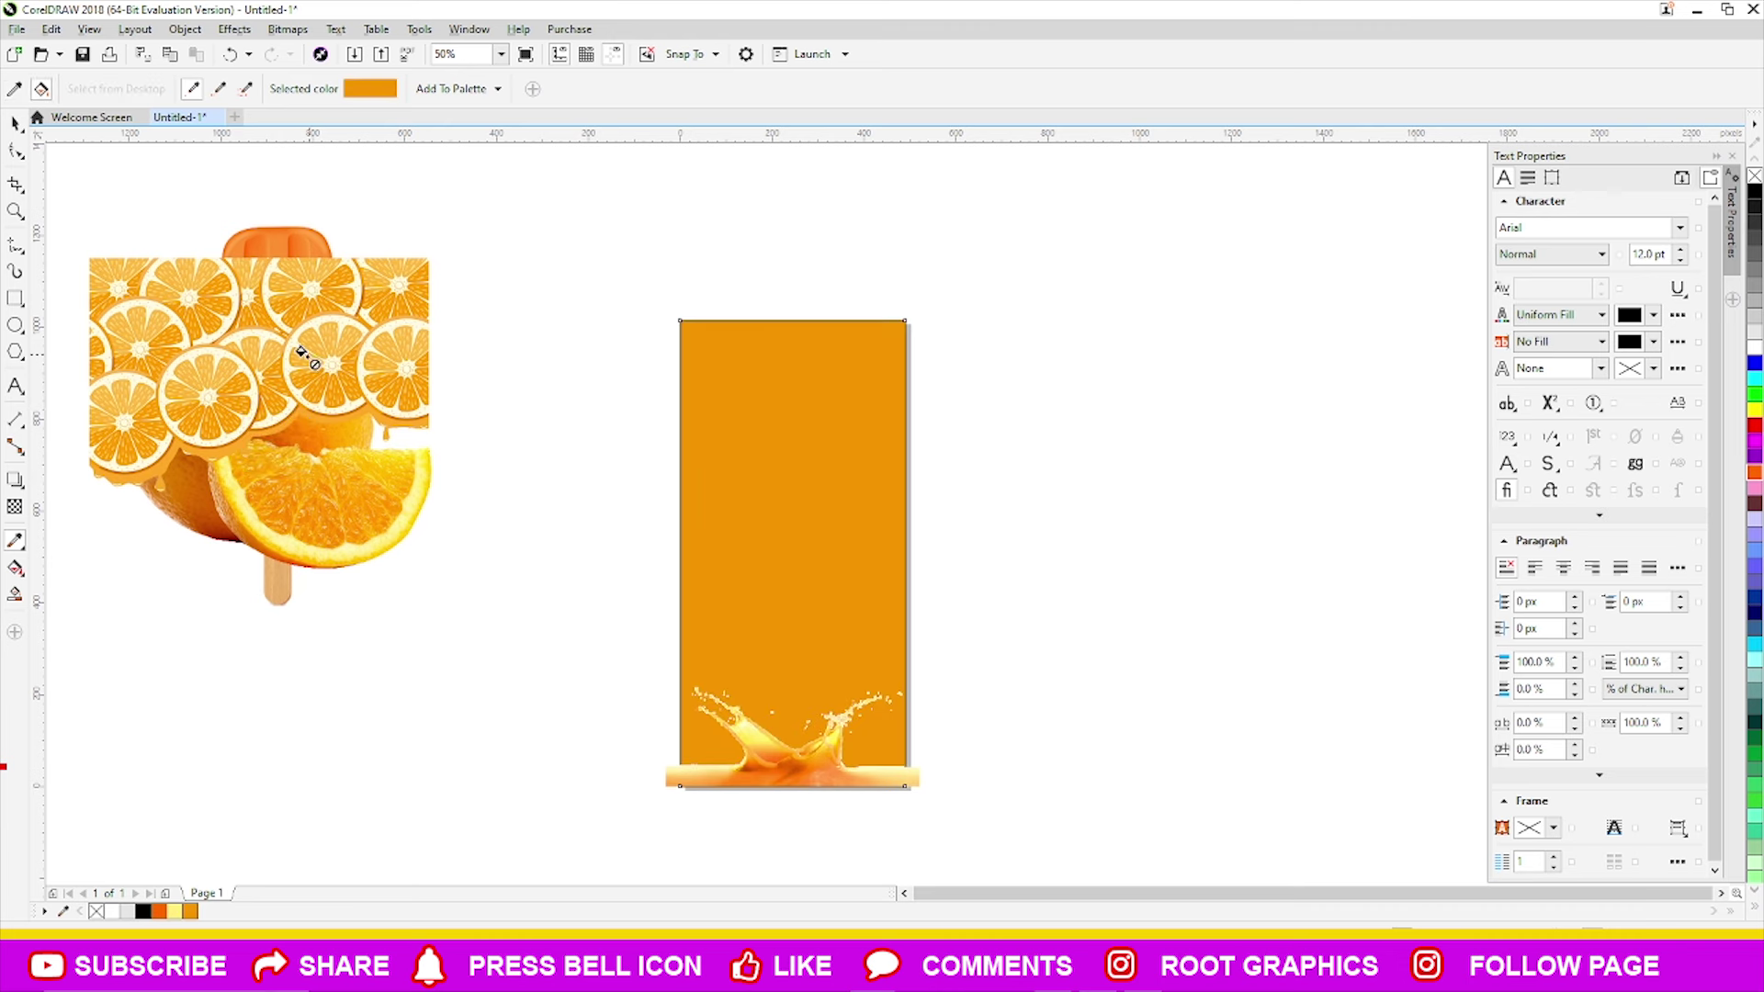
left_click(16, 123)
scroll(662, 491, "down", 1)
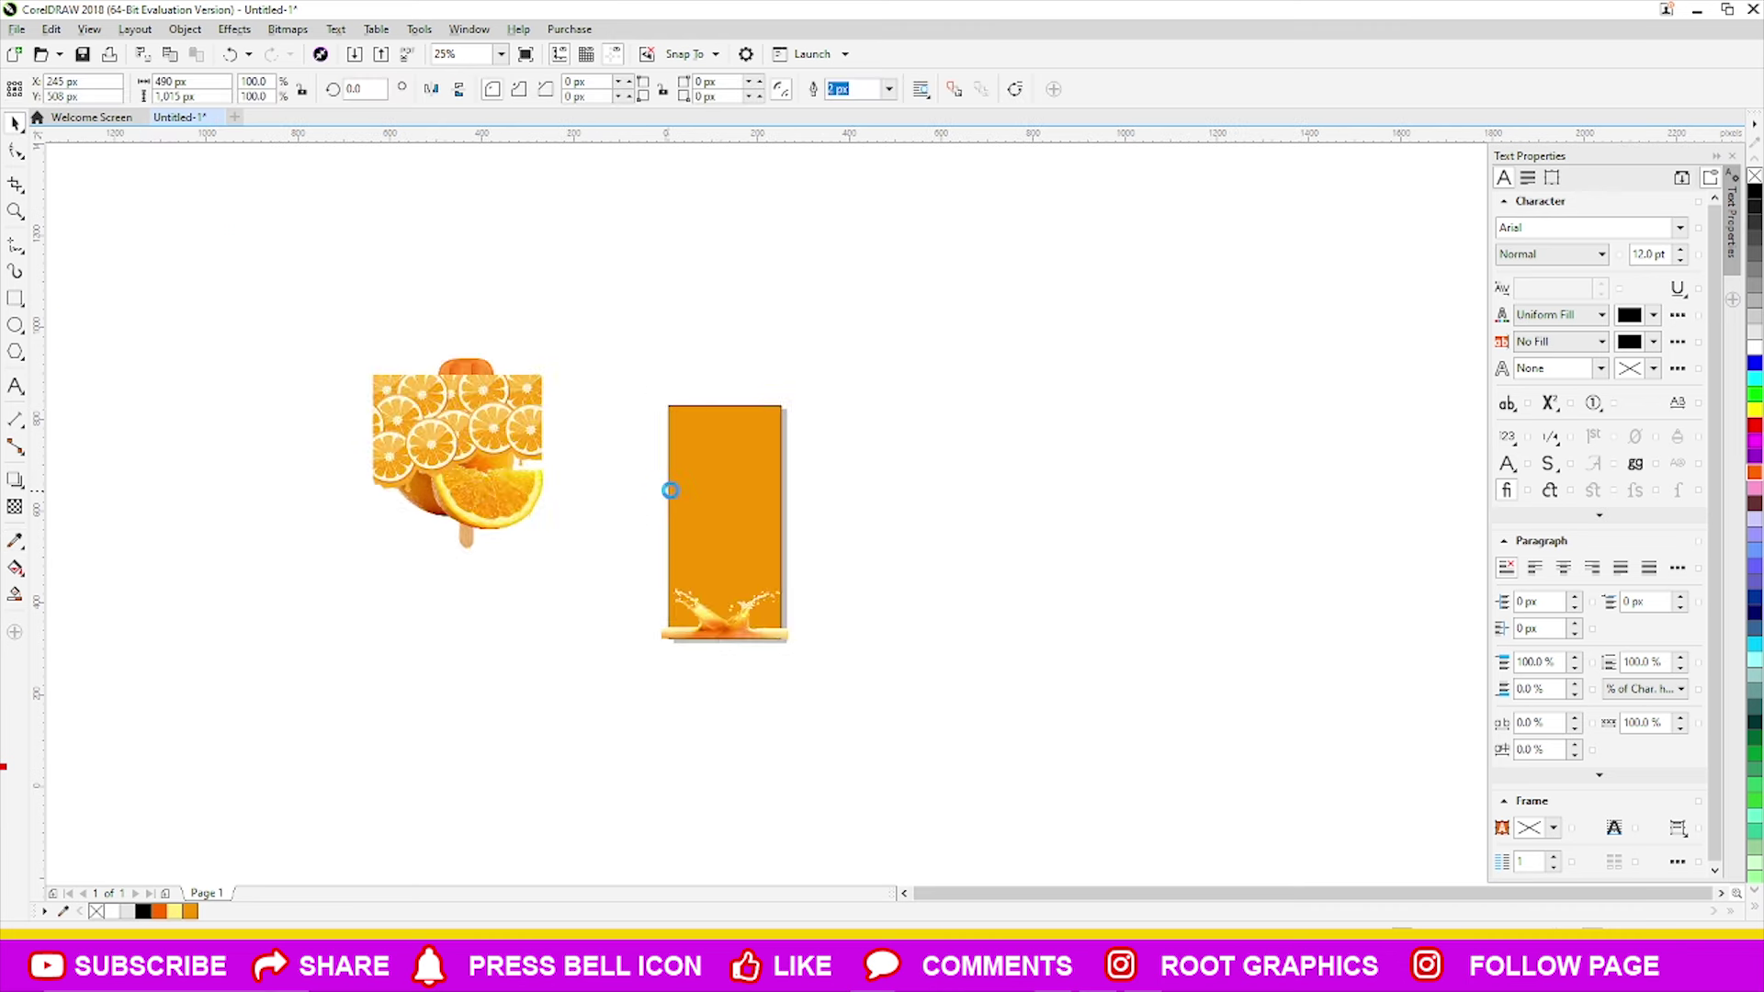
scroll(671, 491, "up", 1)
key("ctrl+z")
key("ctrl+z")
key("ctrl+z")
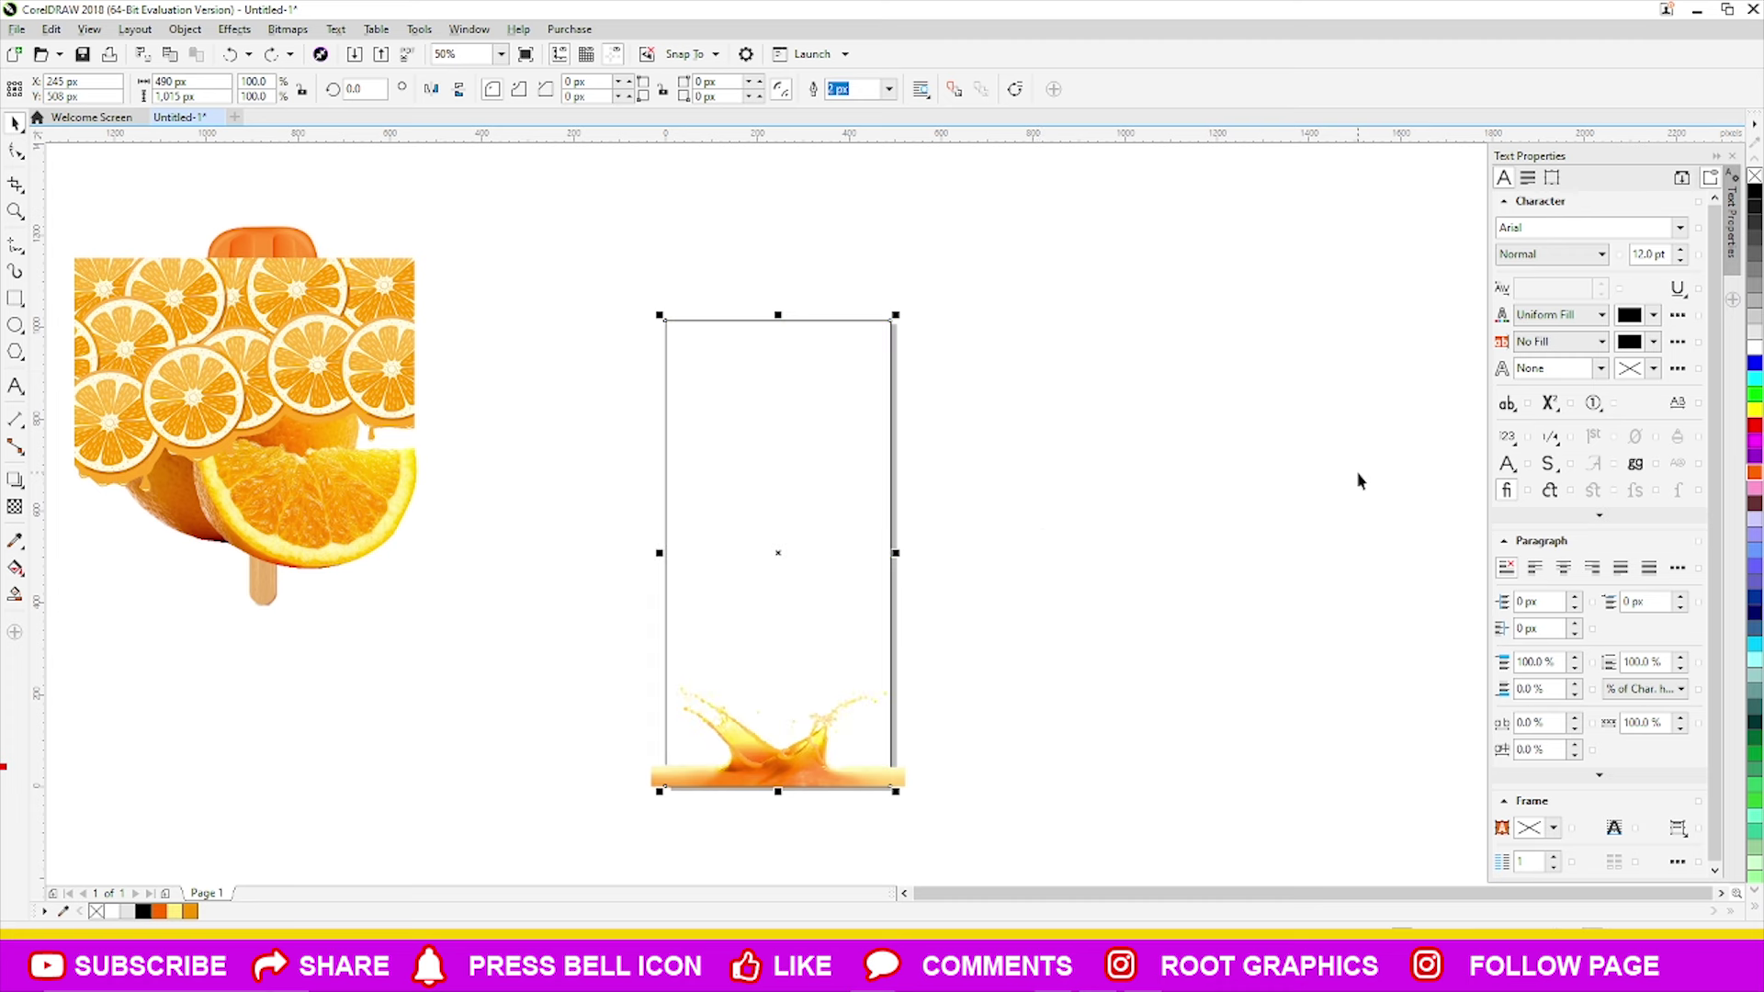
scroll(1218, 494, "up", 1)
scroll(1102, 487, "down", 1)
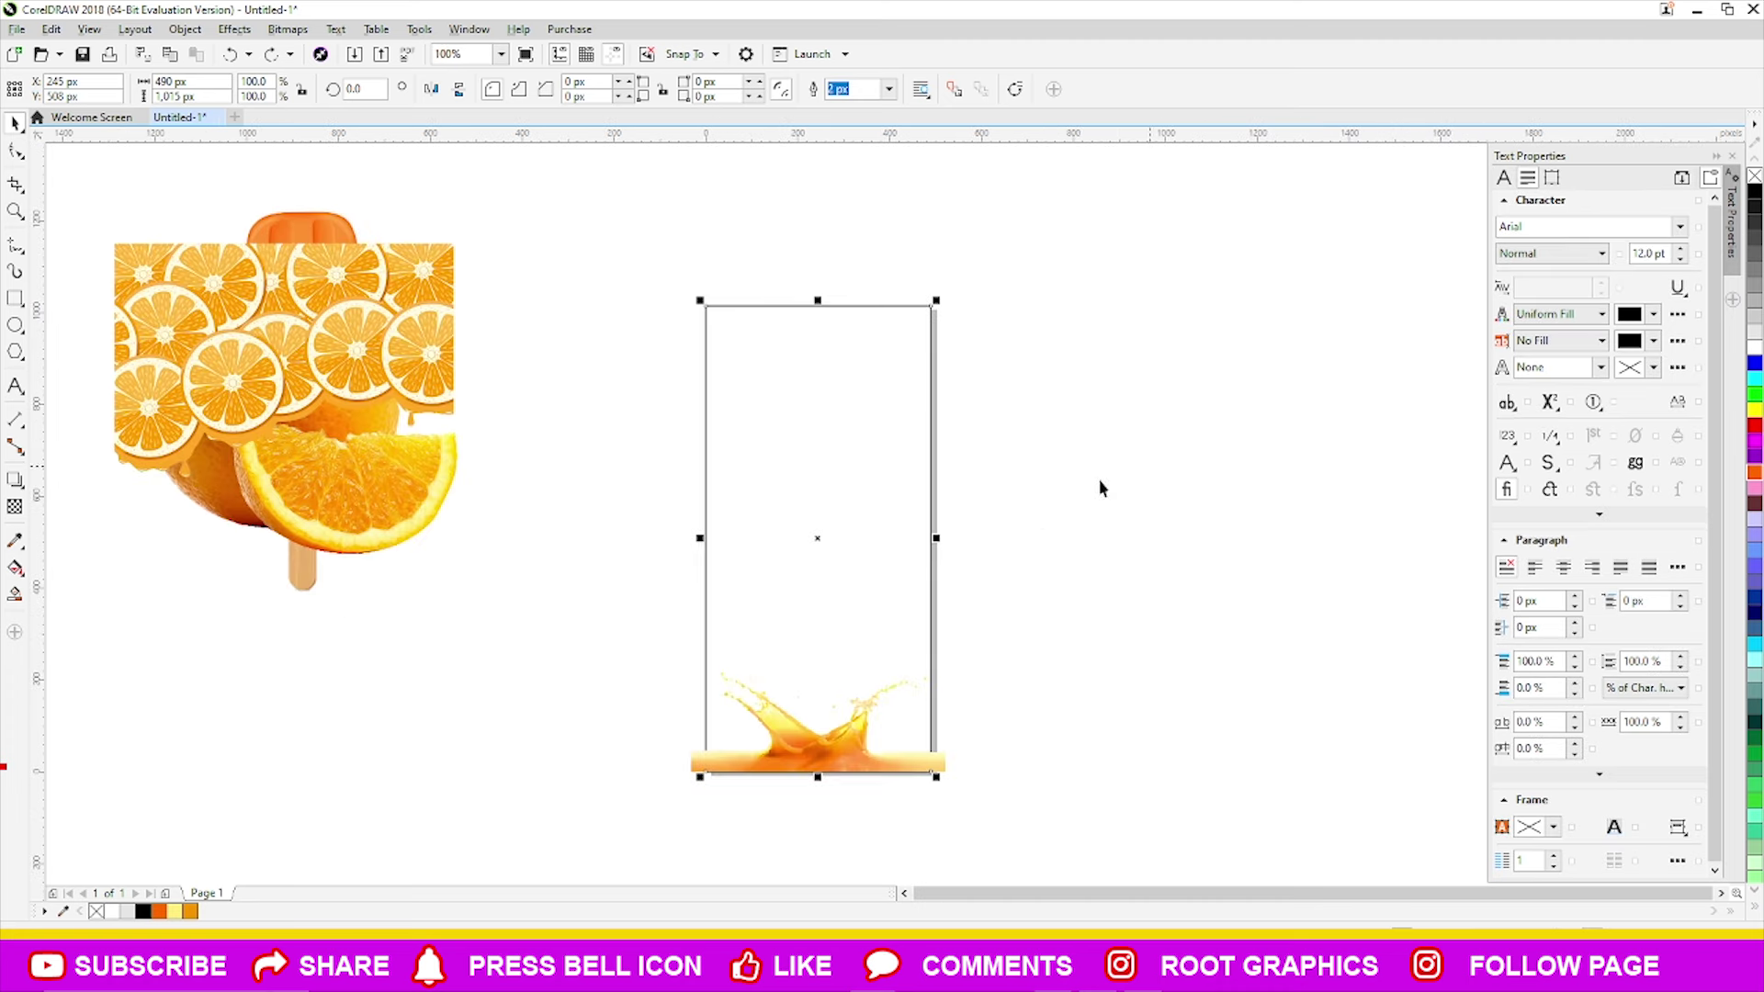
- Fill the background rectangle with pale cream #FCF9F4 through Edit Fill
key("shift+F11")
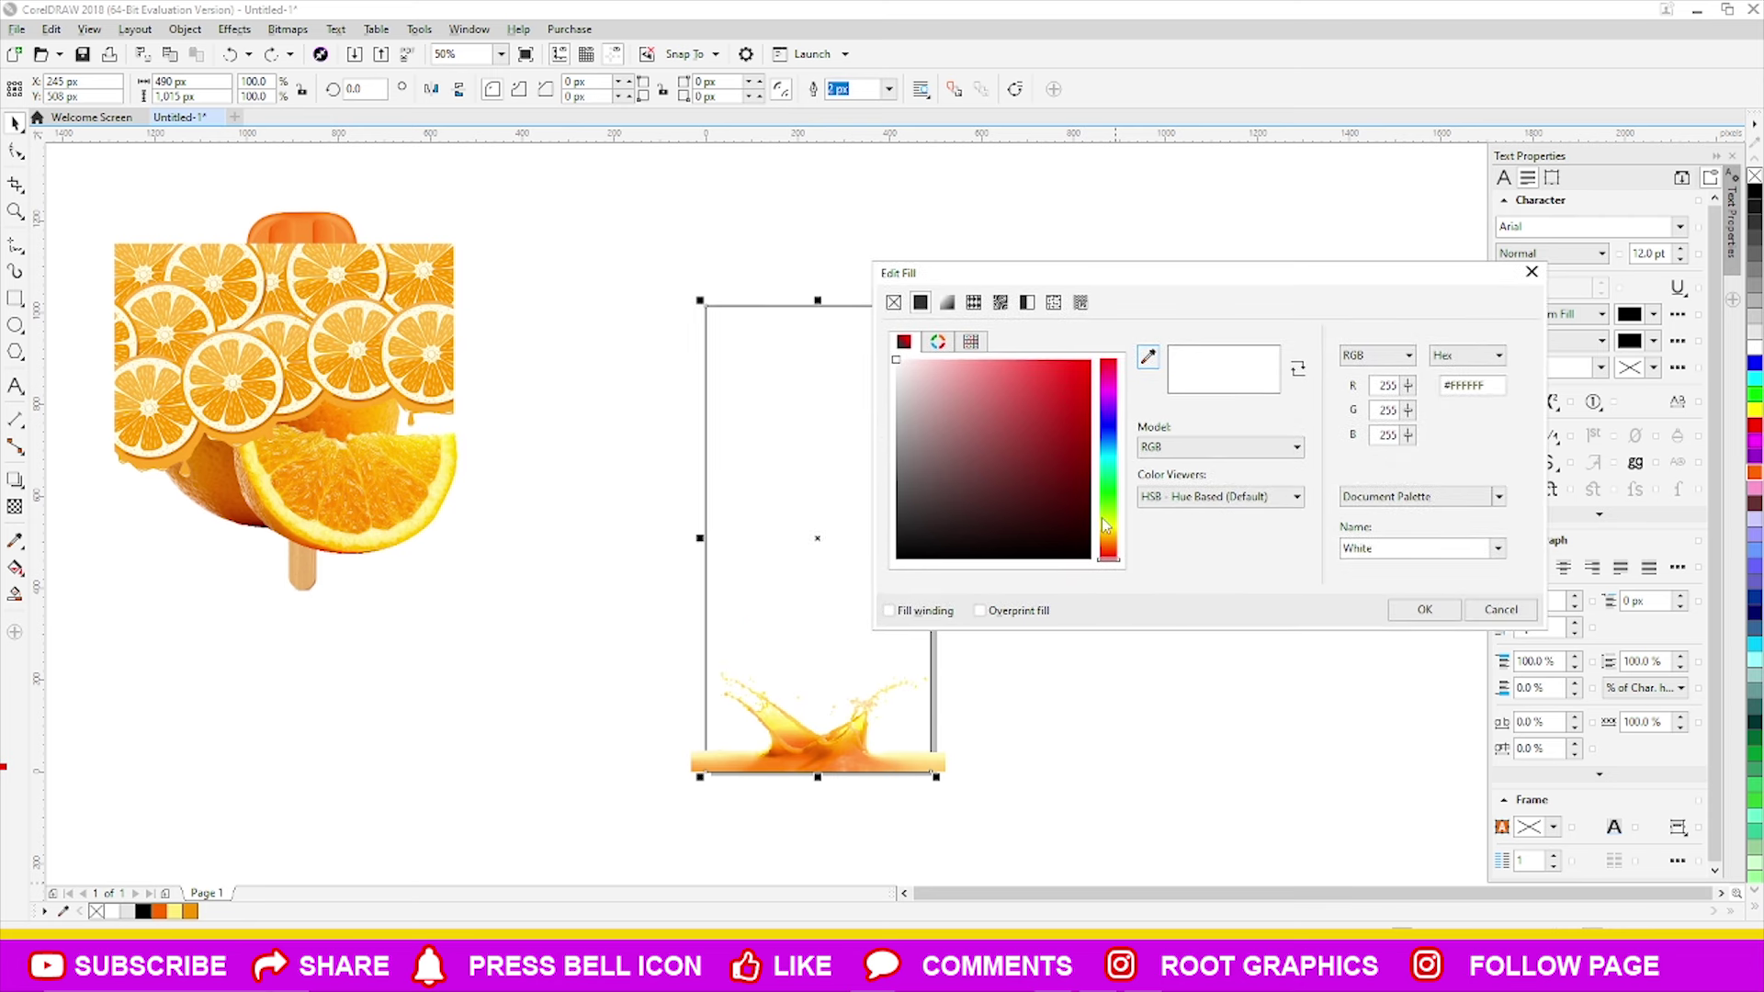
left_click(1109, 534)
left_click_drag(1110, 534, 1109, 540)
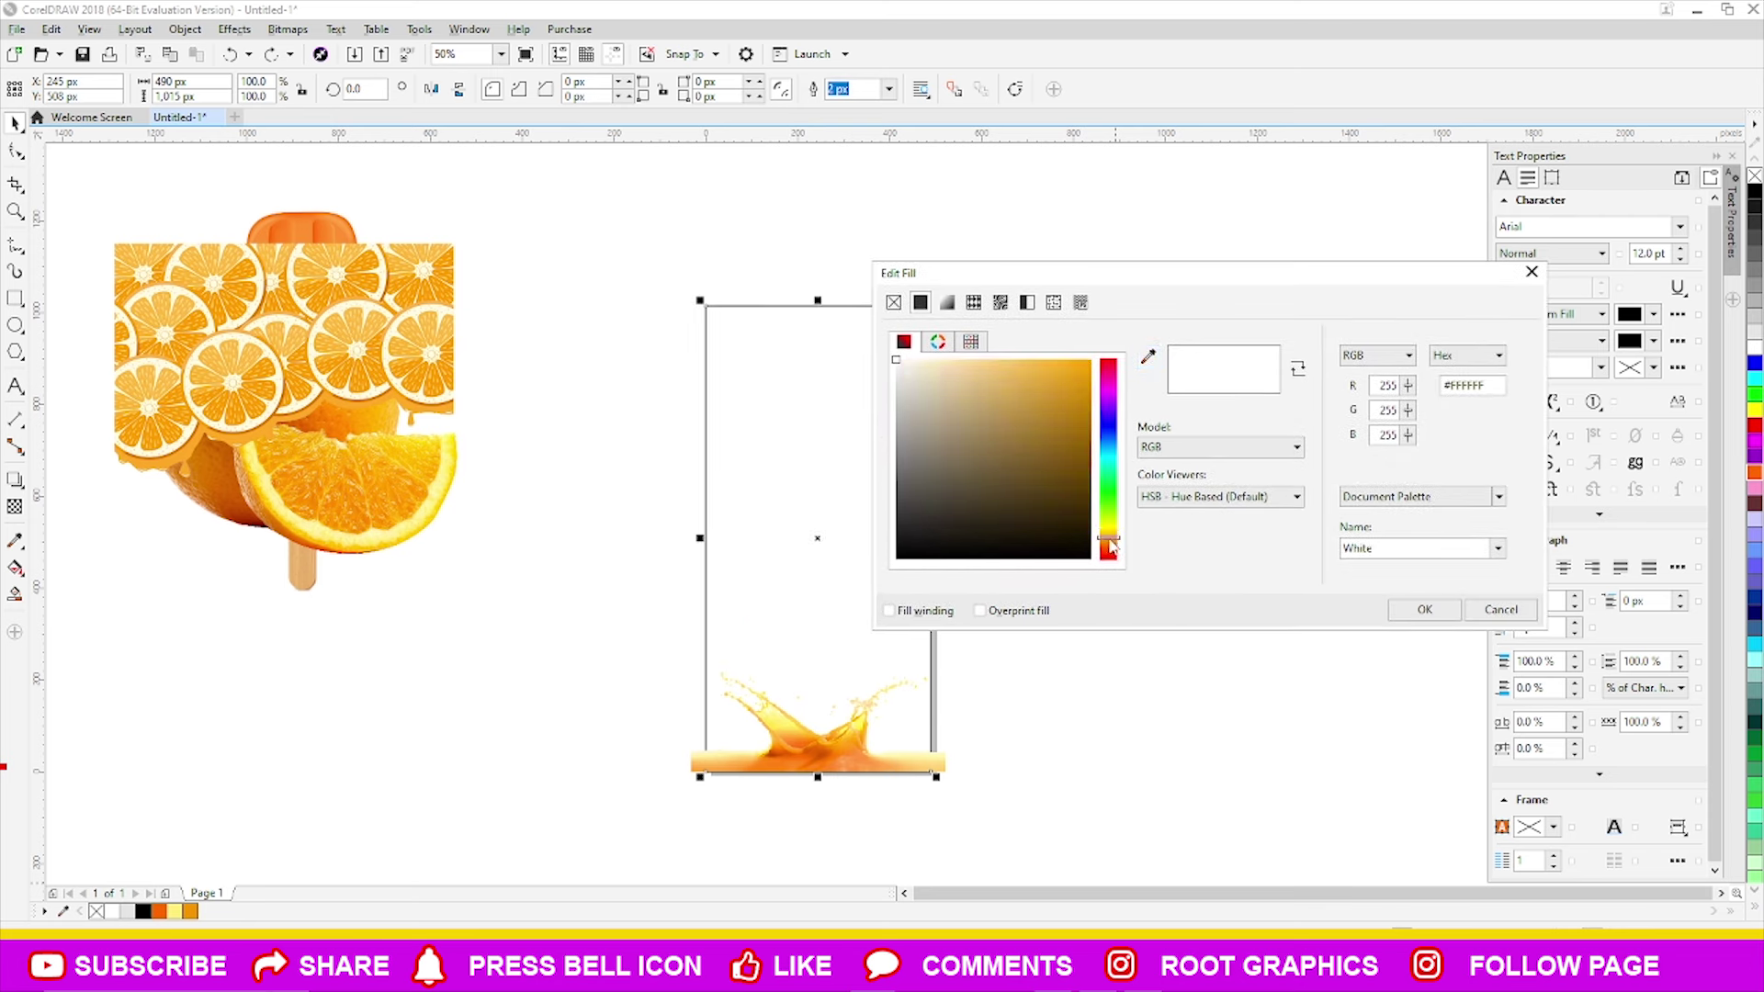
left_click(924, 362)
left_click_drag(923, 362, 902, 361)
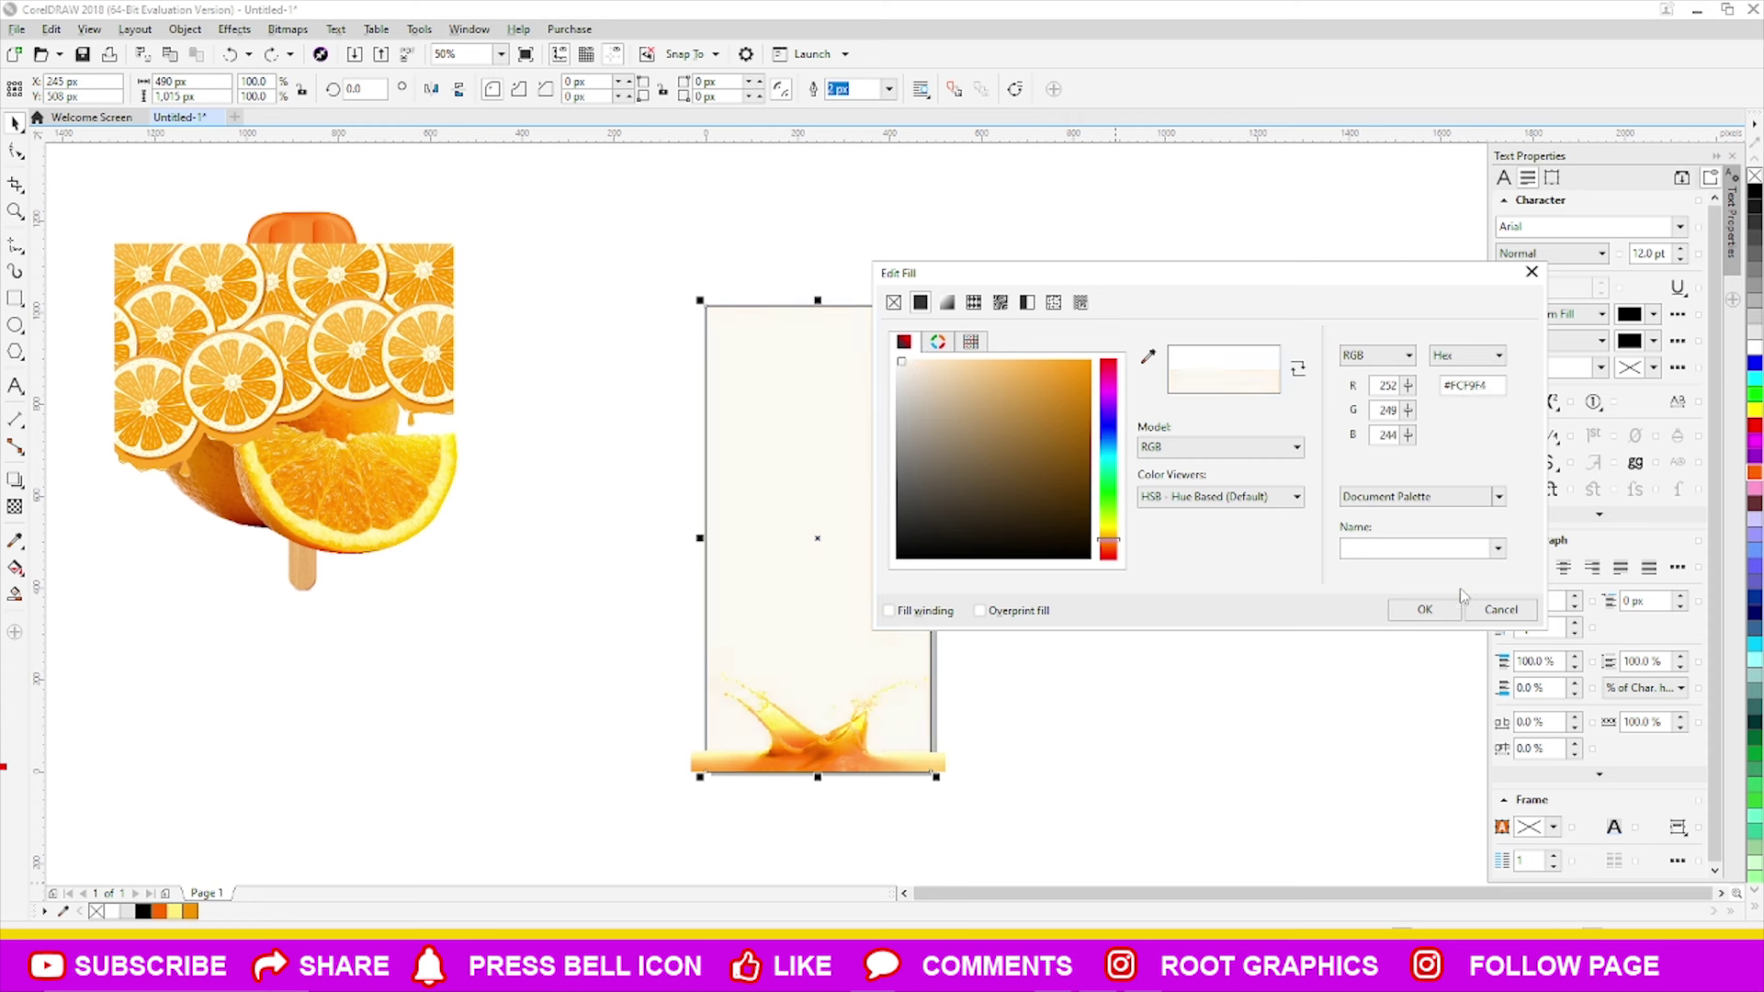
left_click(1424, 610)
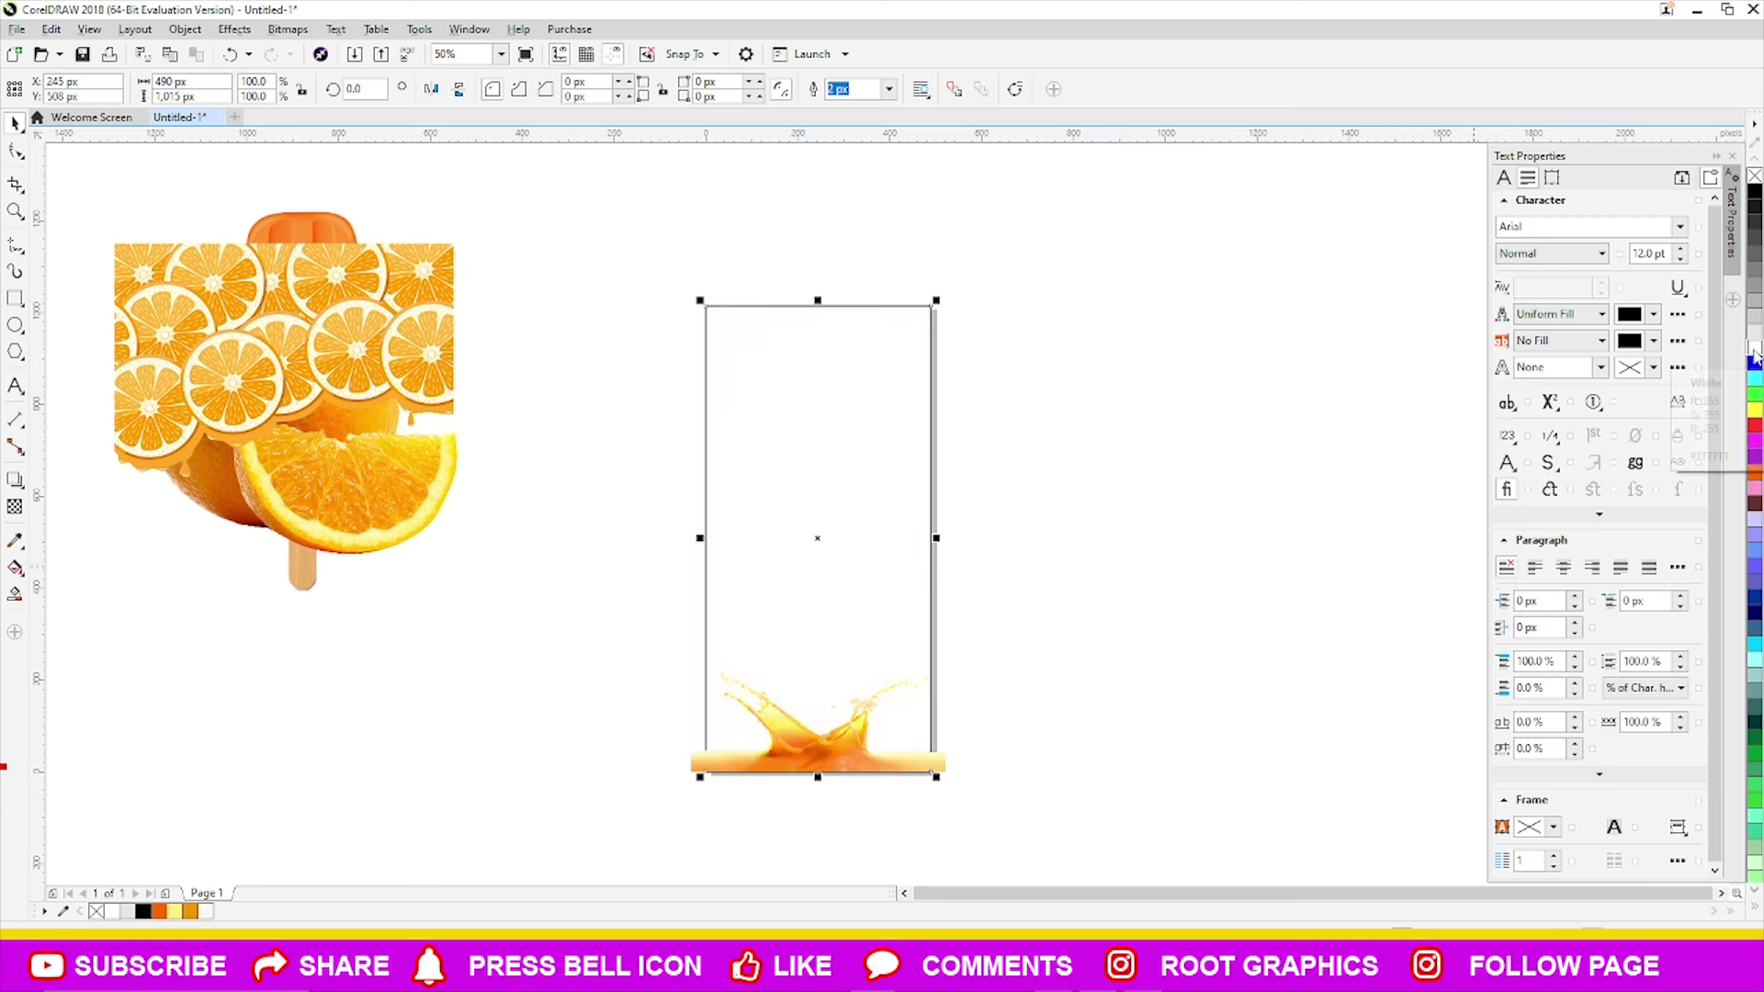
left_click(1280, 556)
scroll(826, 568, "up", 1)
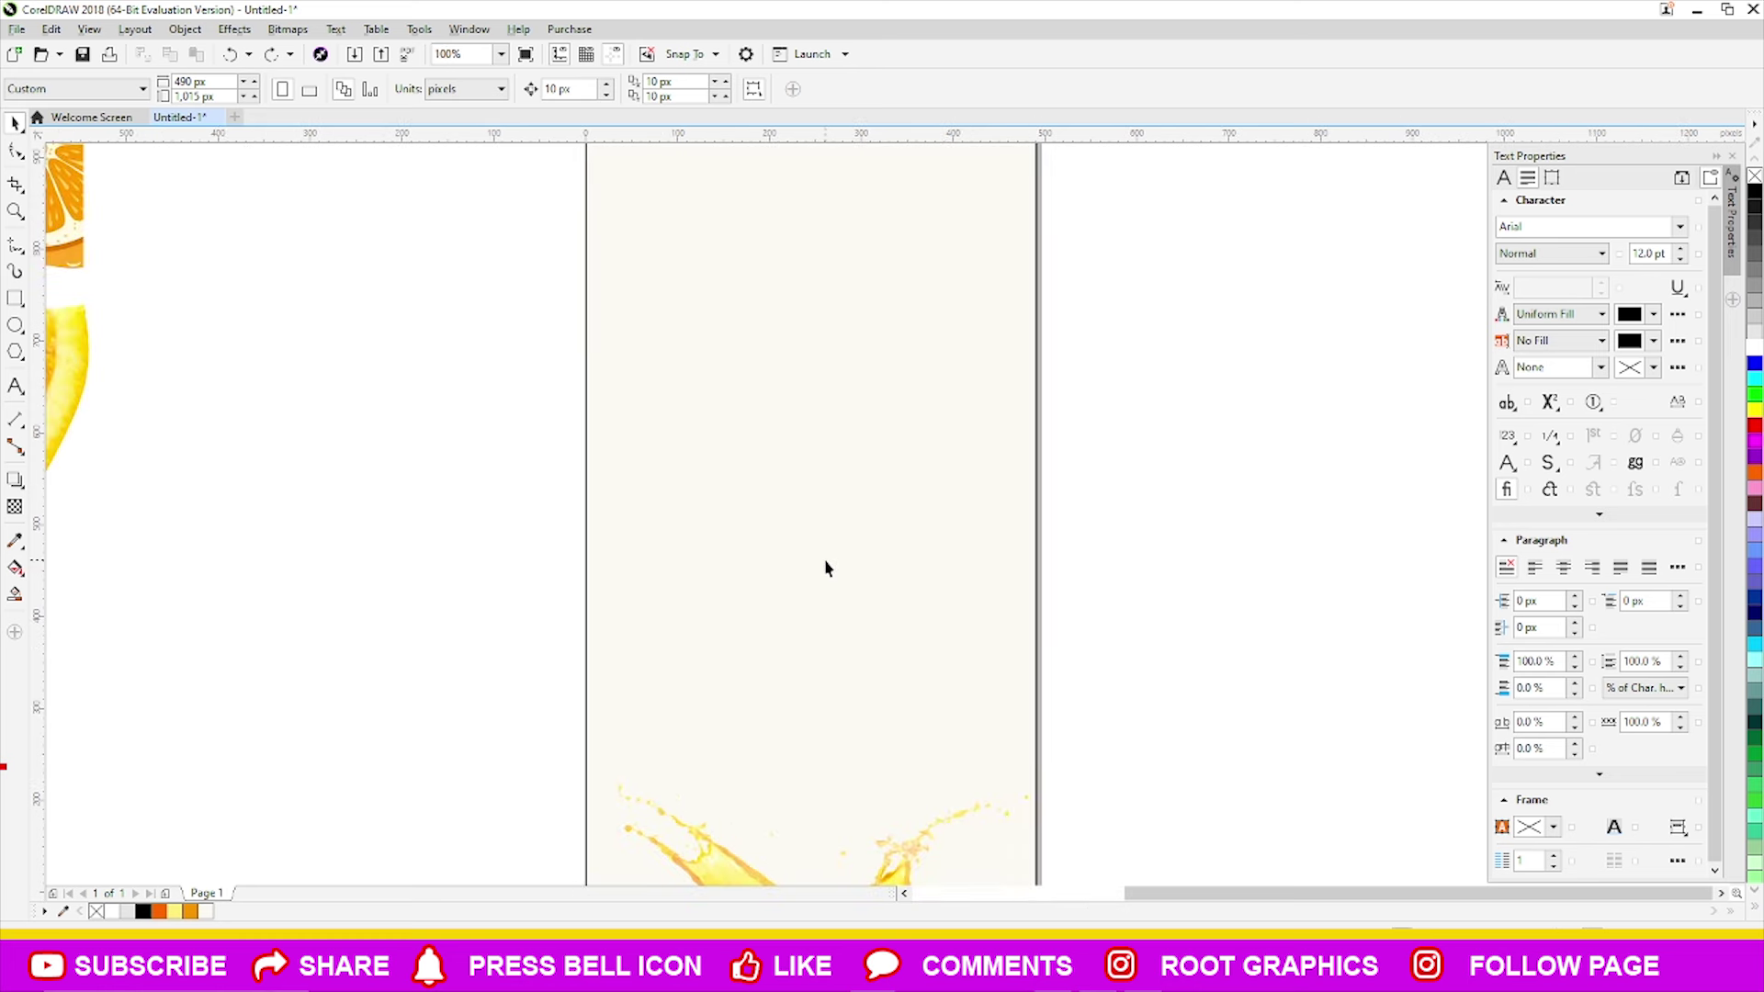
scroll(832, 568, "down", 2)
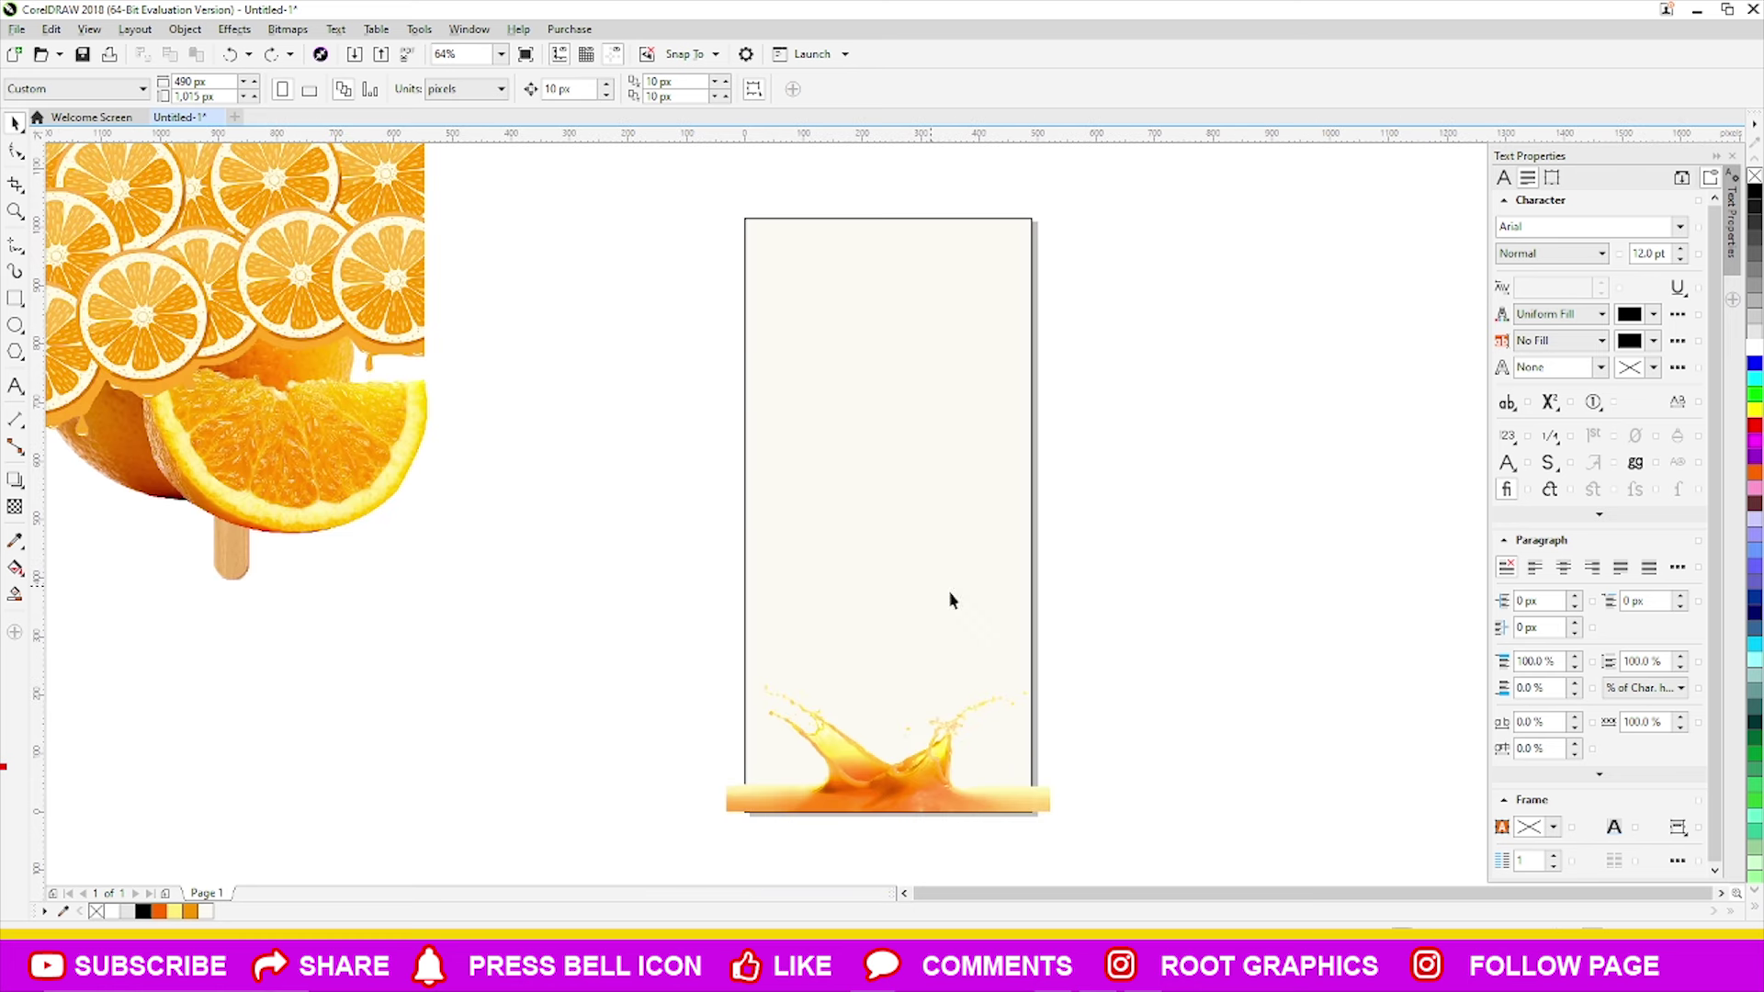
- Stretch the juice splash taller and move the orange slices image to the bottom-left
left_click(874, 760)
left_click_drag(888, 597, 895, 576)
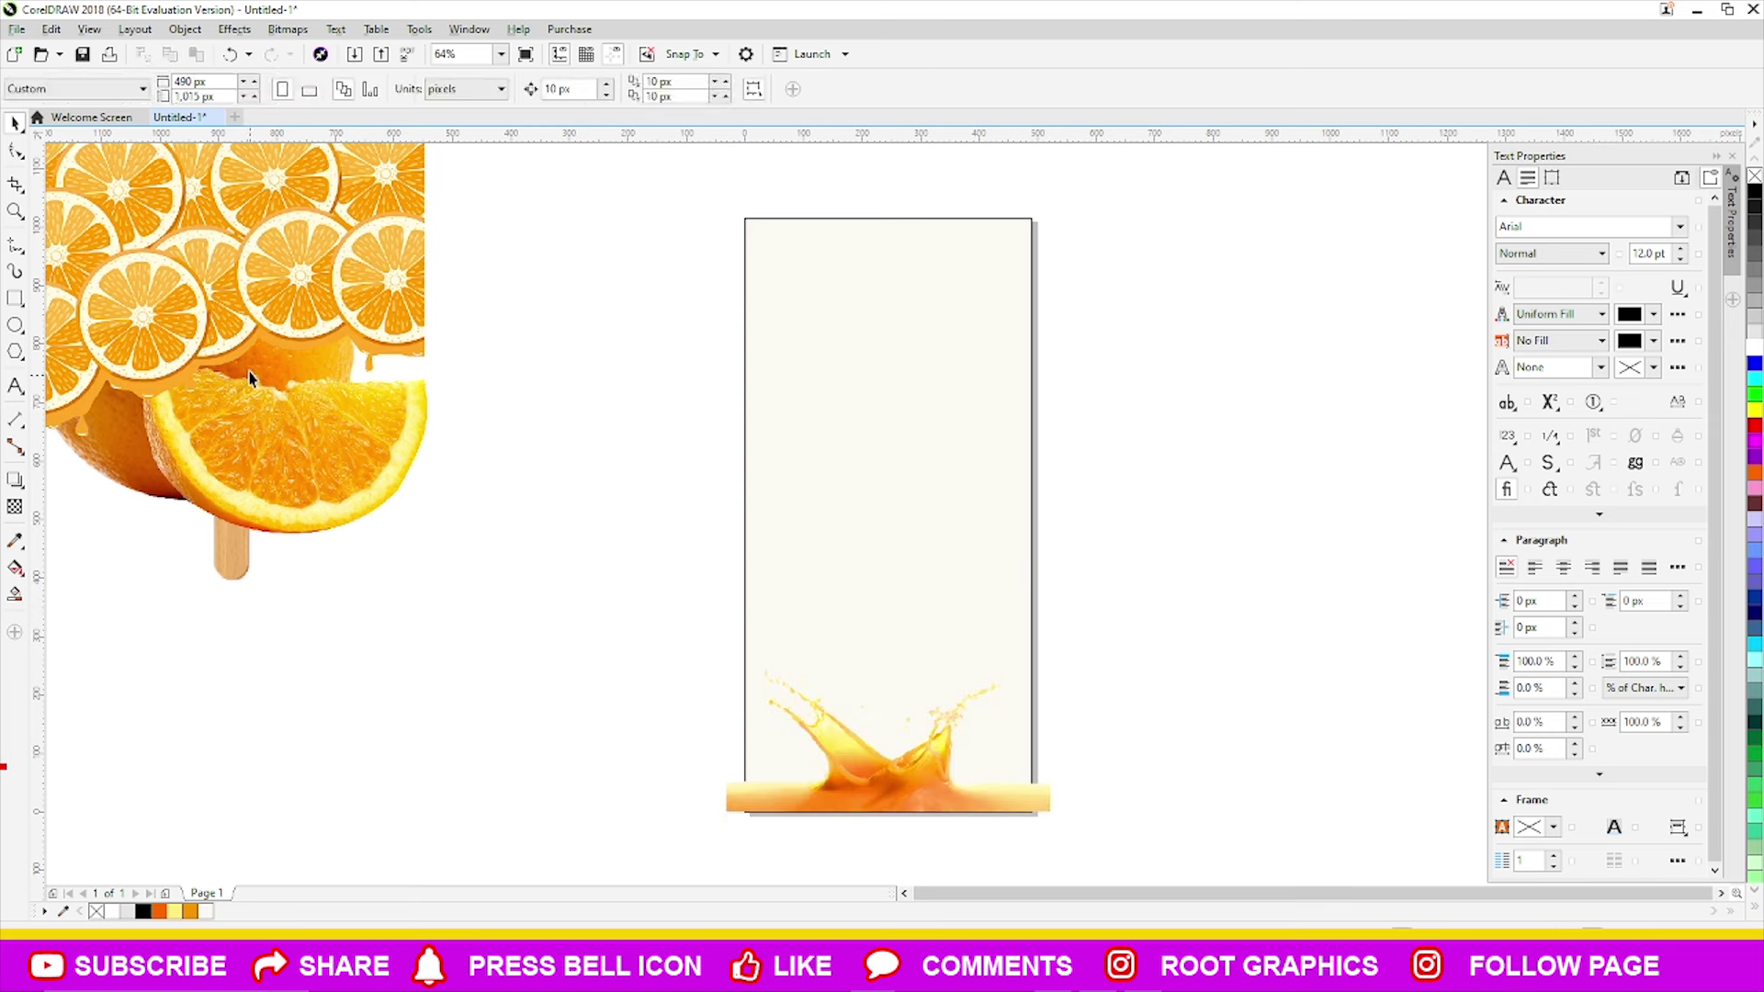
left_click_drag(254, 379, 151, 859)
- Place the popsicle on the page at 57.5%, centred horizontally and nudged down
mouse_move(246, 333)
left_mouse_down()
mouse_move(763, 310)
mouse_move(898, 415)
left_mouse_up()
scroll(994, 411, "down", 1)
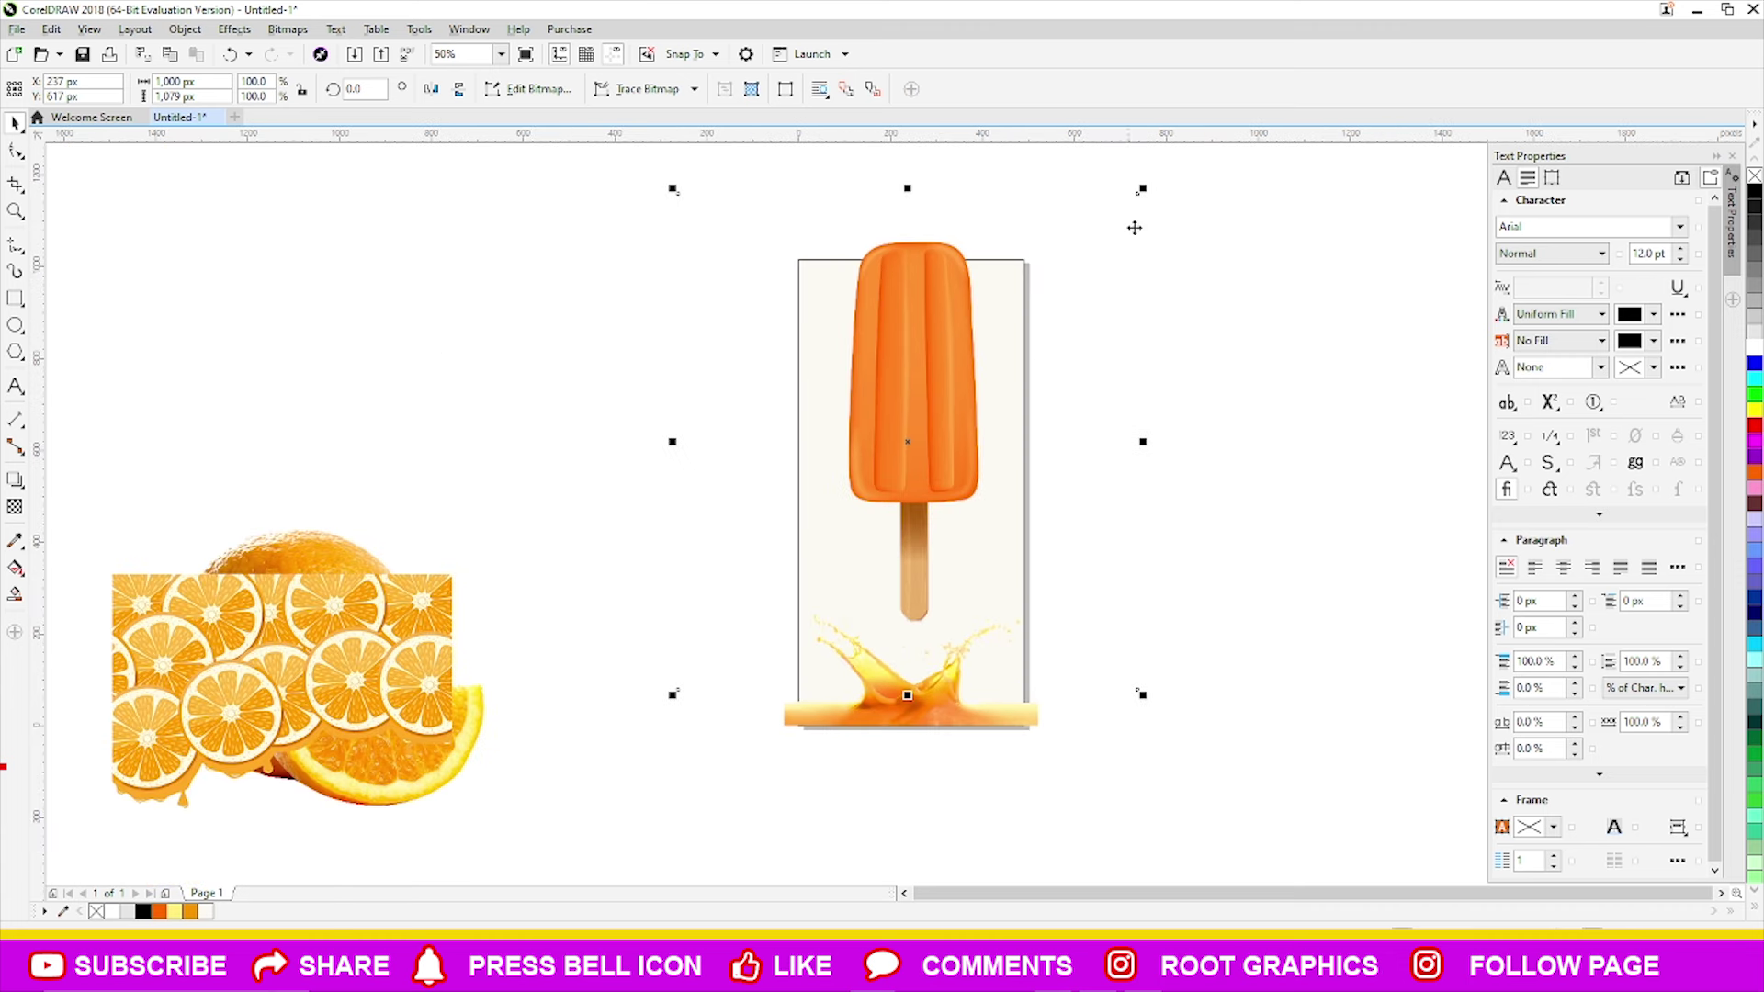
left_click_drag(1142, 185, 1073, 328)
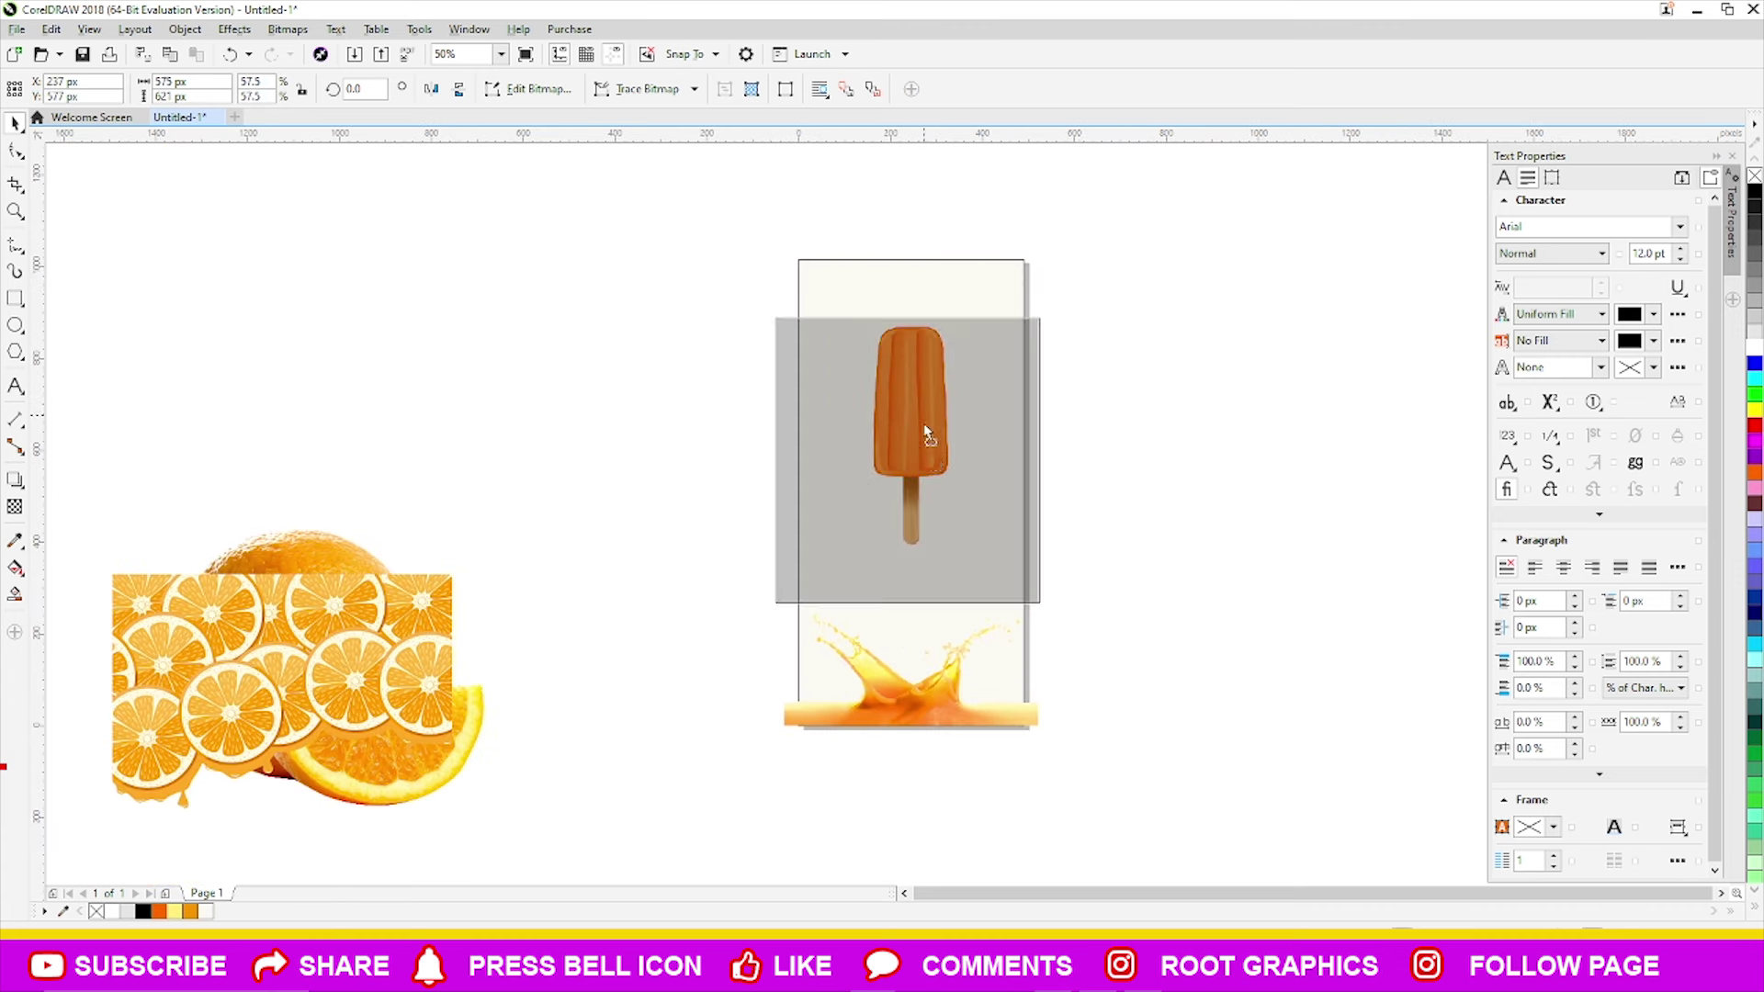
left_click_drag(930, 398, 930, 448)
left_click(956, 322, "shift")
key("c")
left_click(1243, 376)
left_click(901, 491)
key("Down")
key("Down")
key("Down")
key("Down")
key("Down")
key("Down")
key("Down")
key("Down")
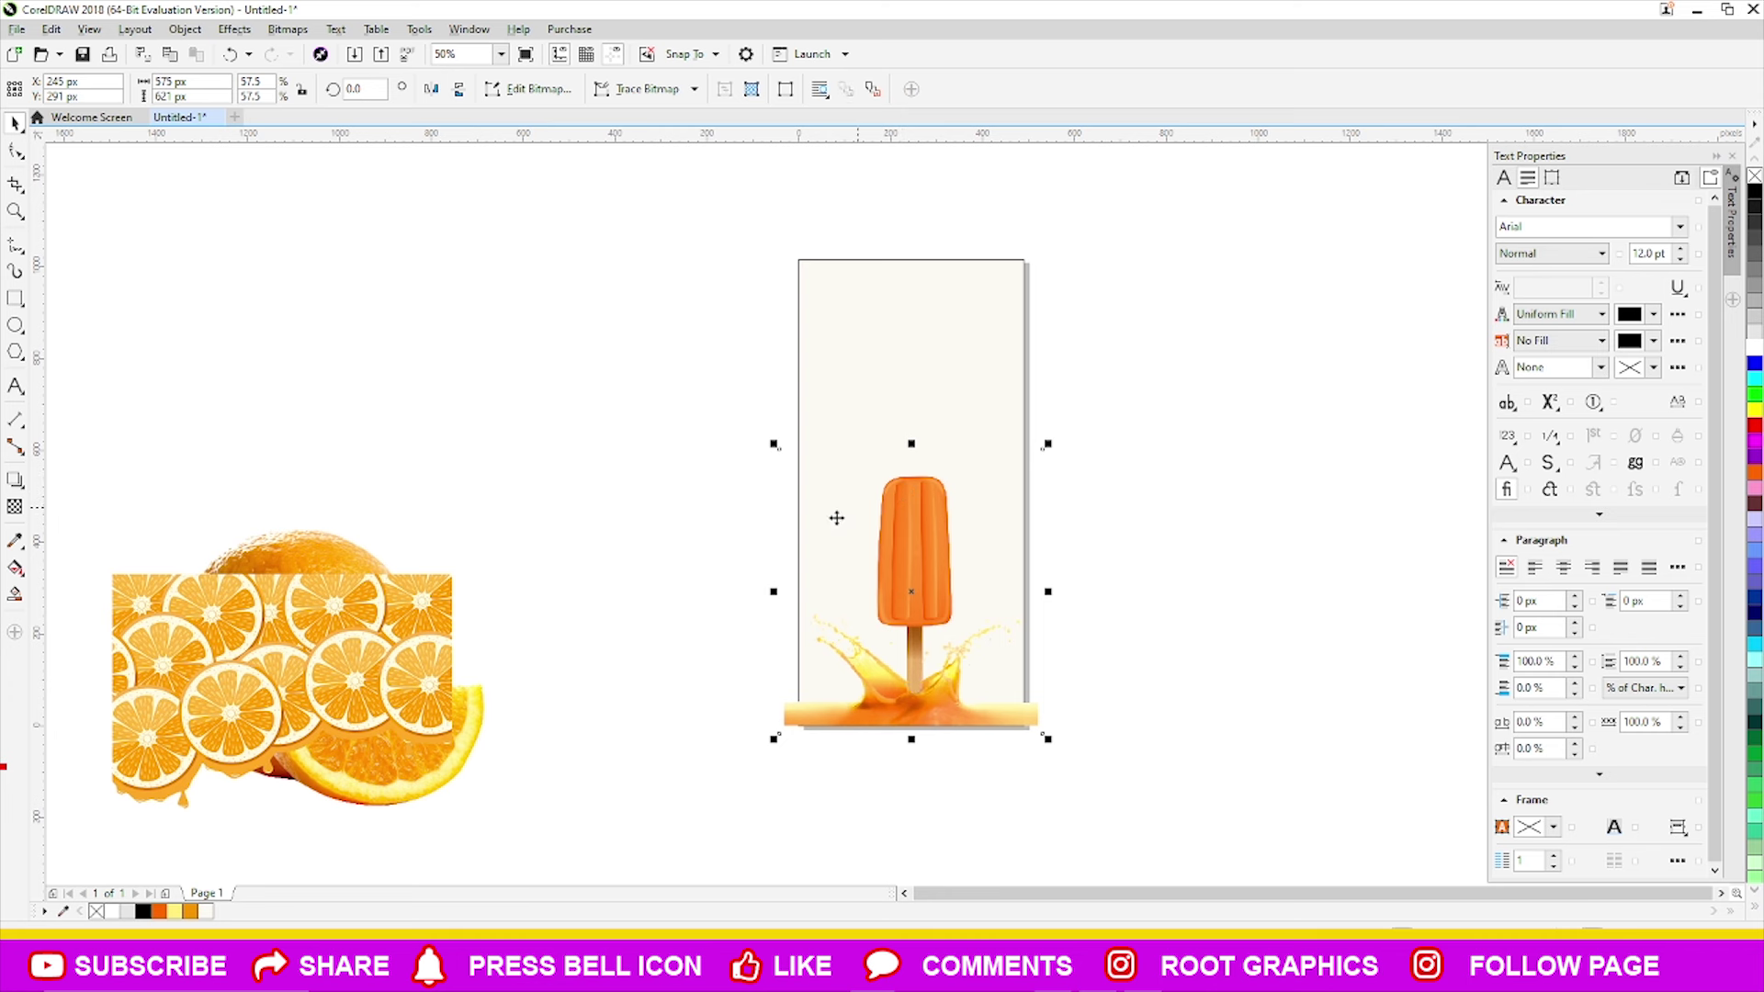
- Apply a gradient transparency fading the popsicle stick out toward its bottom
left_click(15, 480)
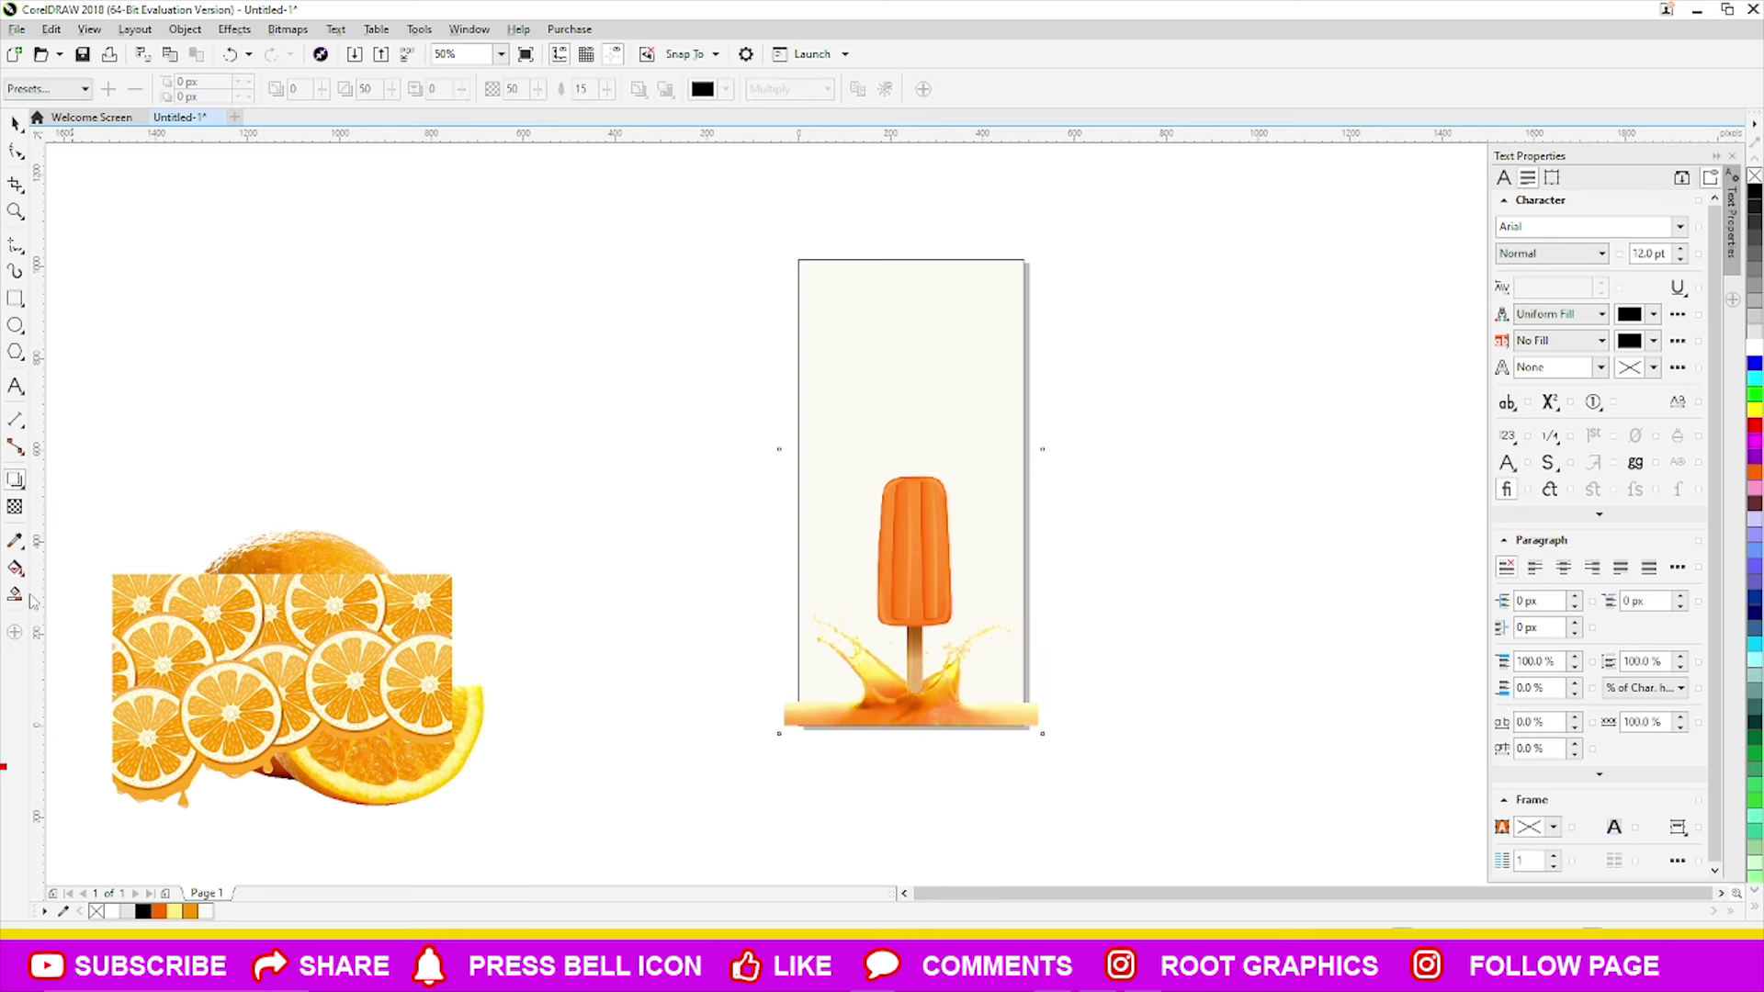
scroll(905, 719, "up", 1)
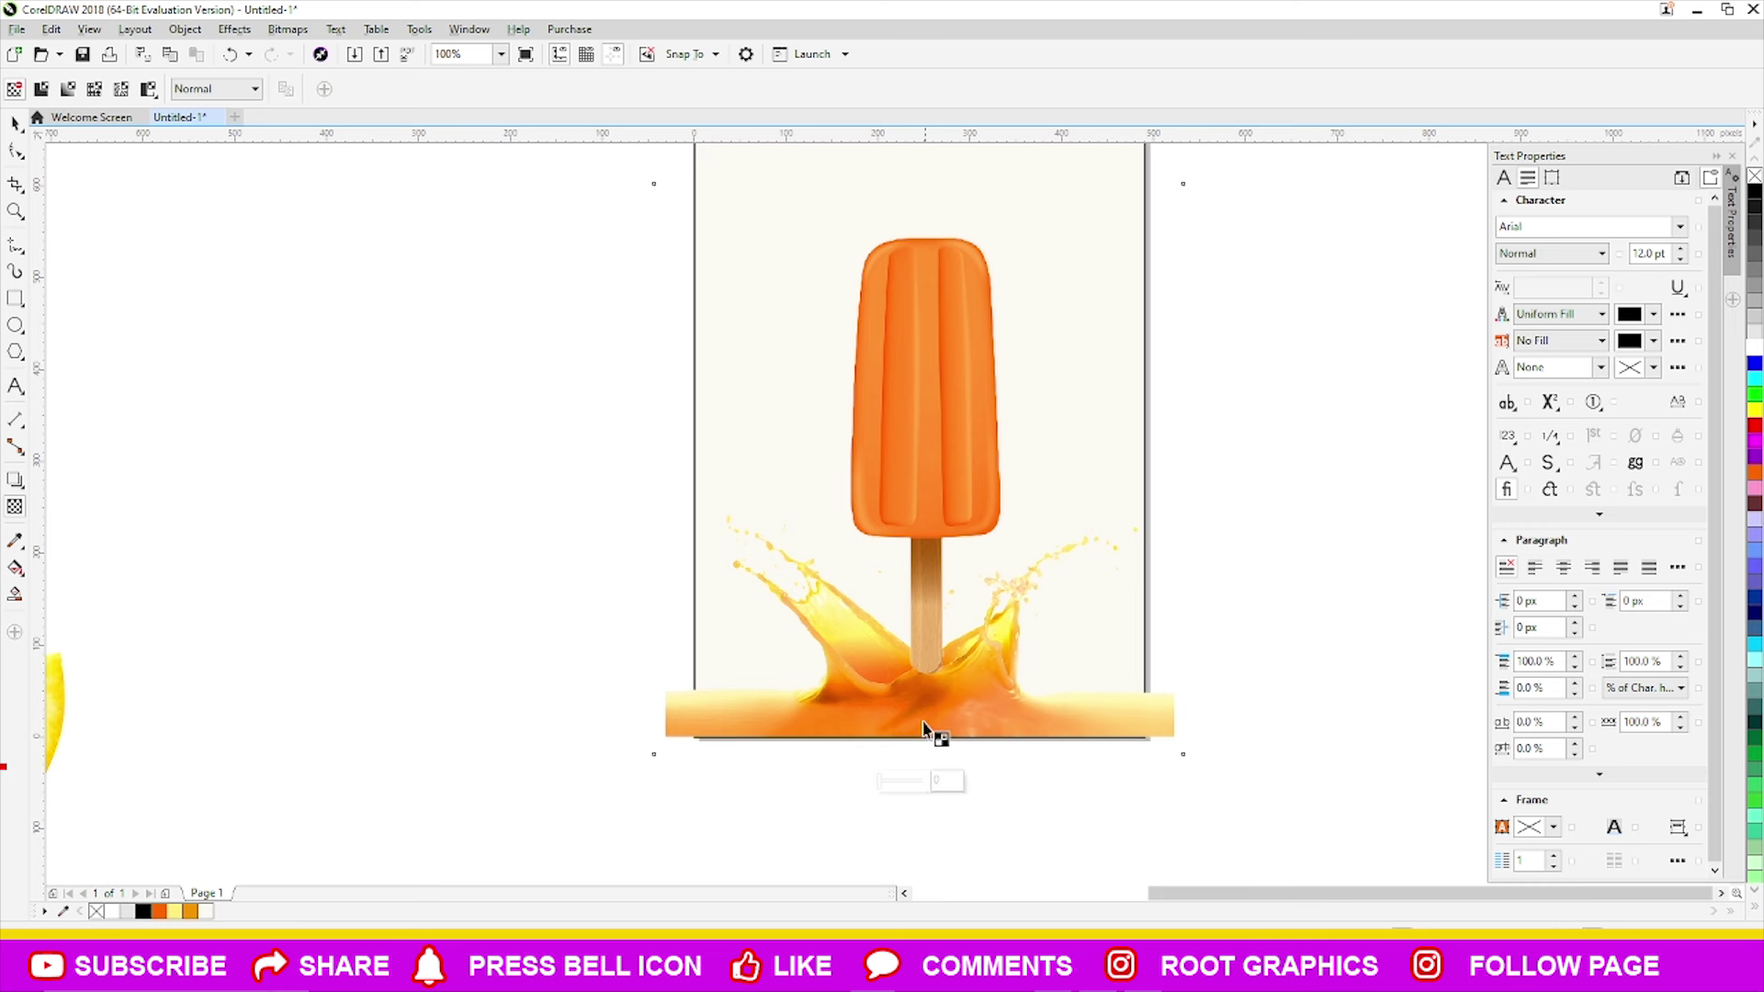
left_click_drag(926, 671, 924, 654)
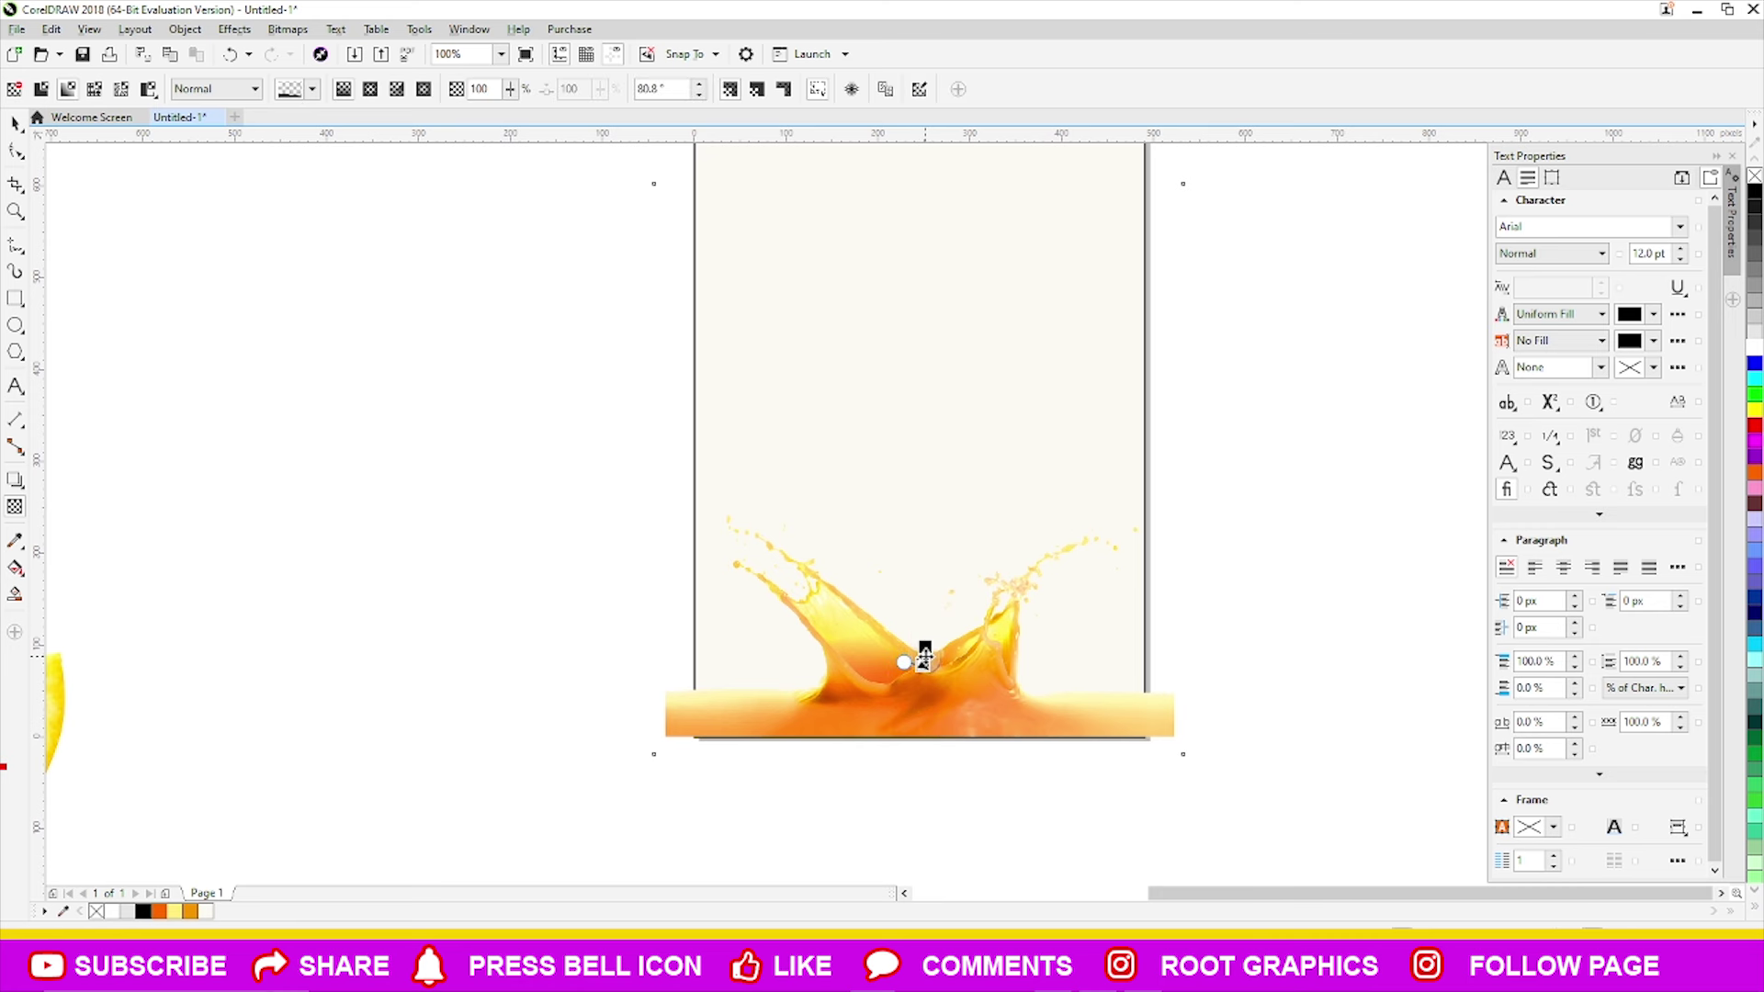
left_click_drag(942, 535, 939, 732)
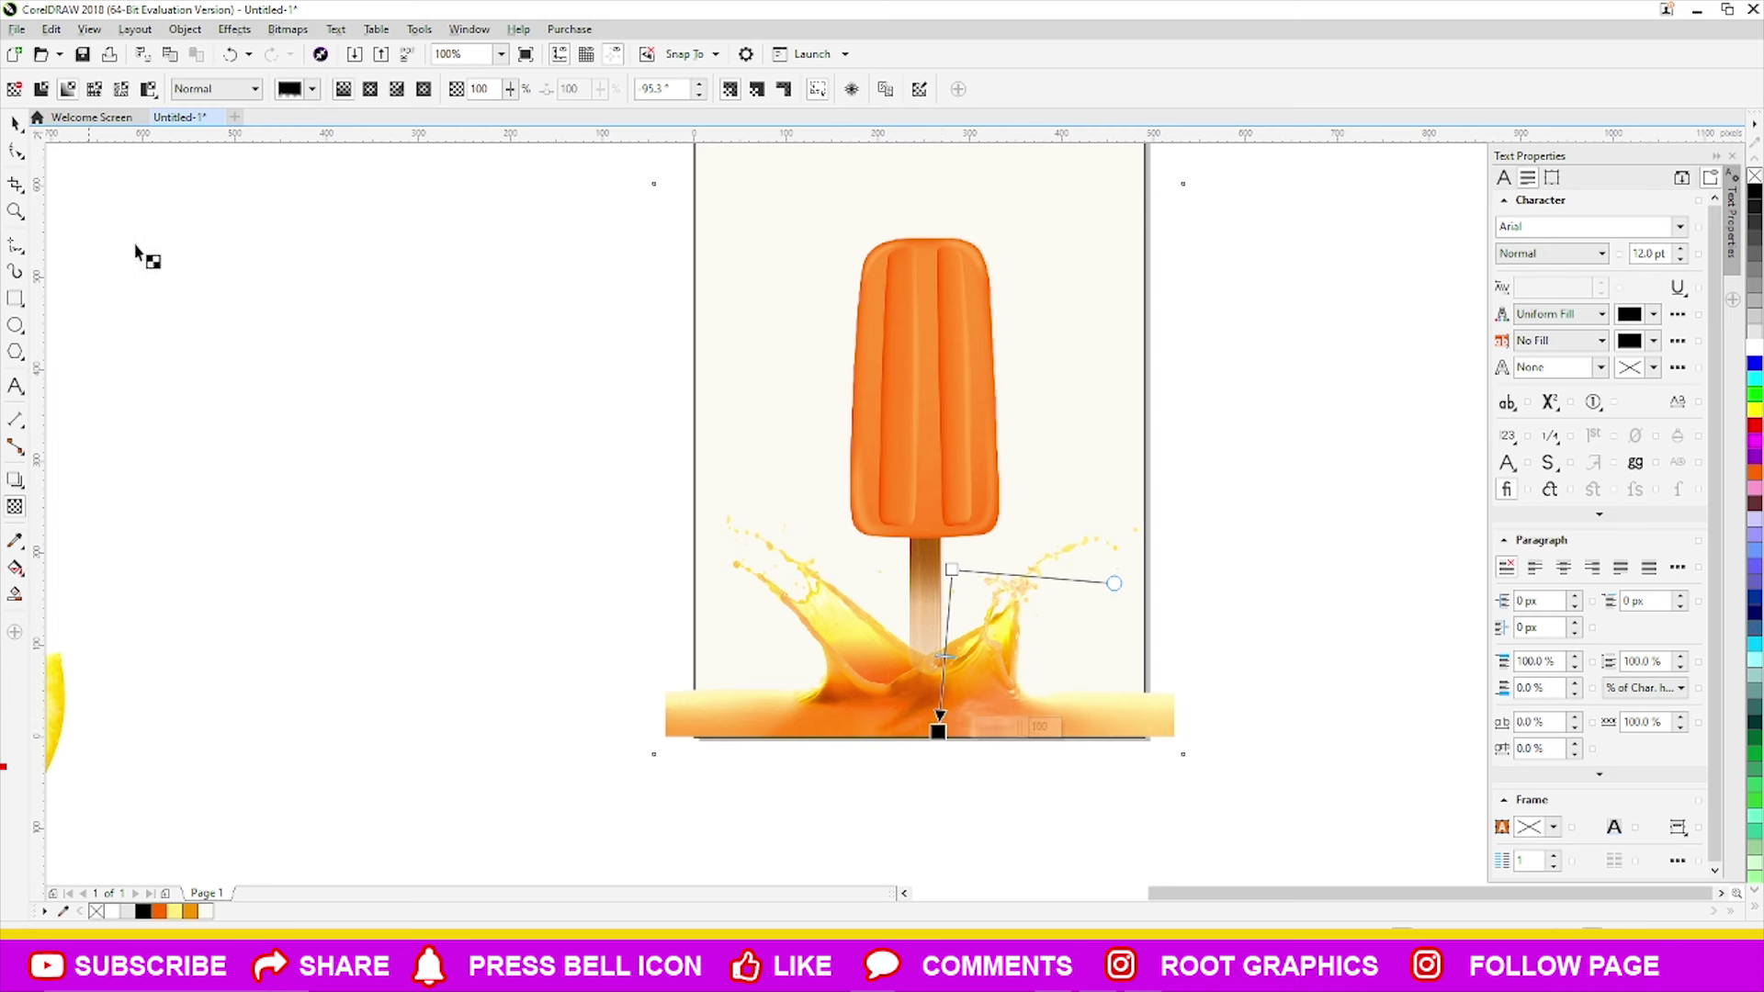
left_click_drag(917, 598, 921, 663)
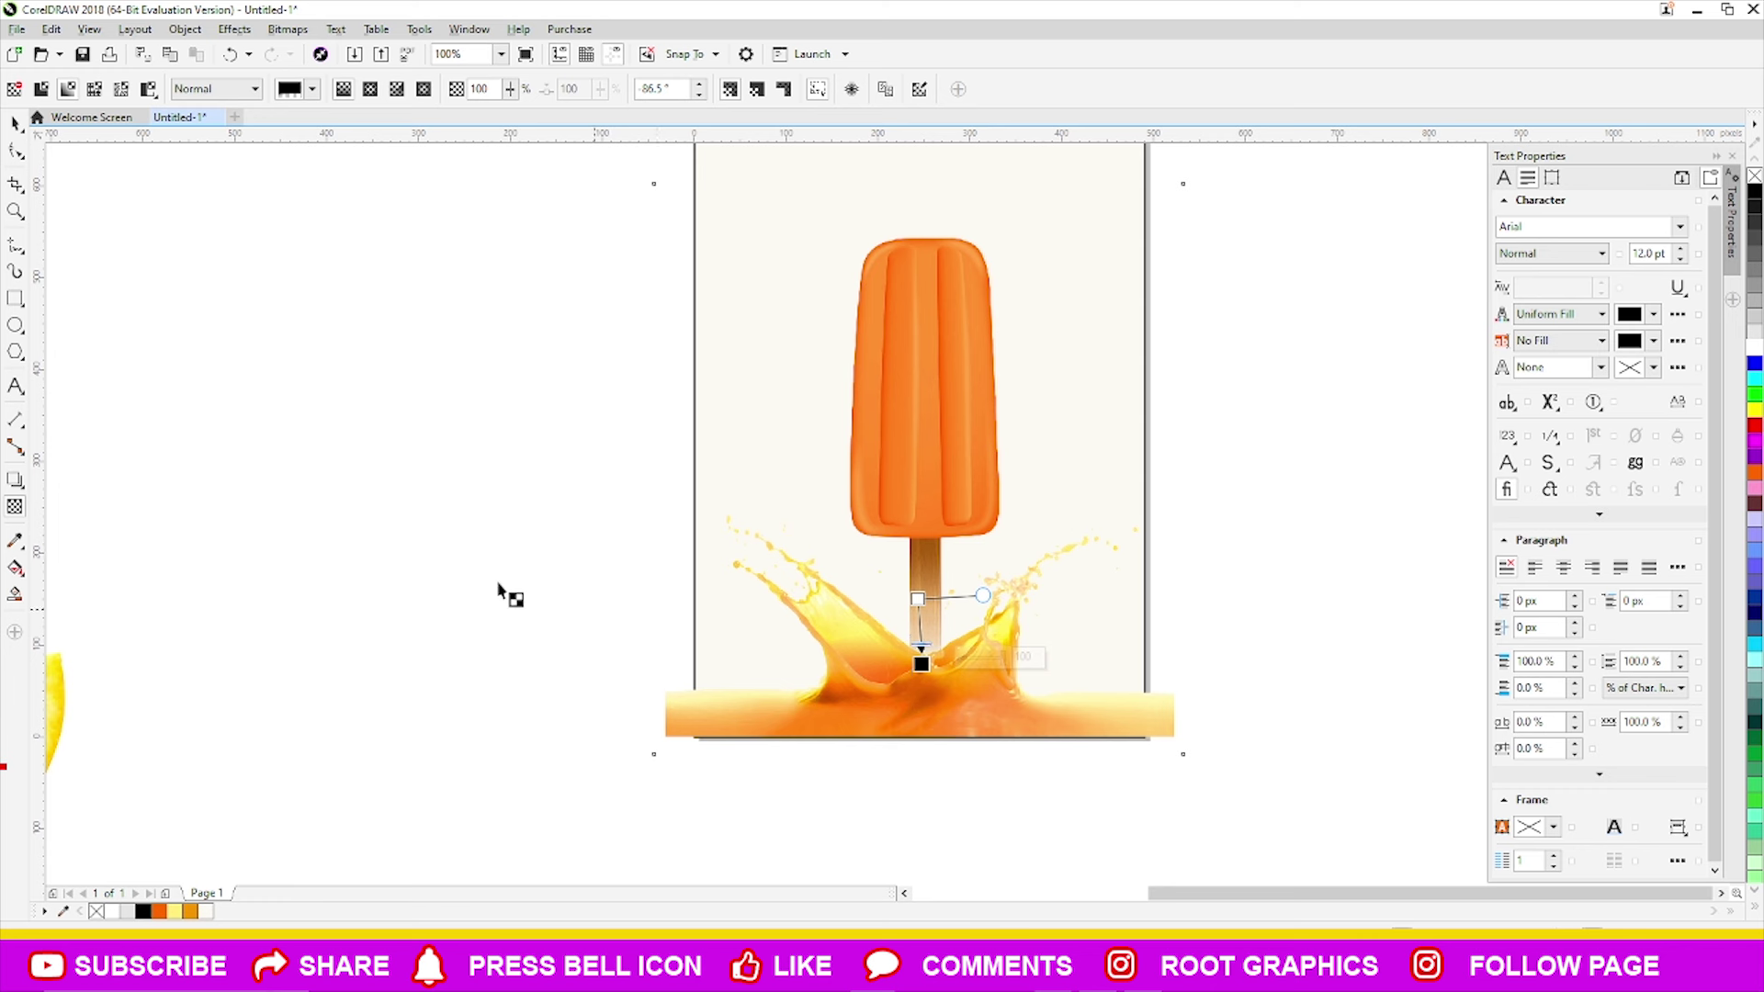
- Nudge the popsicle down, then raise it slightly
left_click(15, 122)
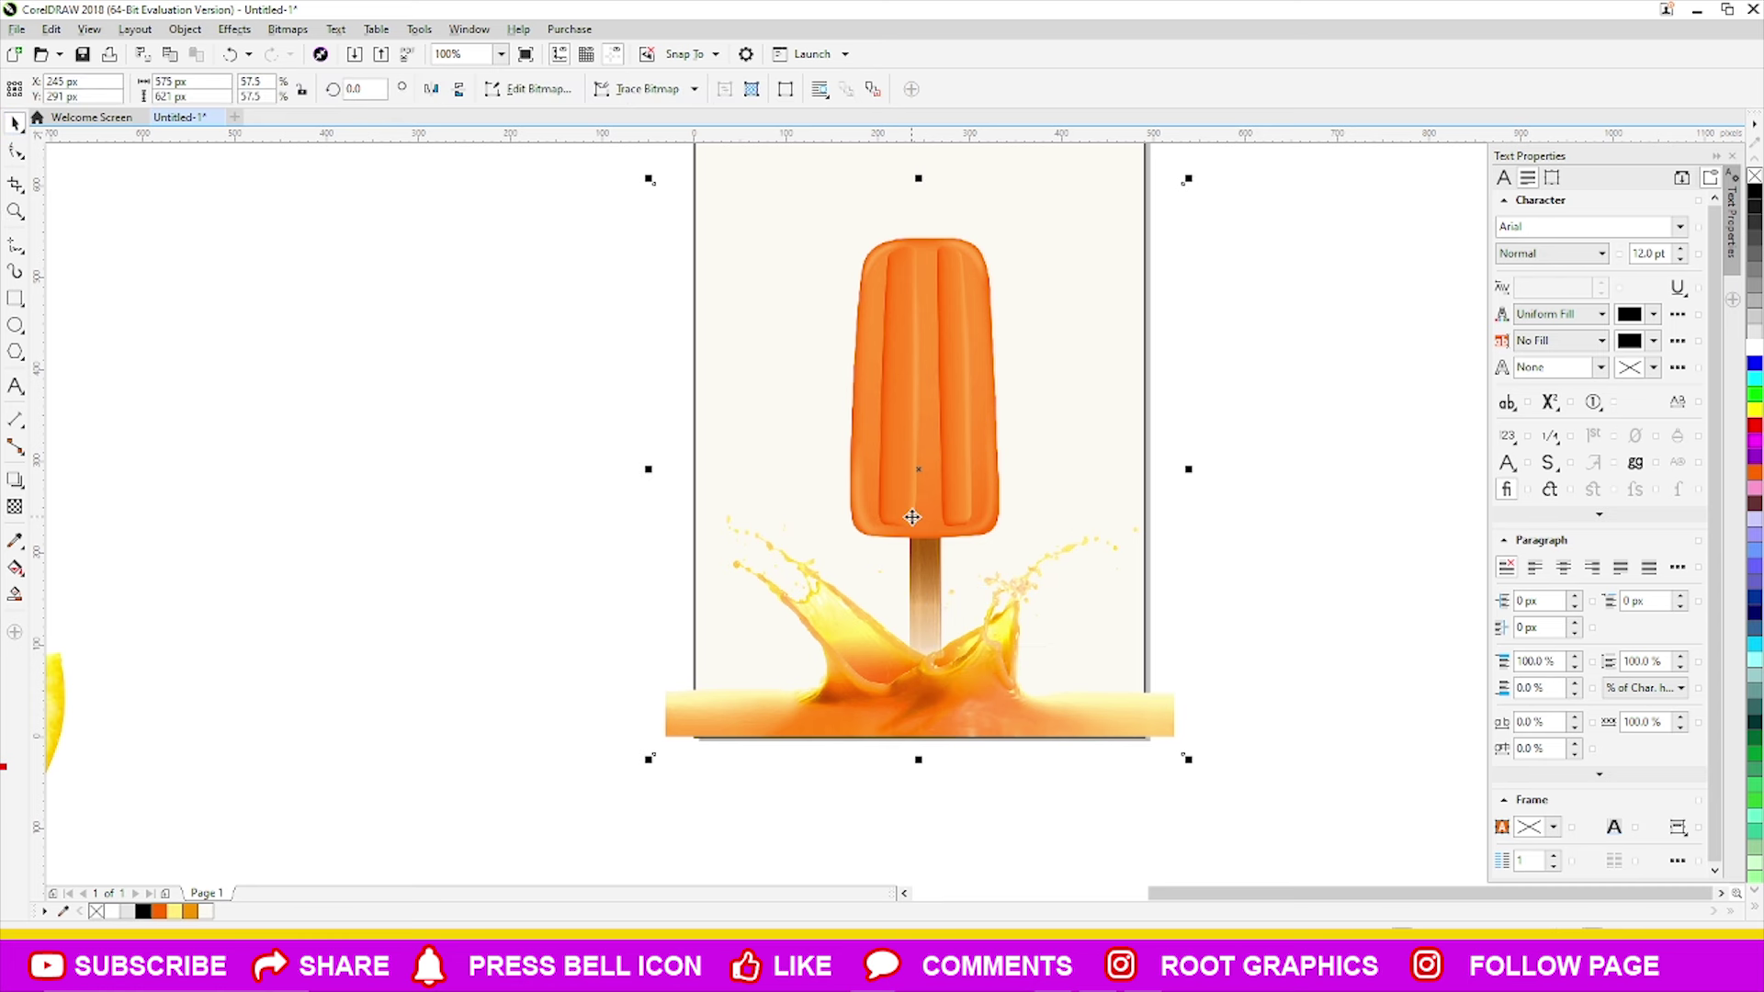
key("Down")
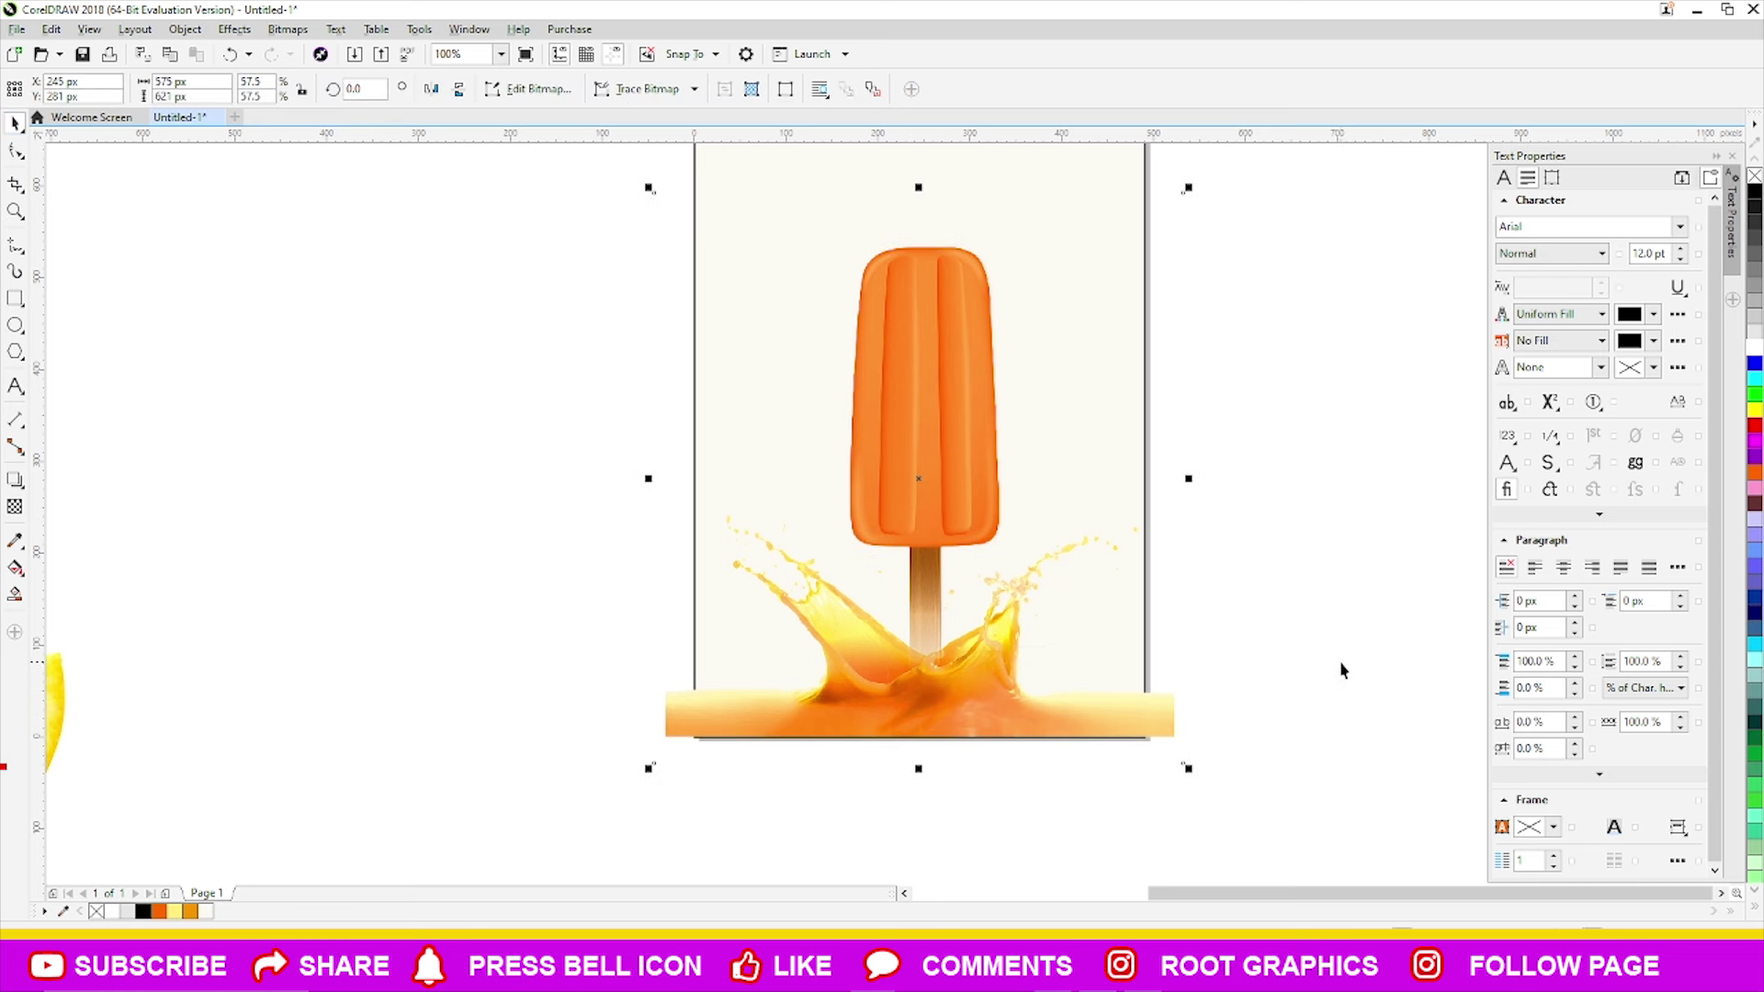
left_click(1341, 671)
scroll(1062, 697, "down", 2)
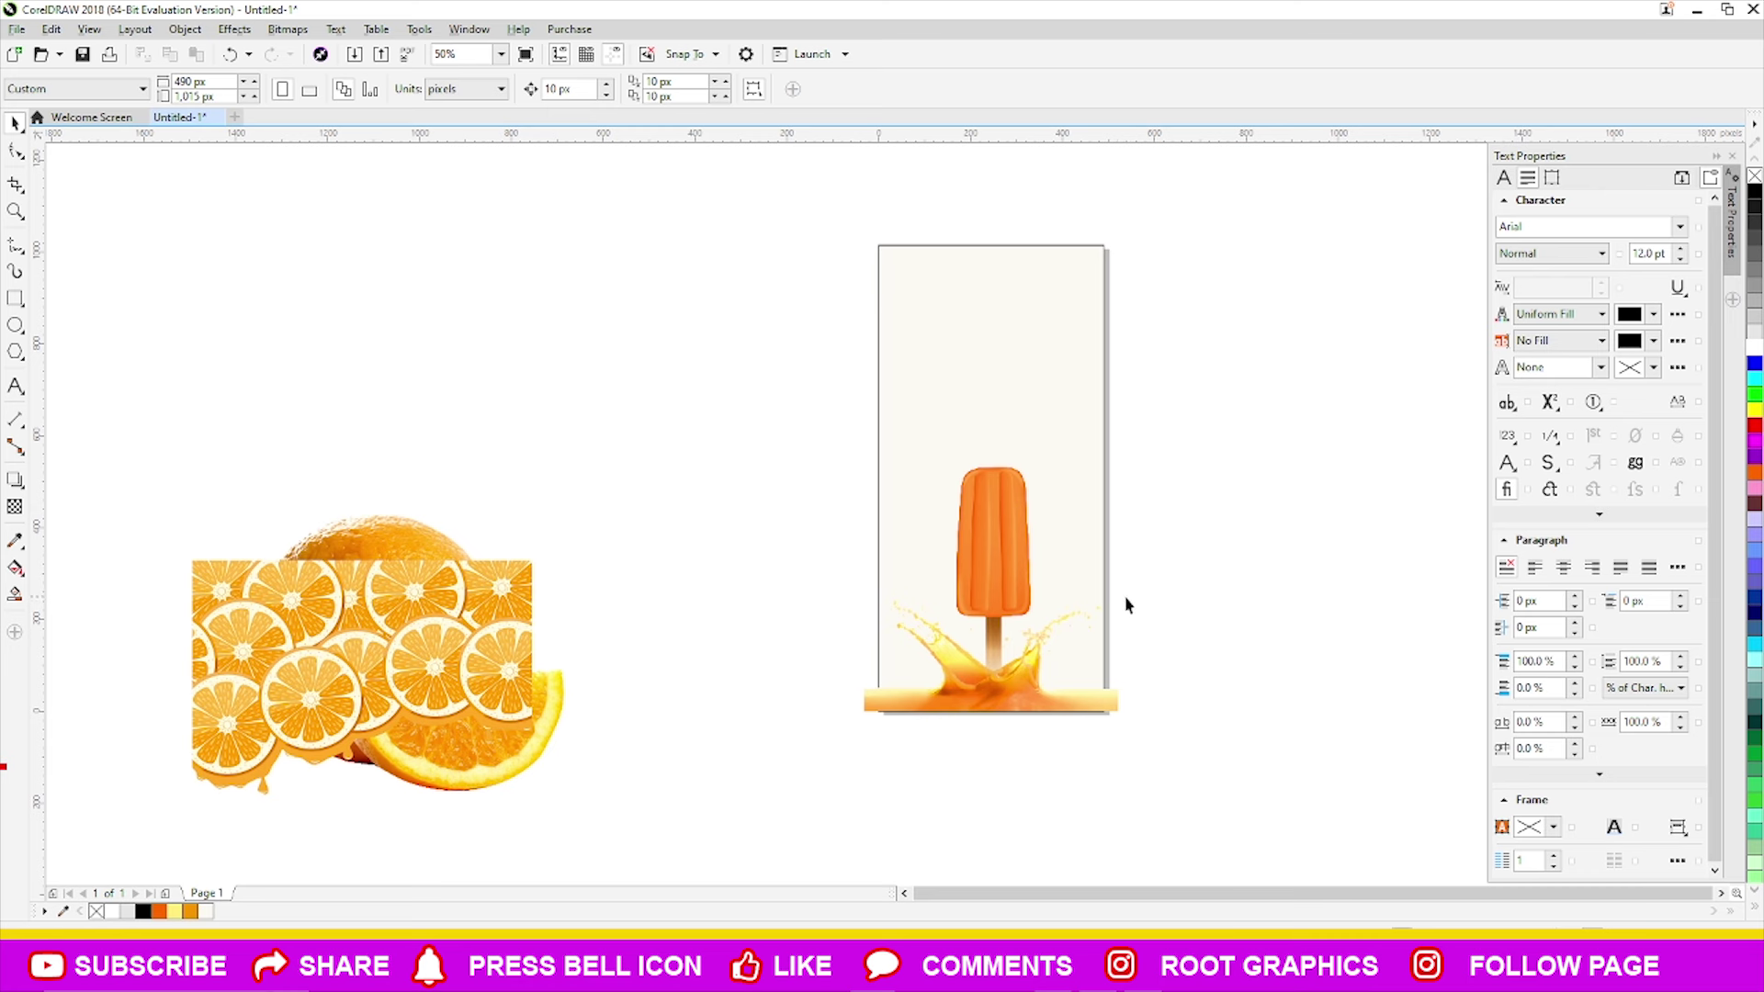
left_click(1027, 689)
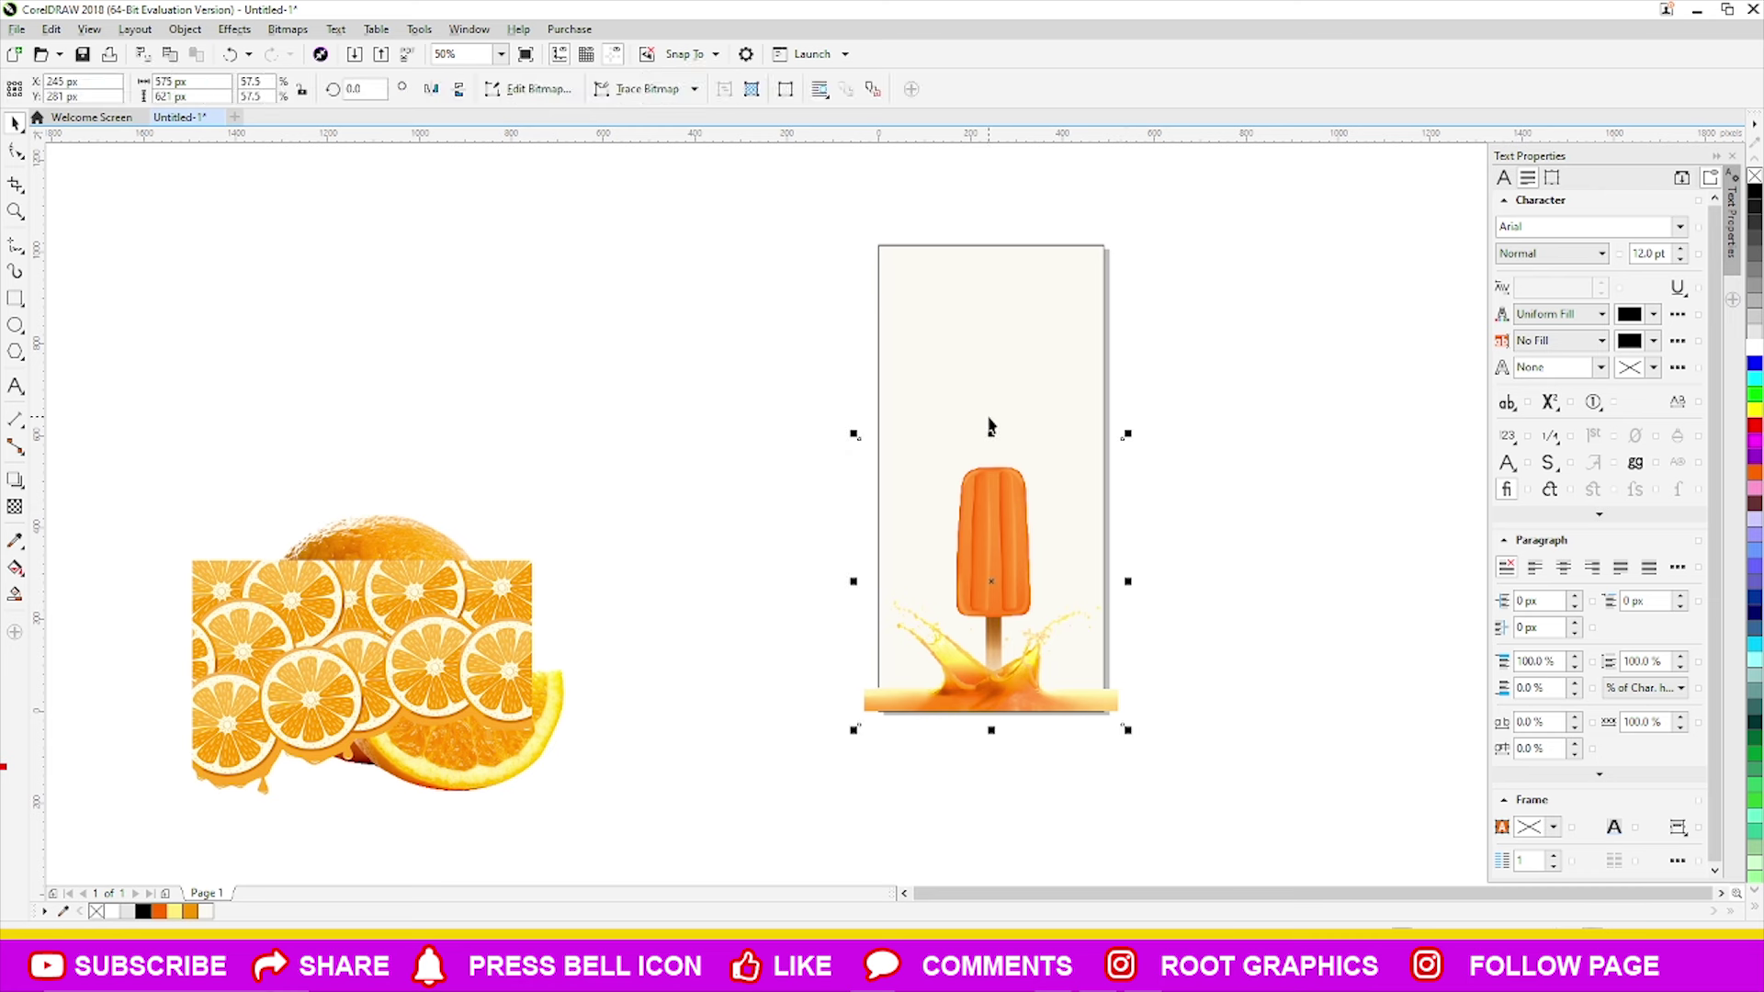
left_click(1153, 692)
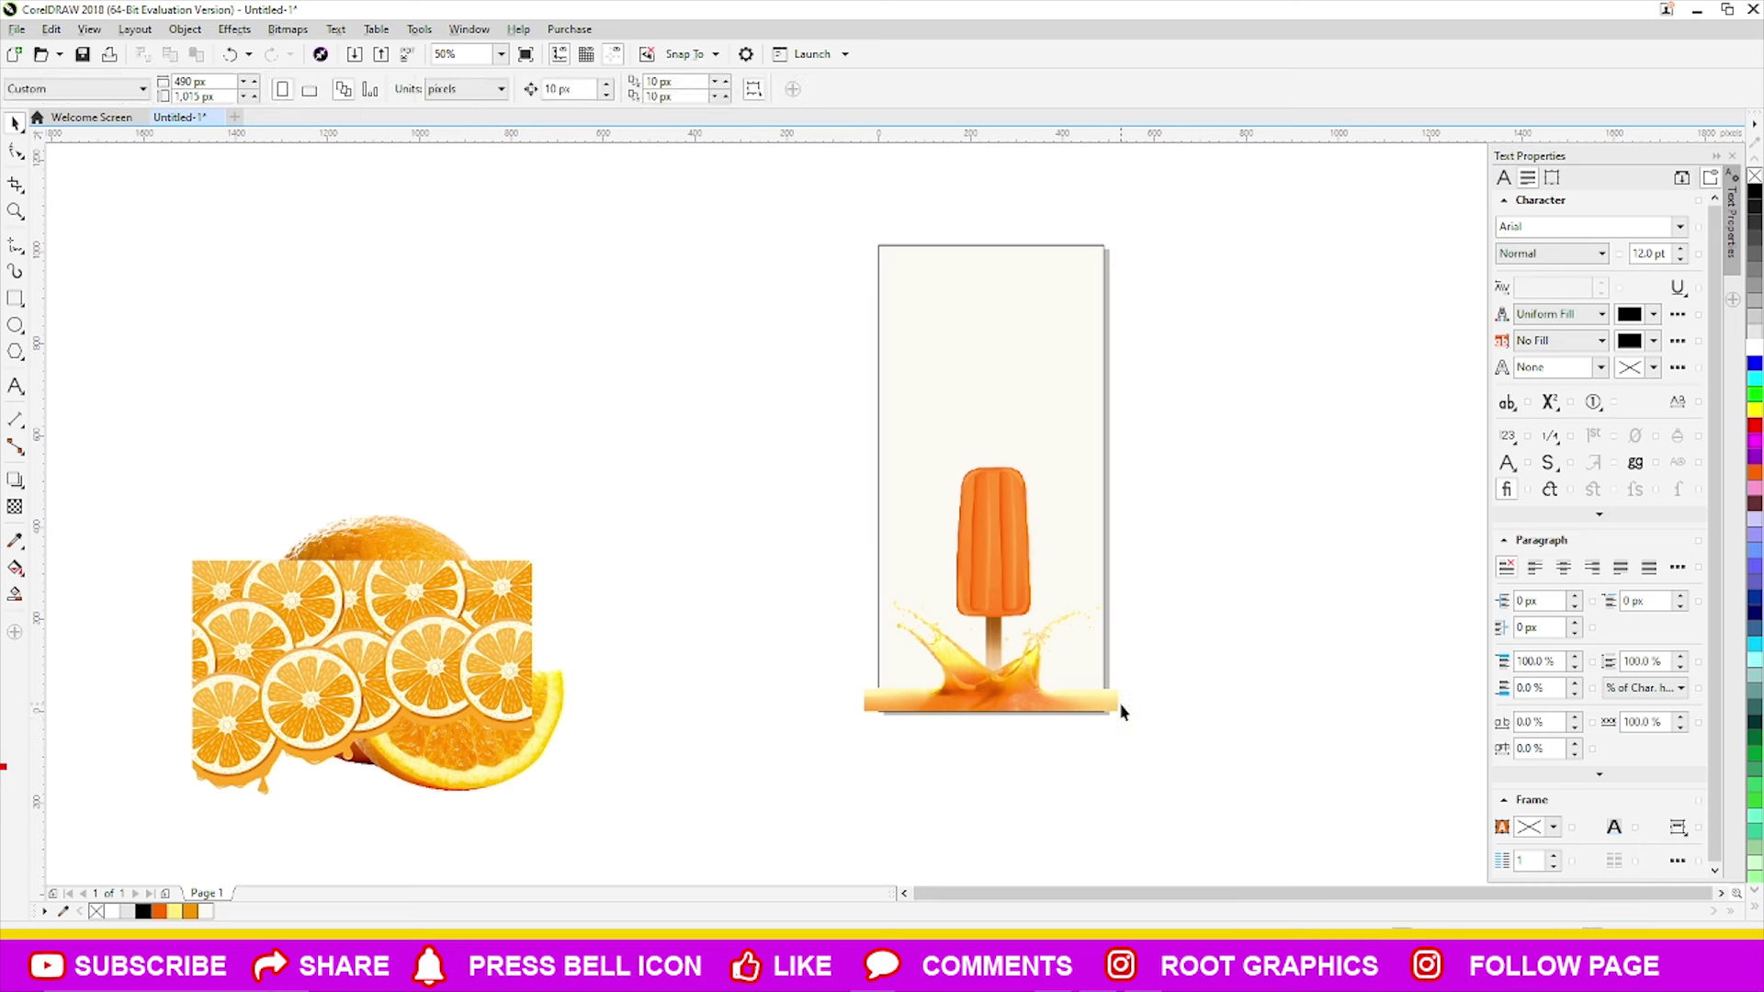
left_click(1121, 711)
left_click_drag(990, 472, 992, 414)
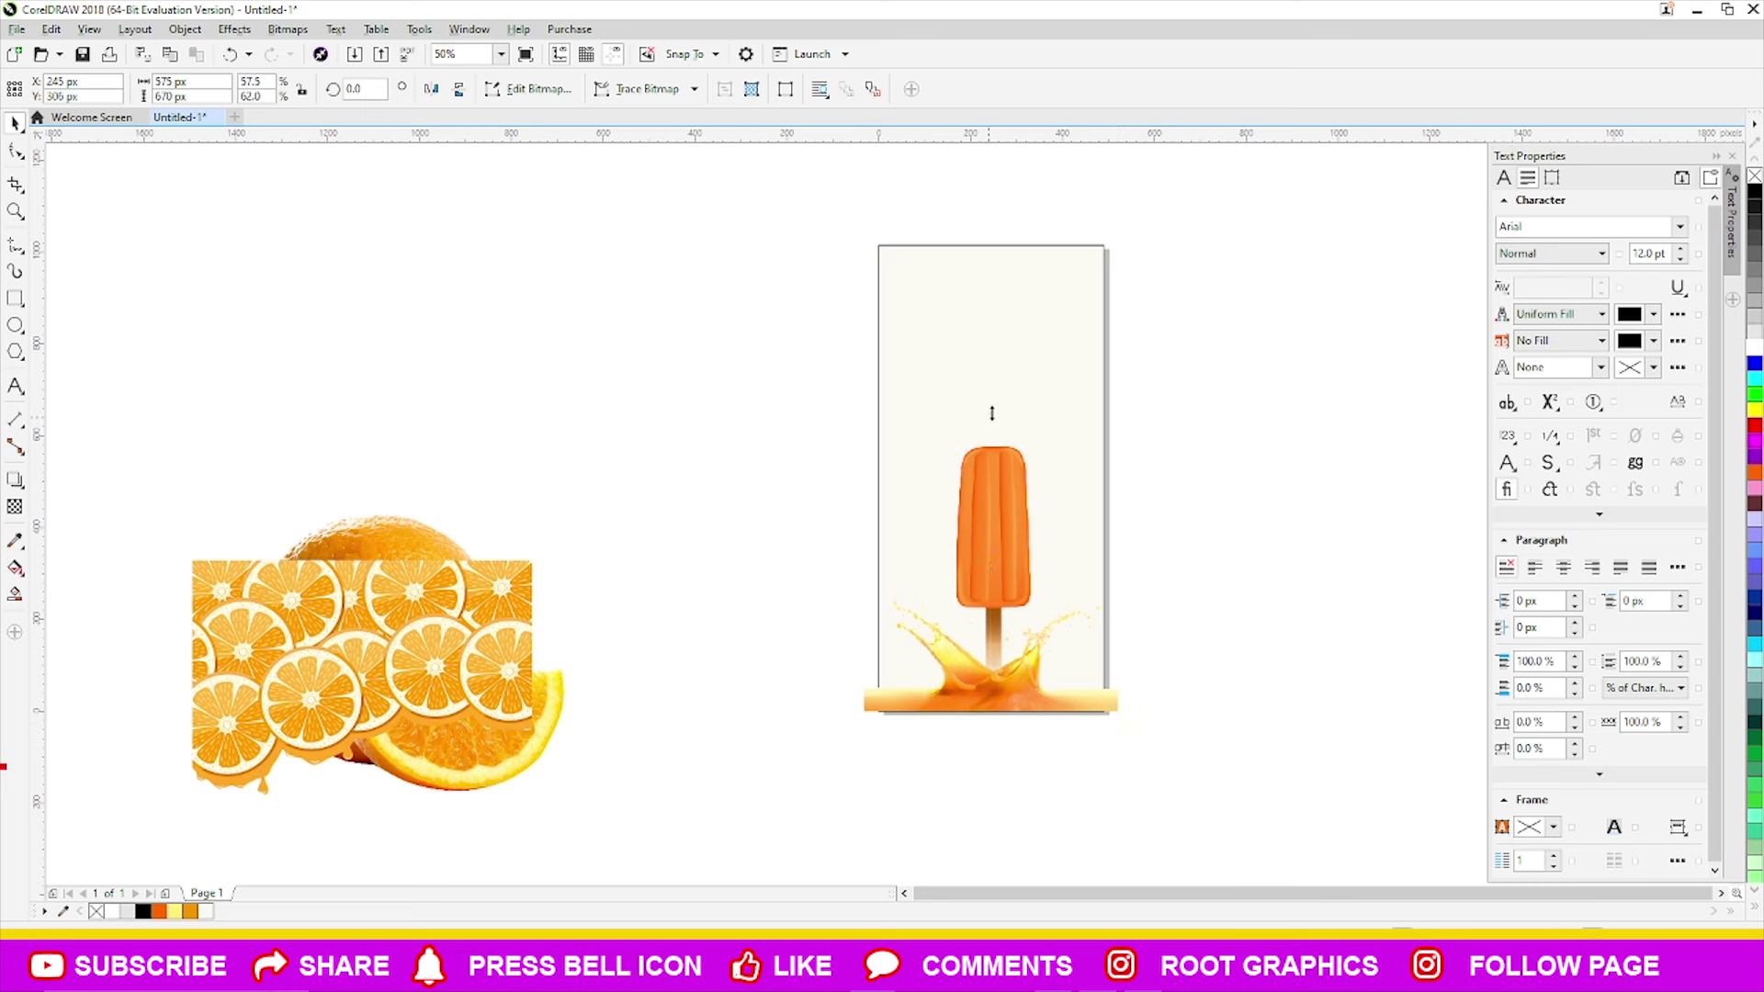
left_click(1245, 560)
- Fine-tune the popsicle's height, undoing one move and nudging it down
scroll(1084, 678, "up", 2)
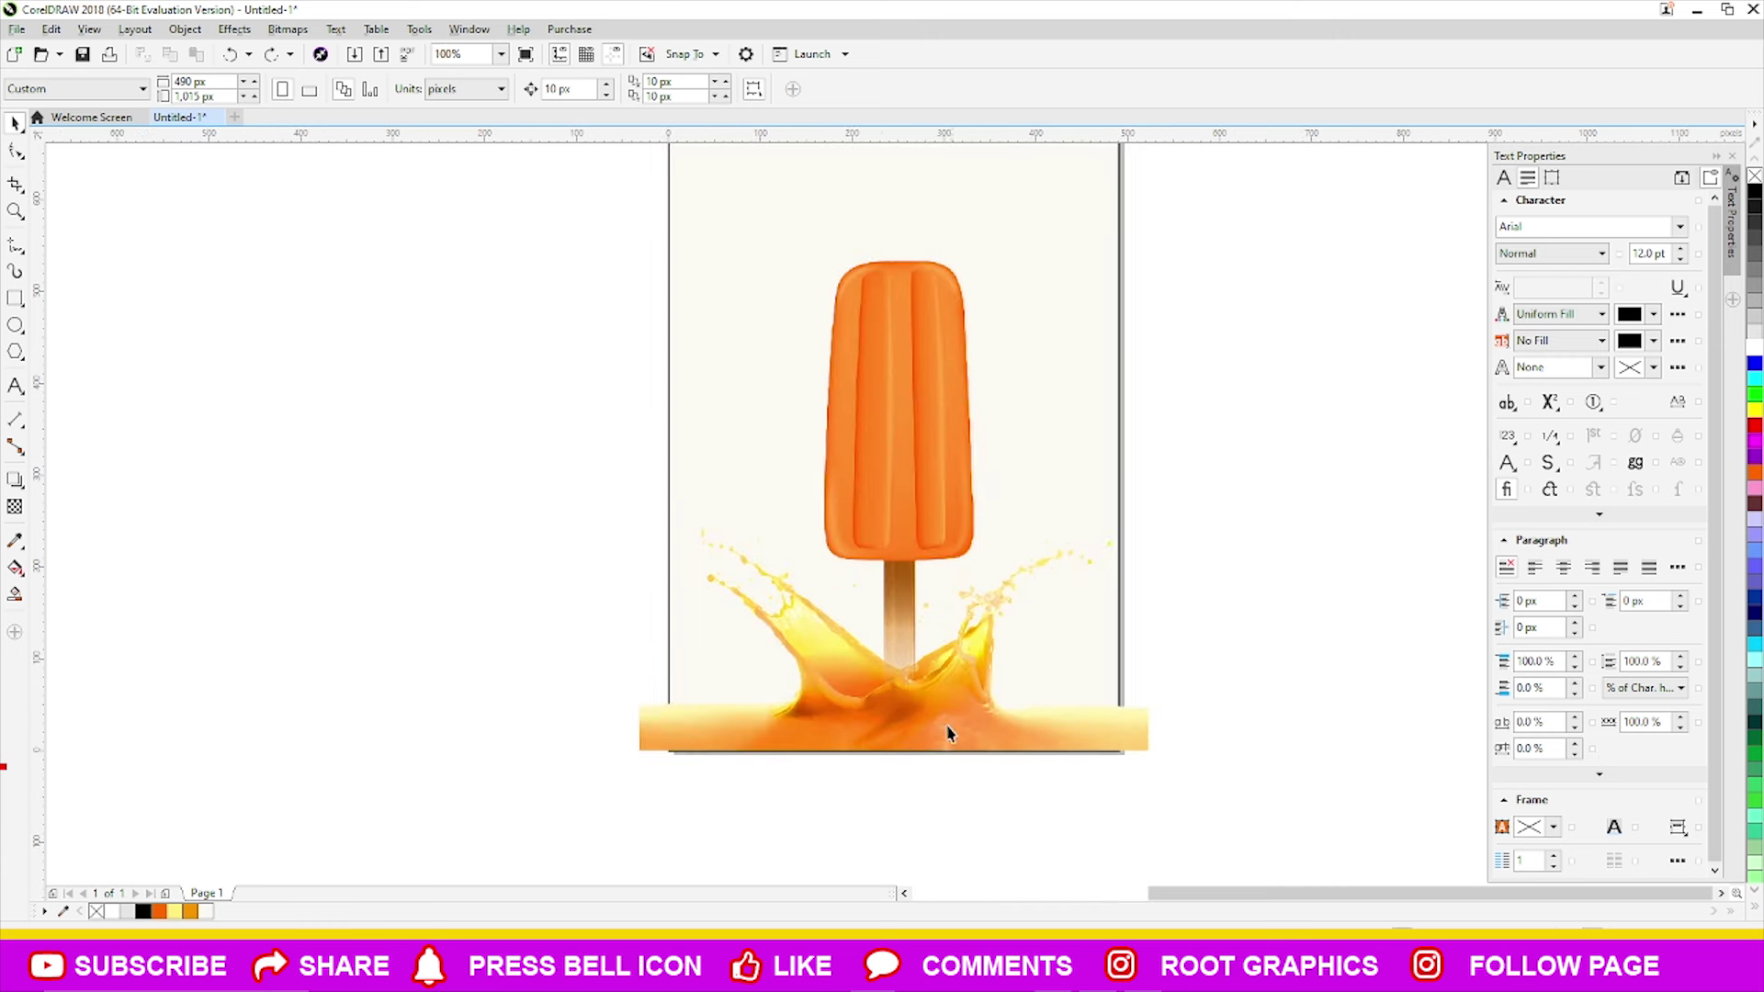
left_click_drag(905, 703, 904, 713)
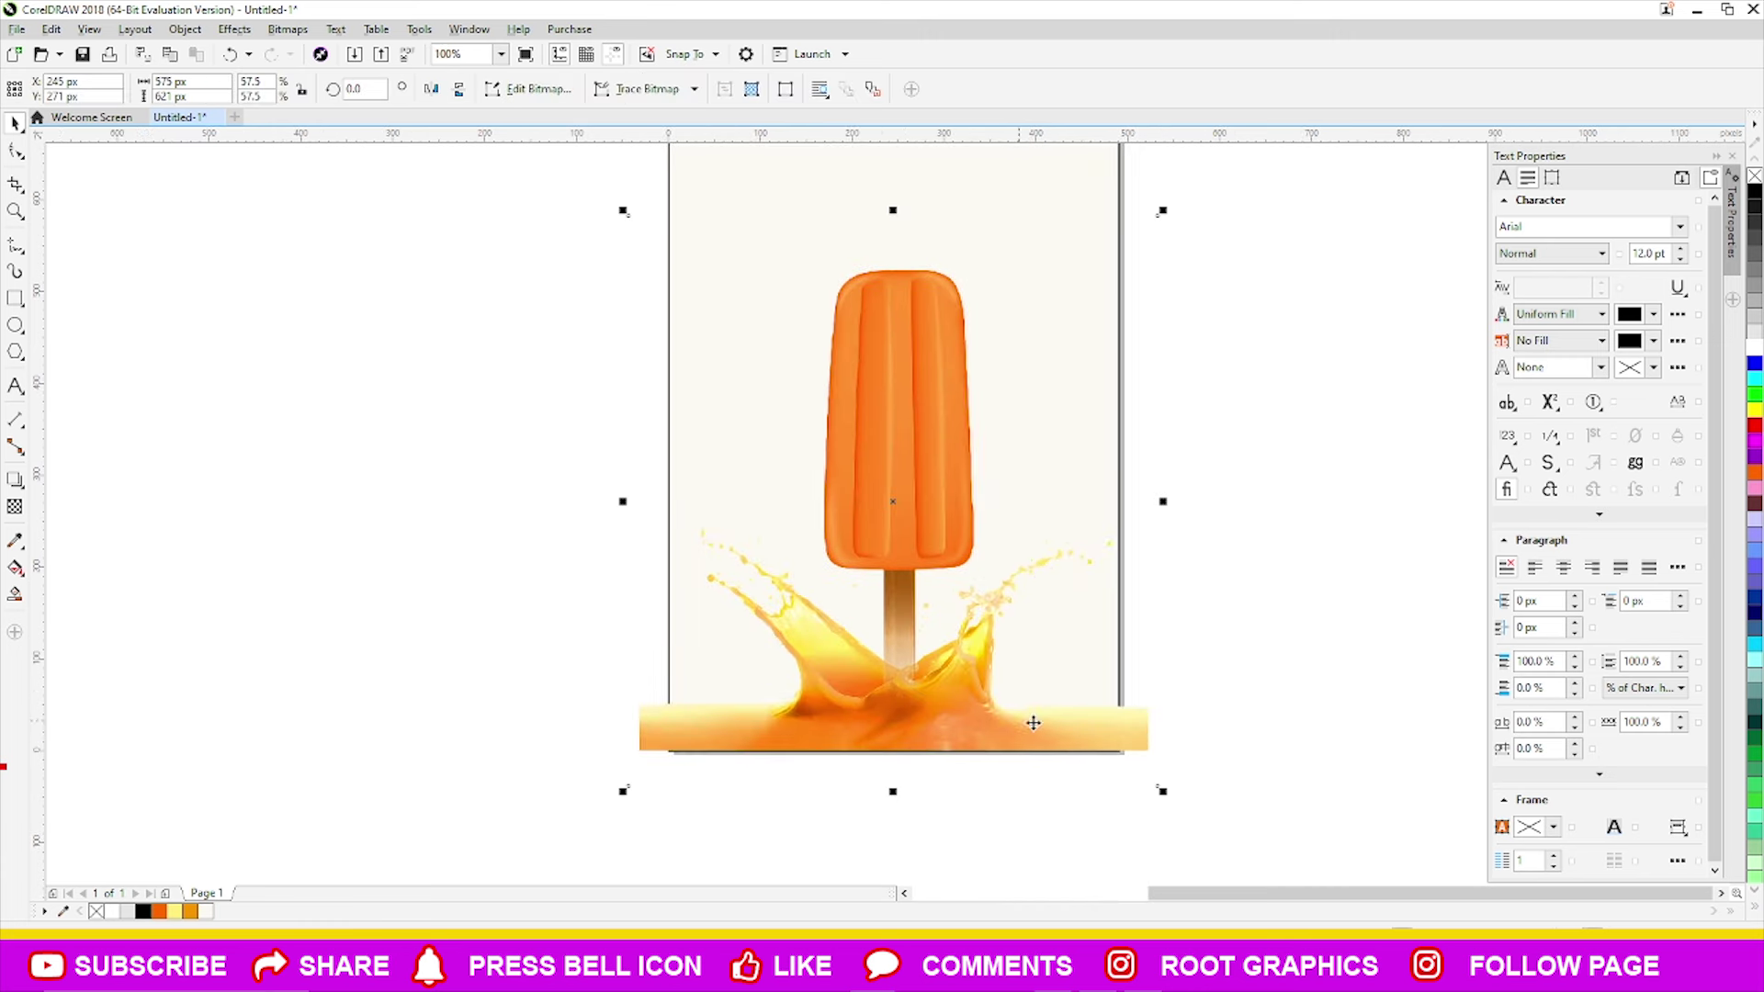
scroll(947, 704, "up", 4)
key("ctrl+z")
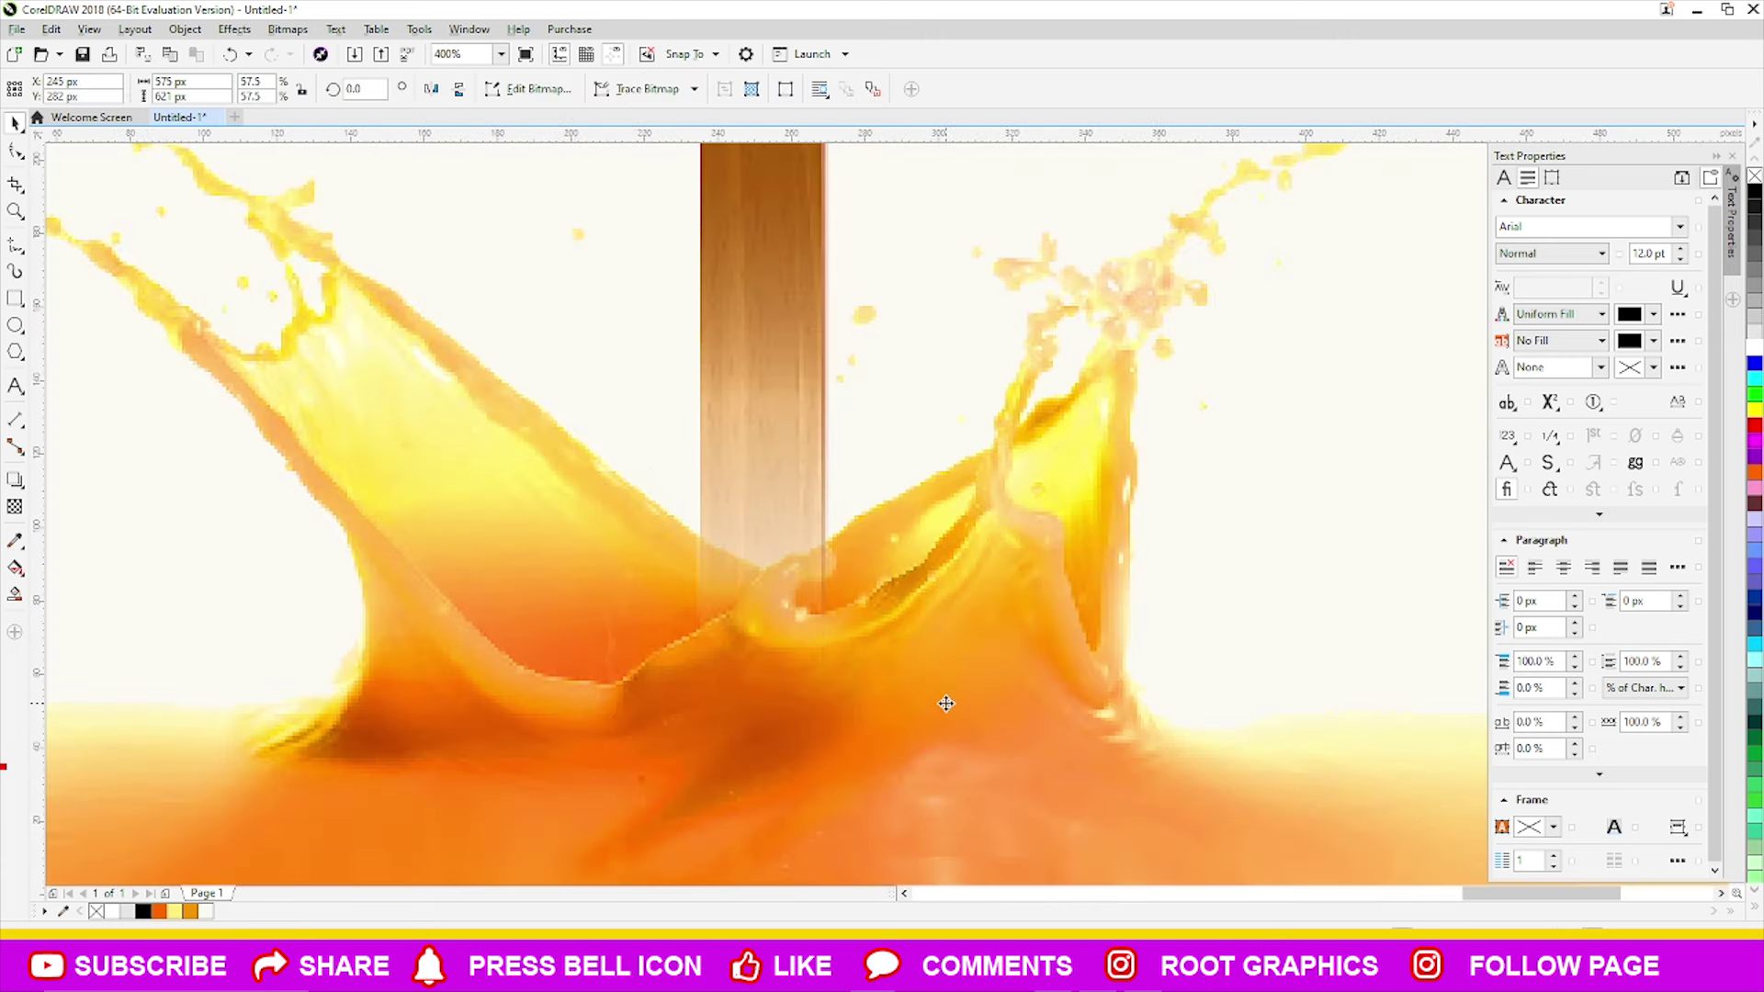
scroll(946, 704, "down", 3)
scroll(960, 698, "down", 2)
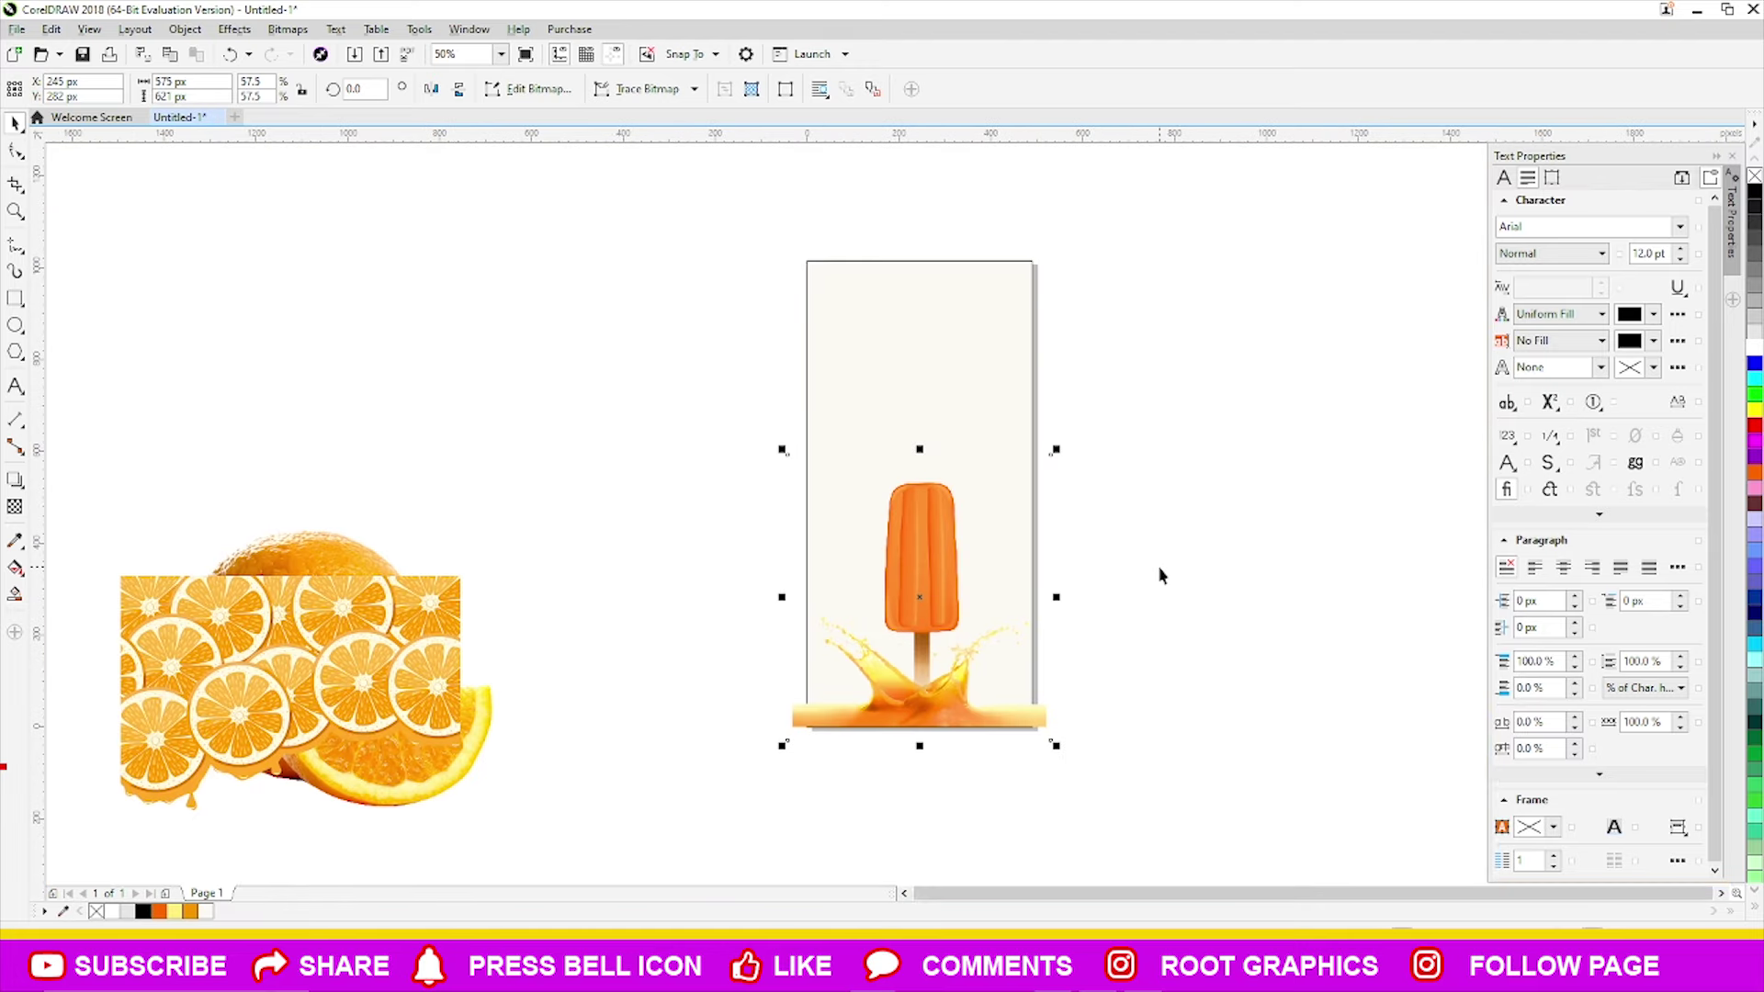
key("Down")
key("Down")
key("Down")
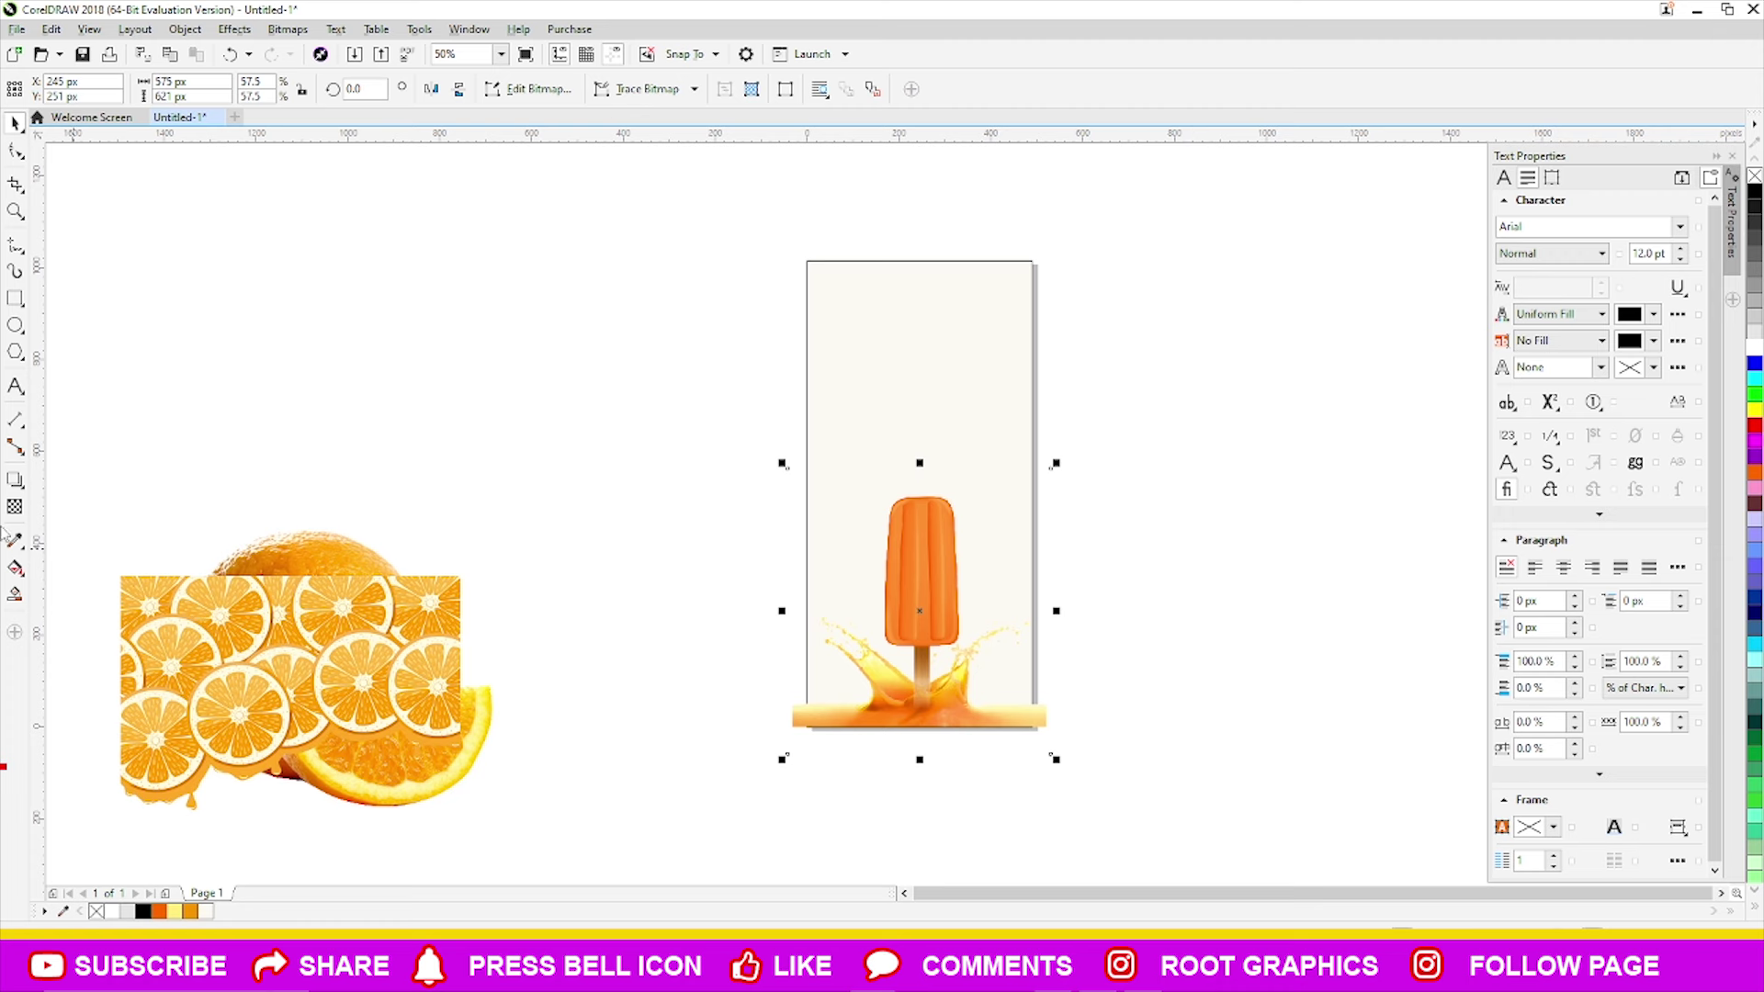
- Adjust where the stick's transparency fade ends
left_click(14, 506)
scroll(999, 787, "up", 2)
scroll(906, 708, "up", 2)
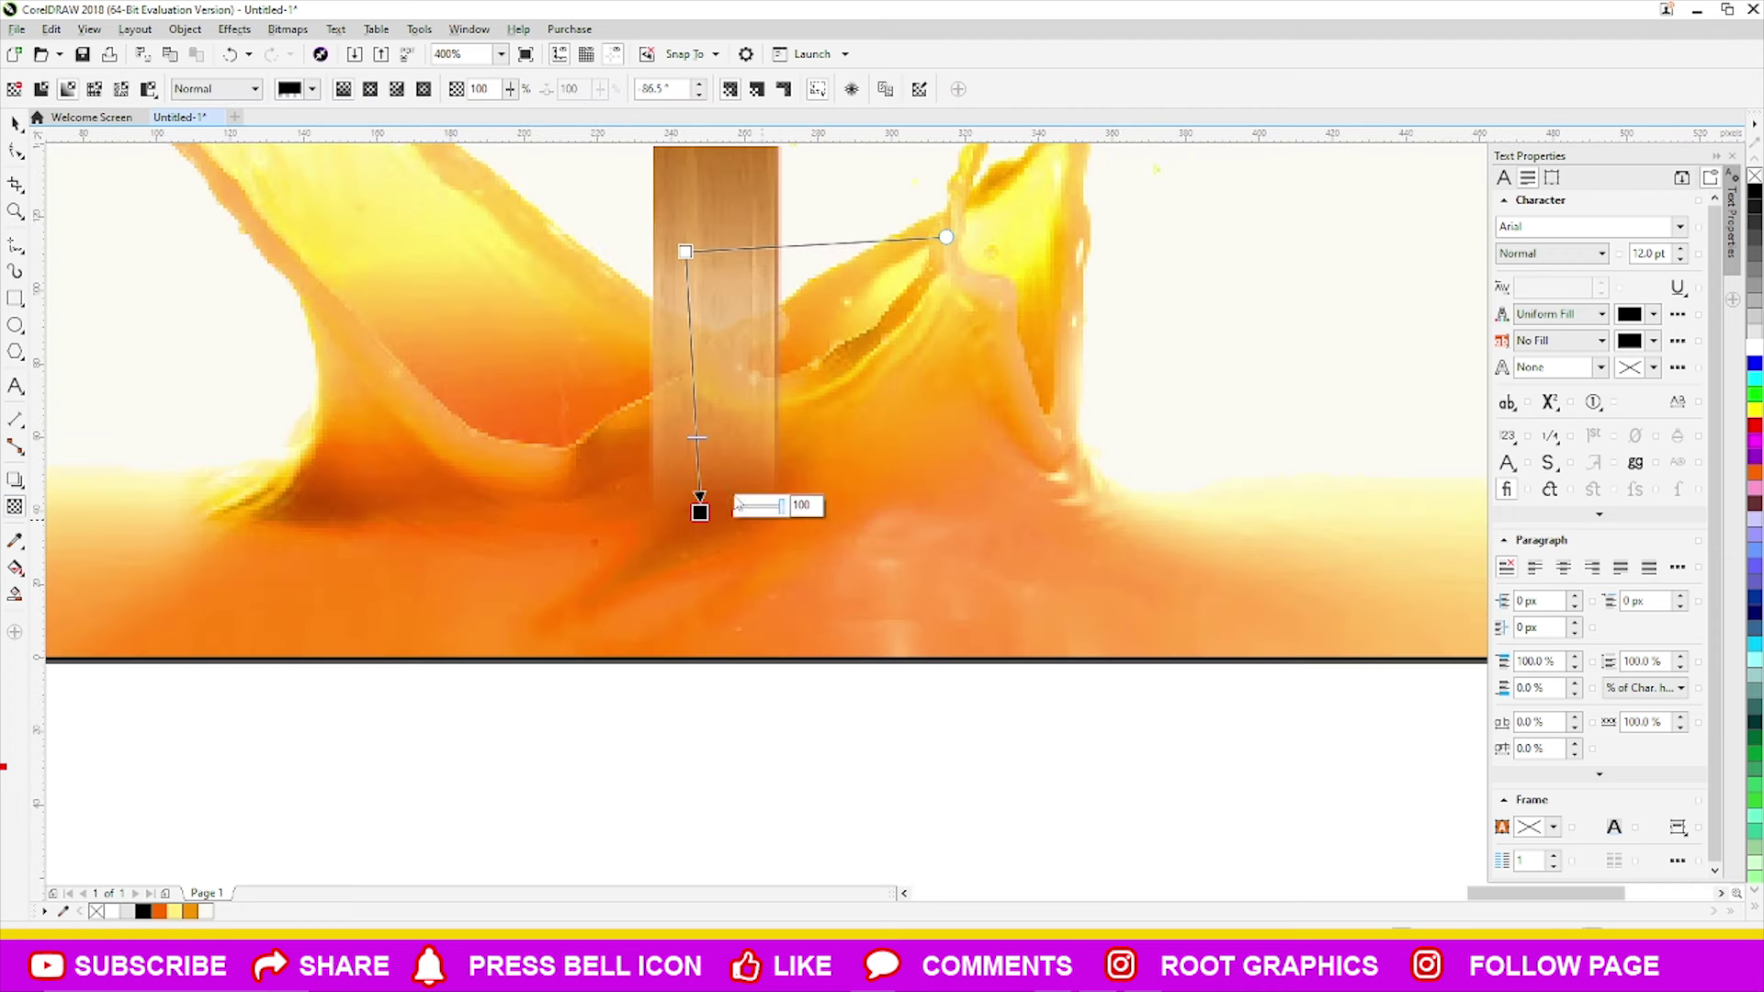
left_click_drag(699, 512, 703, 402)
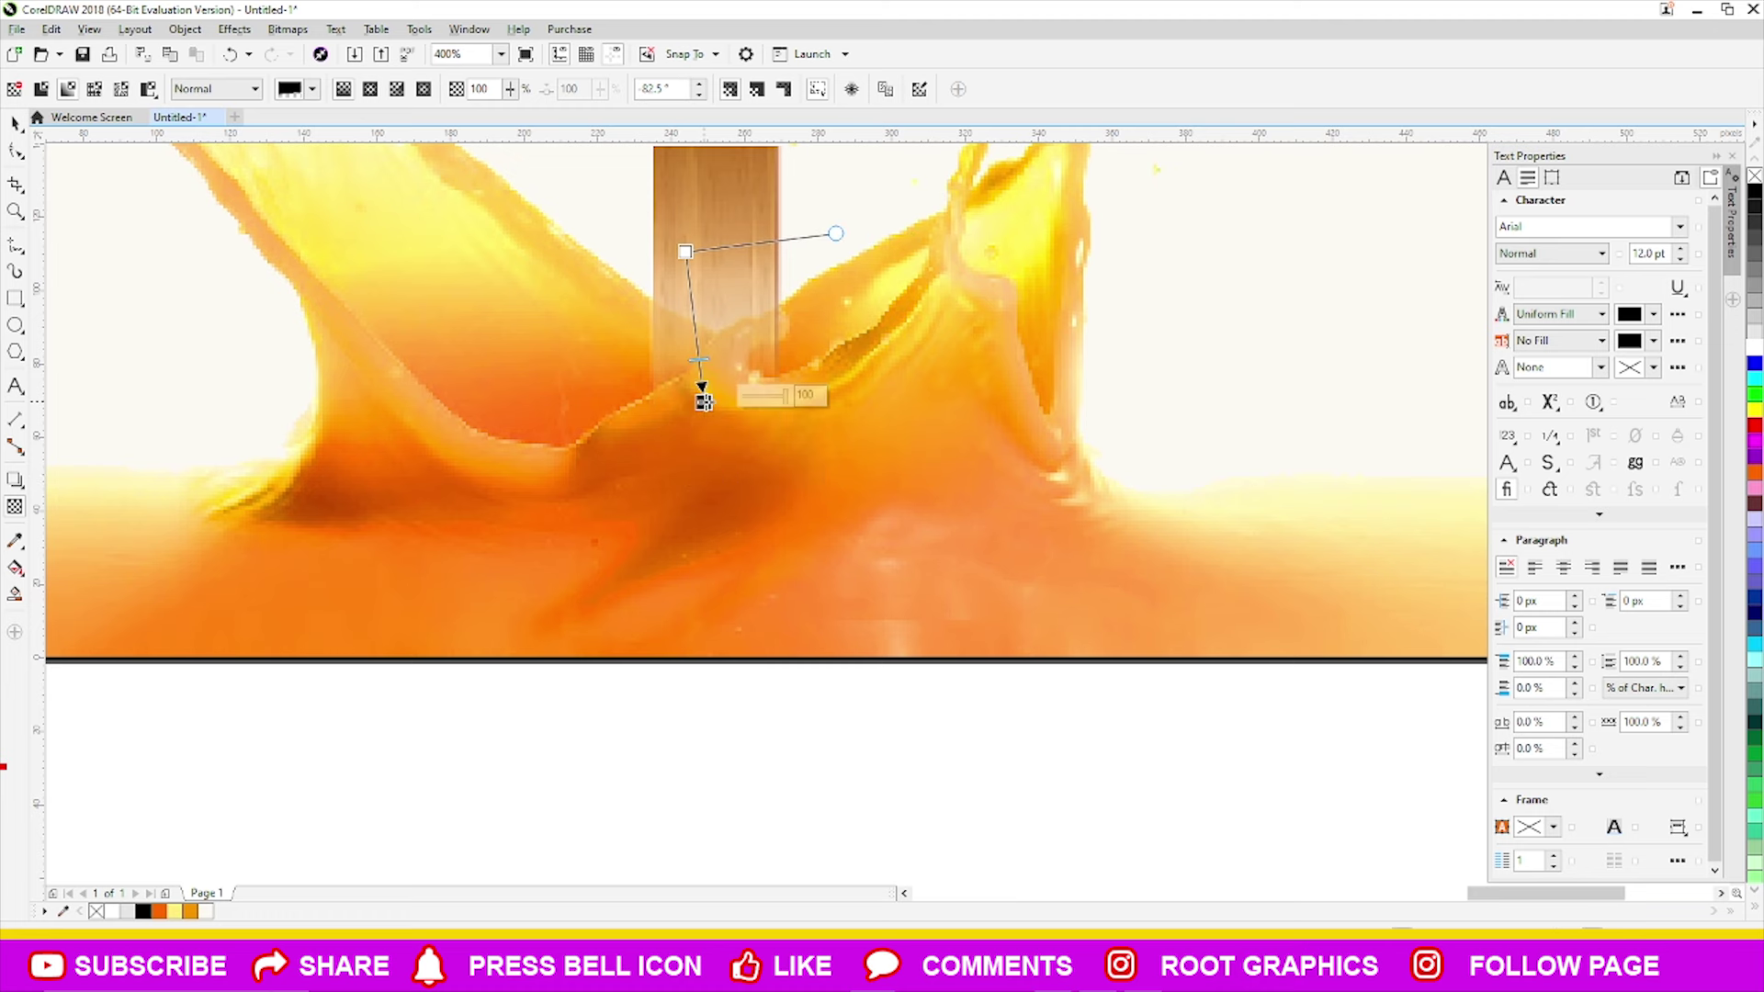
scroll(704, 401, "down", 4)
scroll(504, 397, "up", 1)
left_click(14, 122)
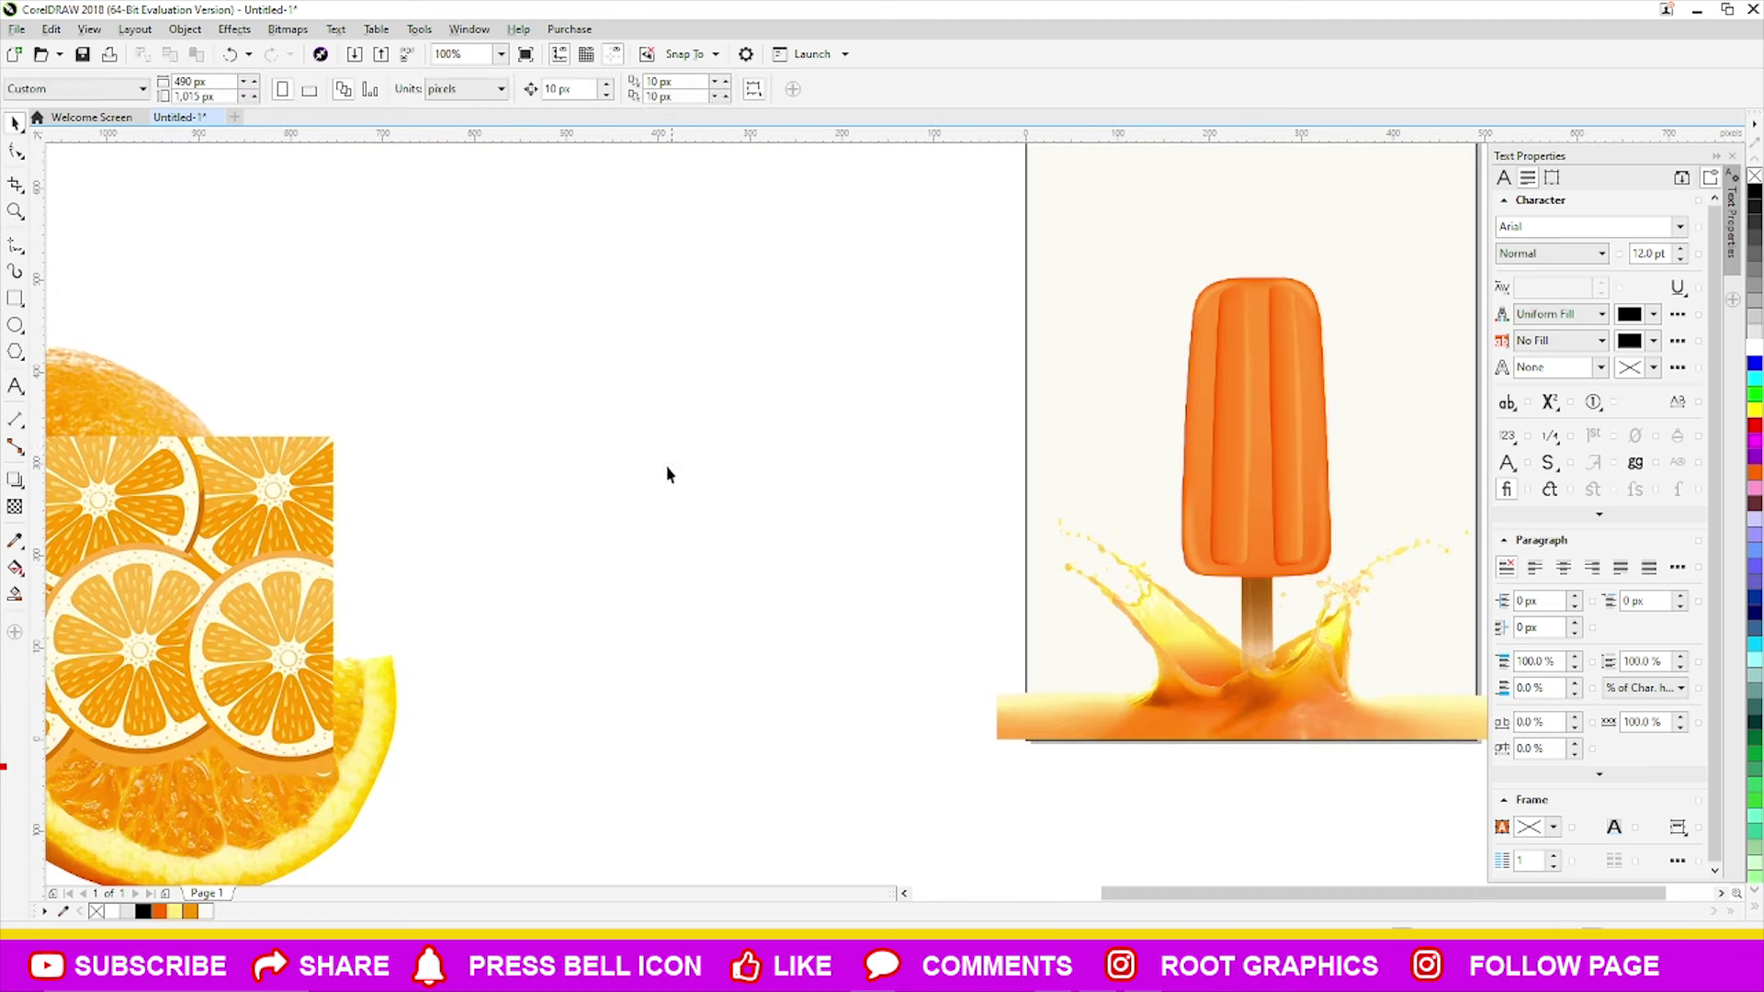
- Shrink the orange-and-slice image to 34.5% and set a duplicate aside off the page
scroll(668, 474, "down", 6)
scroll(815, 461, "up", 2)
scroll(599, 420, "up", 3)
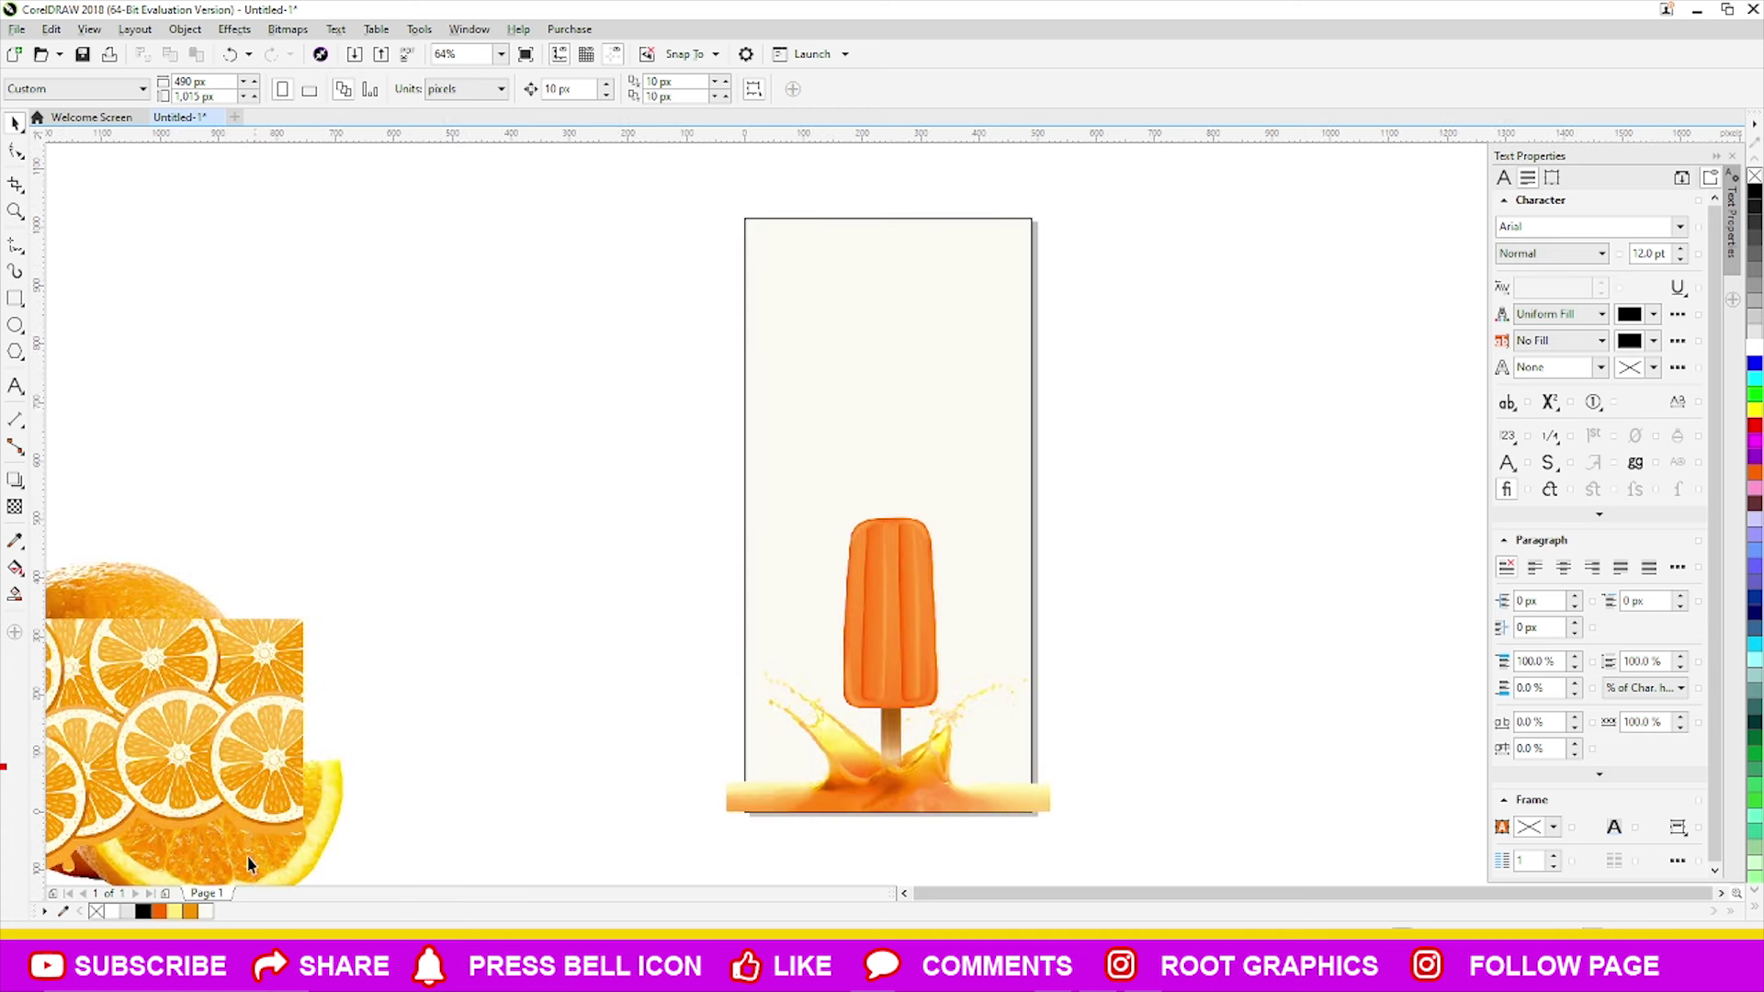
mouse_move(232, 836)
left_mouse_down()
mouse_move(420, 505)
mouse_move(435, 514)
left_mouse_up()
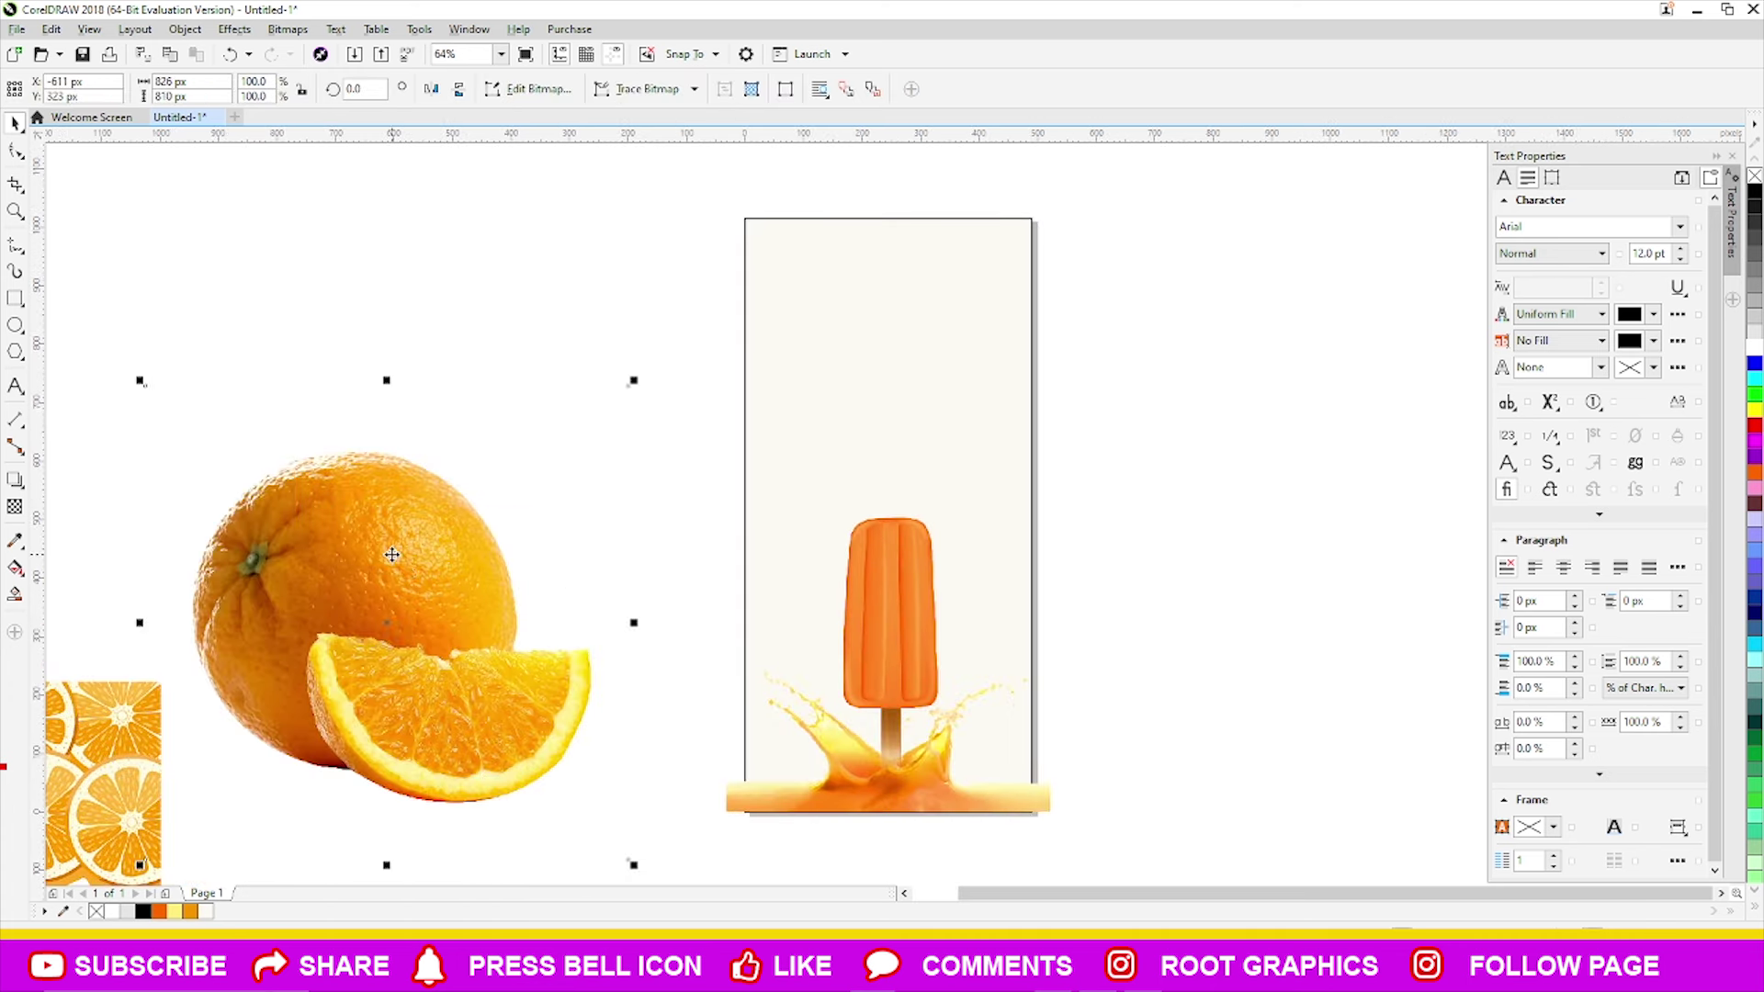
mouse_move(639, 864)
left_mouse_down()
mouse_move(479, 704)
mouse_move(573, 698)
mouse_move(850, 753)
mouse_move(473, 668)
left_mouse_up()
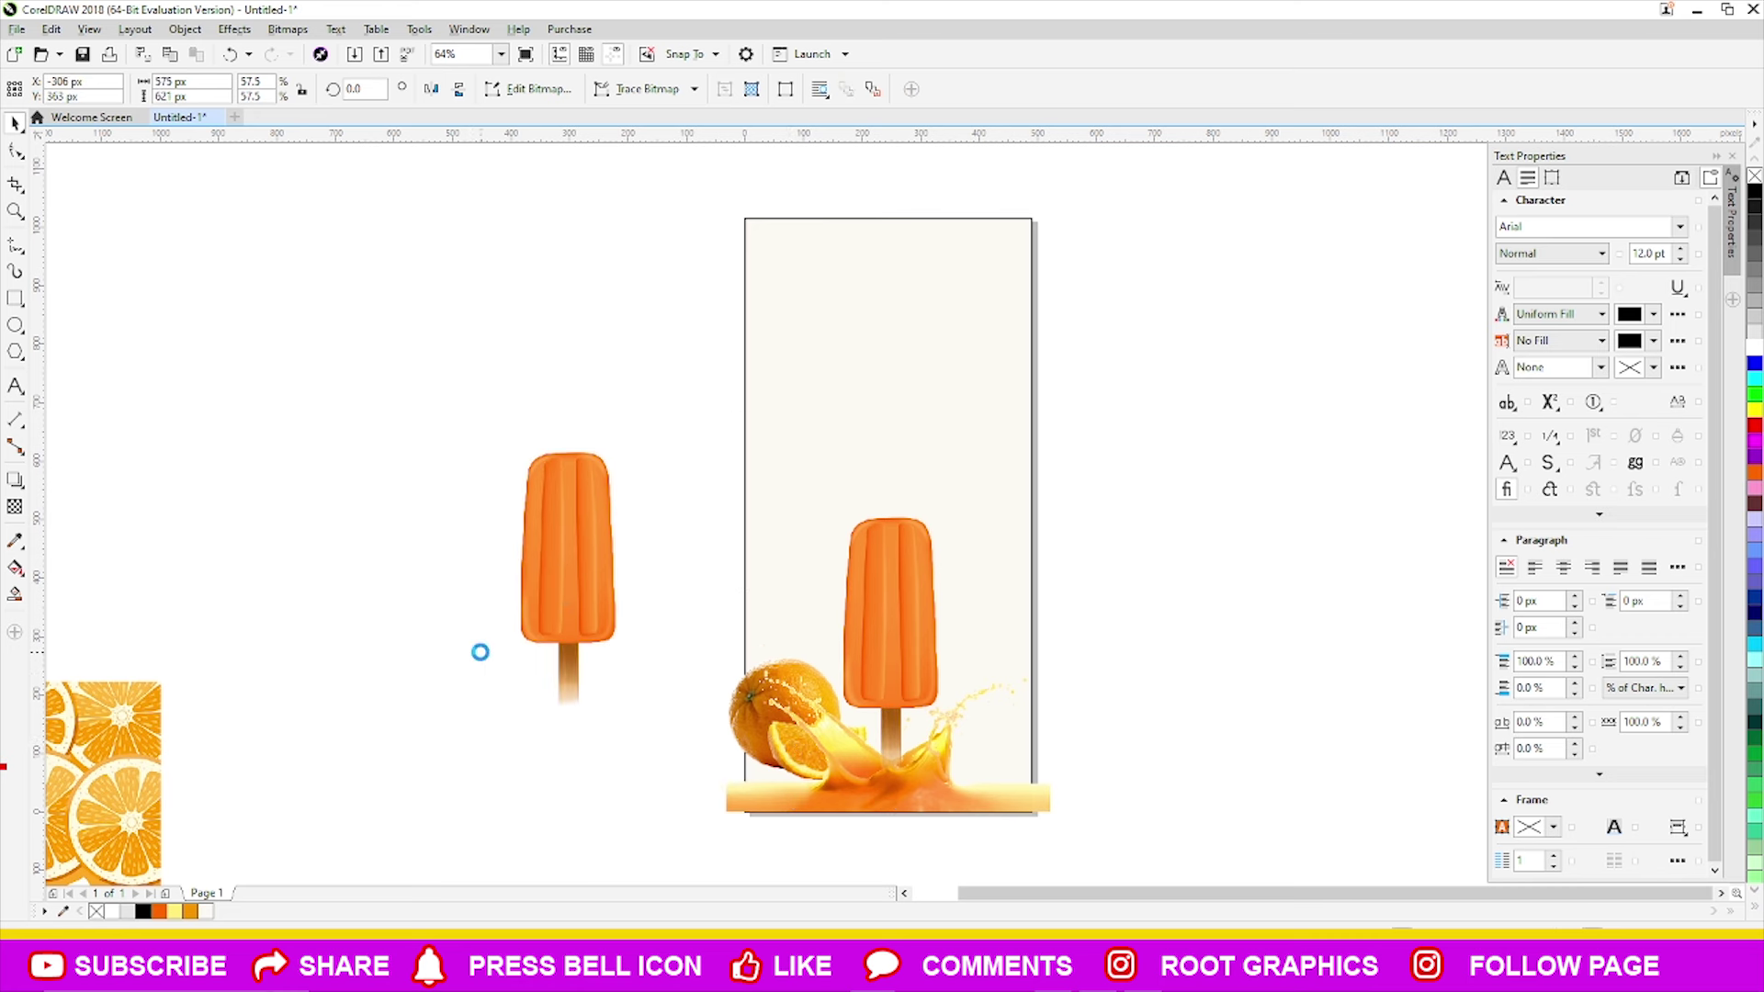
key("ctrl+z")
key("ctrl+z")
left_click_drag(468, 674, 334, 528)
- Place the orange at the poster's lower left, stacked just behind the juice splash
left_click_drag(411, 650, 830, 746)
key("Left")
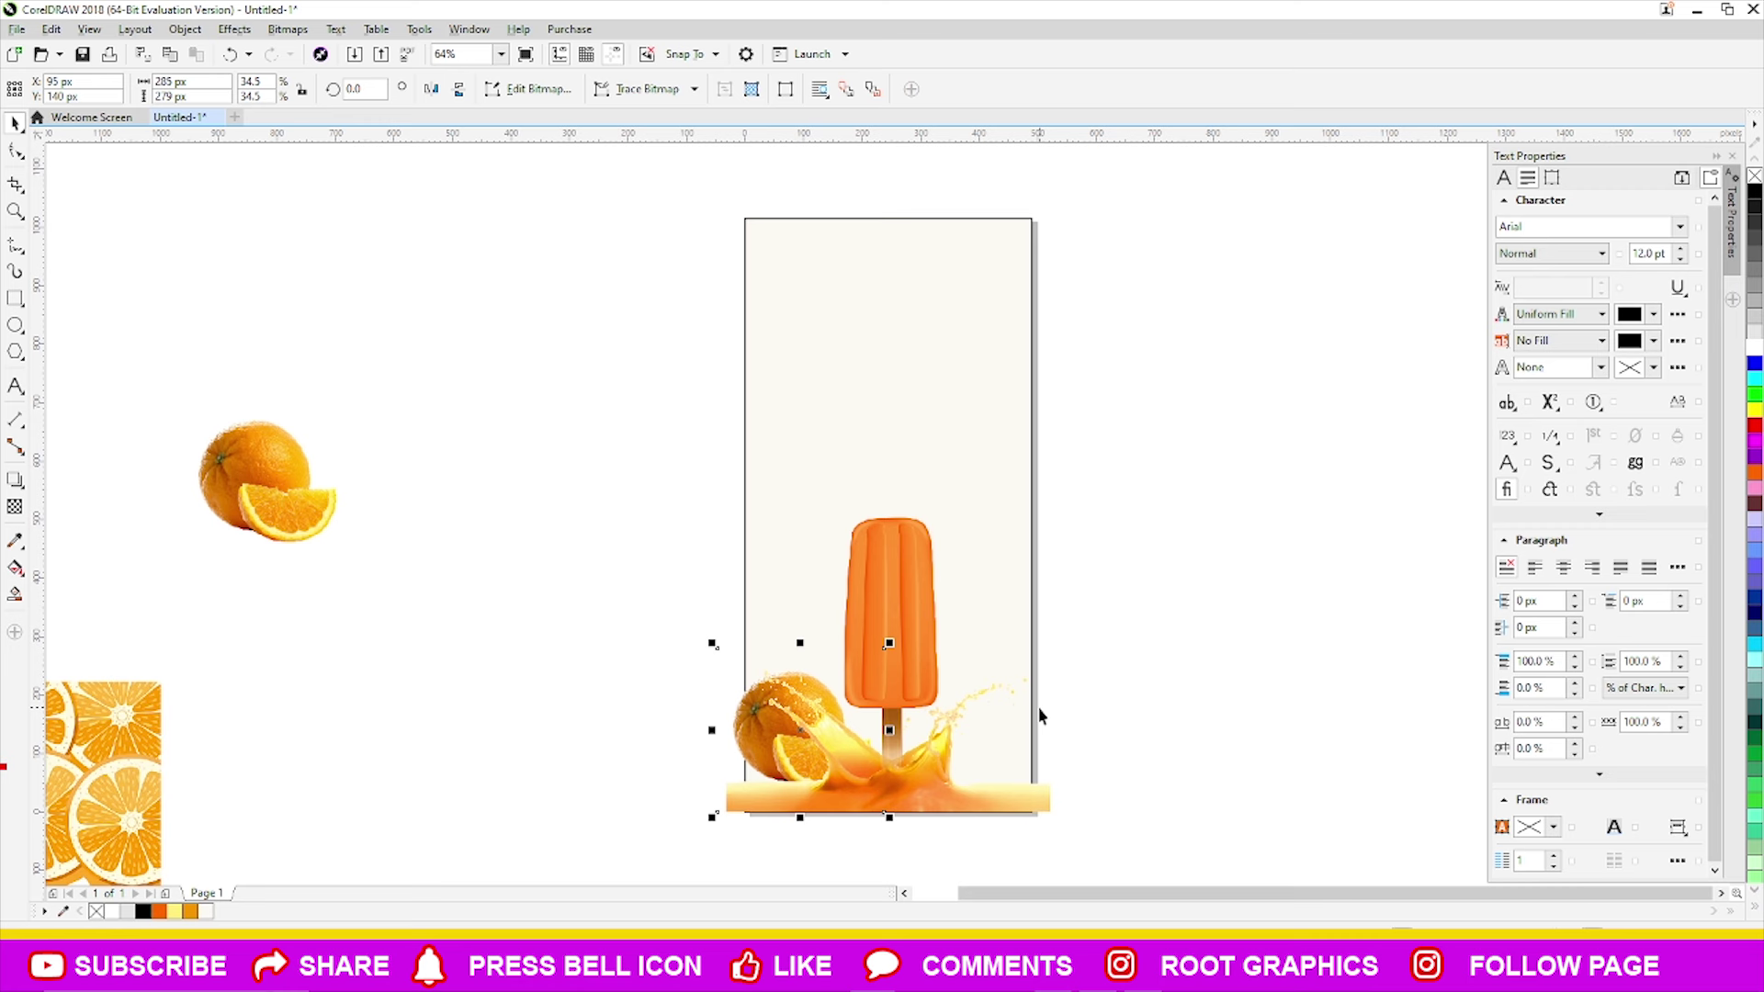
key("shift+Page_Down")
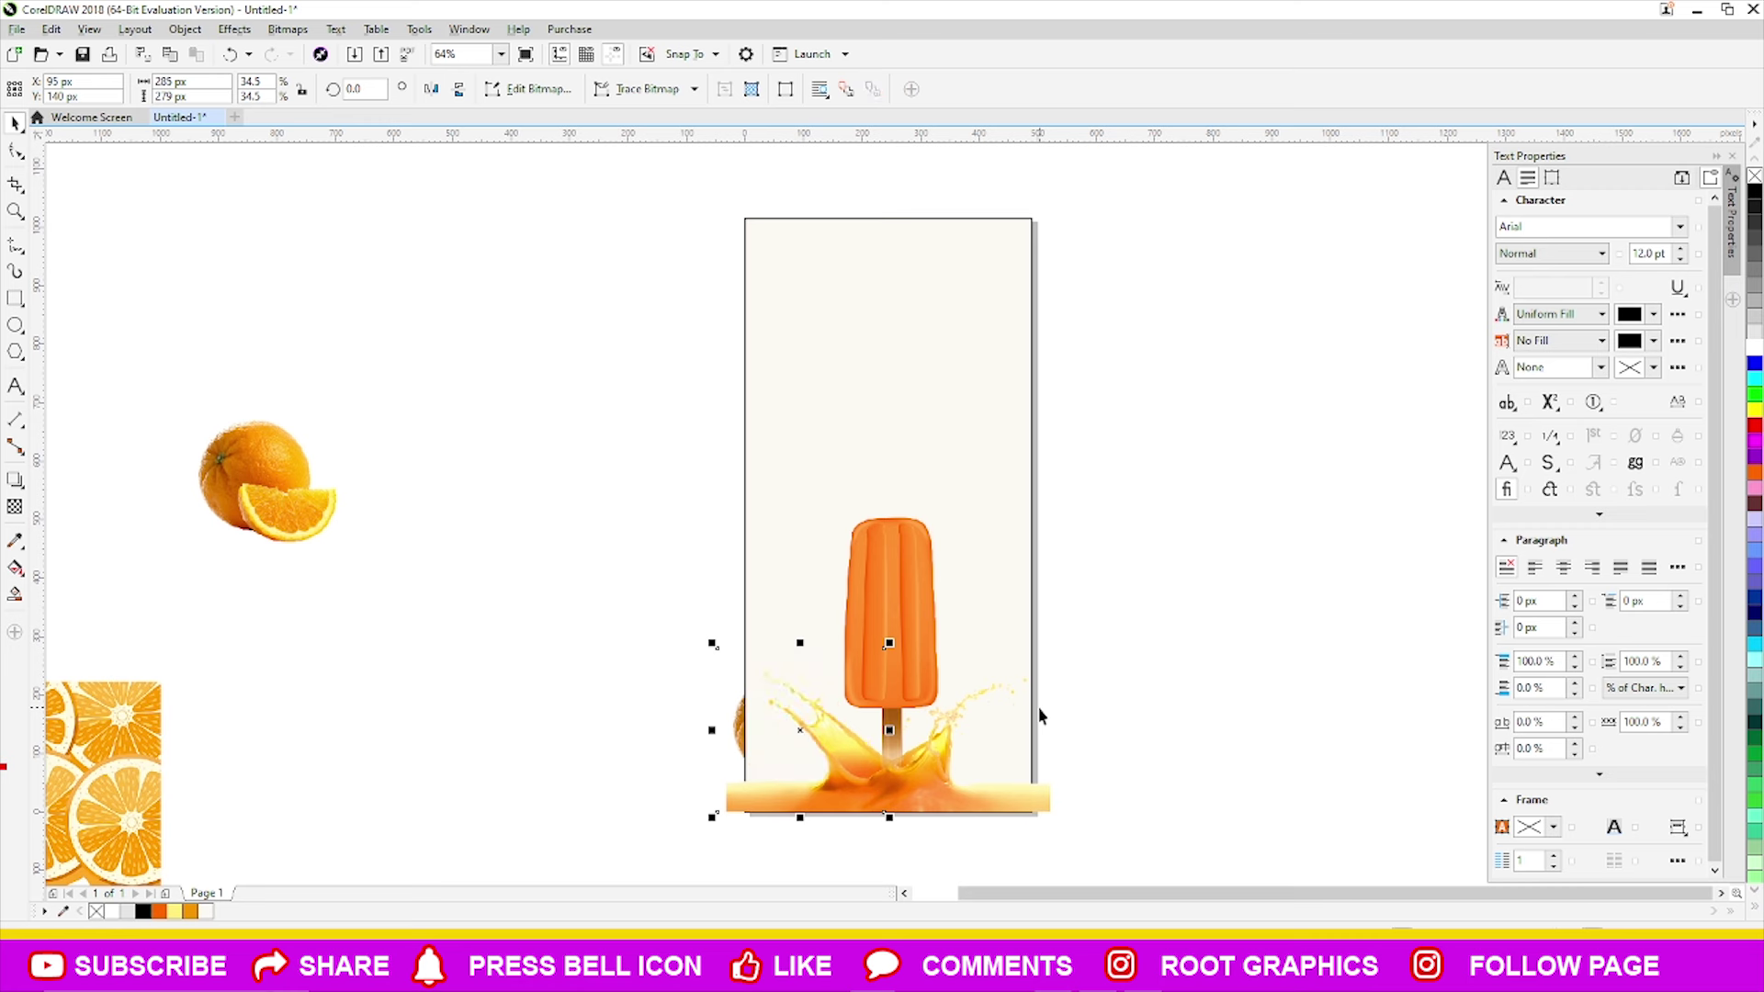
key("ctrl+Page_Up")
key("ctrl+Page_Down")
key("ctrl+Page_Up")
key("ctrl+Page_Up")
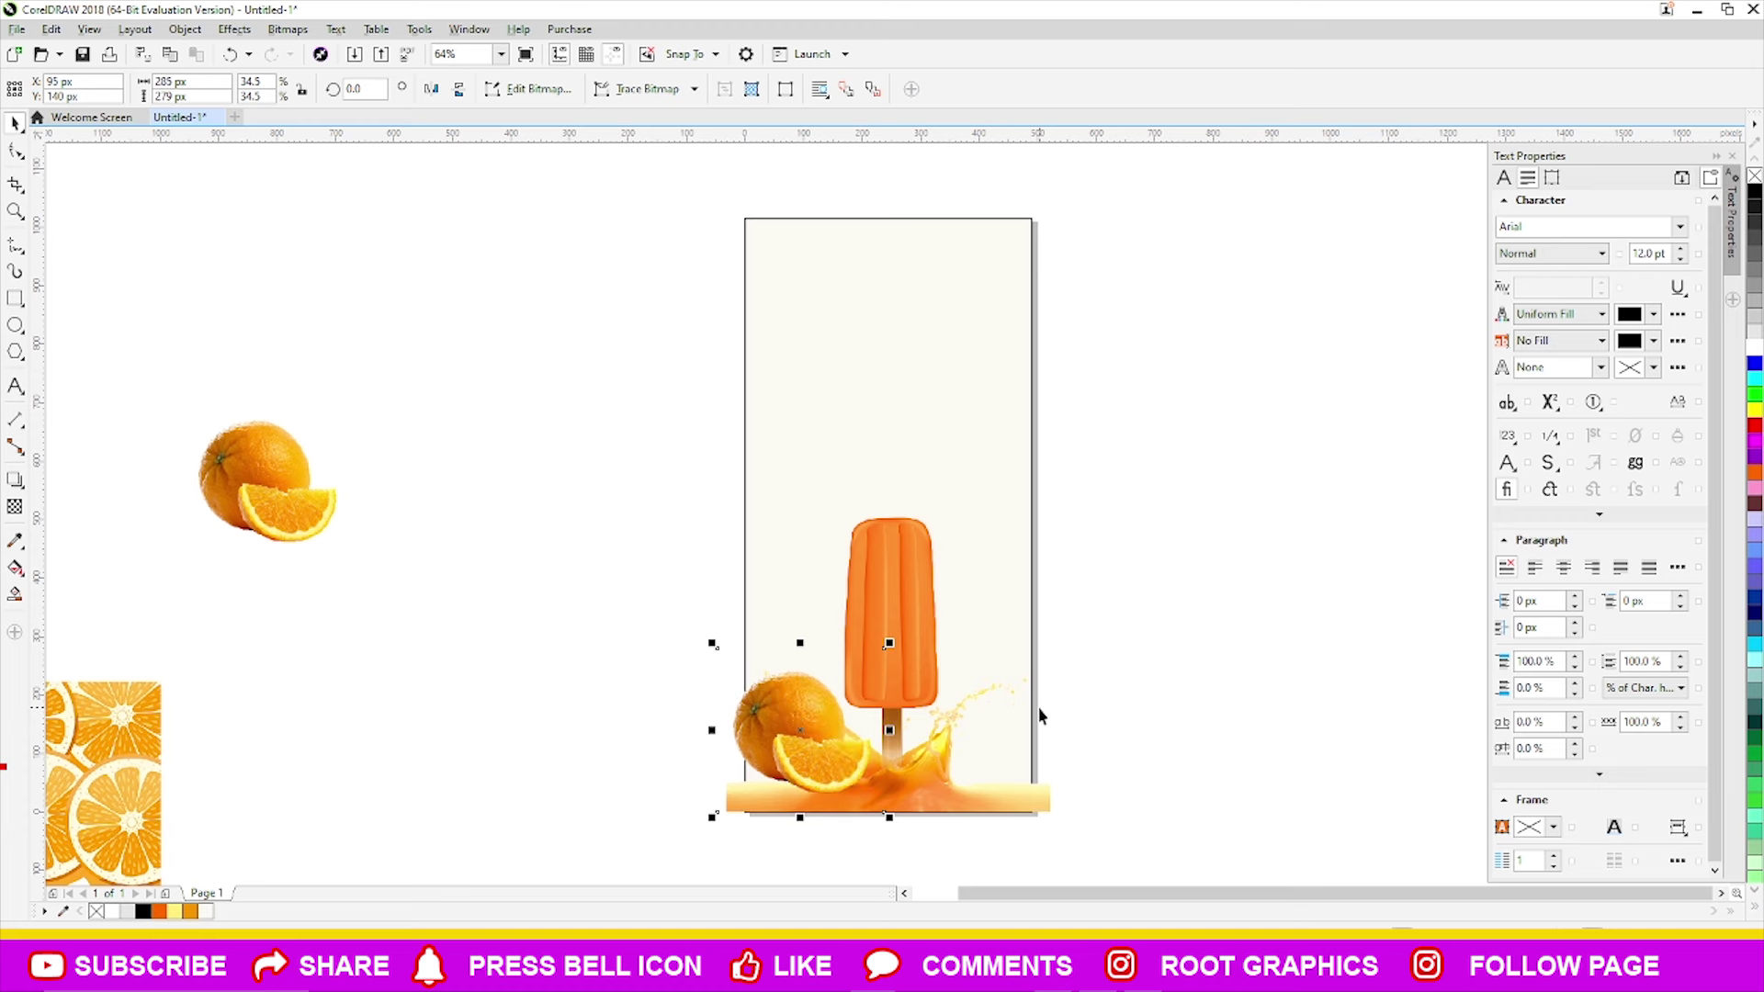
scroll(1031, 717, "up", 4)
- Shrink the orange slightly and nudge it down and left into the splash
scroll(1029, 716, "down", 3)
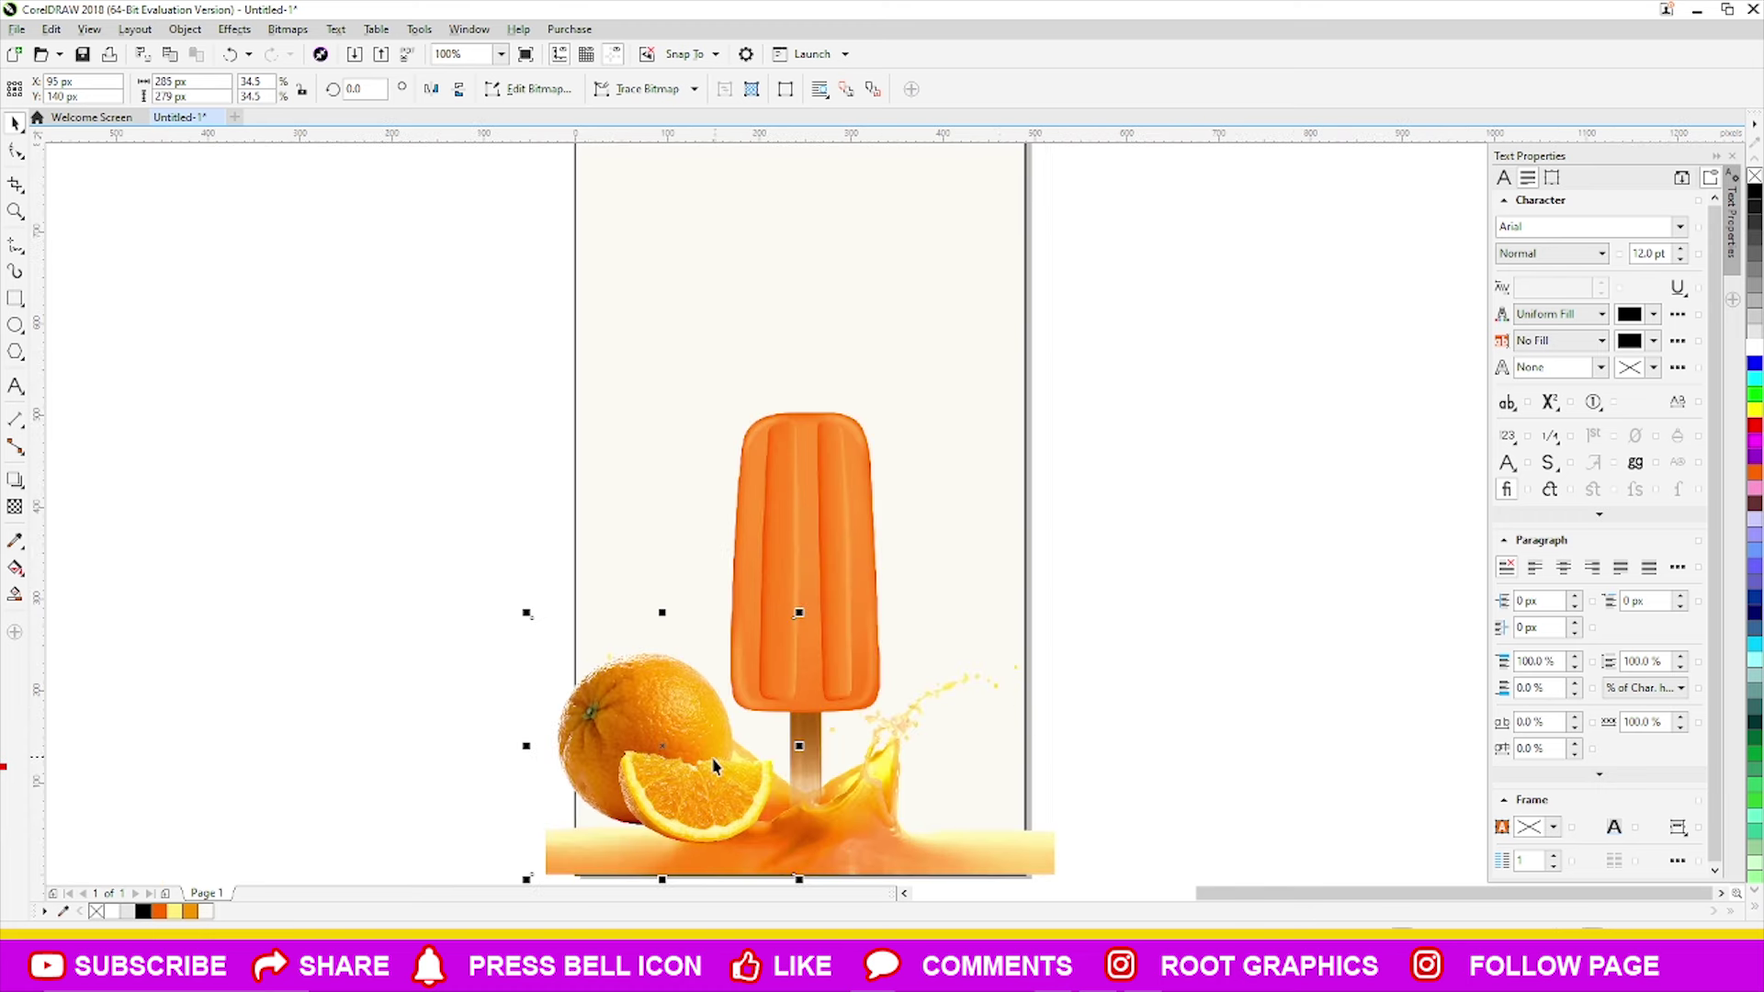
left_click_drag(538, 612, 550, 651)
key("Down")
key("Down")
key("Down")
key("Down")
key("Left")
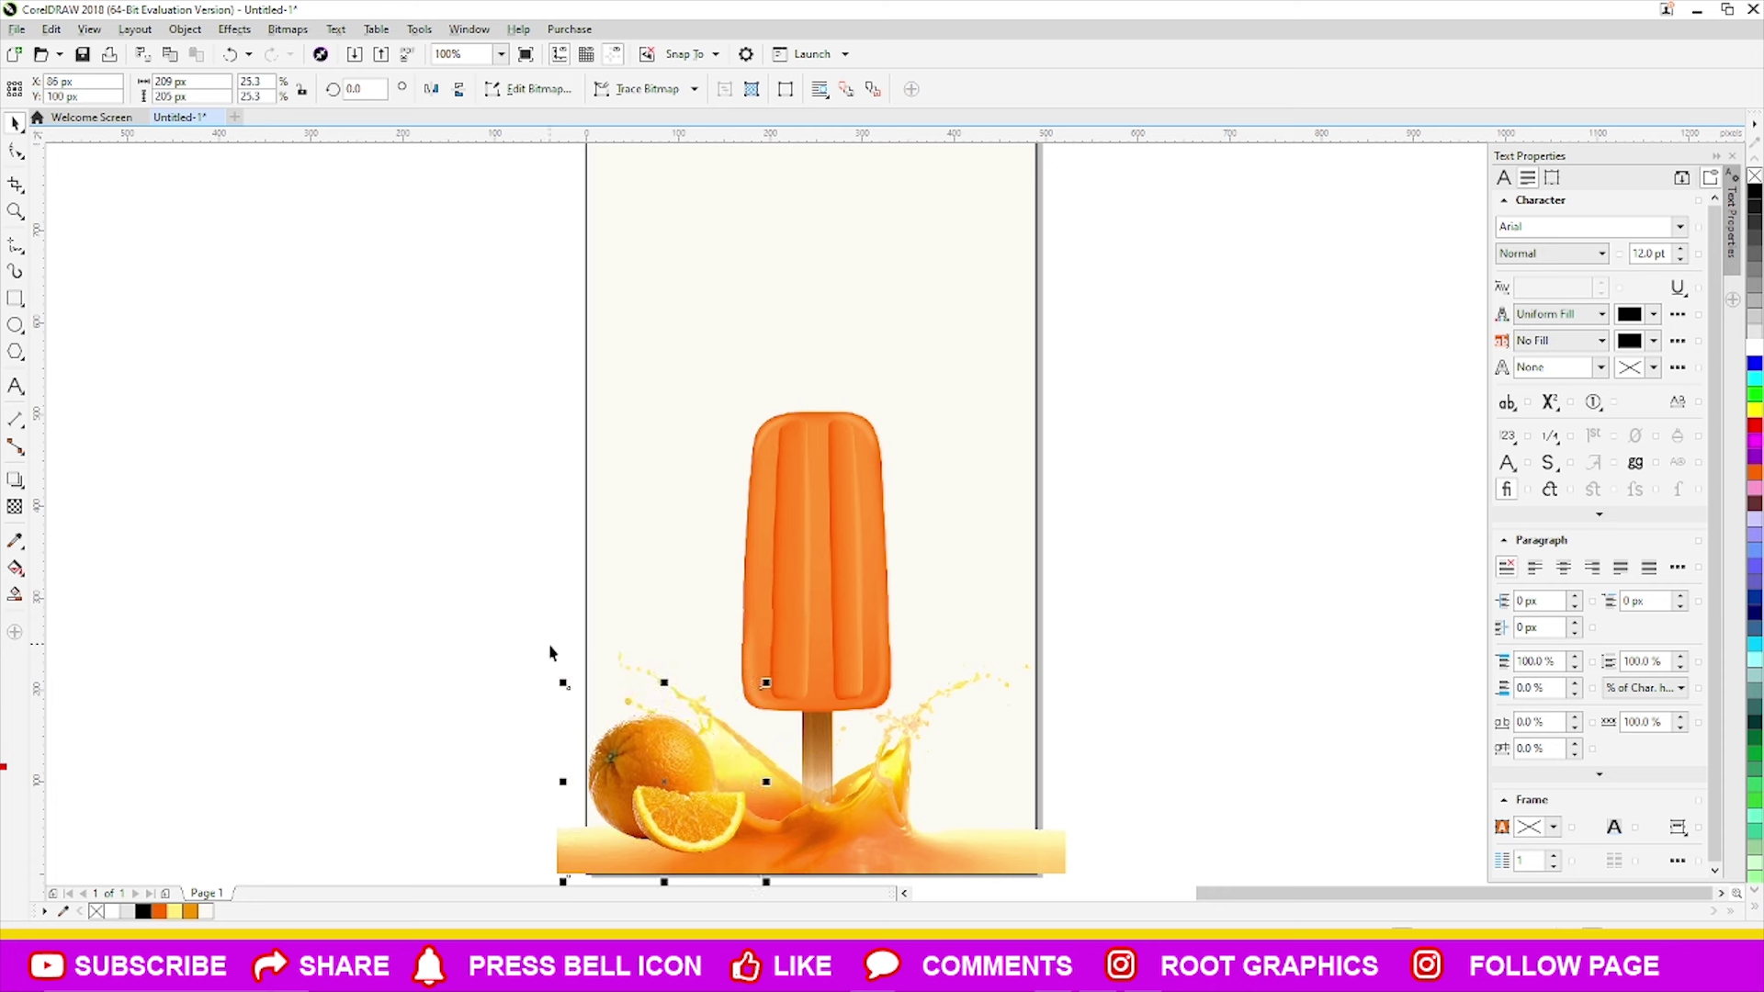
- Blend the orange's right edge into the splash with a linear transparency
left_click(15, 506)
left_click_drag(738, 839, 727, 788)
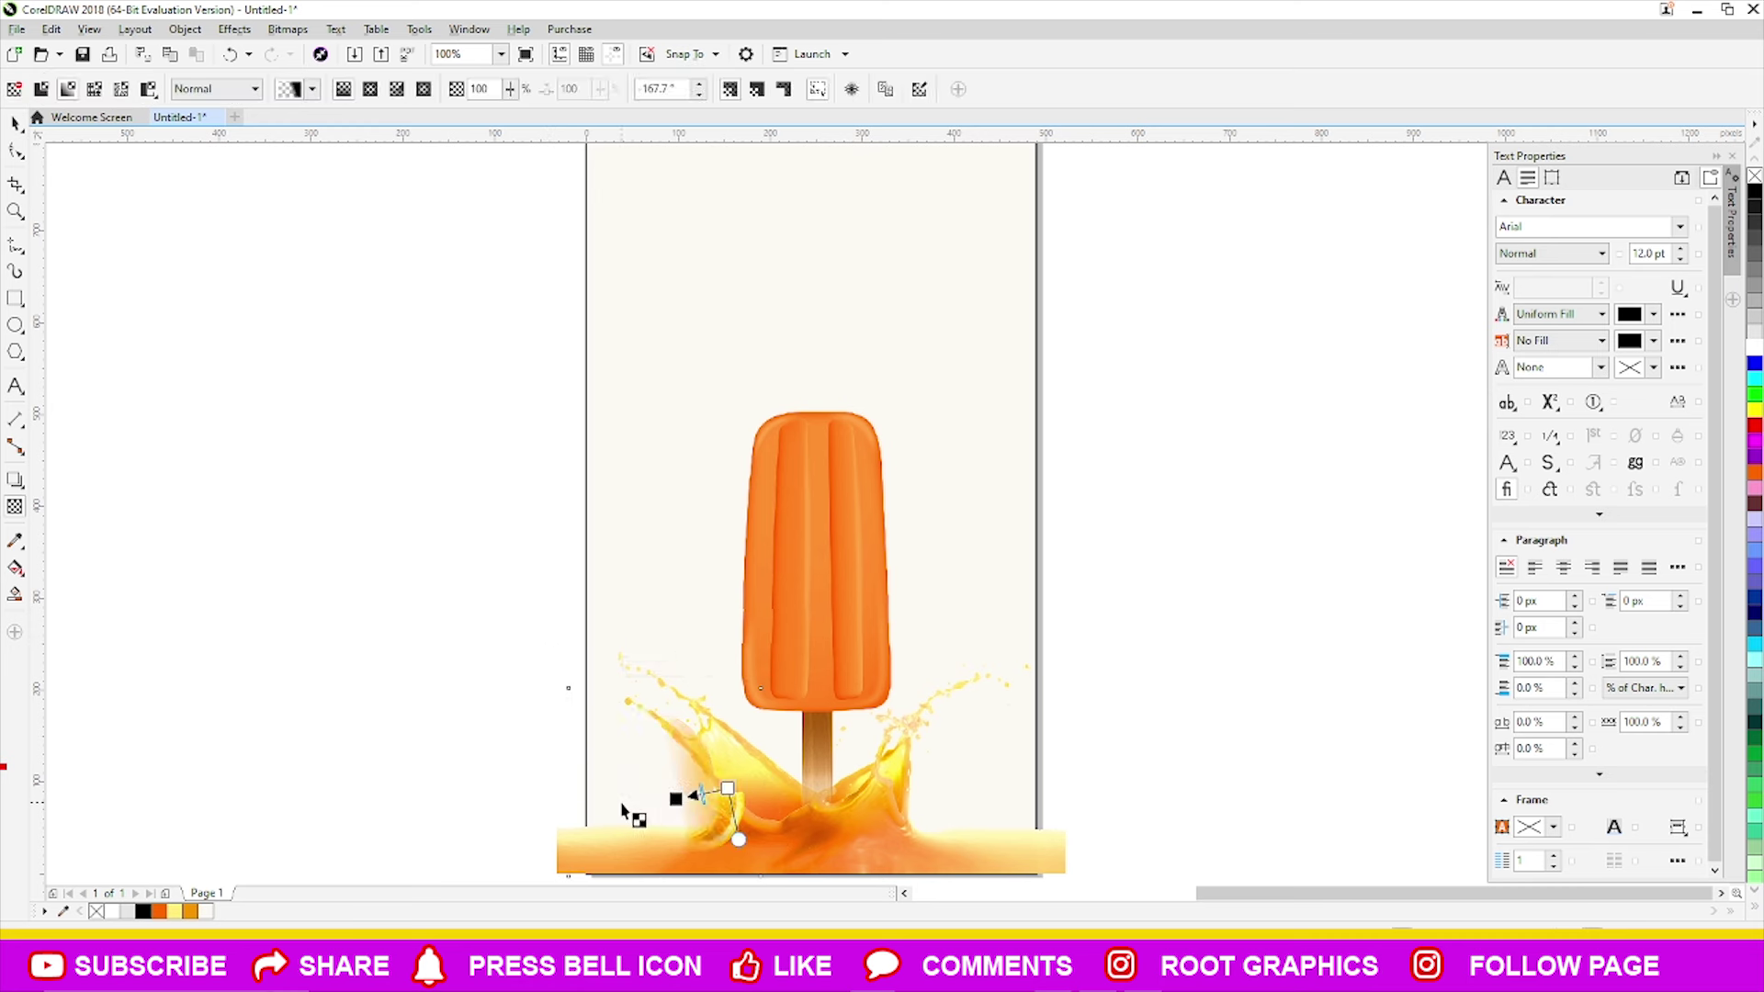
key("ctrl+z")
mouse_move(585, 799)
left_mouse_down()
mouse_move(752, 776)
mouse_move(720, 768)
mouse_move(743, 763)
left_mouse_up()
left_click(16, 123)
left_click(640, 796)
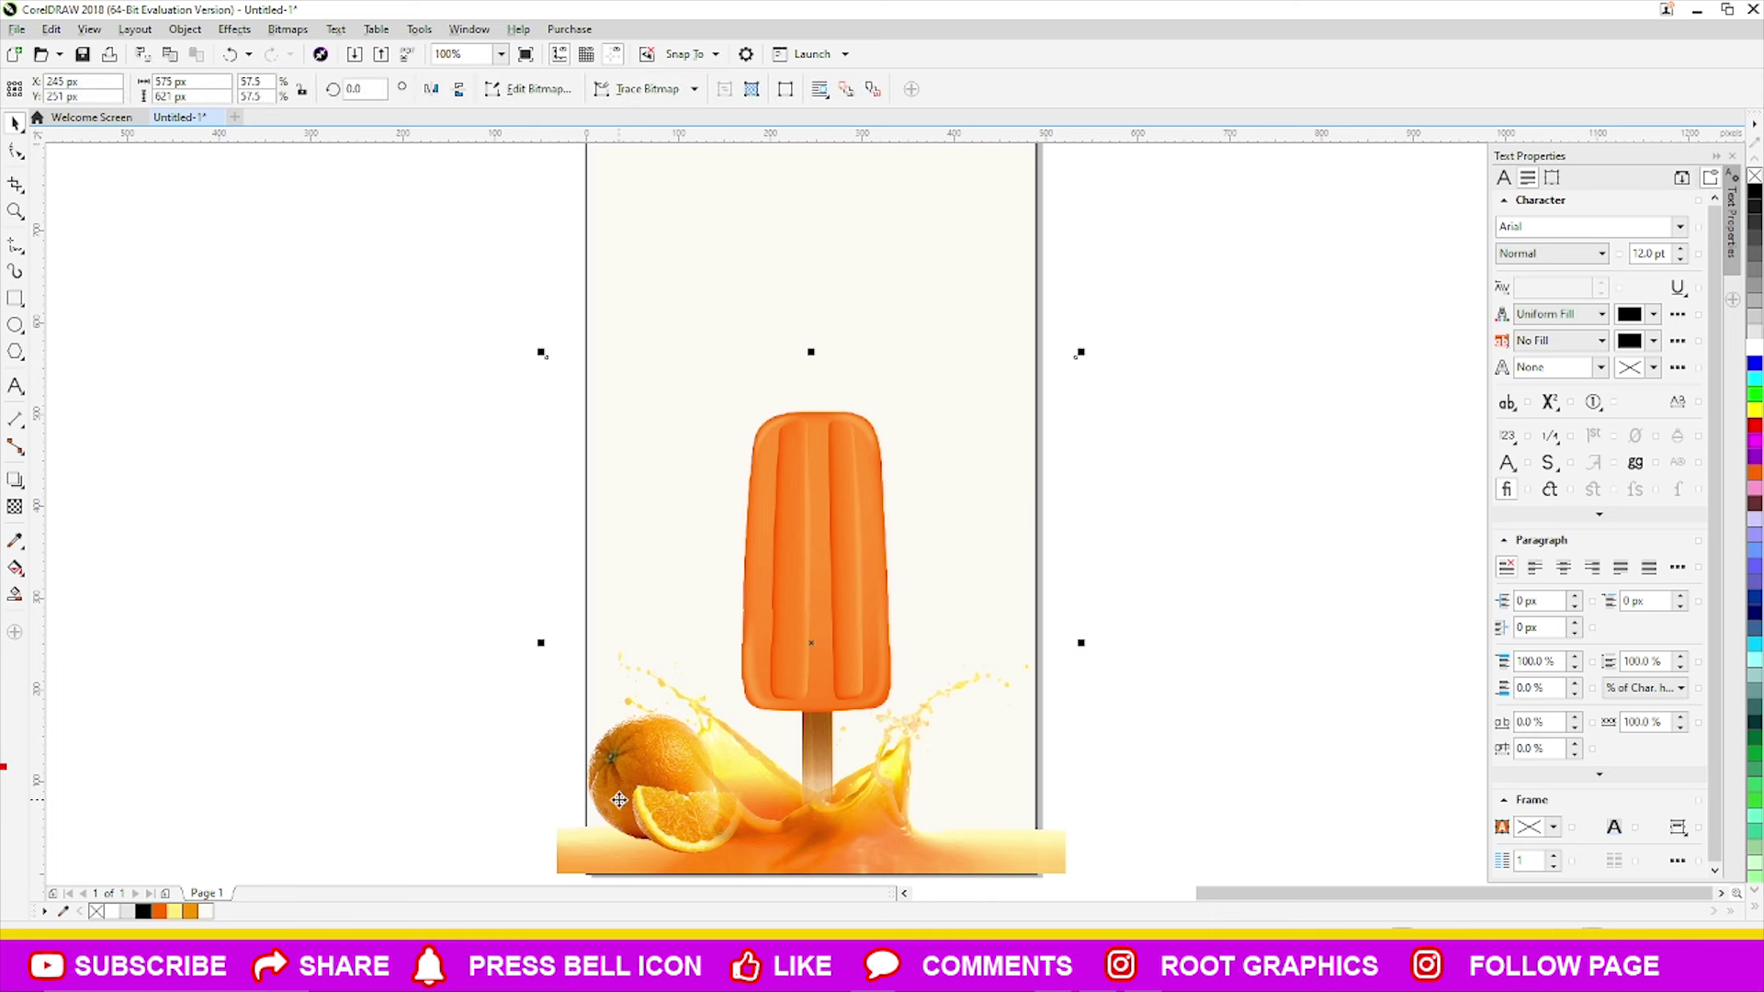
- Remove the stray orange copy dropped beside the popsicle
left_click(659, 825)
left_click(276, 705)
left_click(624, 810)
scroll(640, 799, "down", 3)
scroll(781, 736, "up", 3)
left_click(1061, 696)
scroll(1061, 695, "down", 2)
mouse_move(379, 533)
left_mouse_down()
mouse_move(501, 646)
mouse_move(940, 755)
mouse_move(932, 724)
left_mouse_up()
scroll(1008, 765, "up", 2)
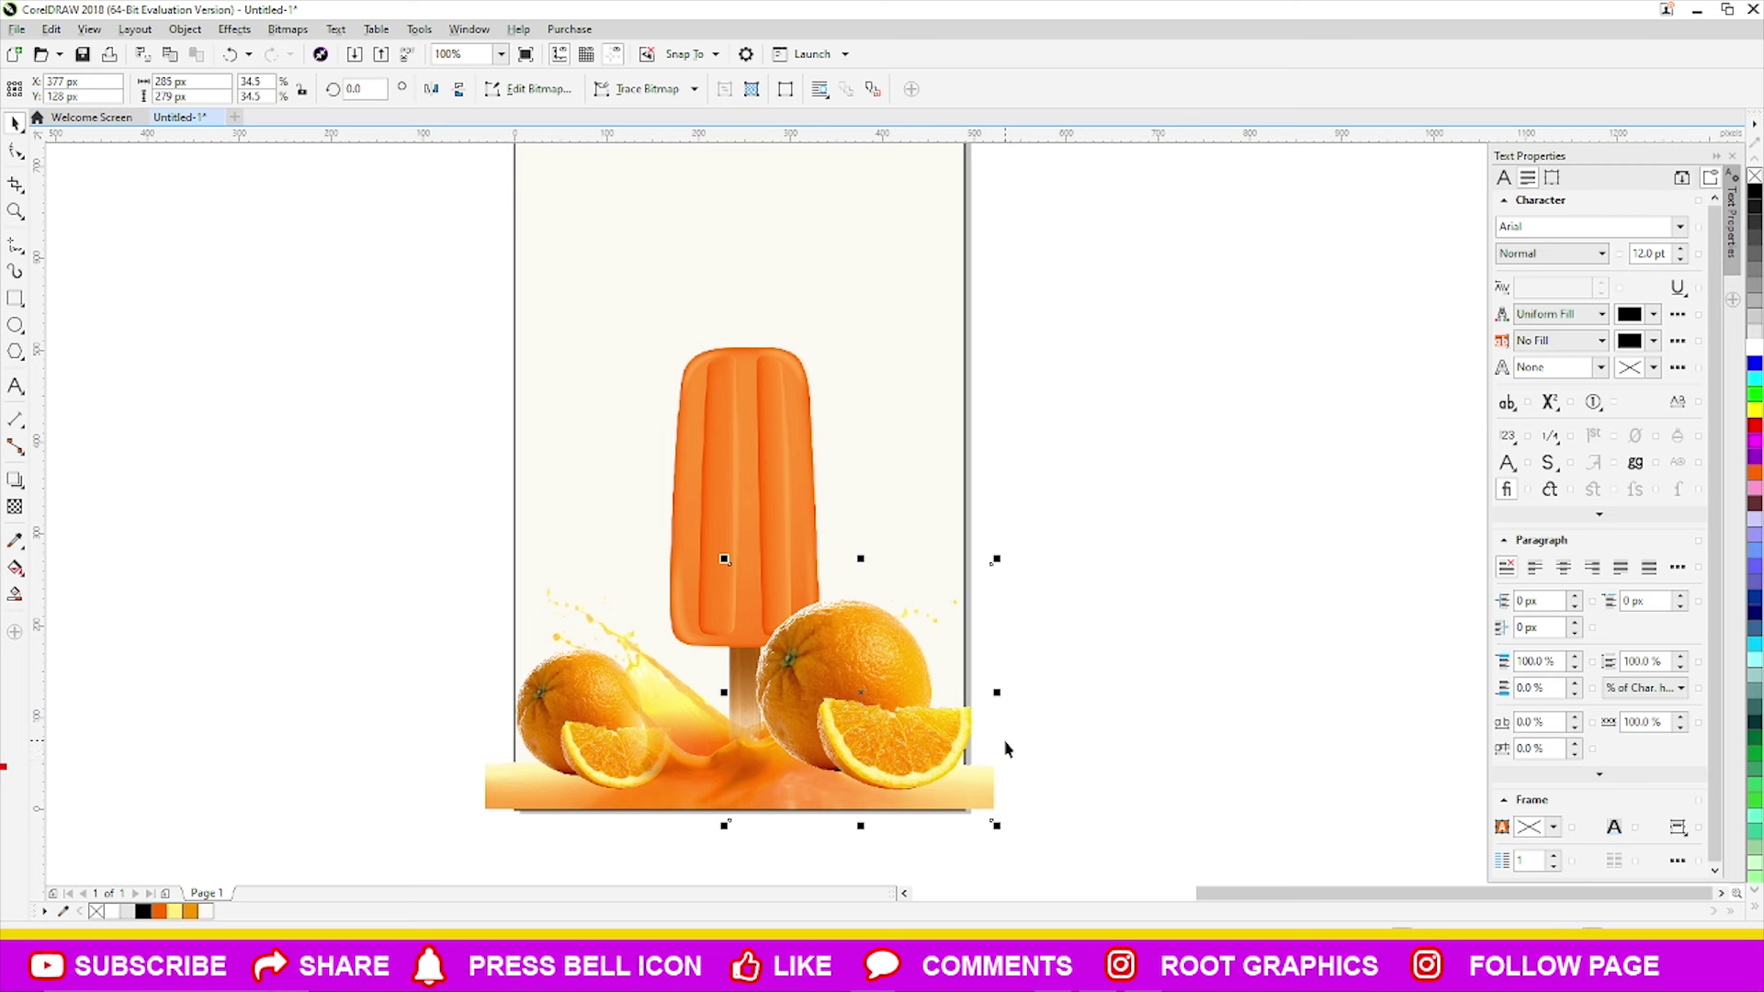
left_click(892, 710)
key("Delete")
left_click(780, 530)
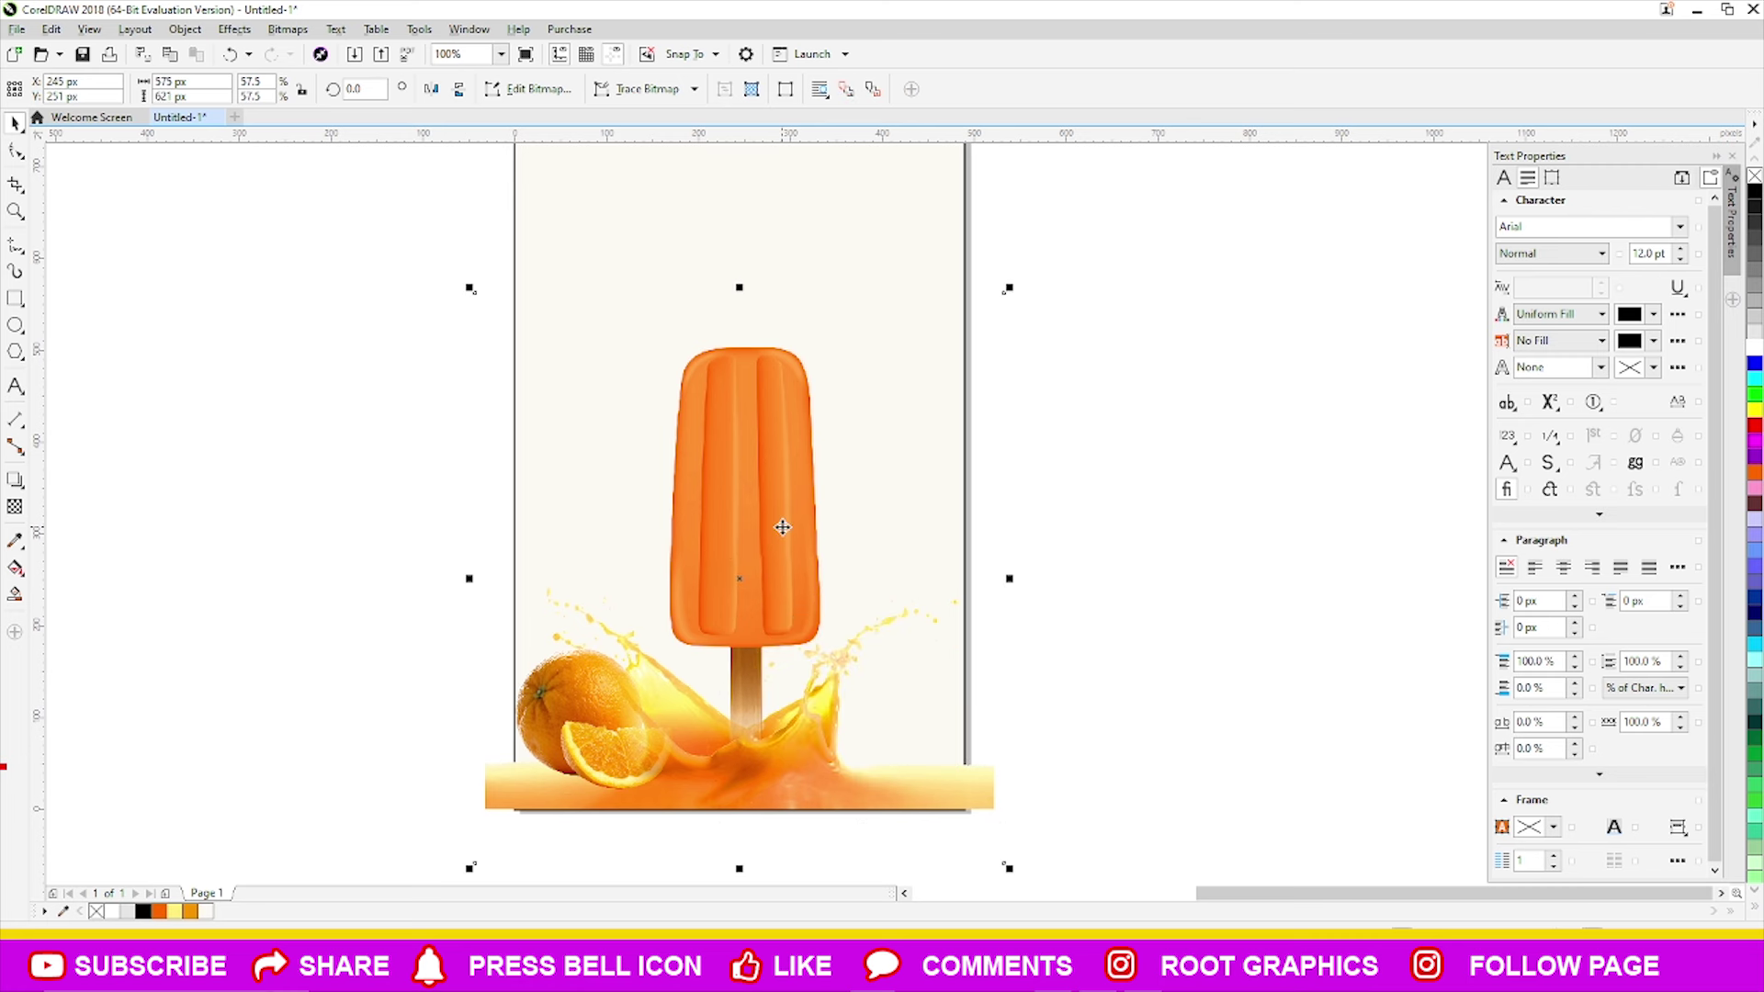
- Mirror a copy of the left orange to the stick's right and nudge it into place
left_click(1093, 683)
left_click(555, 713)
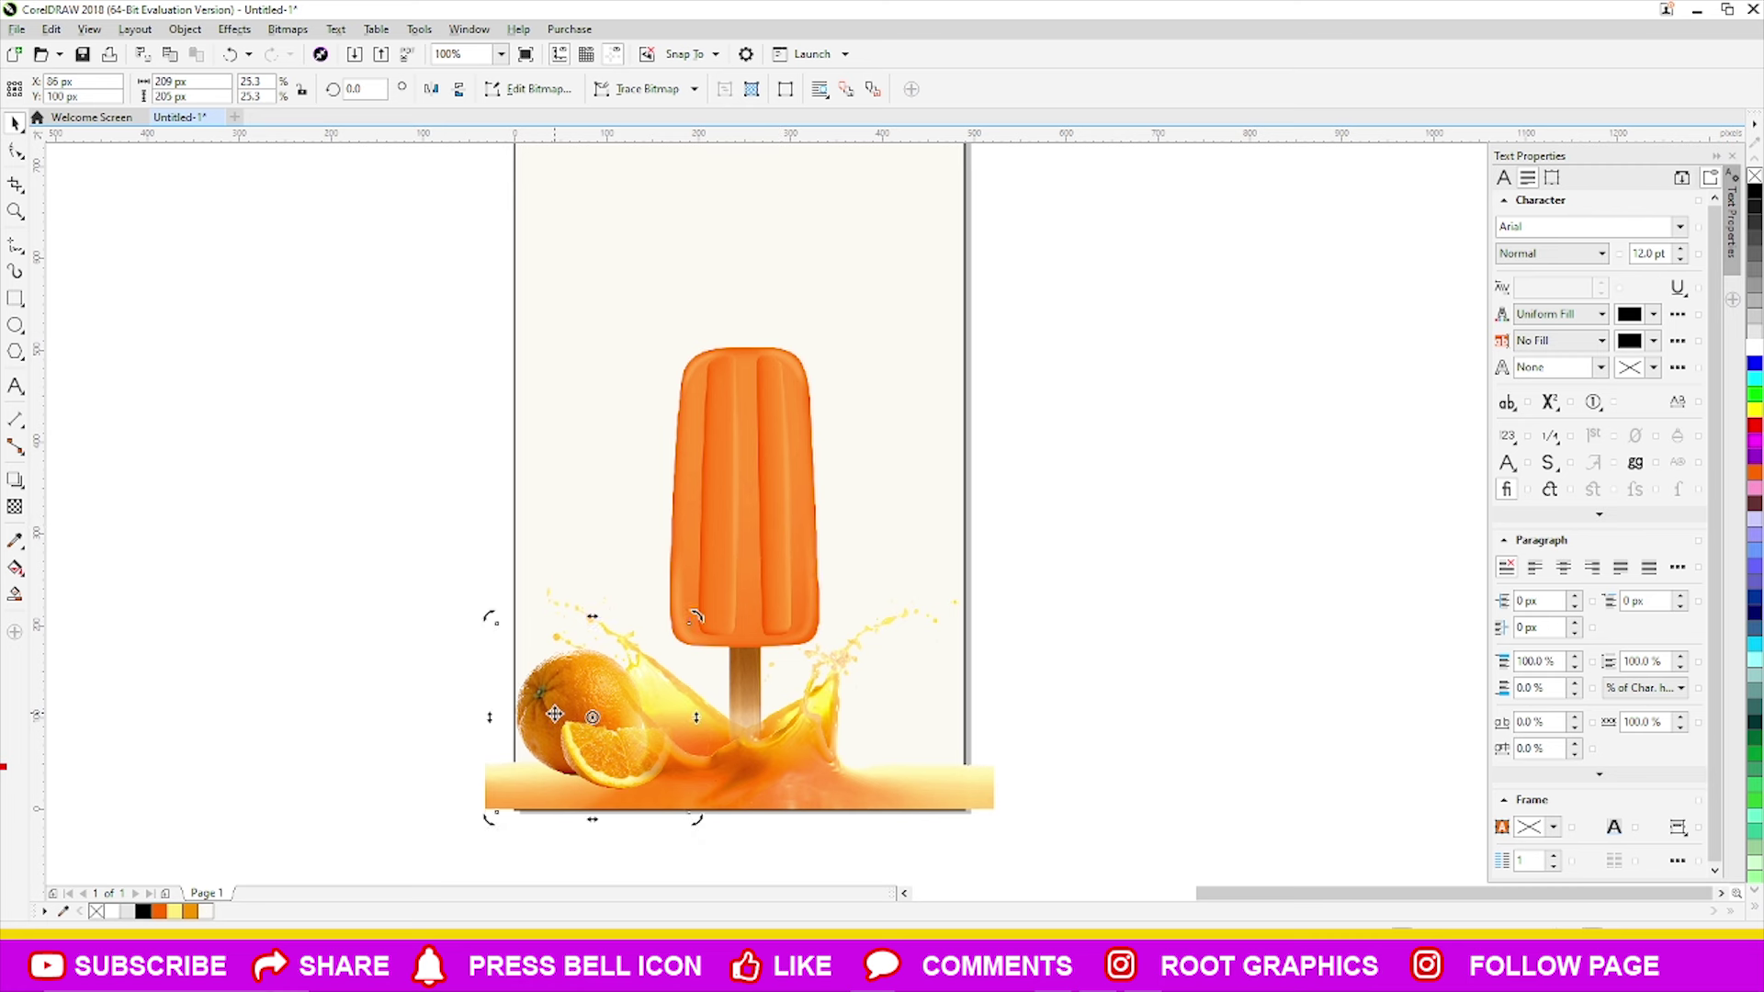
left_click(555, 714)
left_click_drag(492, 817, 827, 772)
key("Right")
key("Right")
key("Right")
key("Right")
key("Right")
key("Right")
key("Right")
key("Right")
key("Right")
key("Right")
key("Right")
key("Right")
key("Right")
key("Left")
key("Left")
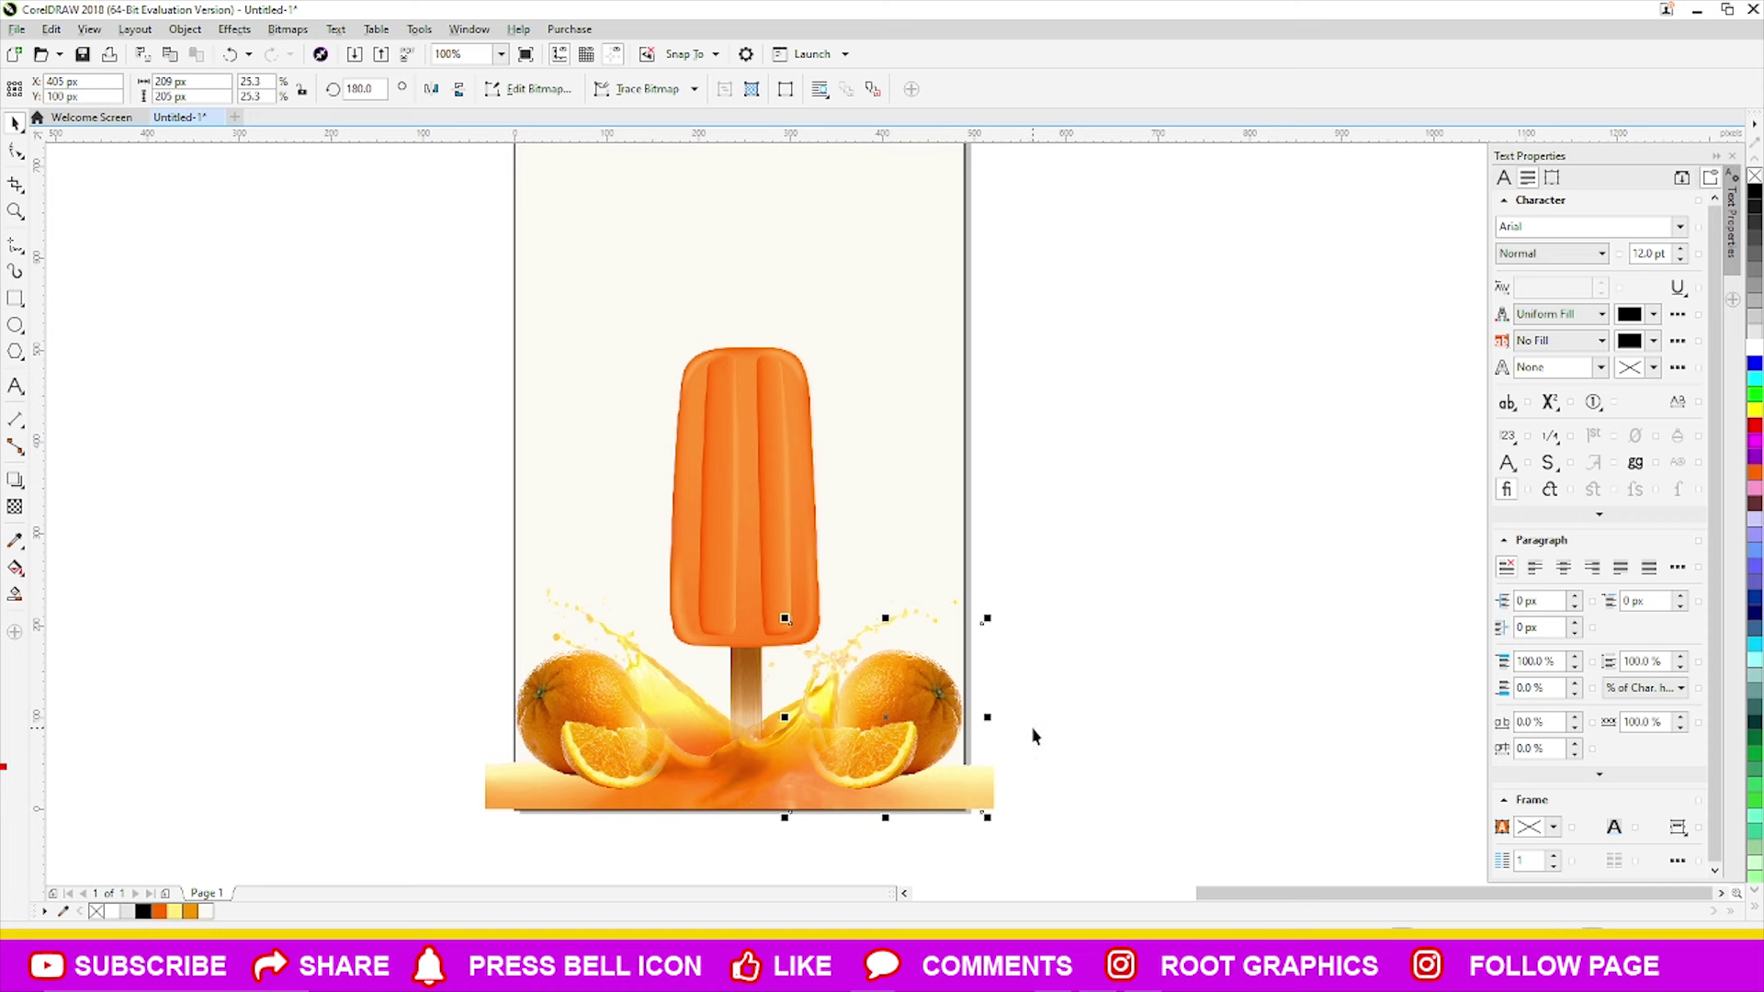
left_click(1036, 737)
scroll(889, 752, "down", 2)
scroll(771, 746, "up", 2)
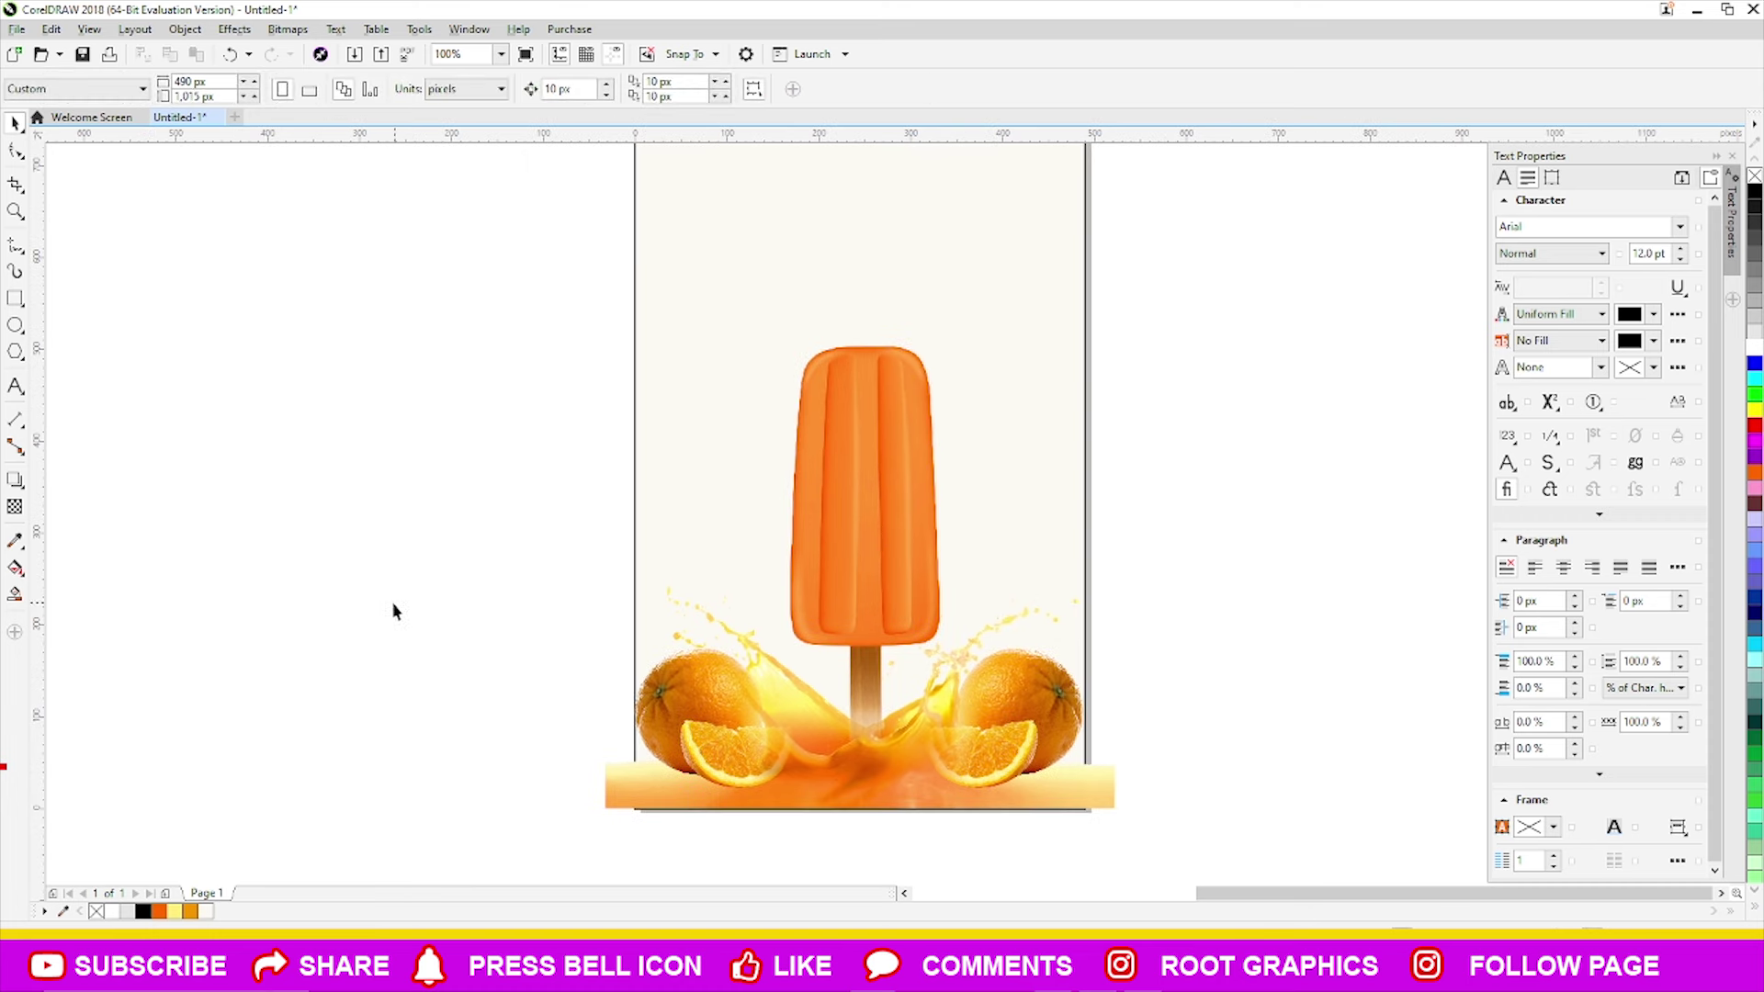
scroll(759, 738, "down", 2)
scroll(531, 529, "up", 2)
- Move an orange onto the popsicle, keeping a spare copy, and resize it
scroll(526, 528, "down", 2)
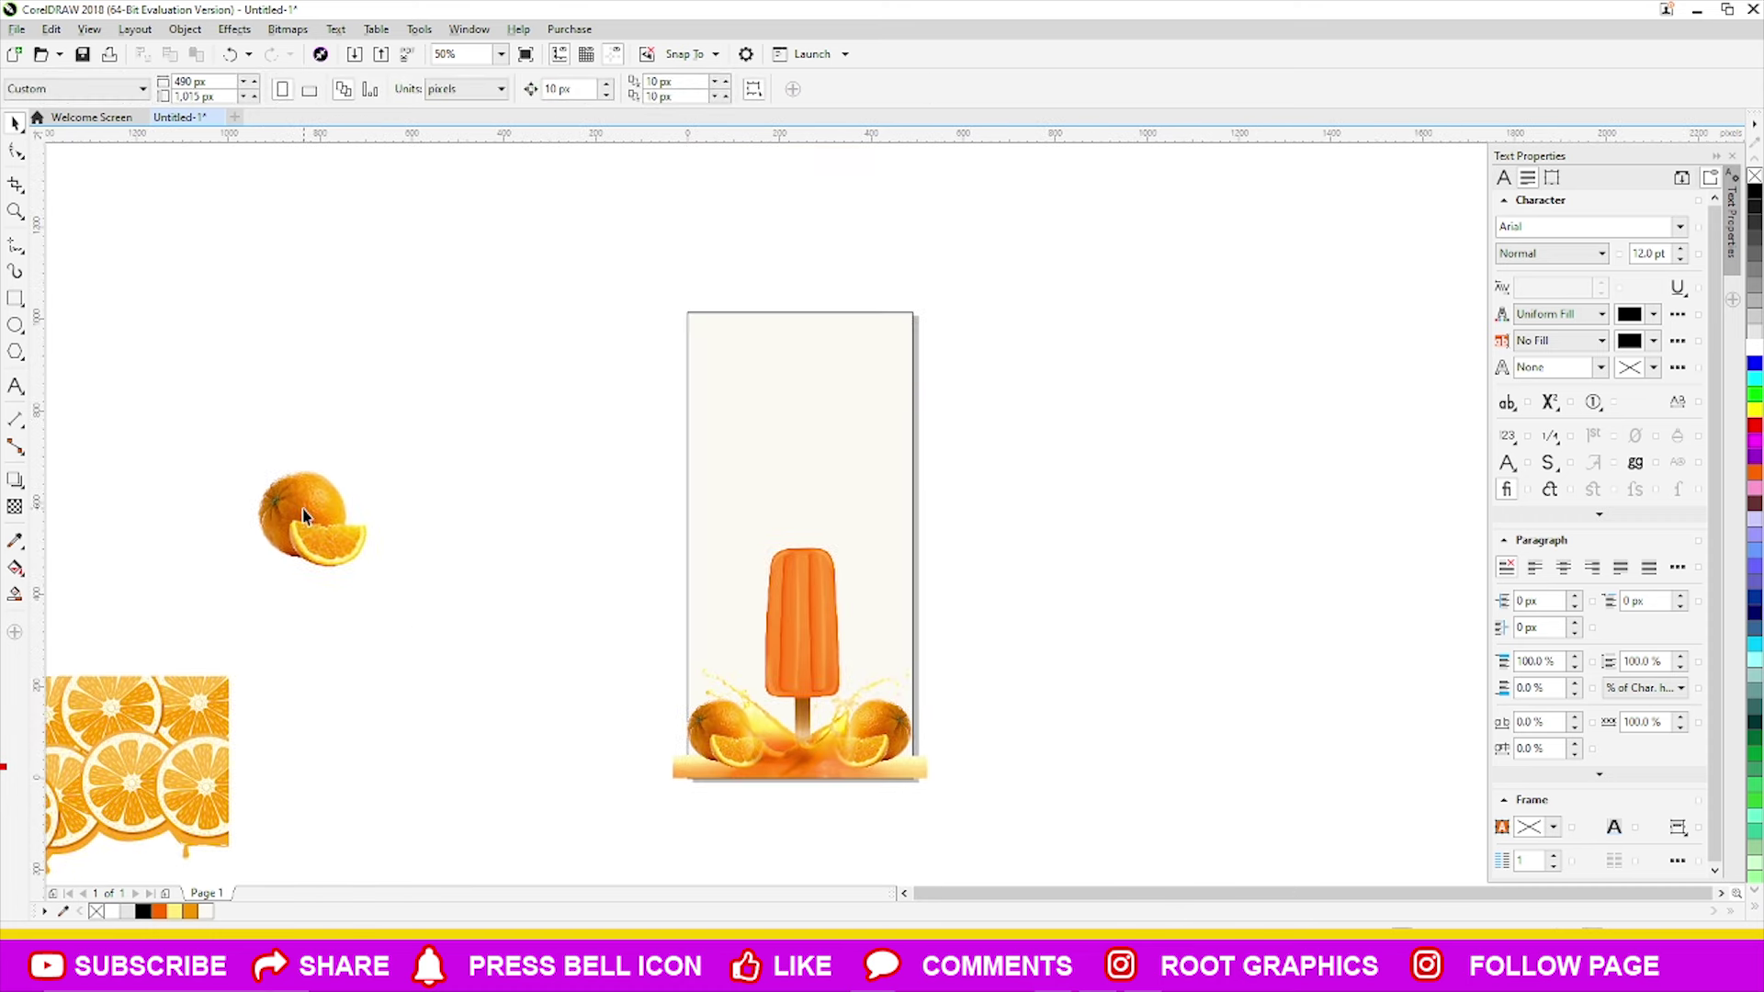
left_click_drag(308, 514, 782, 521)
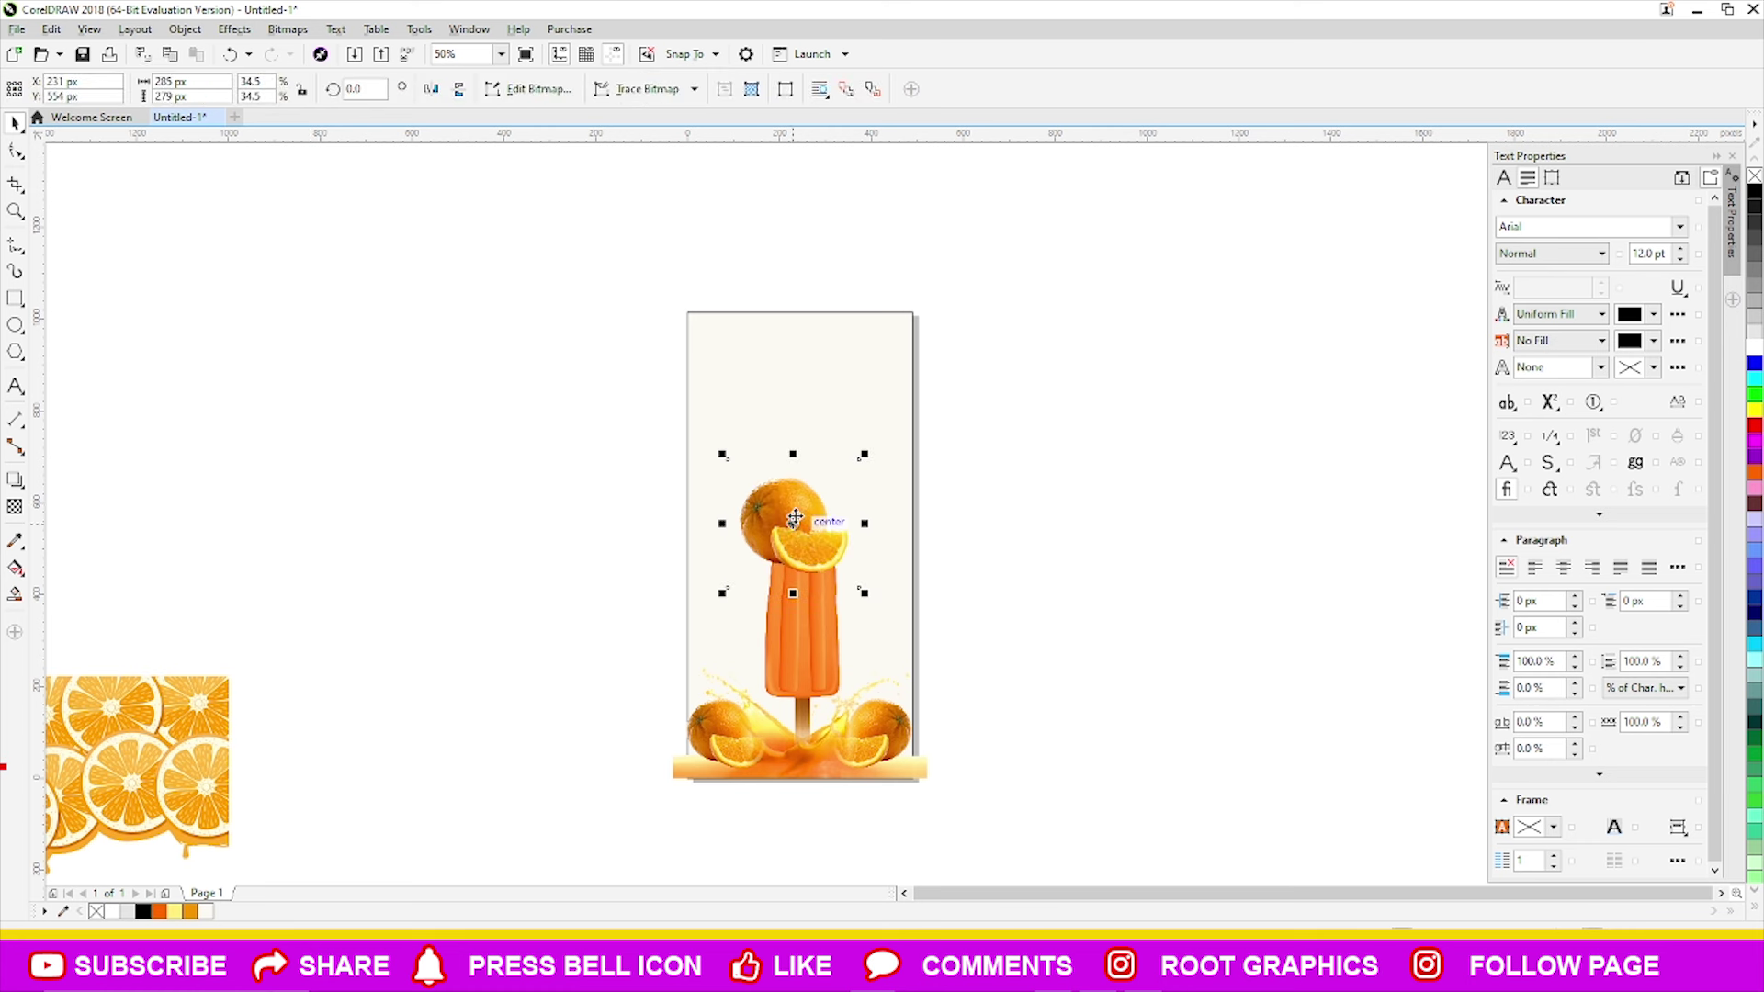
key("ctrl+z")
key("ctrl+y")
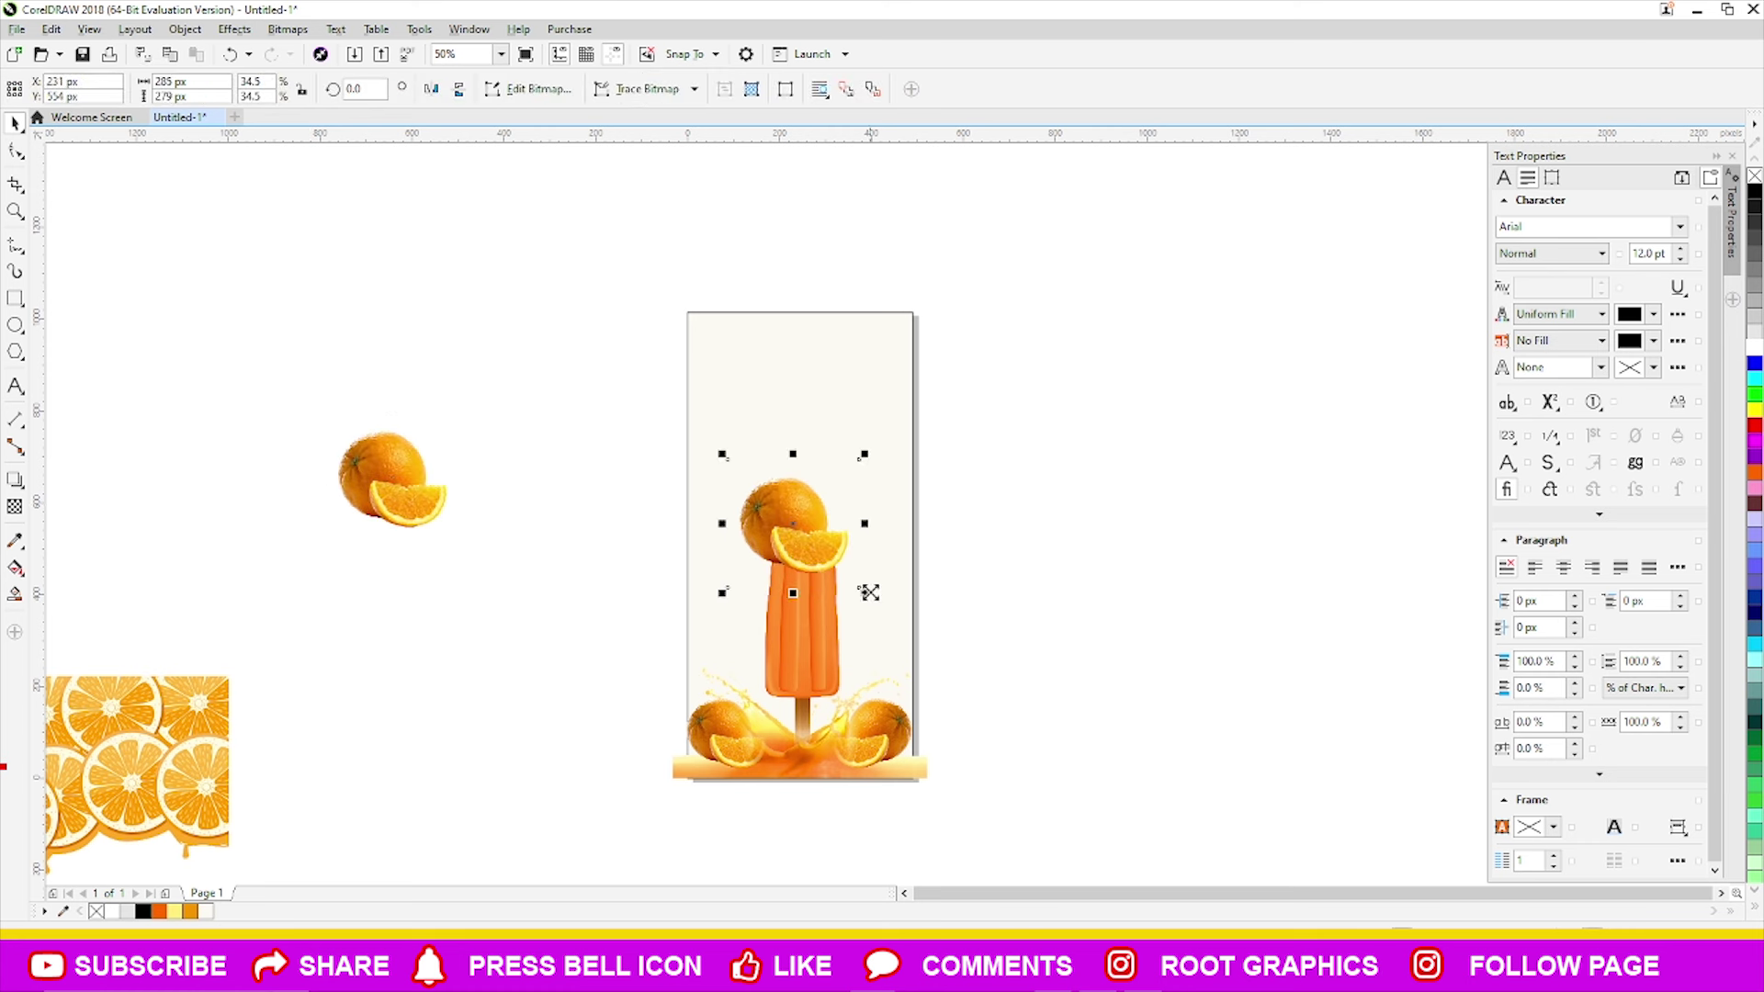
left_click_drag(864, 593, 929, 656)
left_click_drag(846, 507, 845, 625)
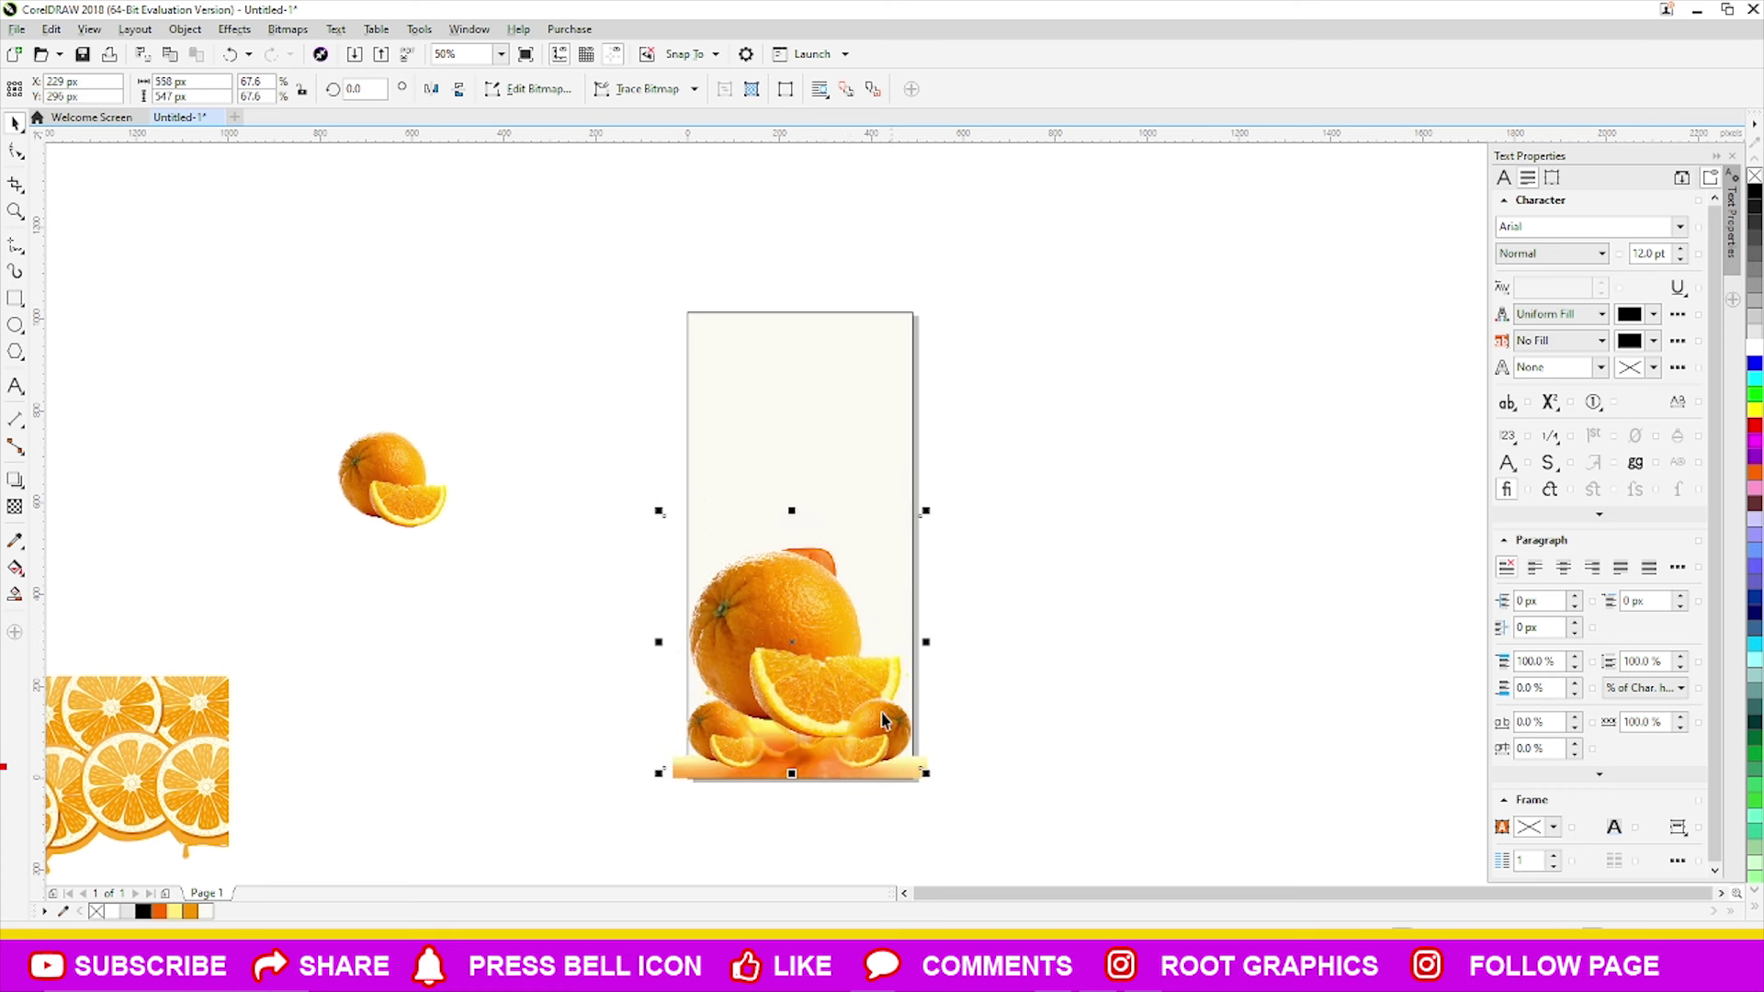
left_click_drag(926, 773, 896, 775)
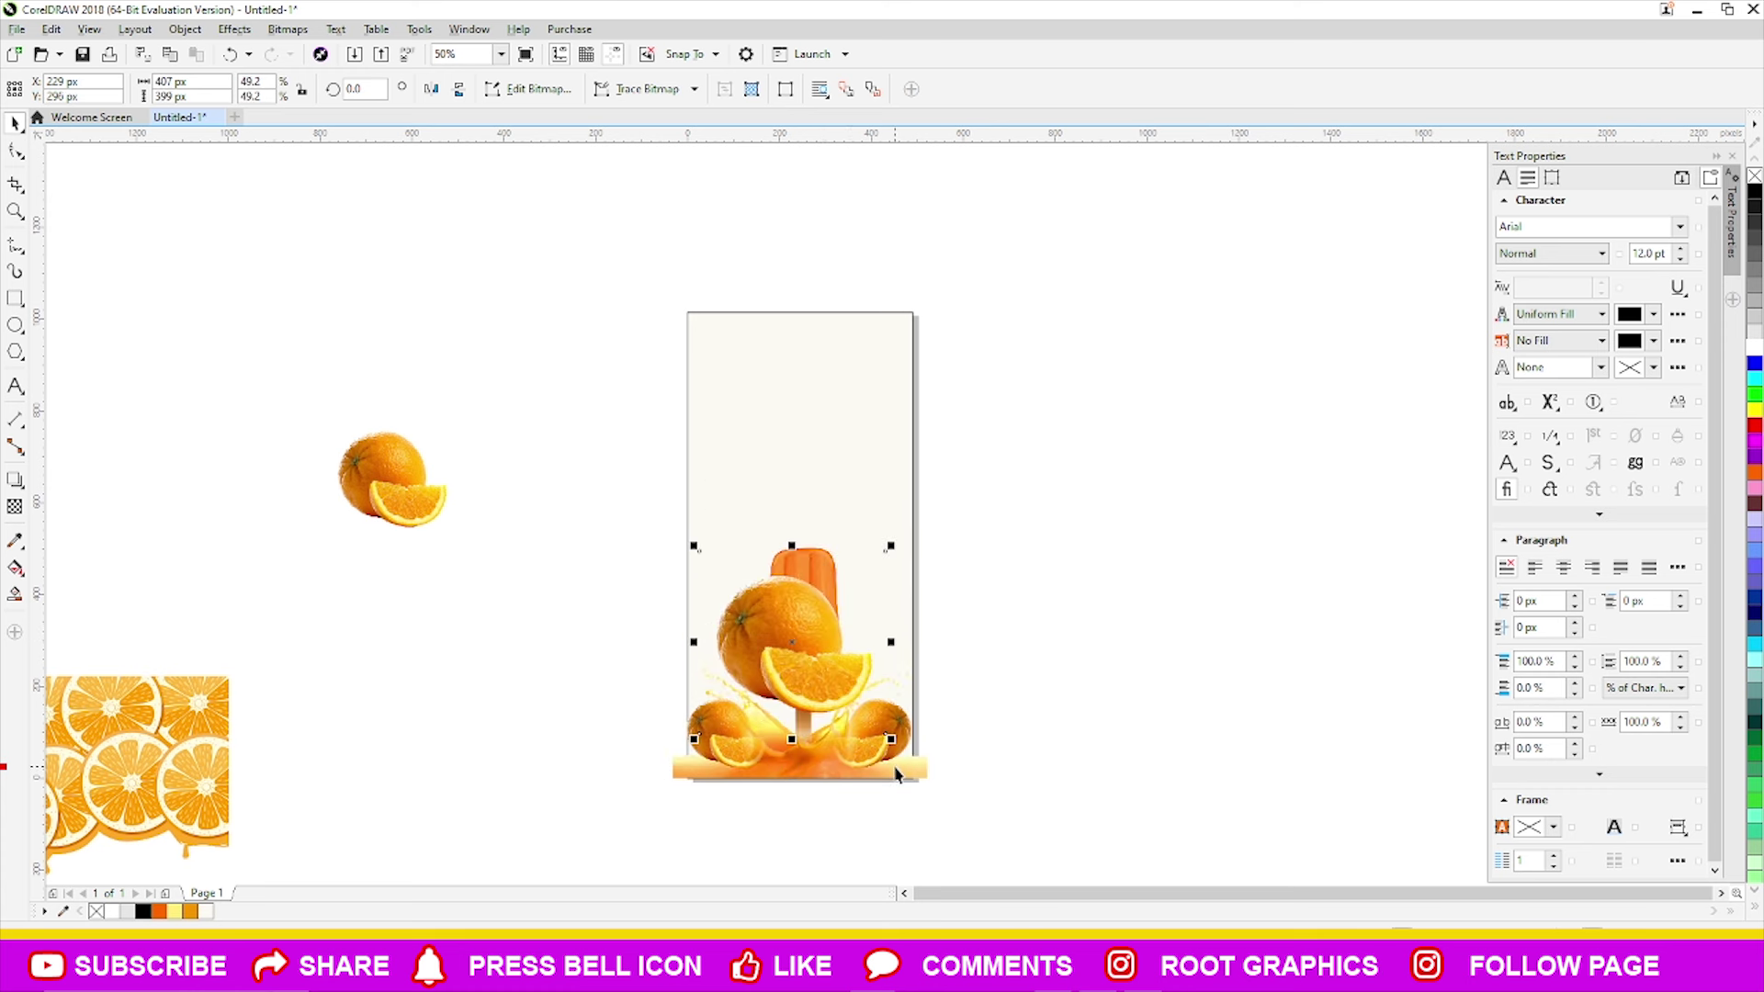
- Send the orange behind the popsicle, shrink it to about 34.2%, and nudge it down-left
key("ctrl+Page_Down")
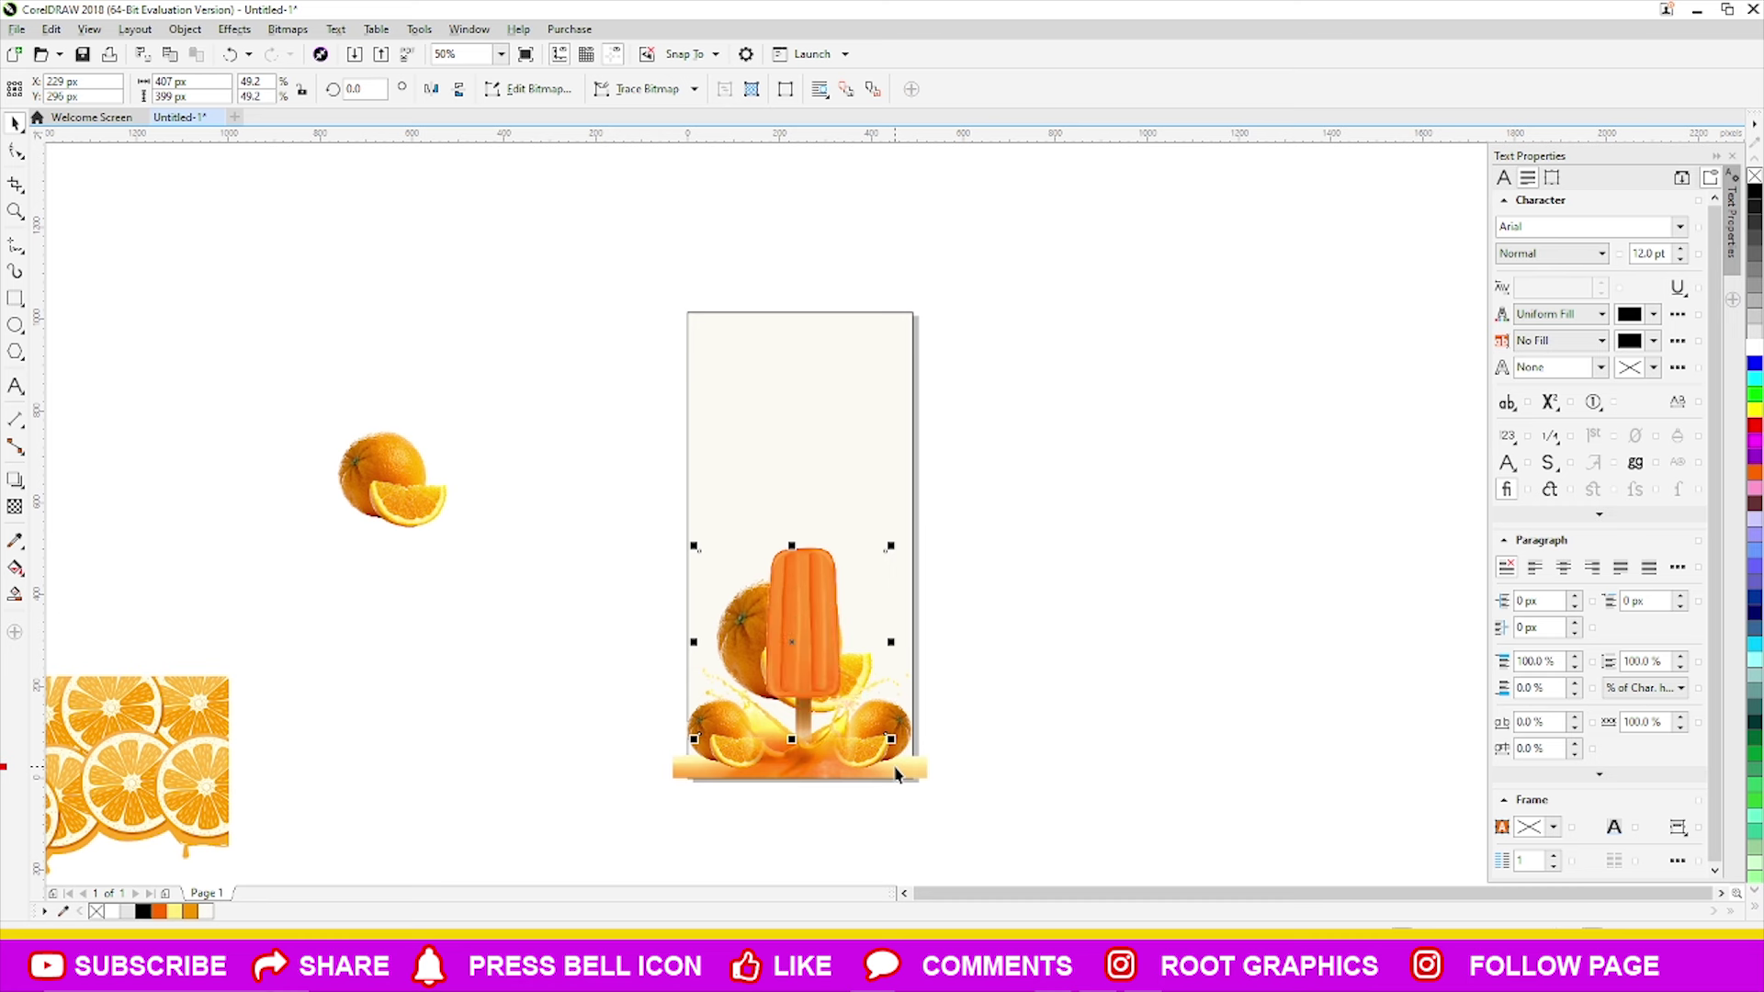
key("Down")
key("Down")
key("Down")
key("Down")
key("Down")
key("Down")
key("Down")
key("Down")
key("Left")
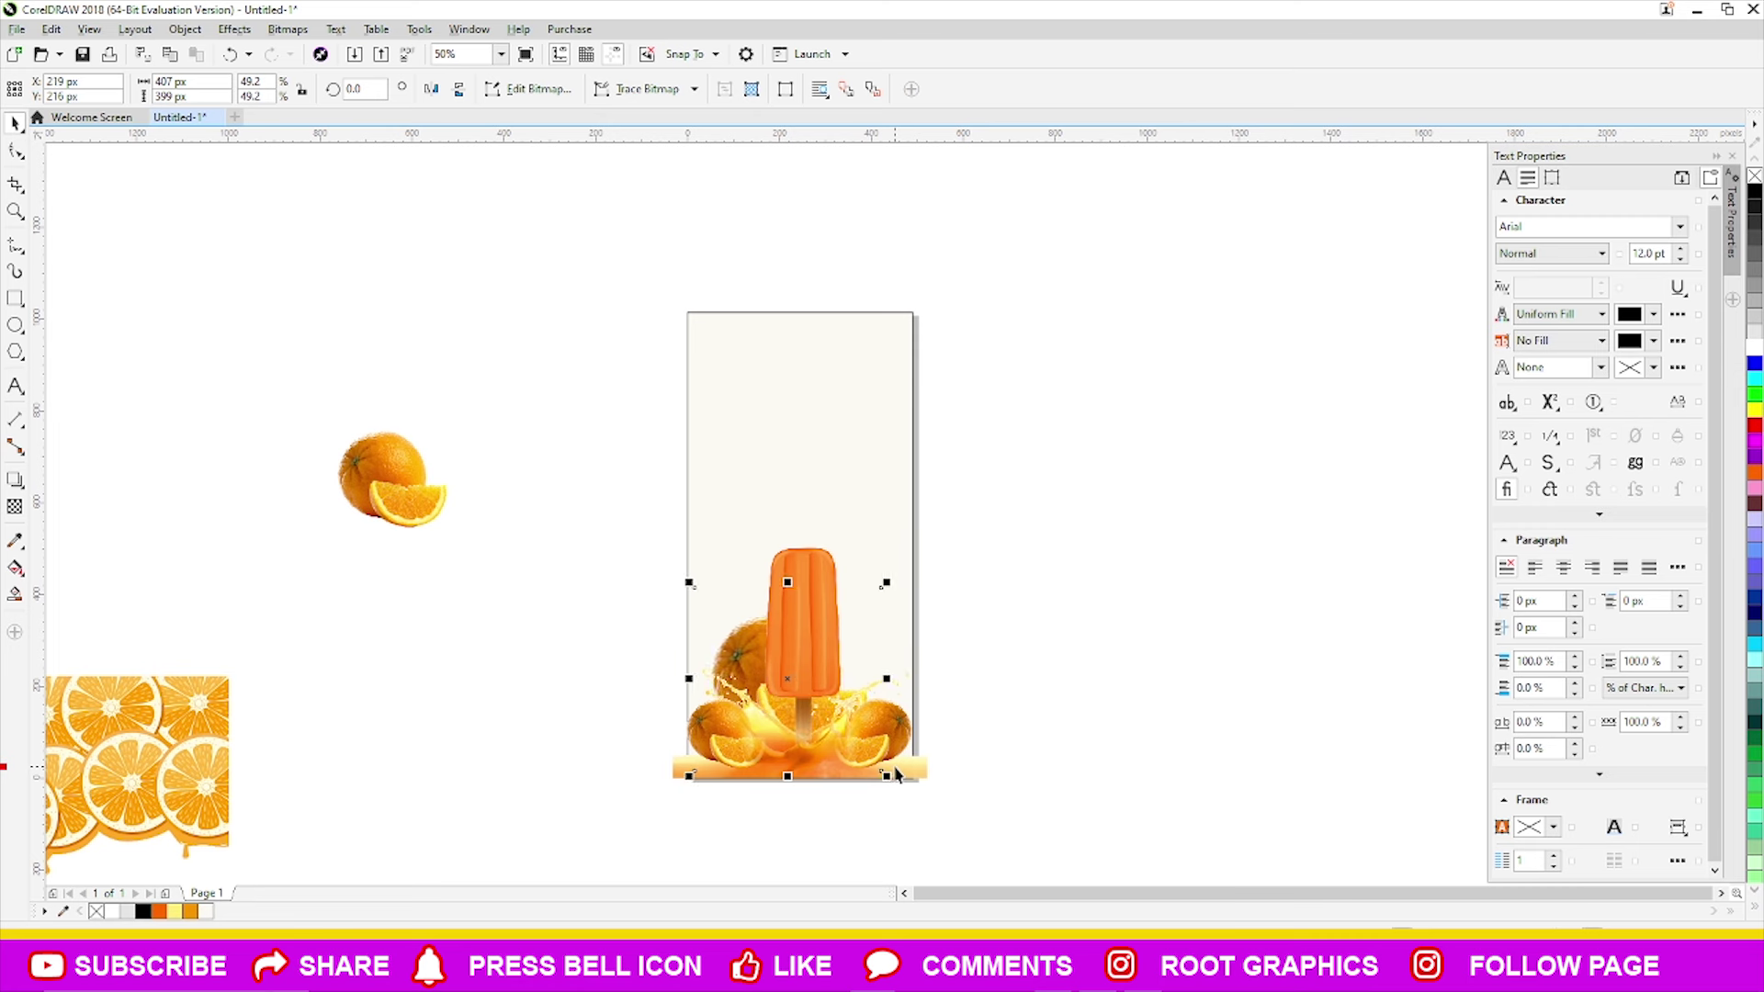
key("Down")
key("Down")
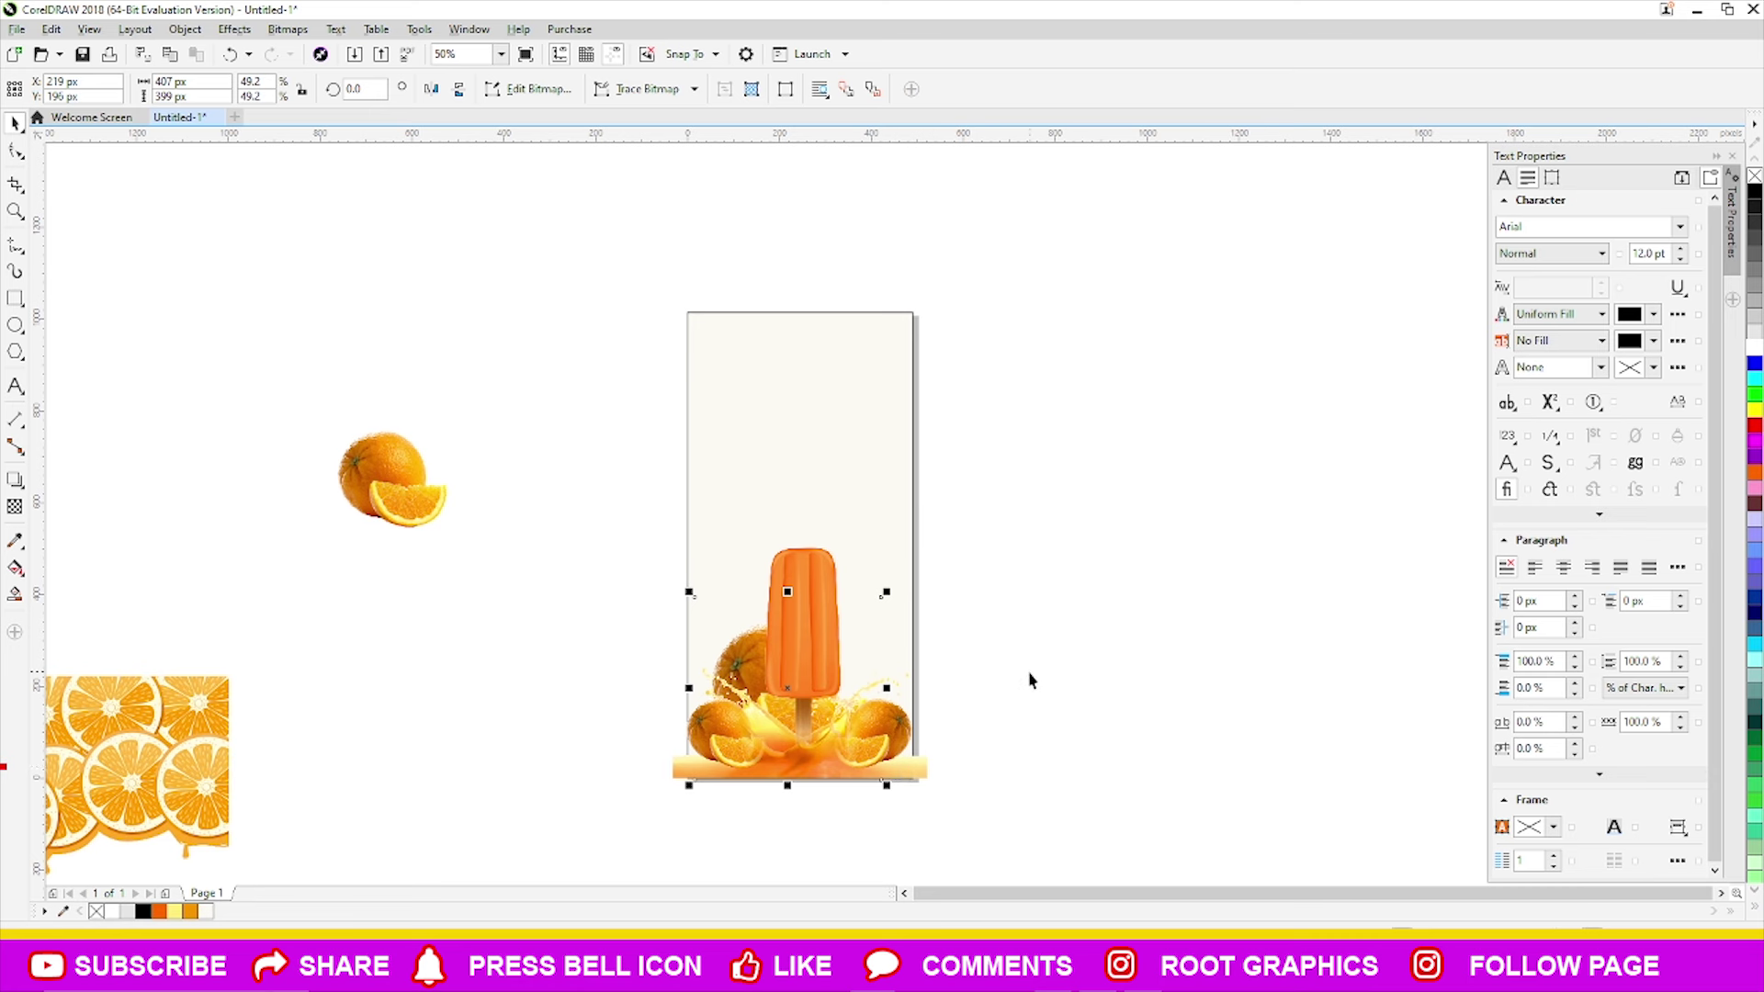
left_click_drag(887, 786, 859, 782)
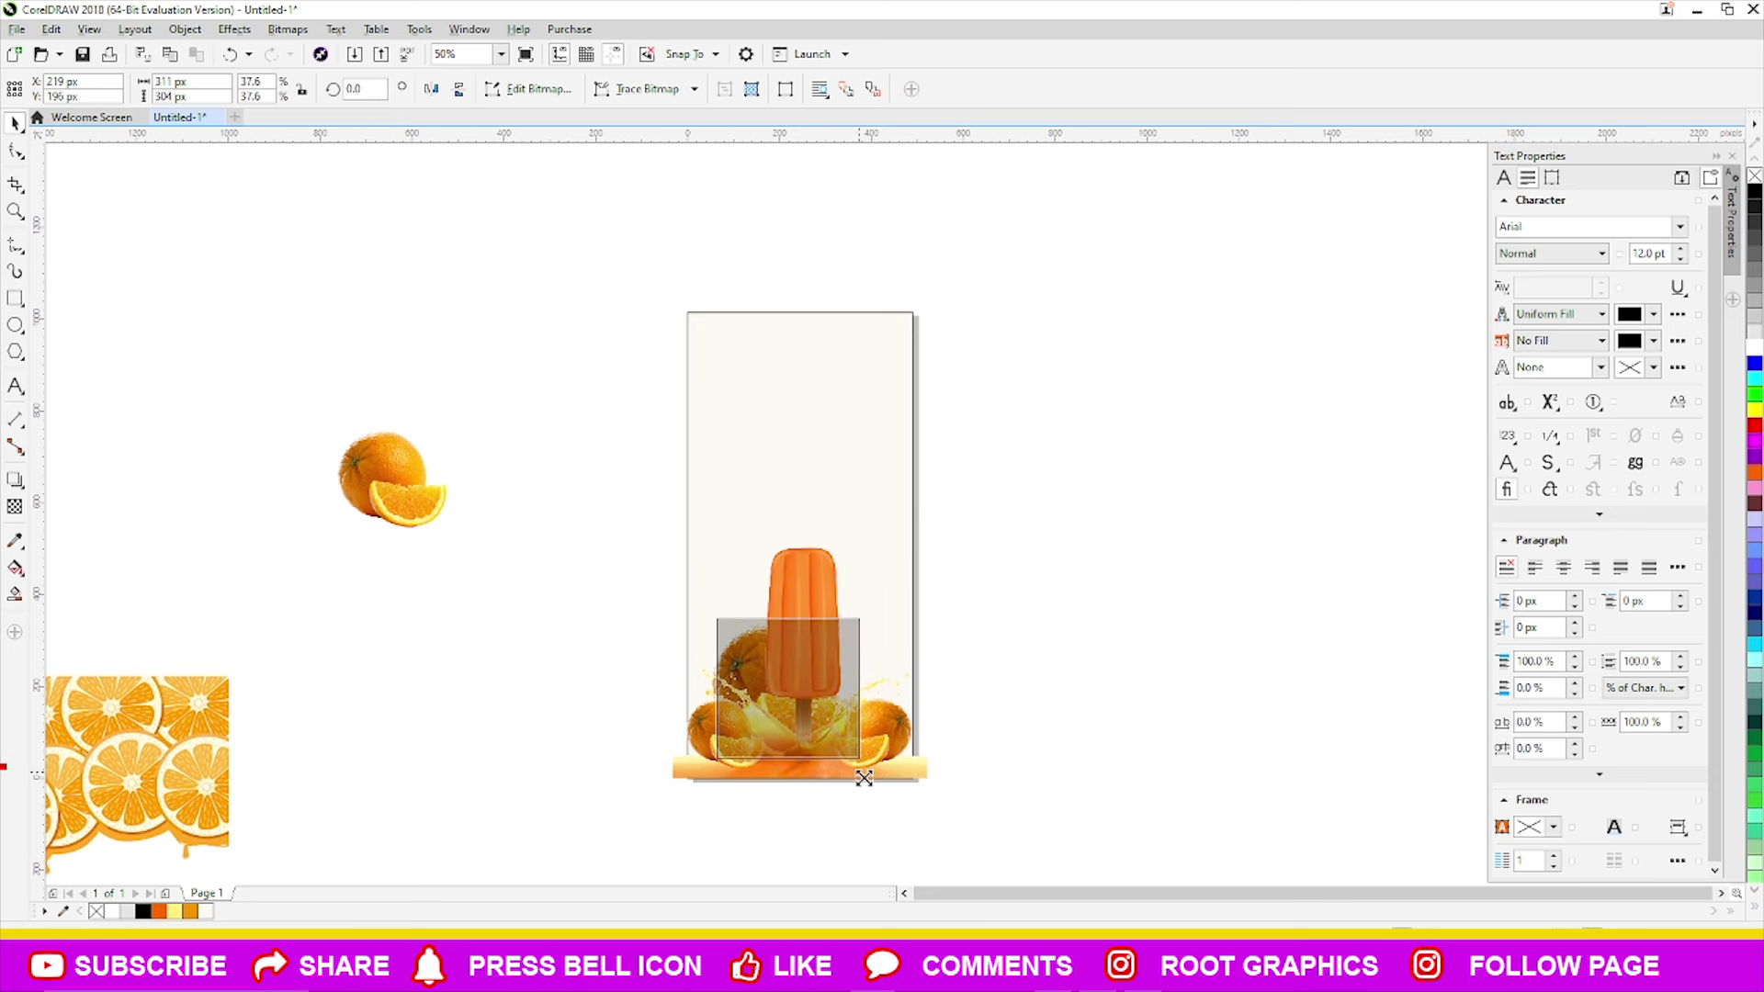
key("Left")
key("Left")
key("Left")
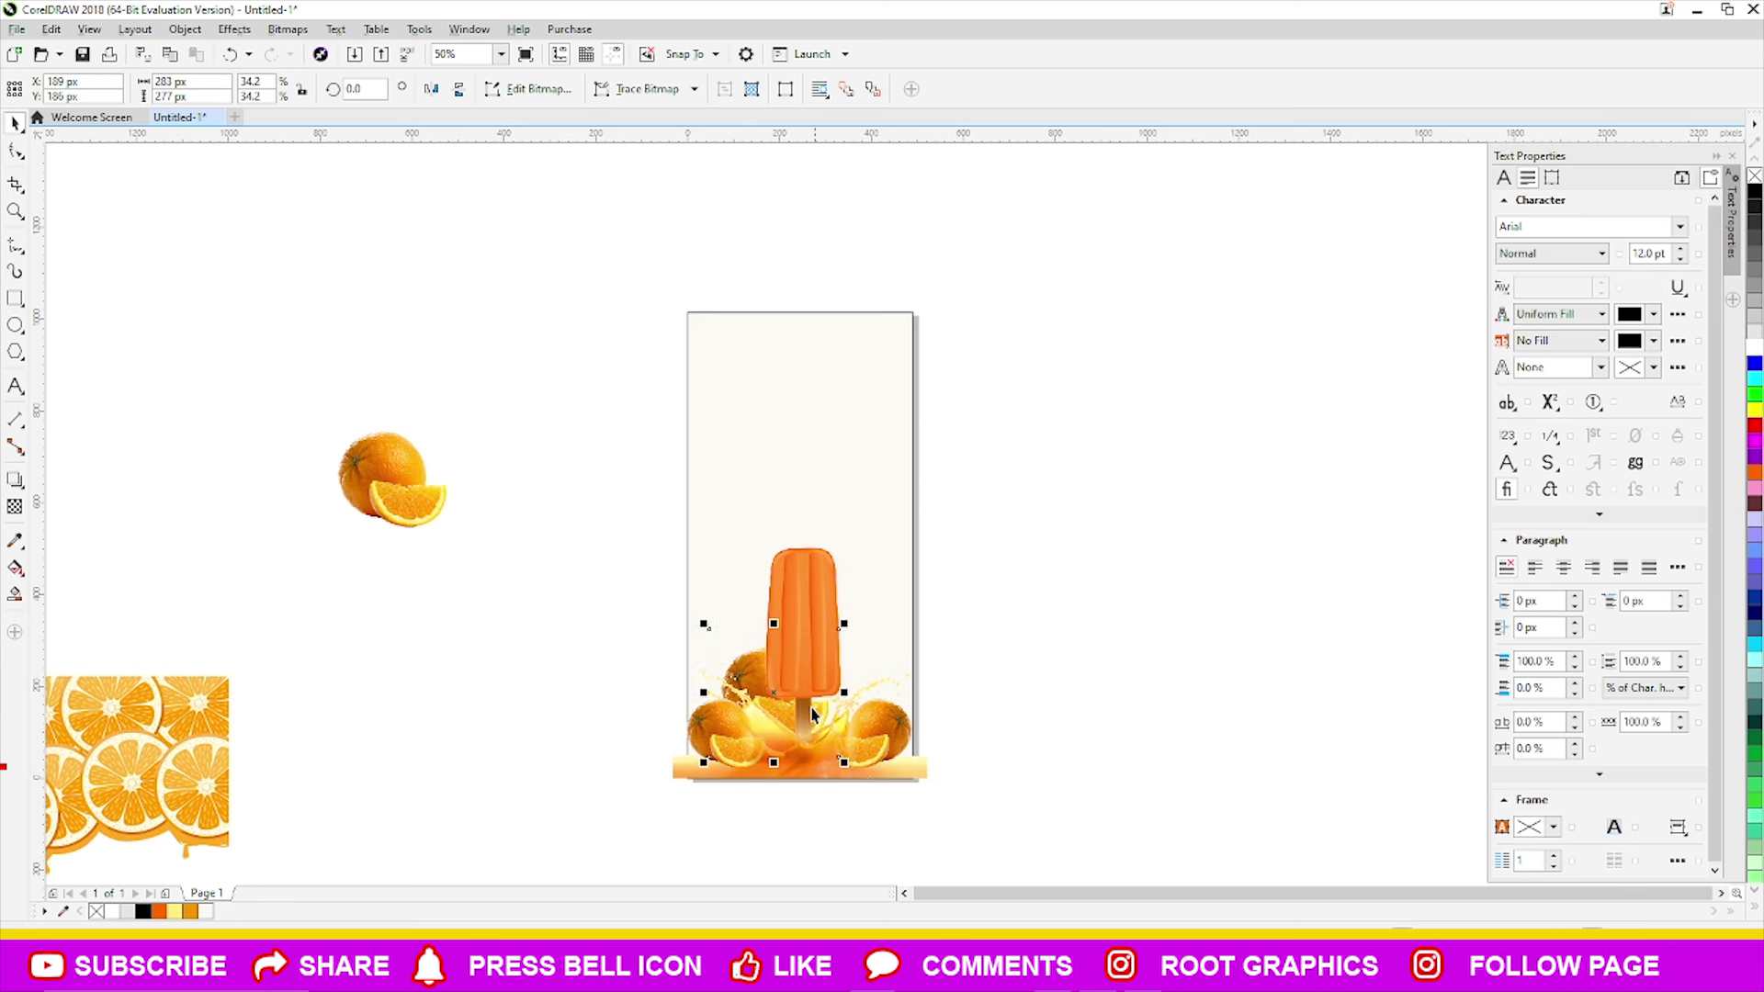
- Place a copy of the orange right of the popsicle and tilt it
left_click_drag(779, 701, 871, 703)
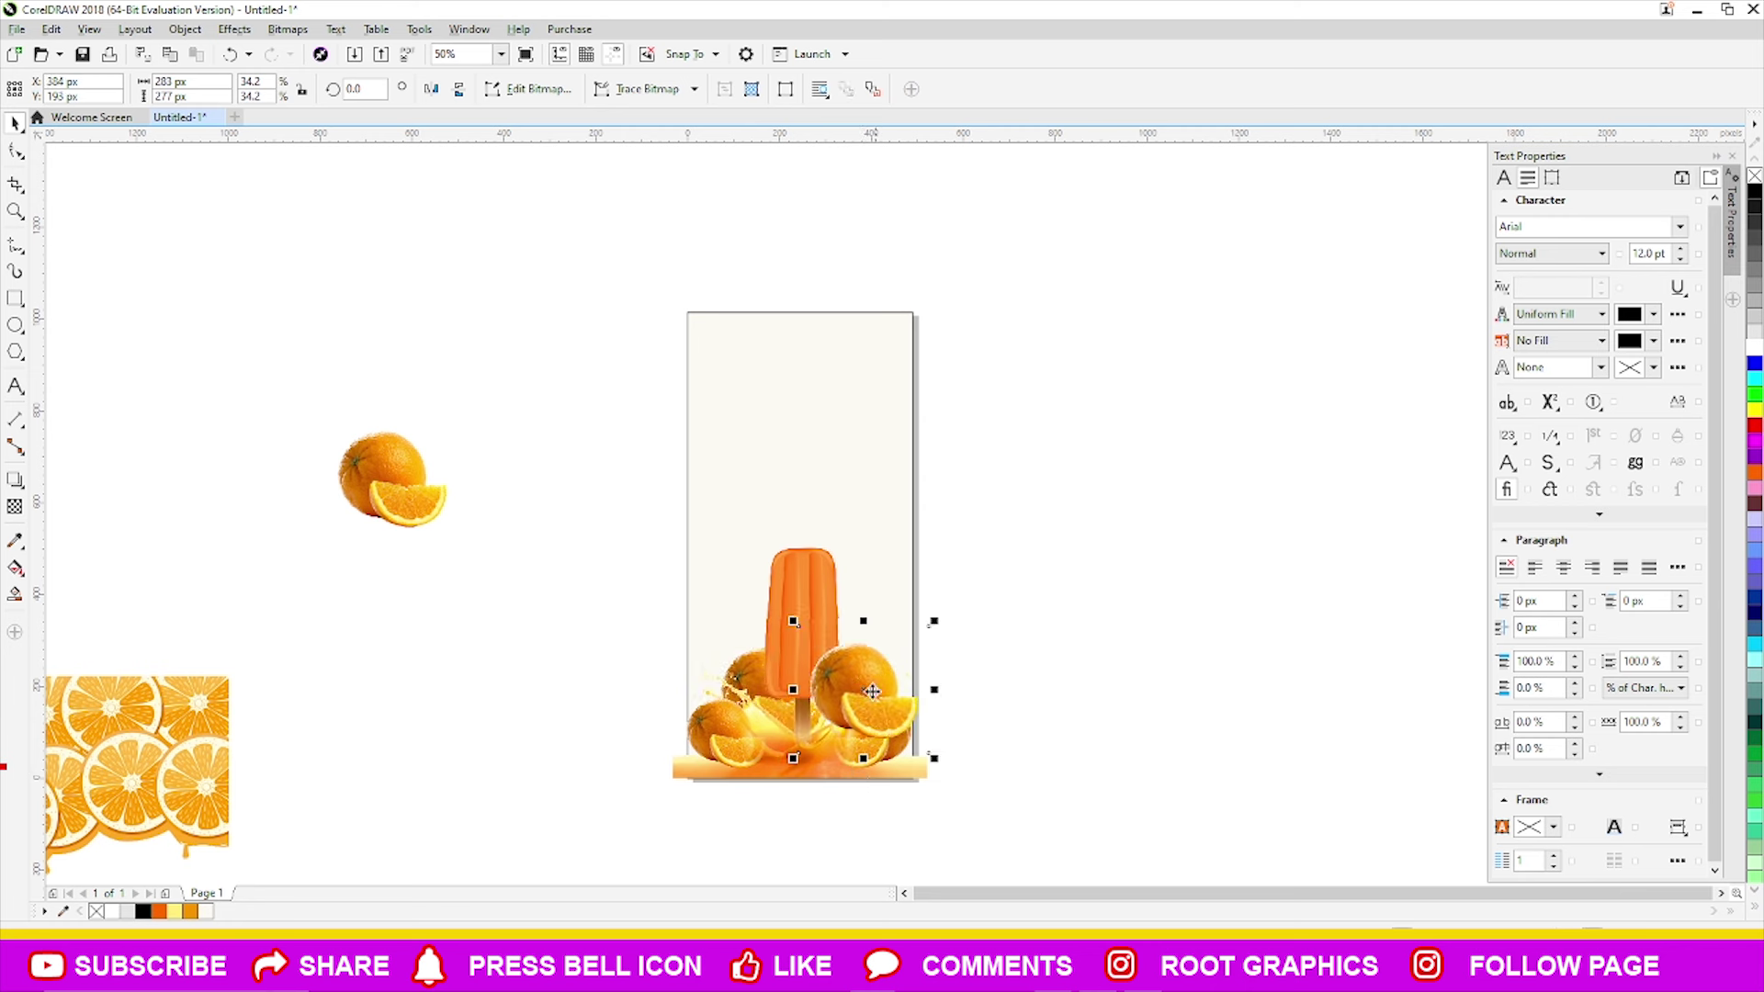
left_click(863, 690)
left_click_drag(960, 593, 951, 677)
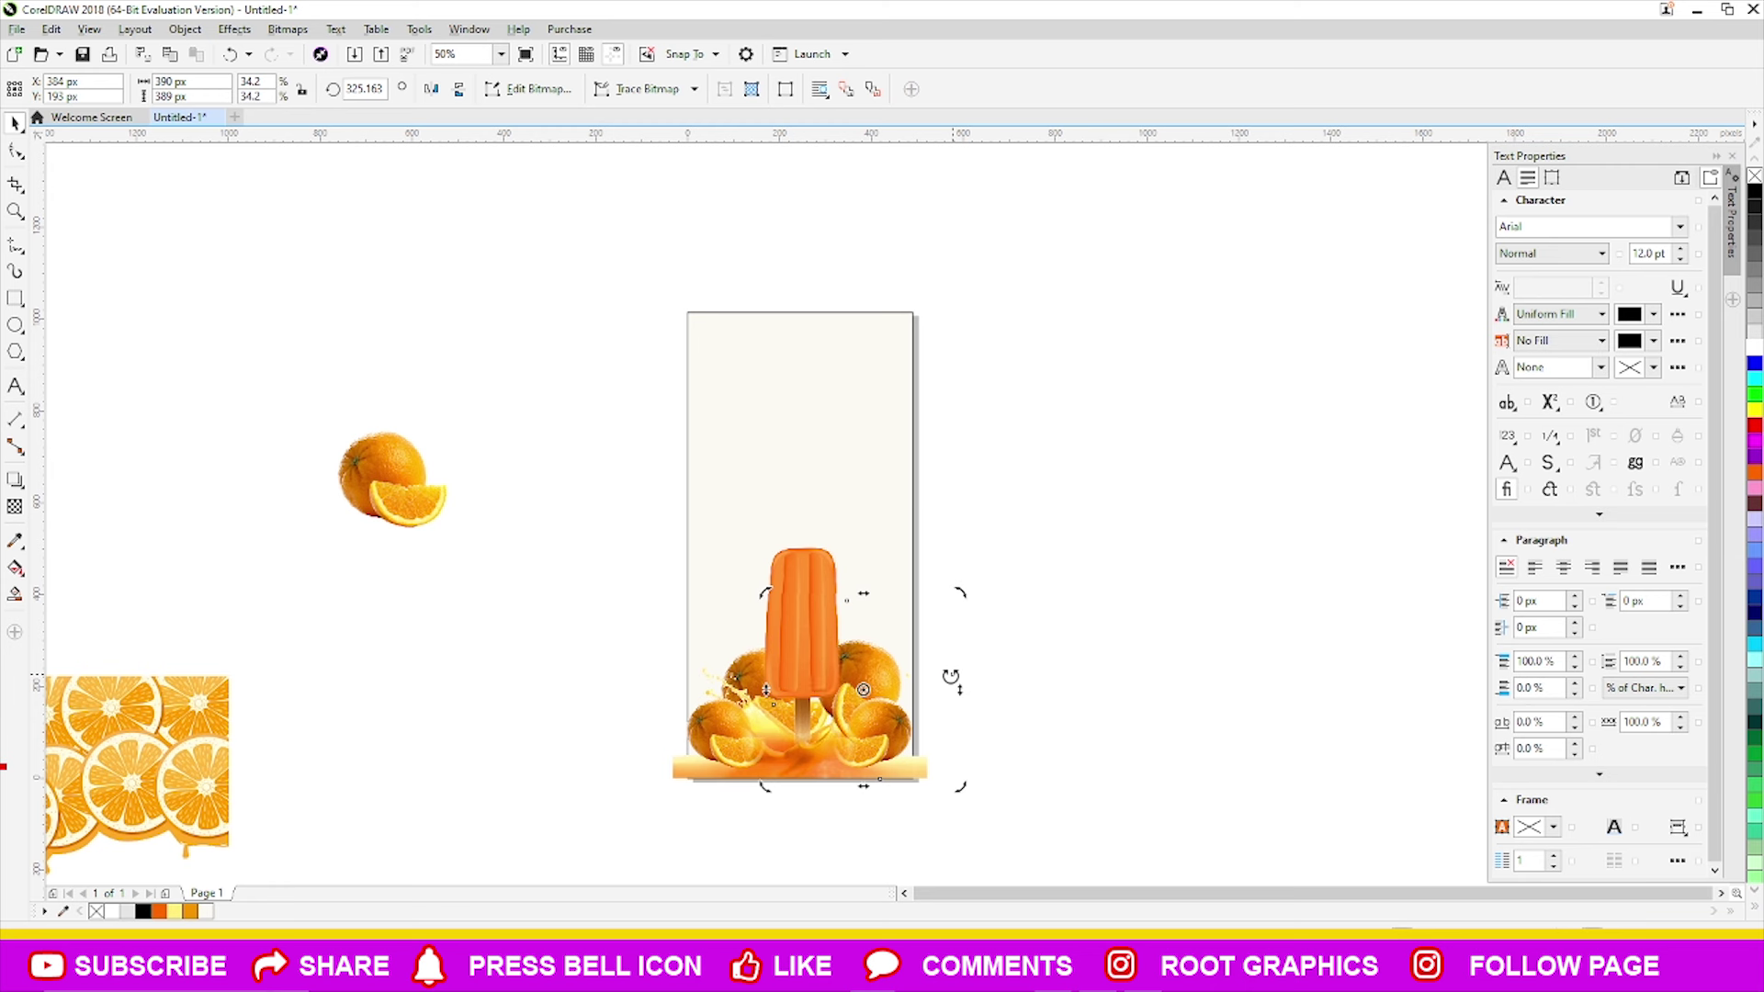
key("Left")
key("Left")
key("Right")
key("Down")
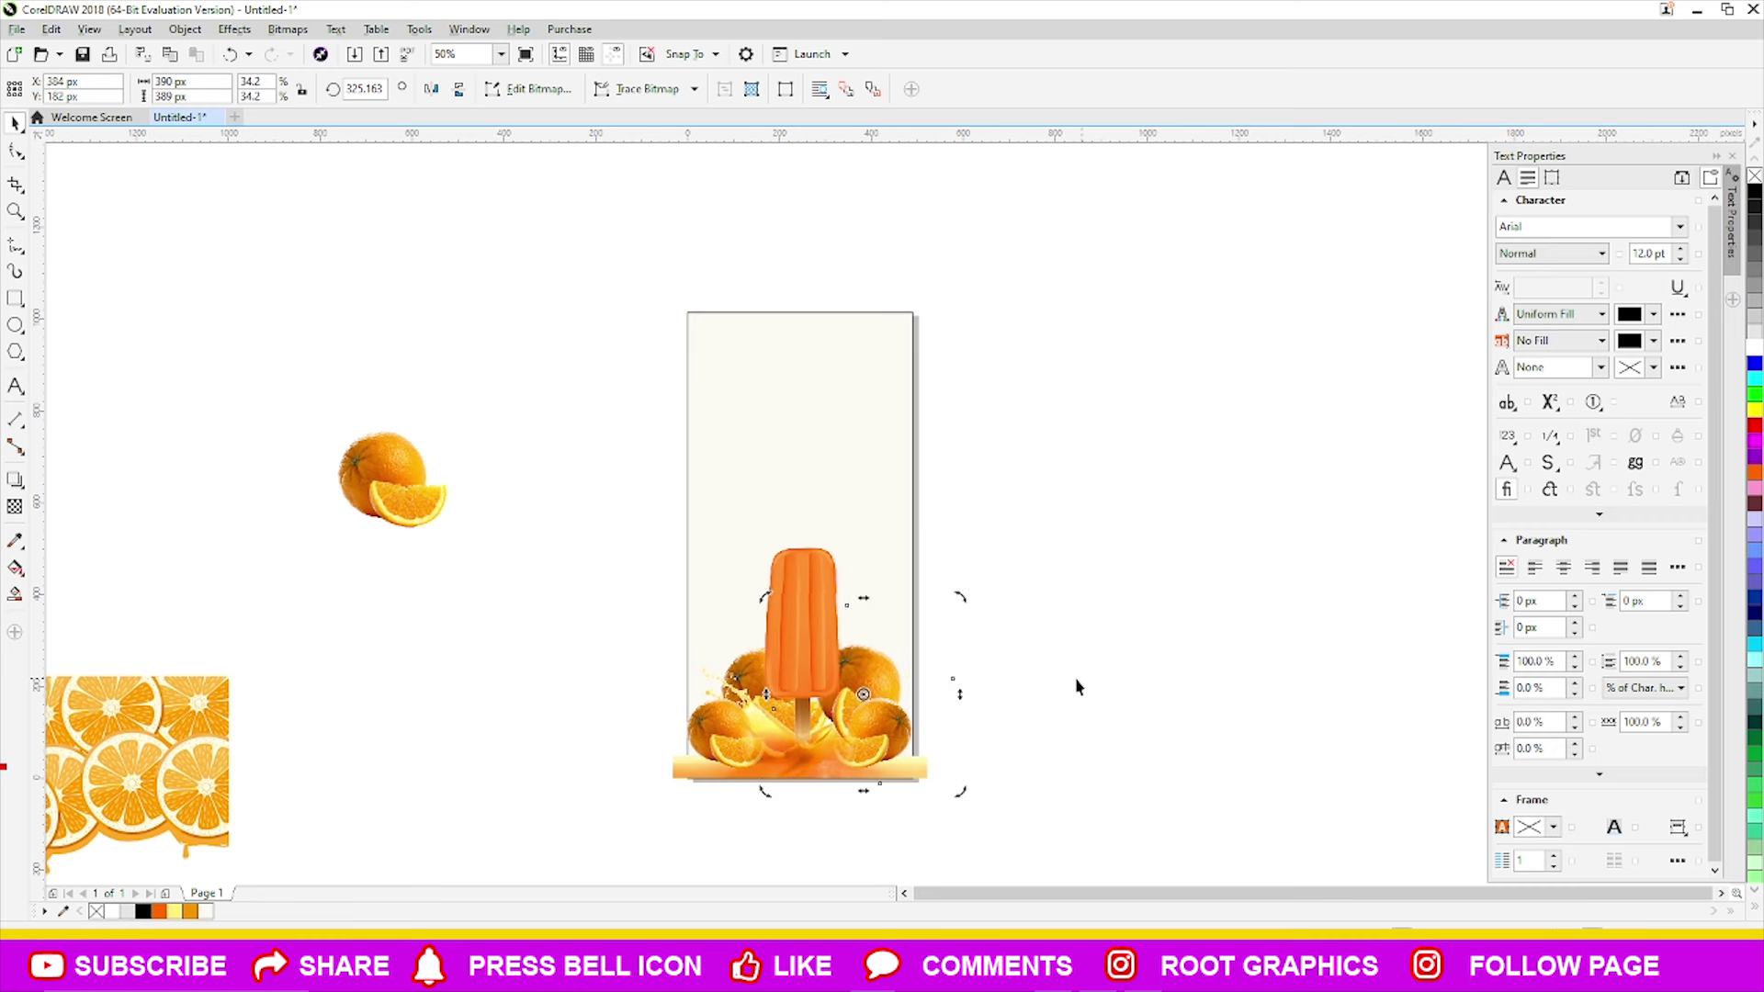
- Rotate the right orange to about 143° and nudge it slightly left and down
left_click_drag(969, 602, 916, 806)
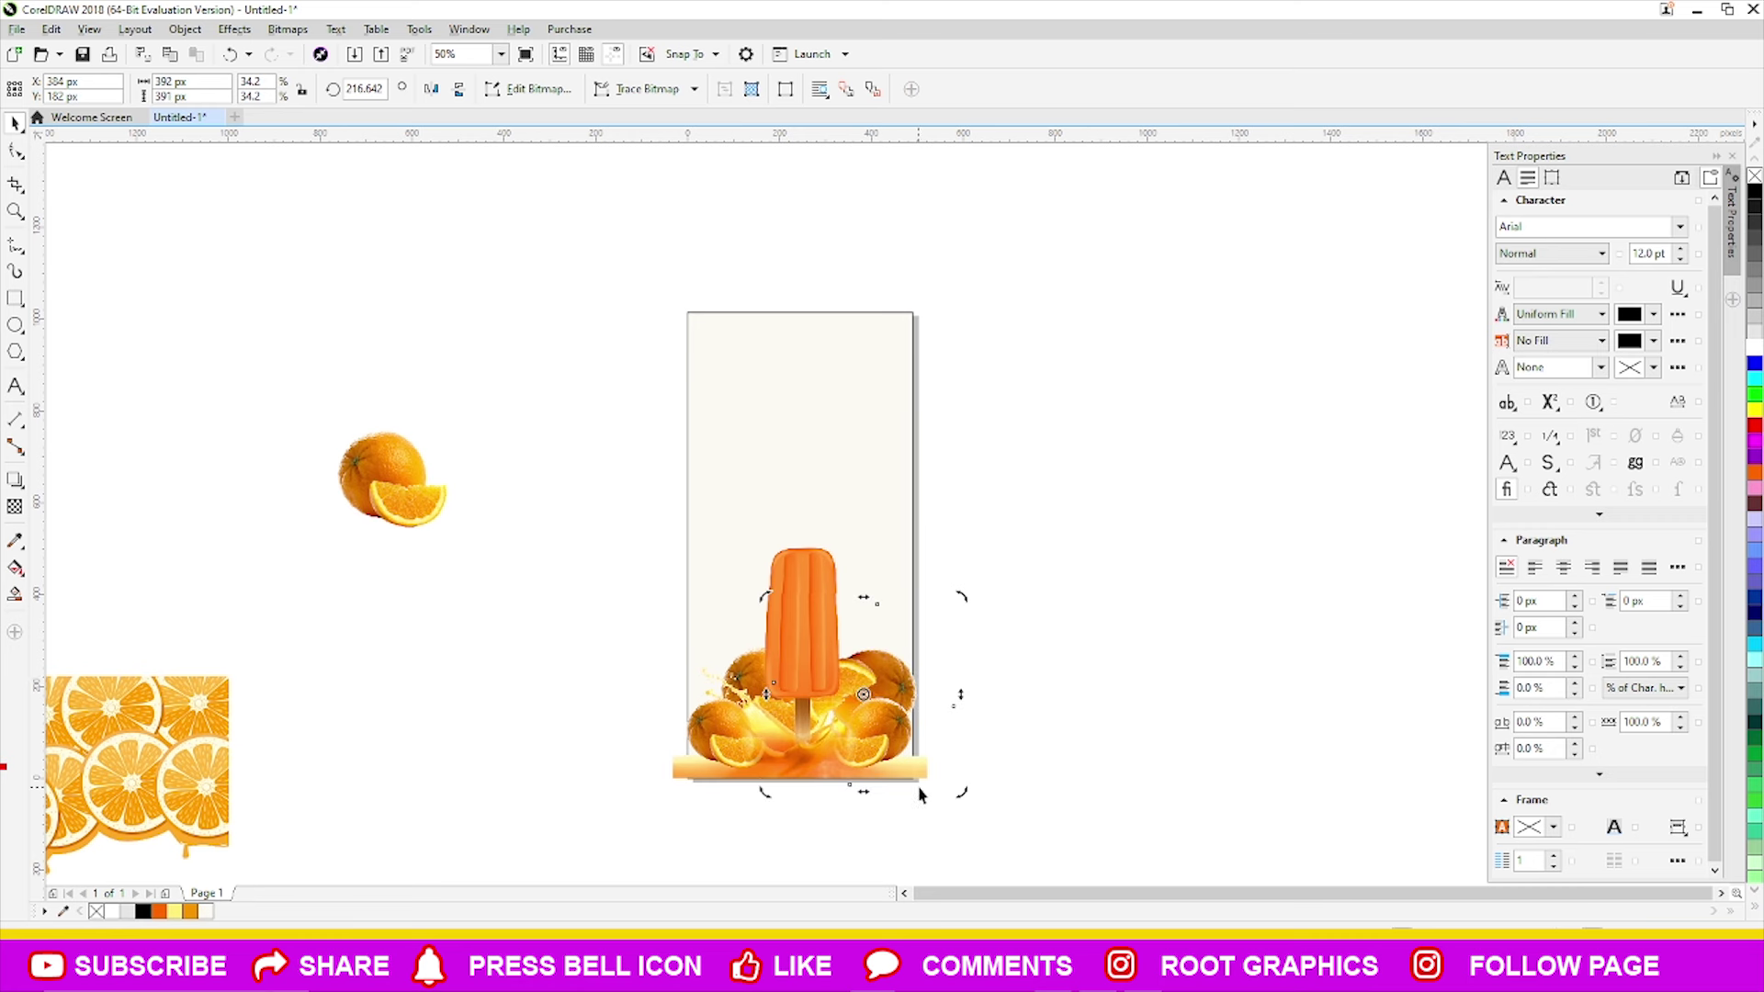
key("ctrl+z")
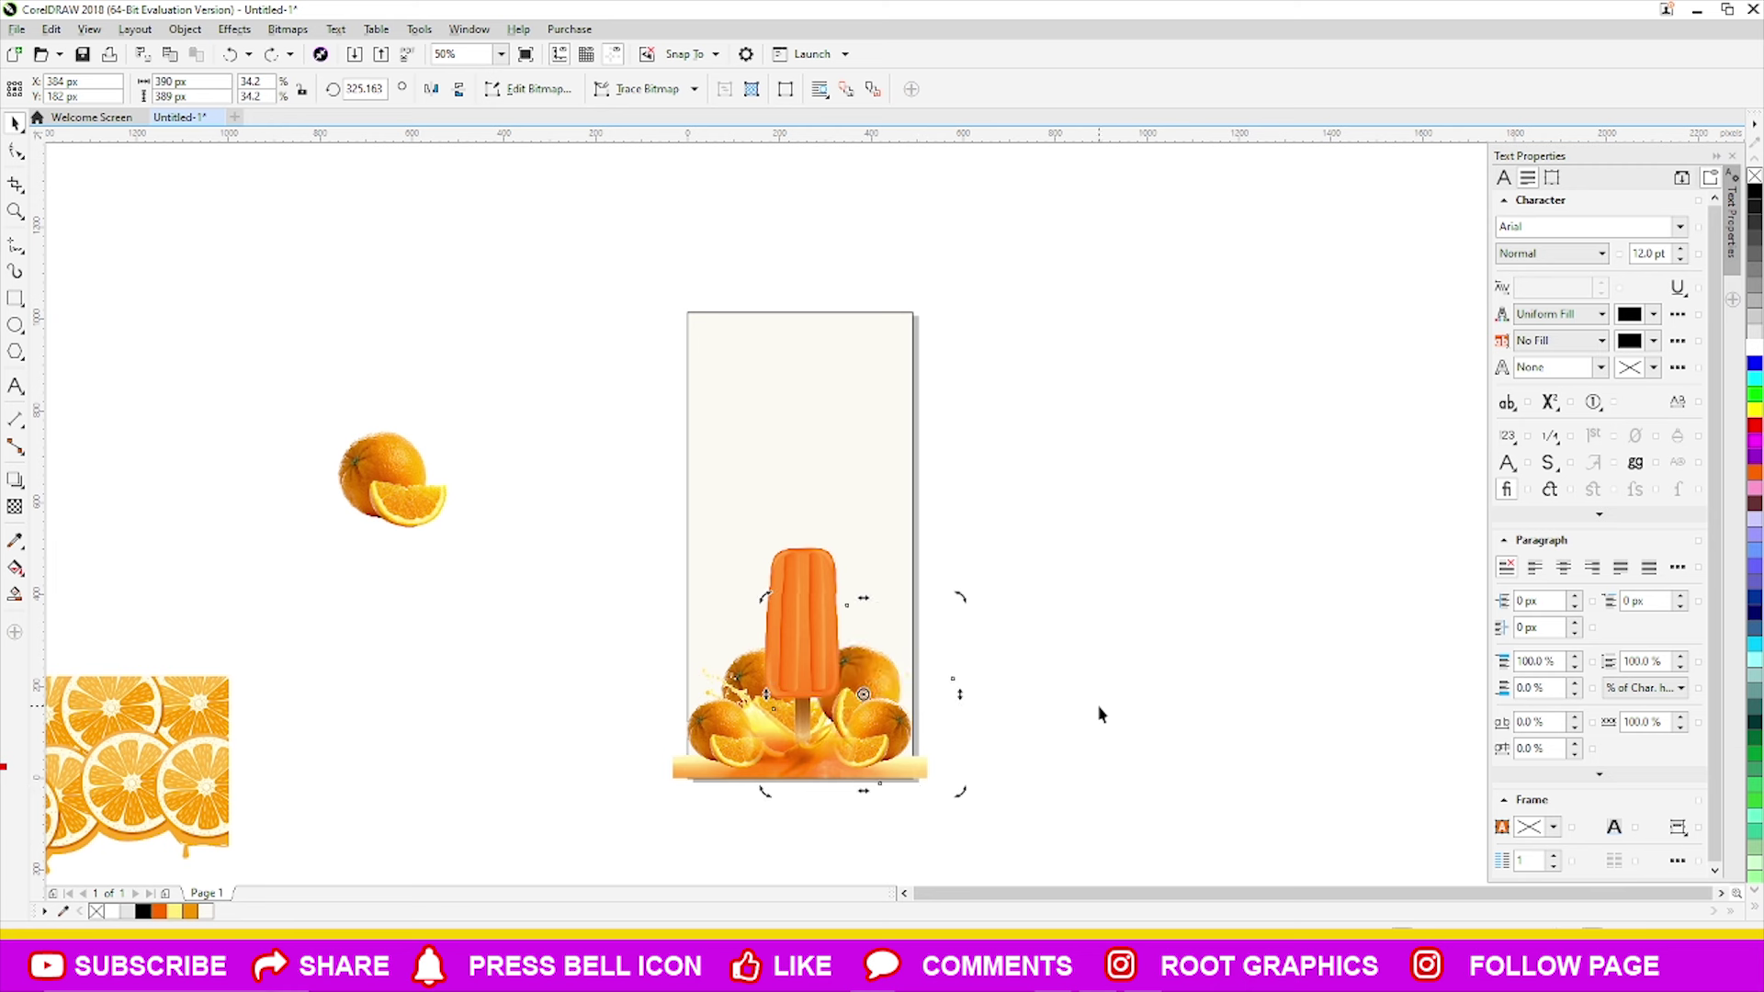
key("ctrl+shift+z")
key("ctrl+z")
key("ctrl+shift+z")
left_click_drag(959, 599, 982, 661)
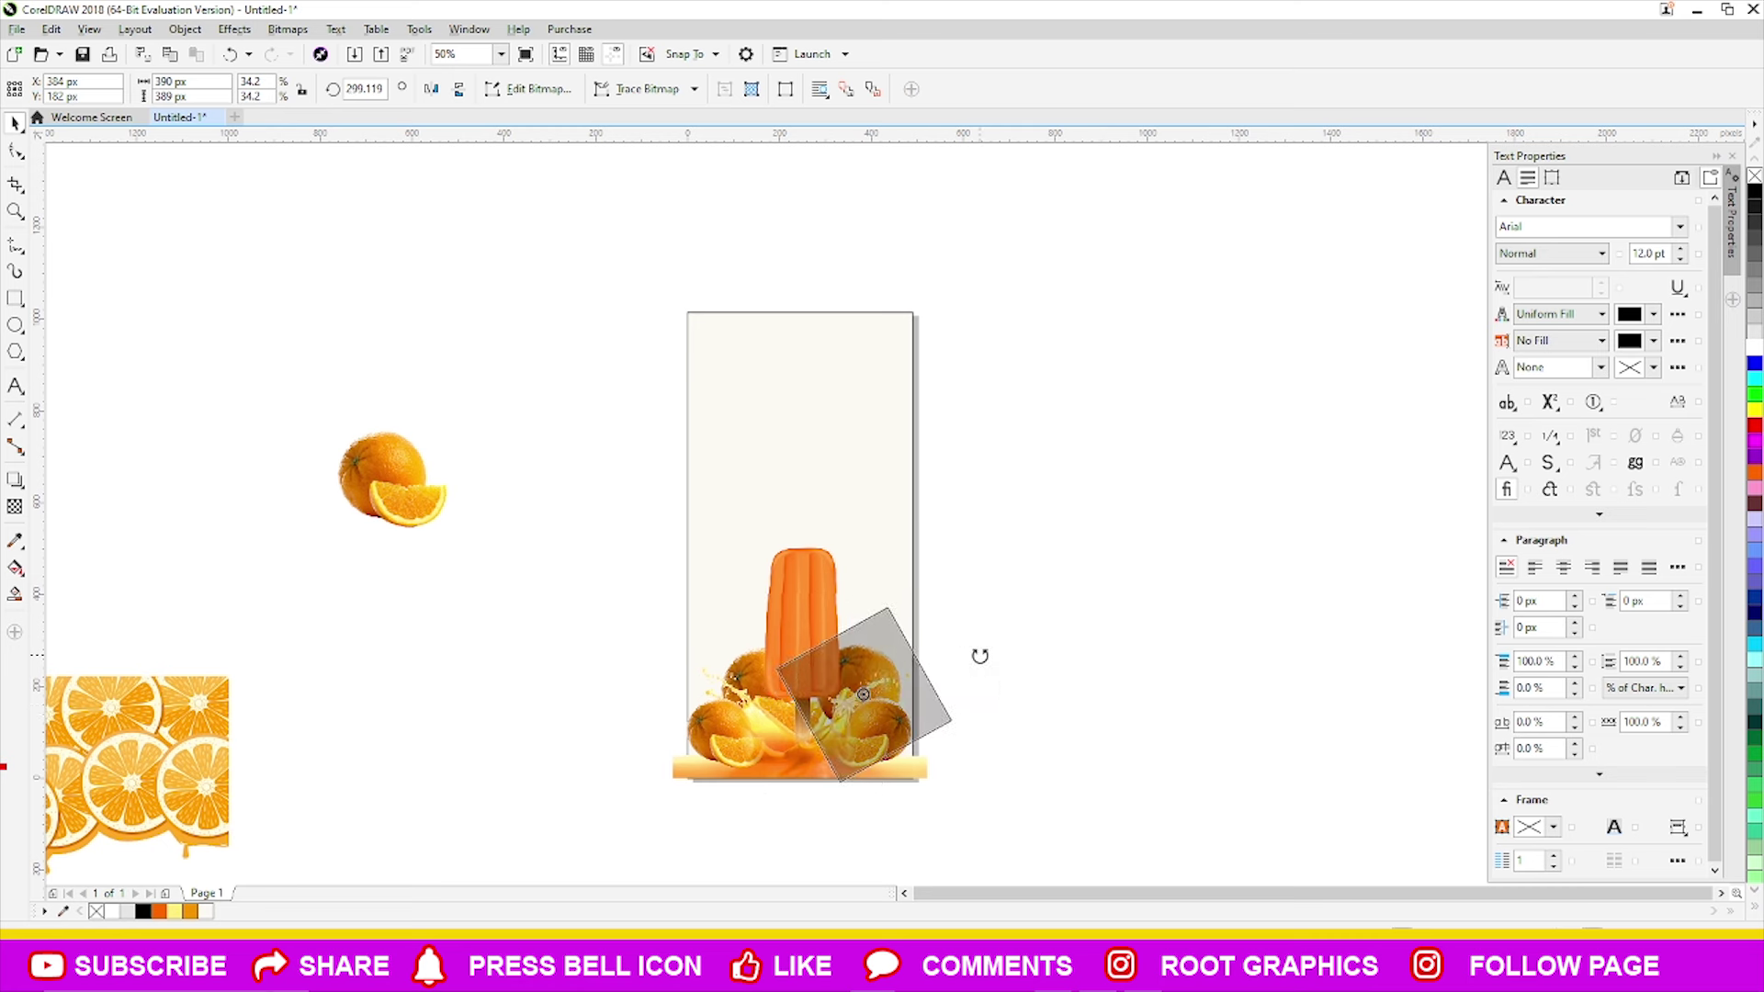
mouse_move(959, 599)
left_mouse_down()
mouse_move(1000, 669)
mouse_move(937, 733)
left_mouse_up()
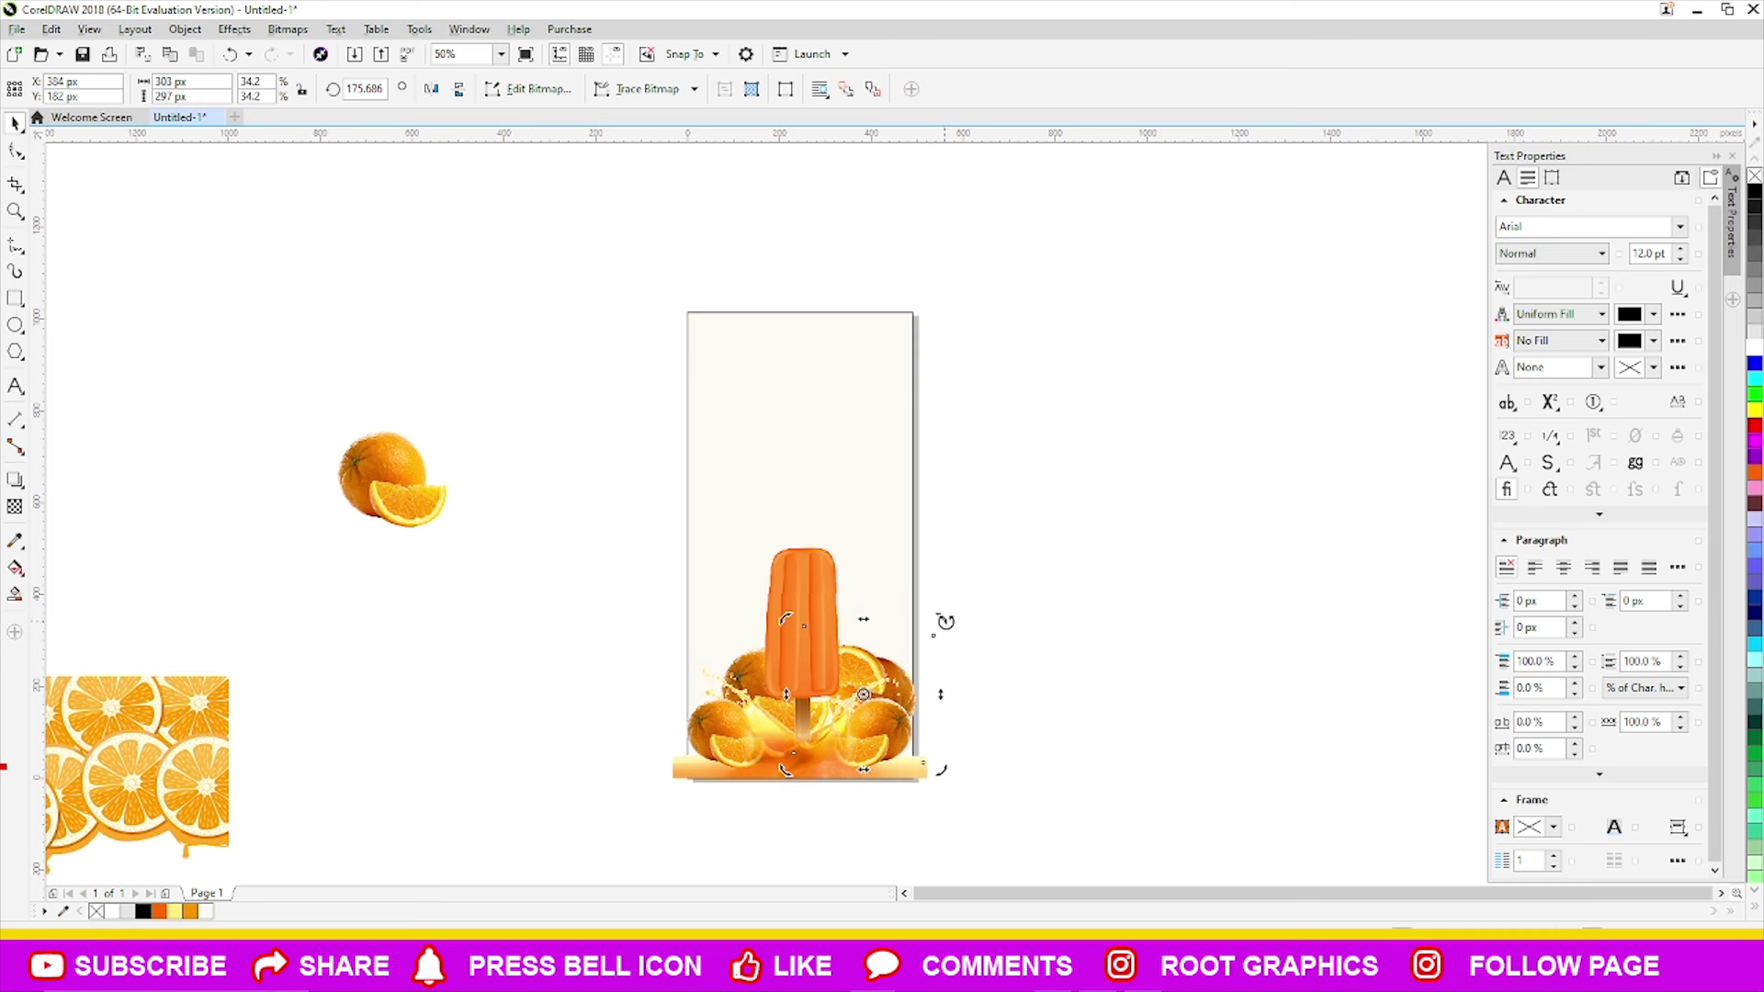
left_click_drag(938, 634, 969, 682)
key("Left")
key("Down")
key("Down")
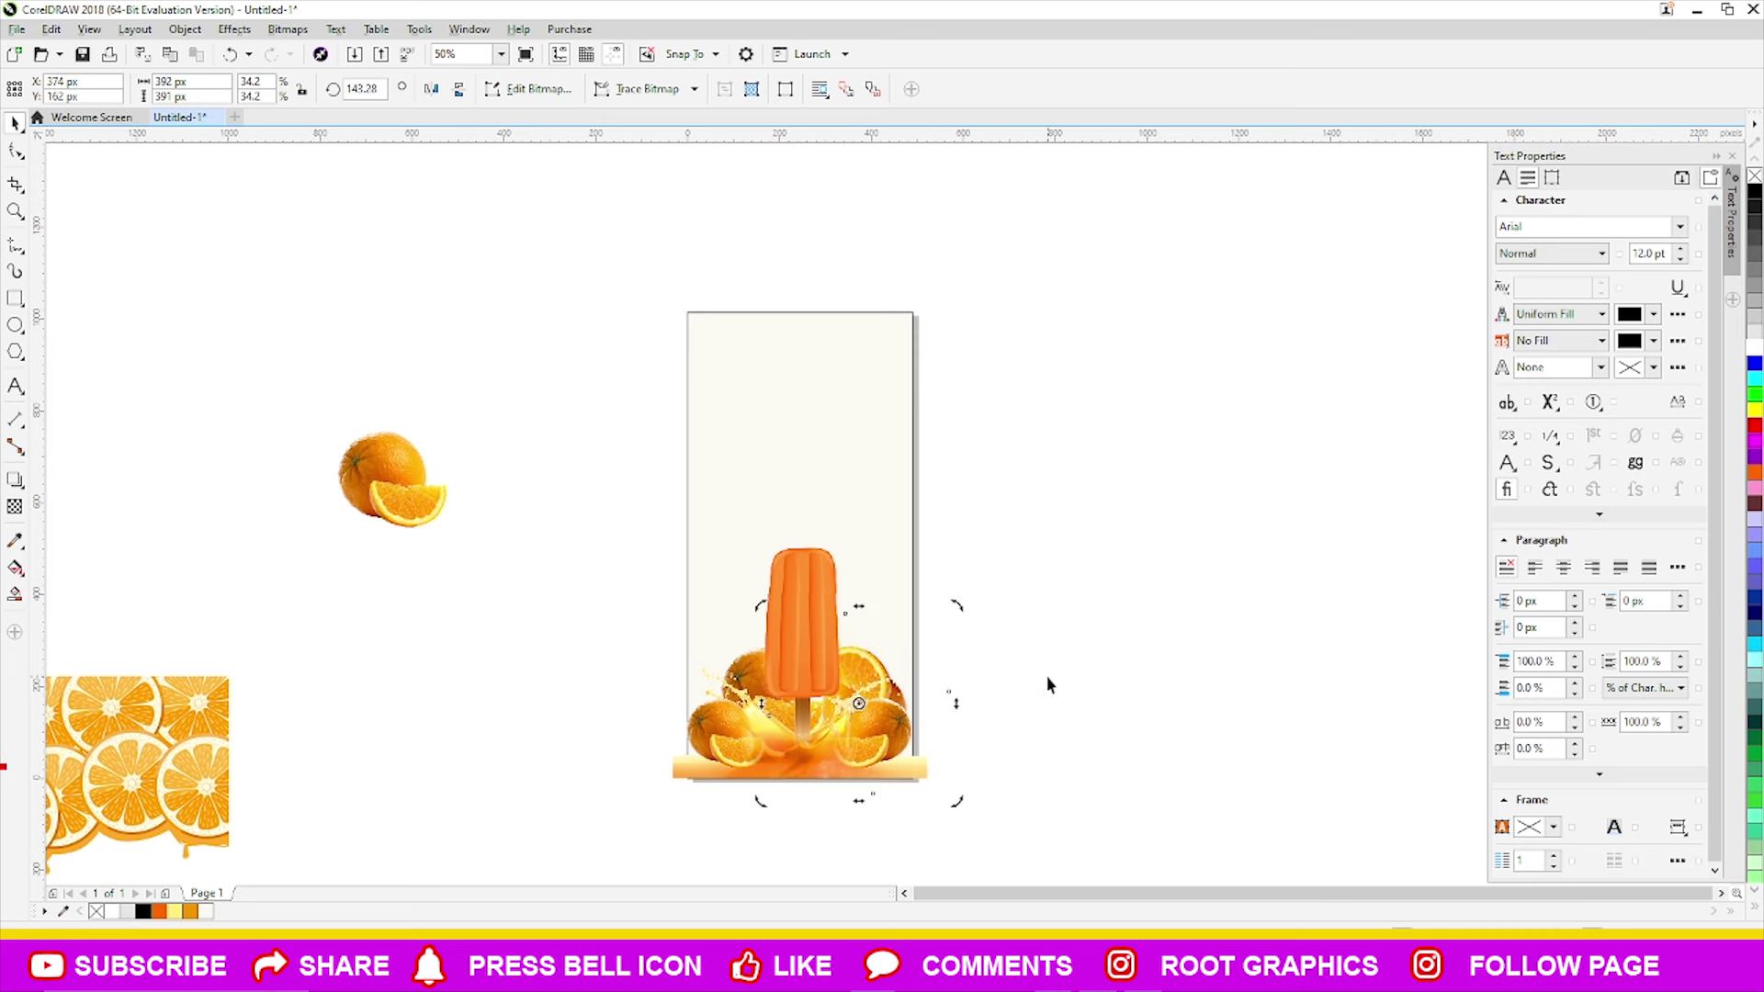
left_click(1043, 688)
- Shrink the orange-with-slice image to 16.5% (137 × 134 px) at the popsicle's base
scroll(788, 814, "up", 2)
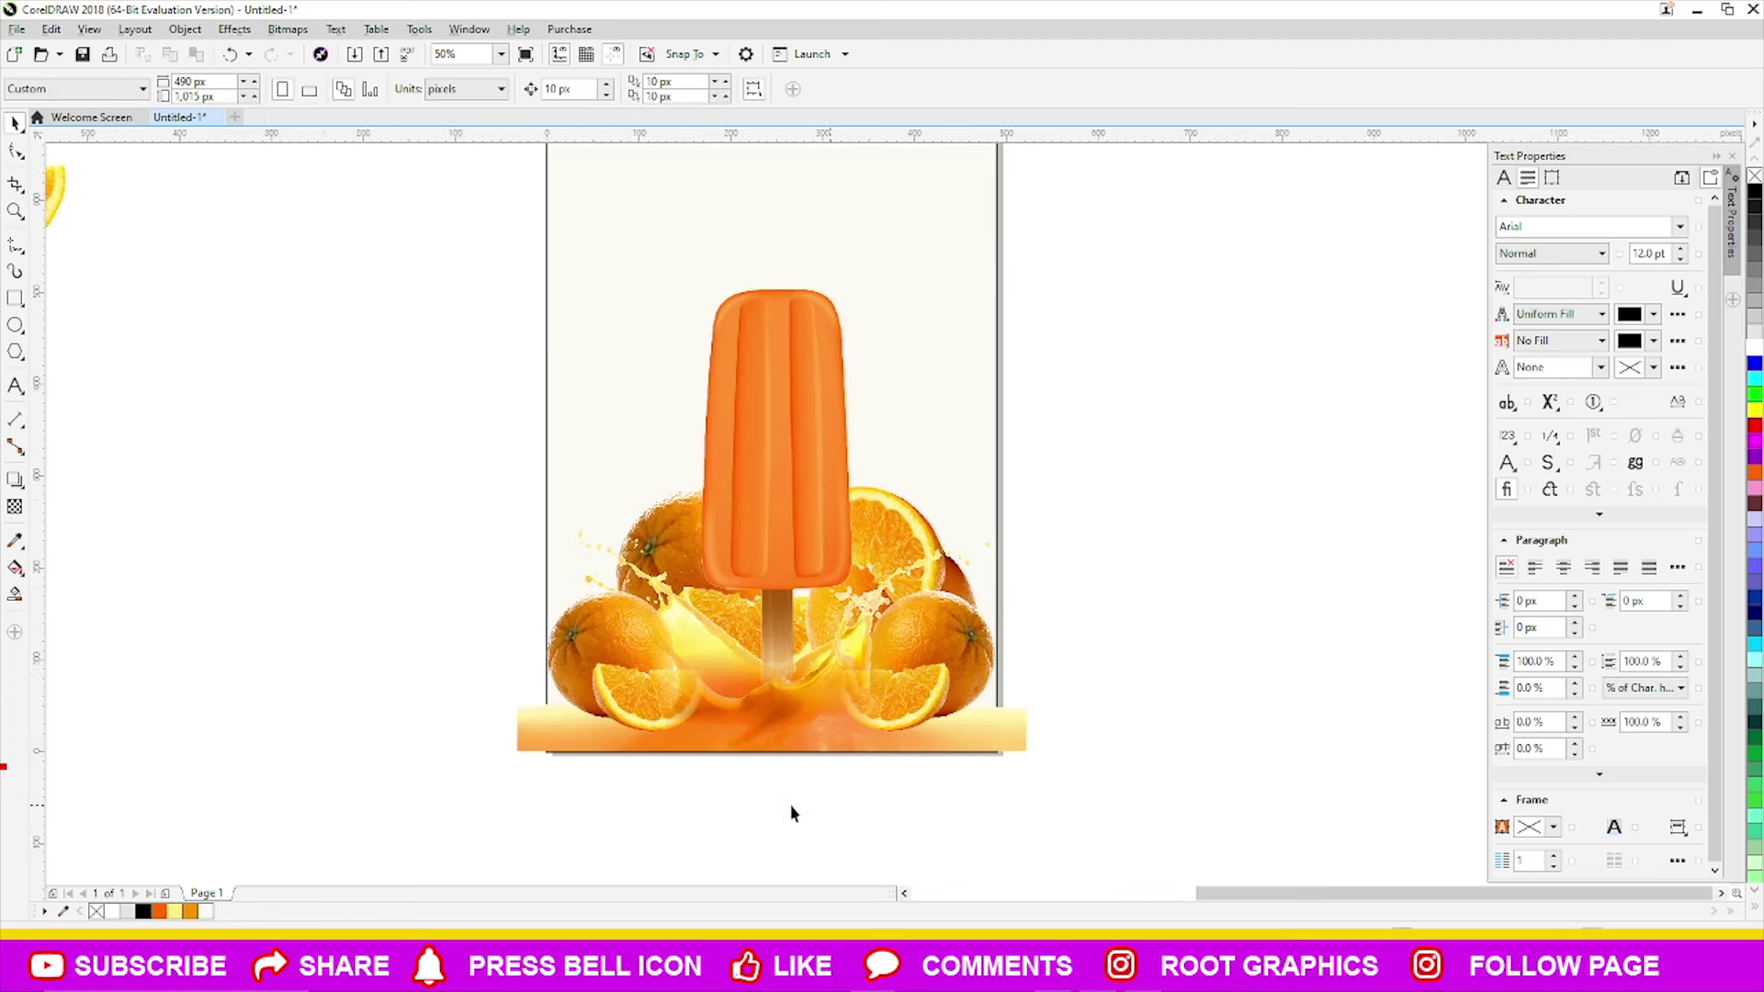
scroll(791, 813, "down", 2)
left_click(397, 533)
left_click(386, 532)
mouse_move(393, 535)
left_mouse_down()
mouse_move(404, 503)
mouse_move(784, 749)
left_mouse_up()
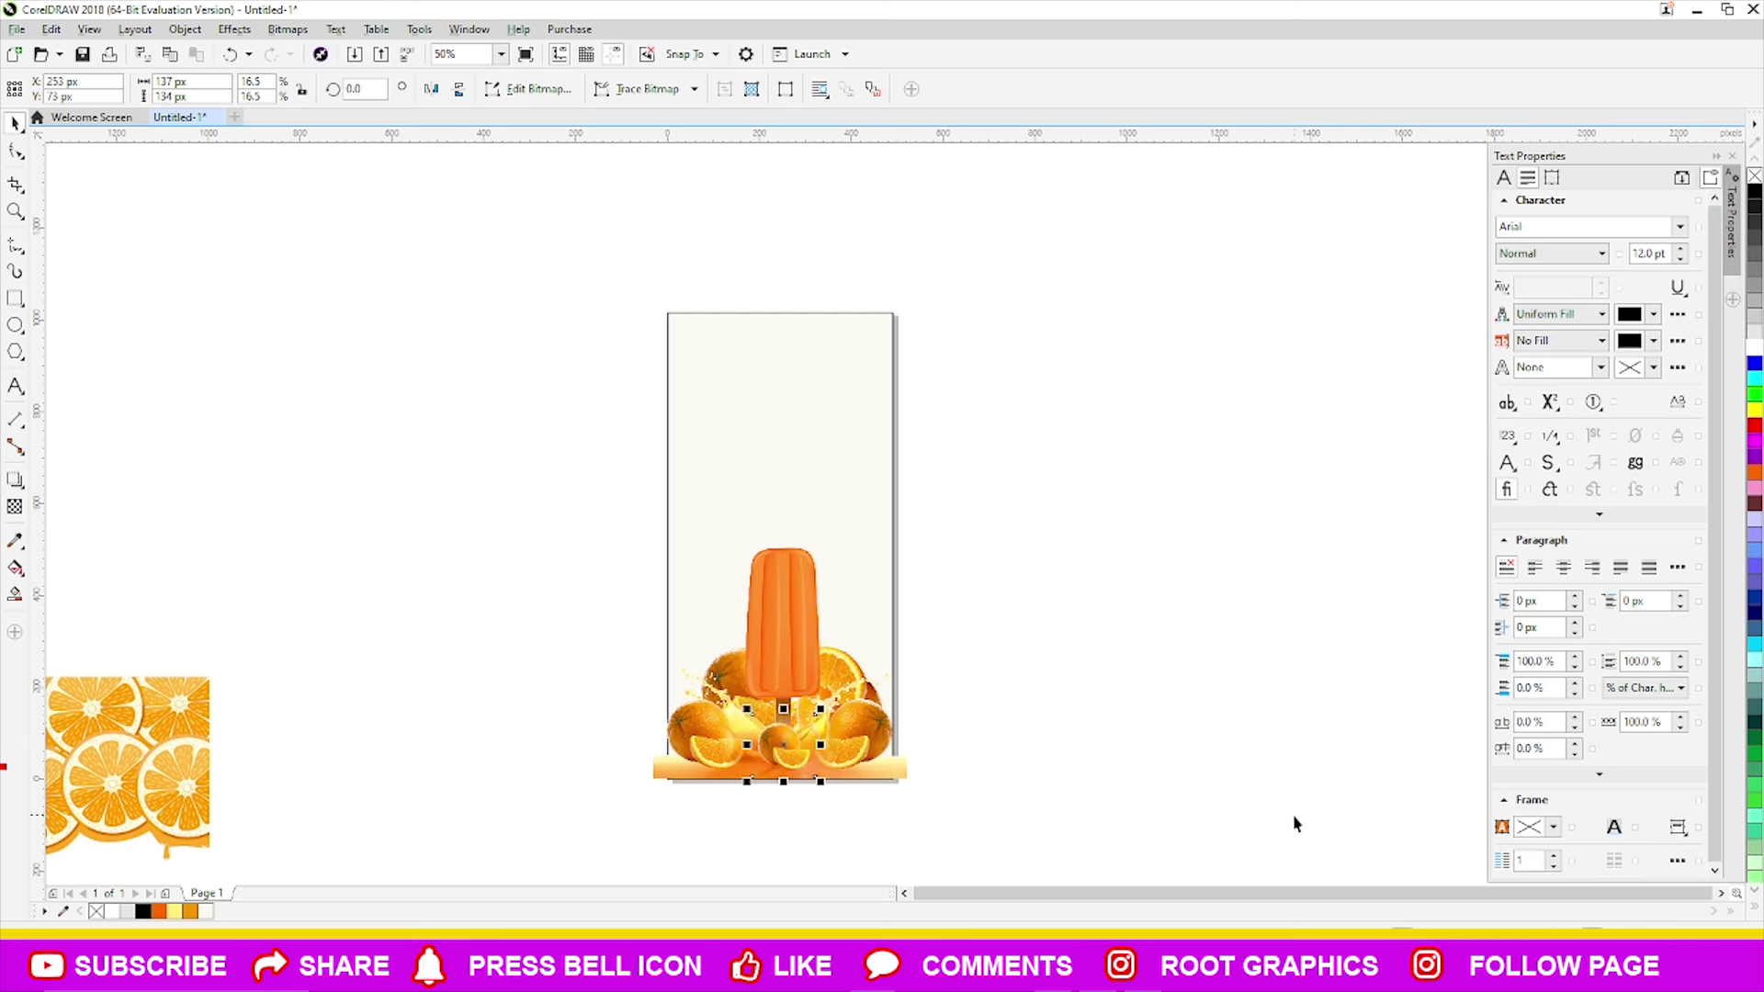
left_click(1182, 740)
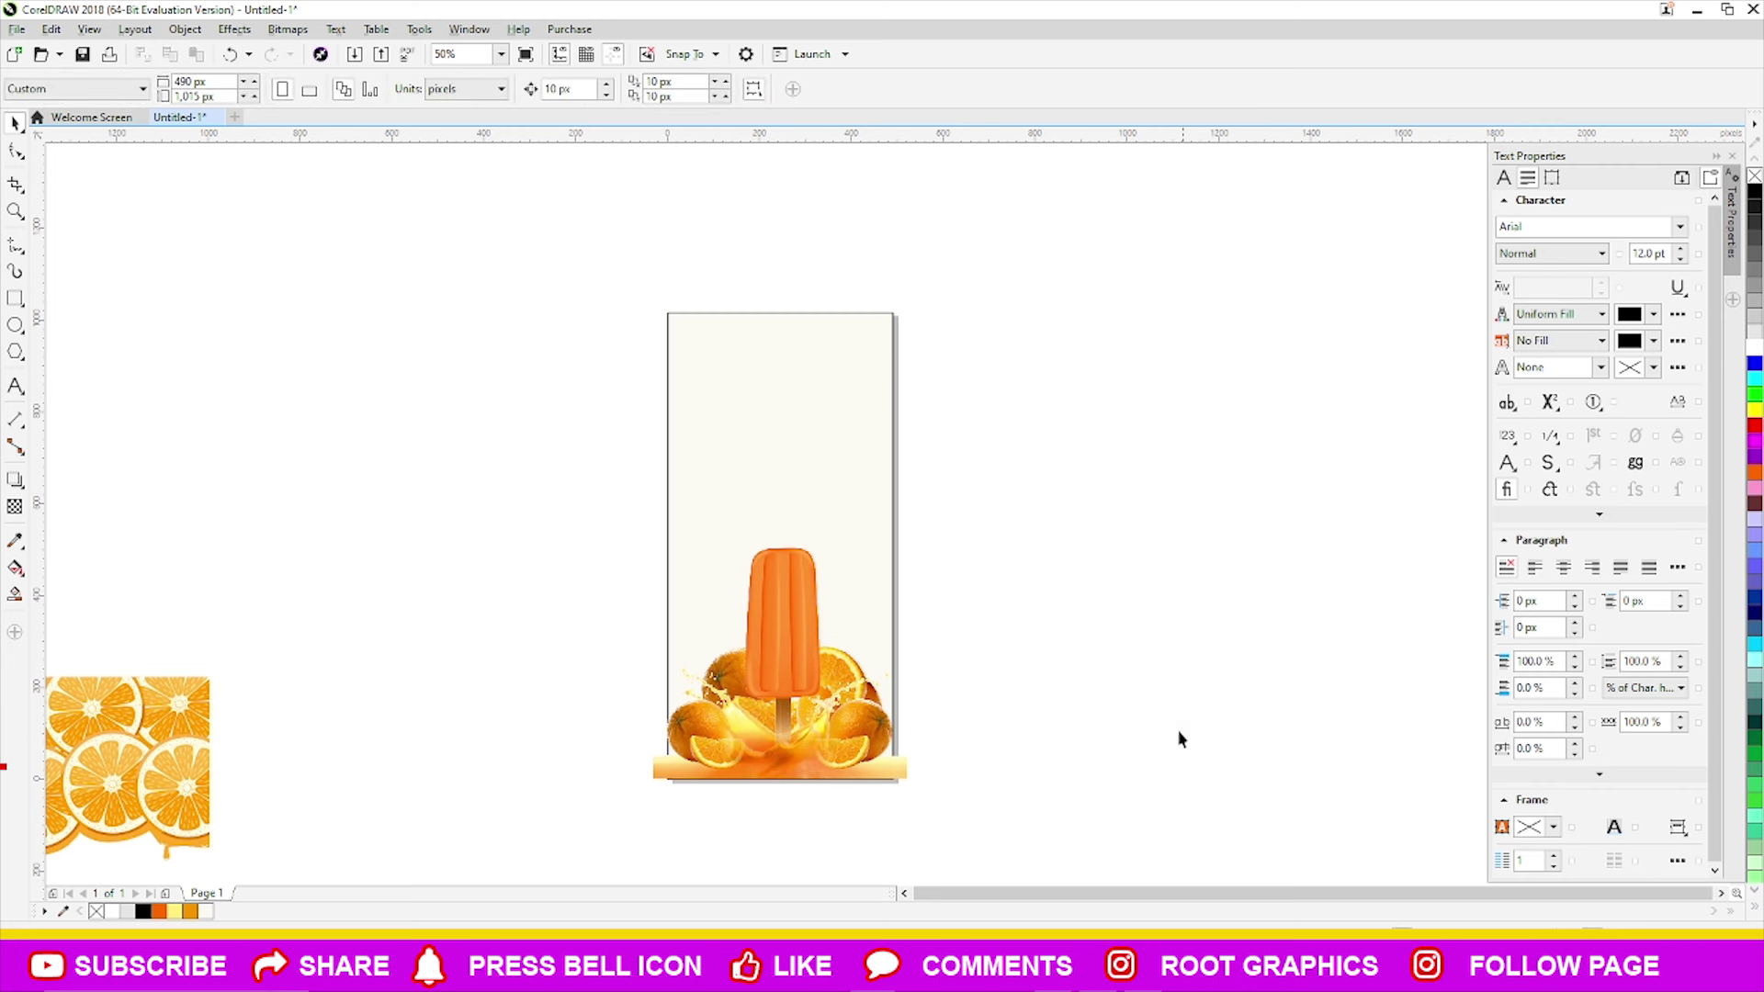
- Try orange fills on the poster background, including colours sampled from the oranges
left_click(740, 474)
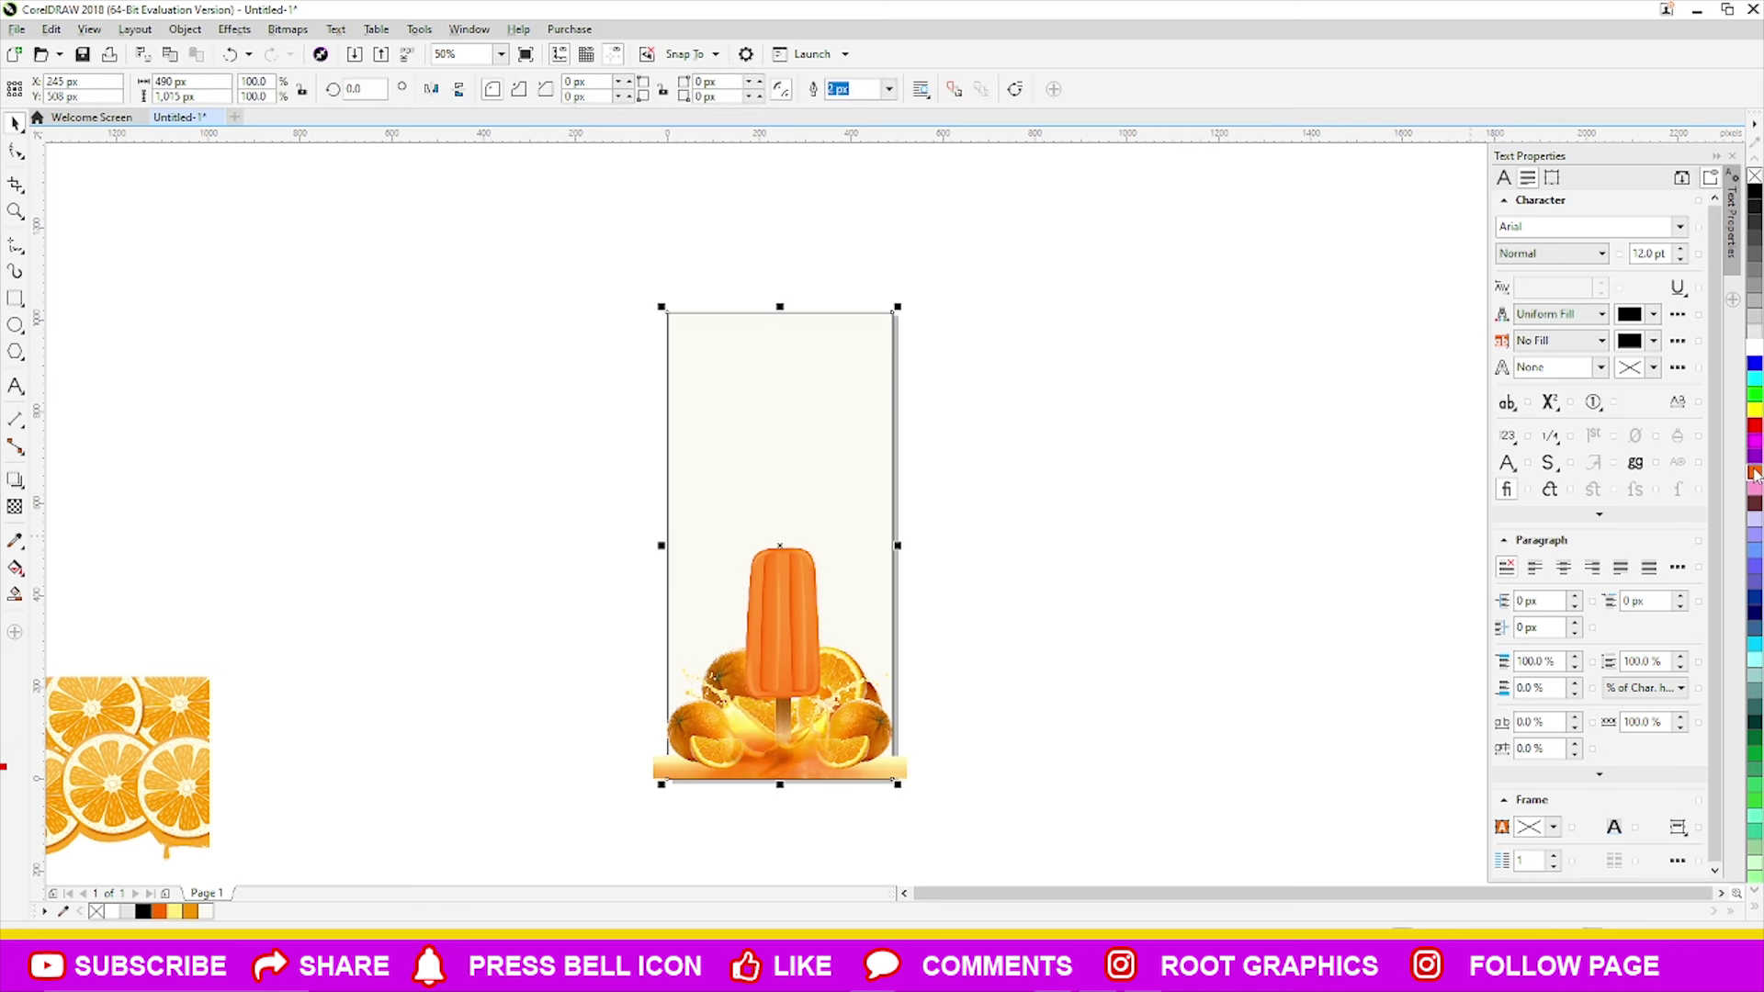
left_click(1755, 473)
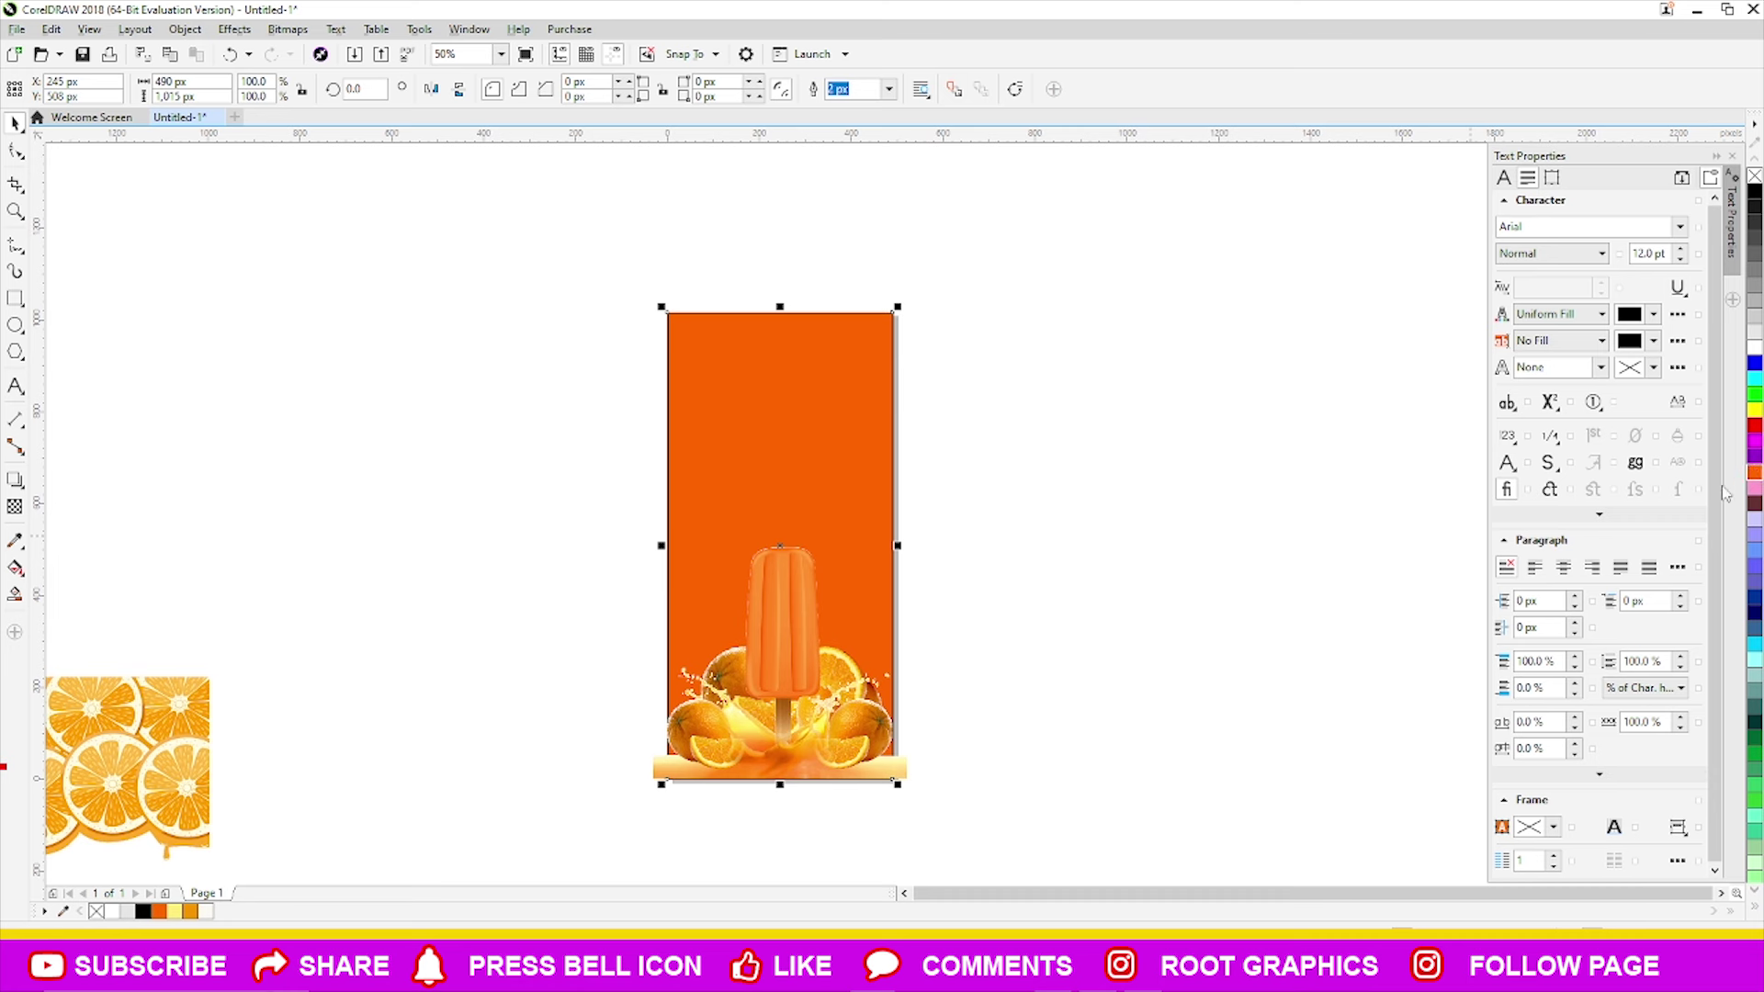
left_click(14, 541)
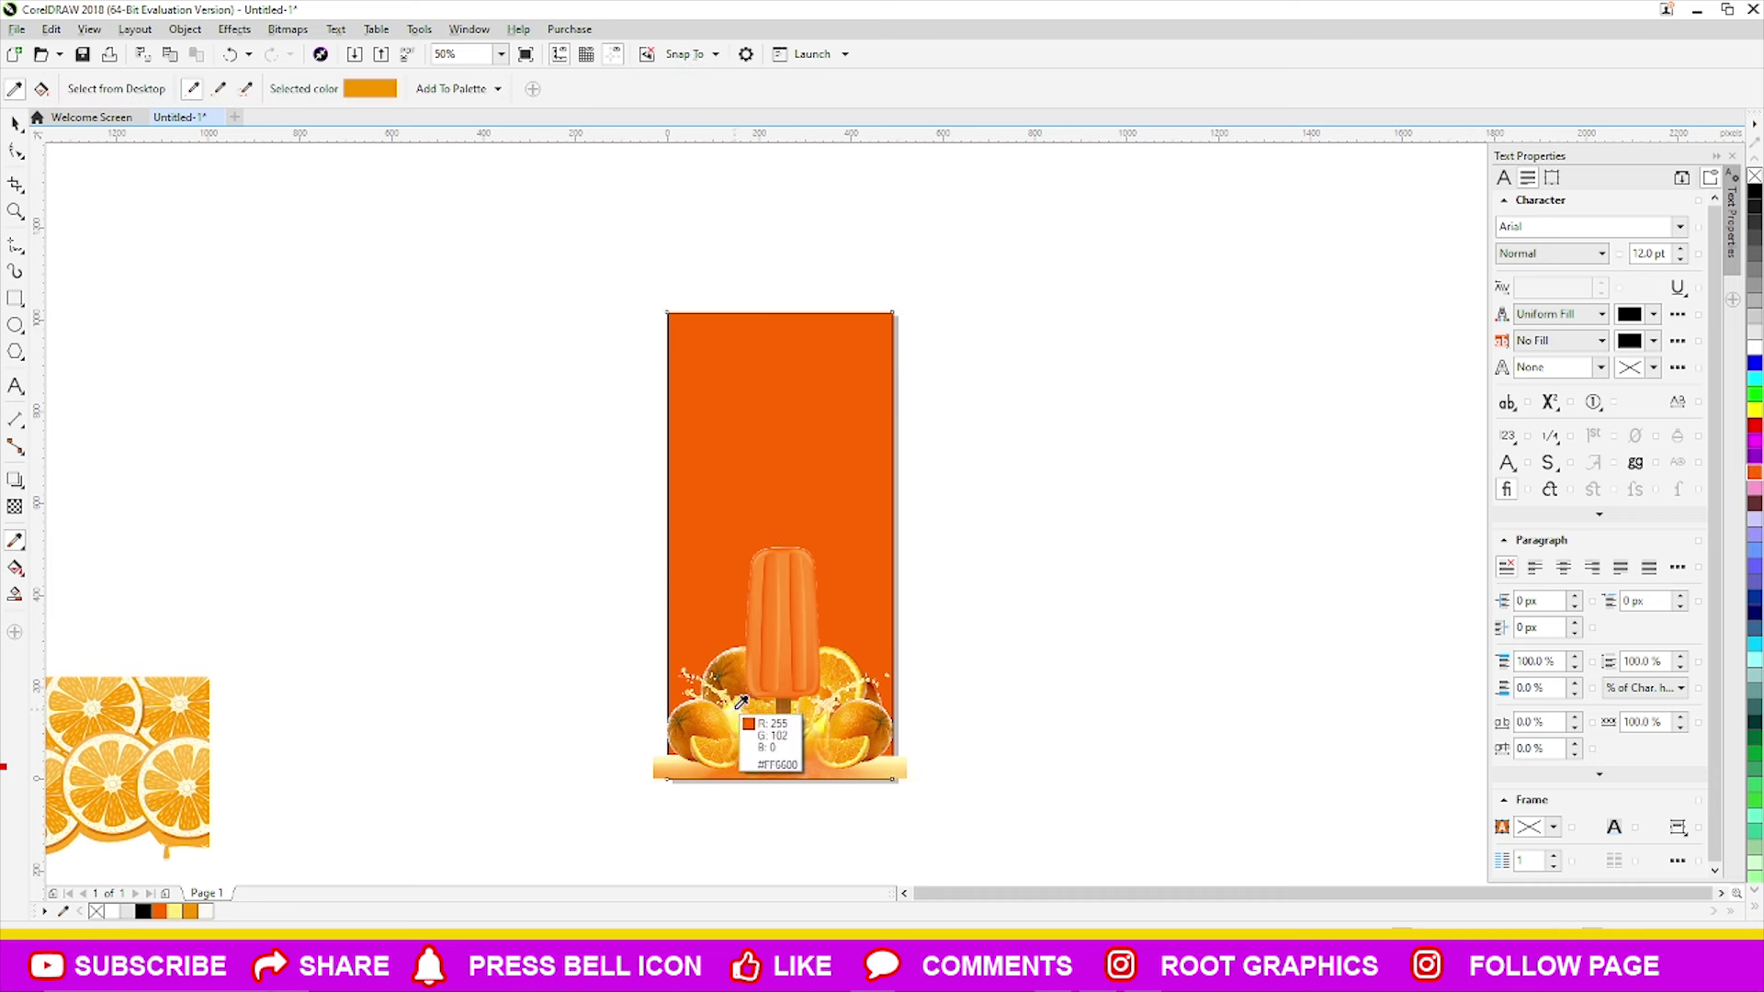
left_click(702, 724)
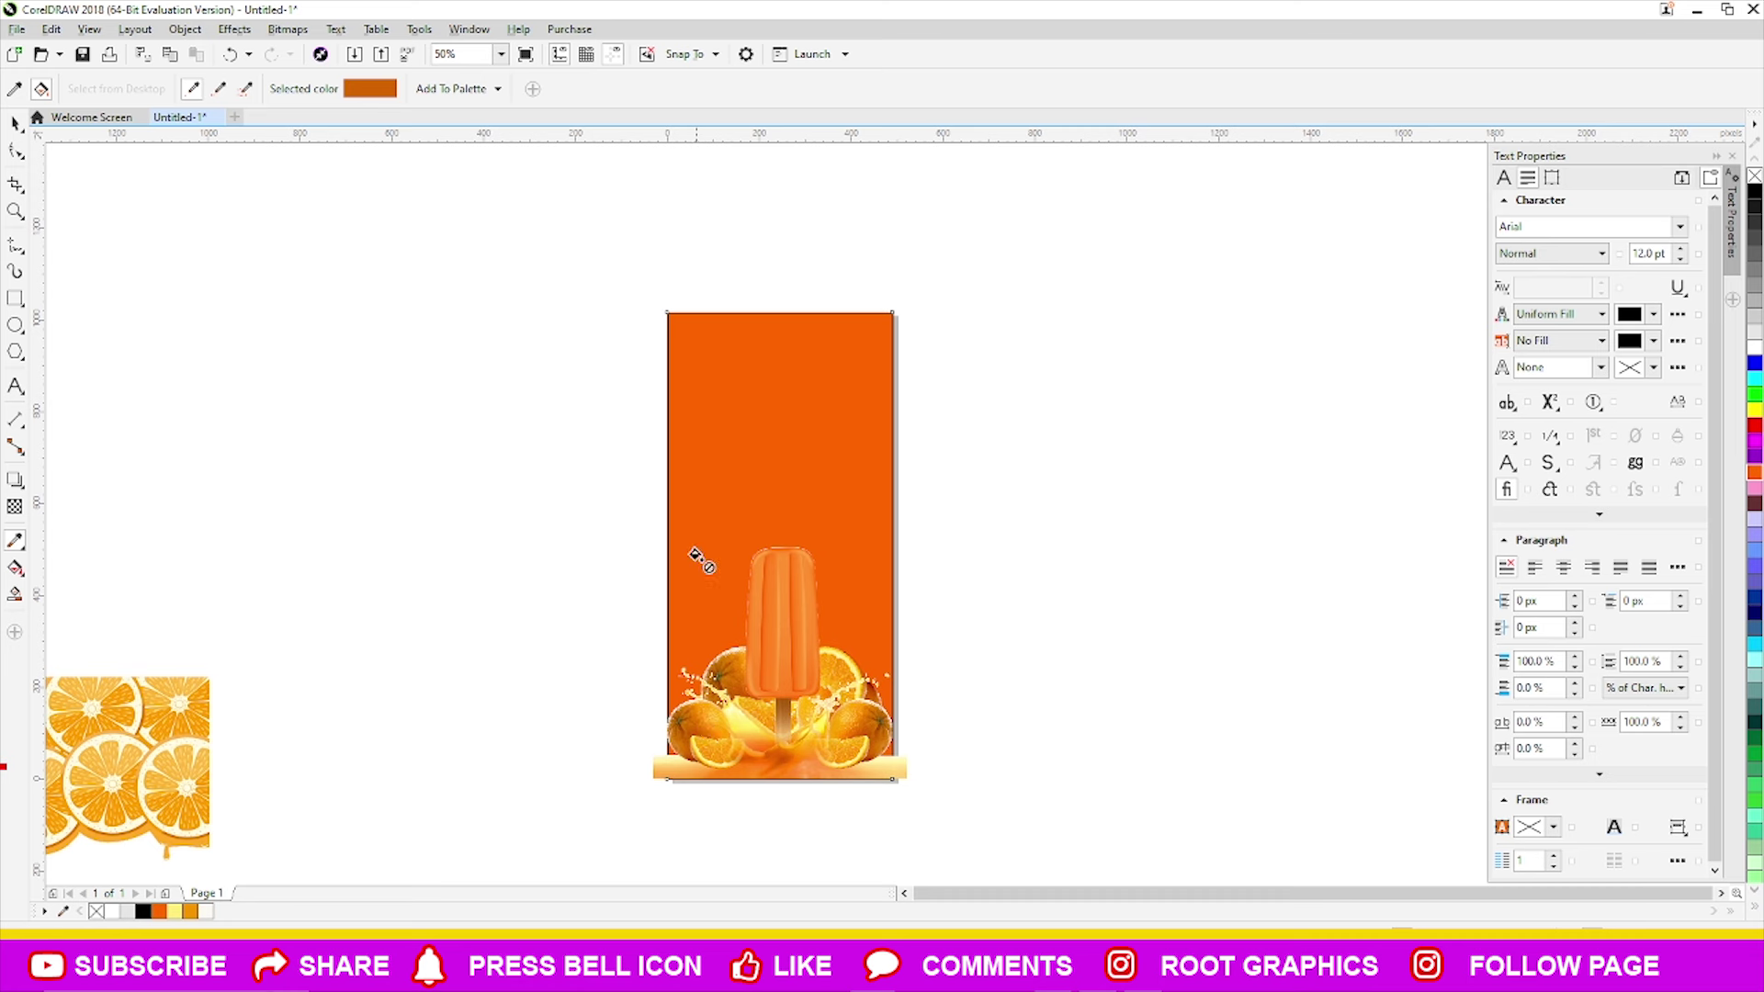
left_click(15, 541)
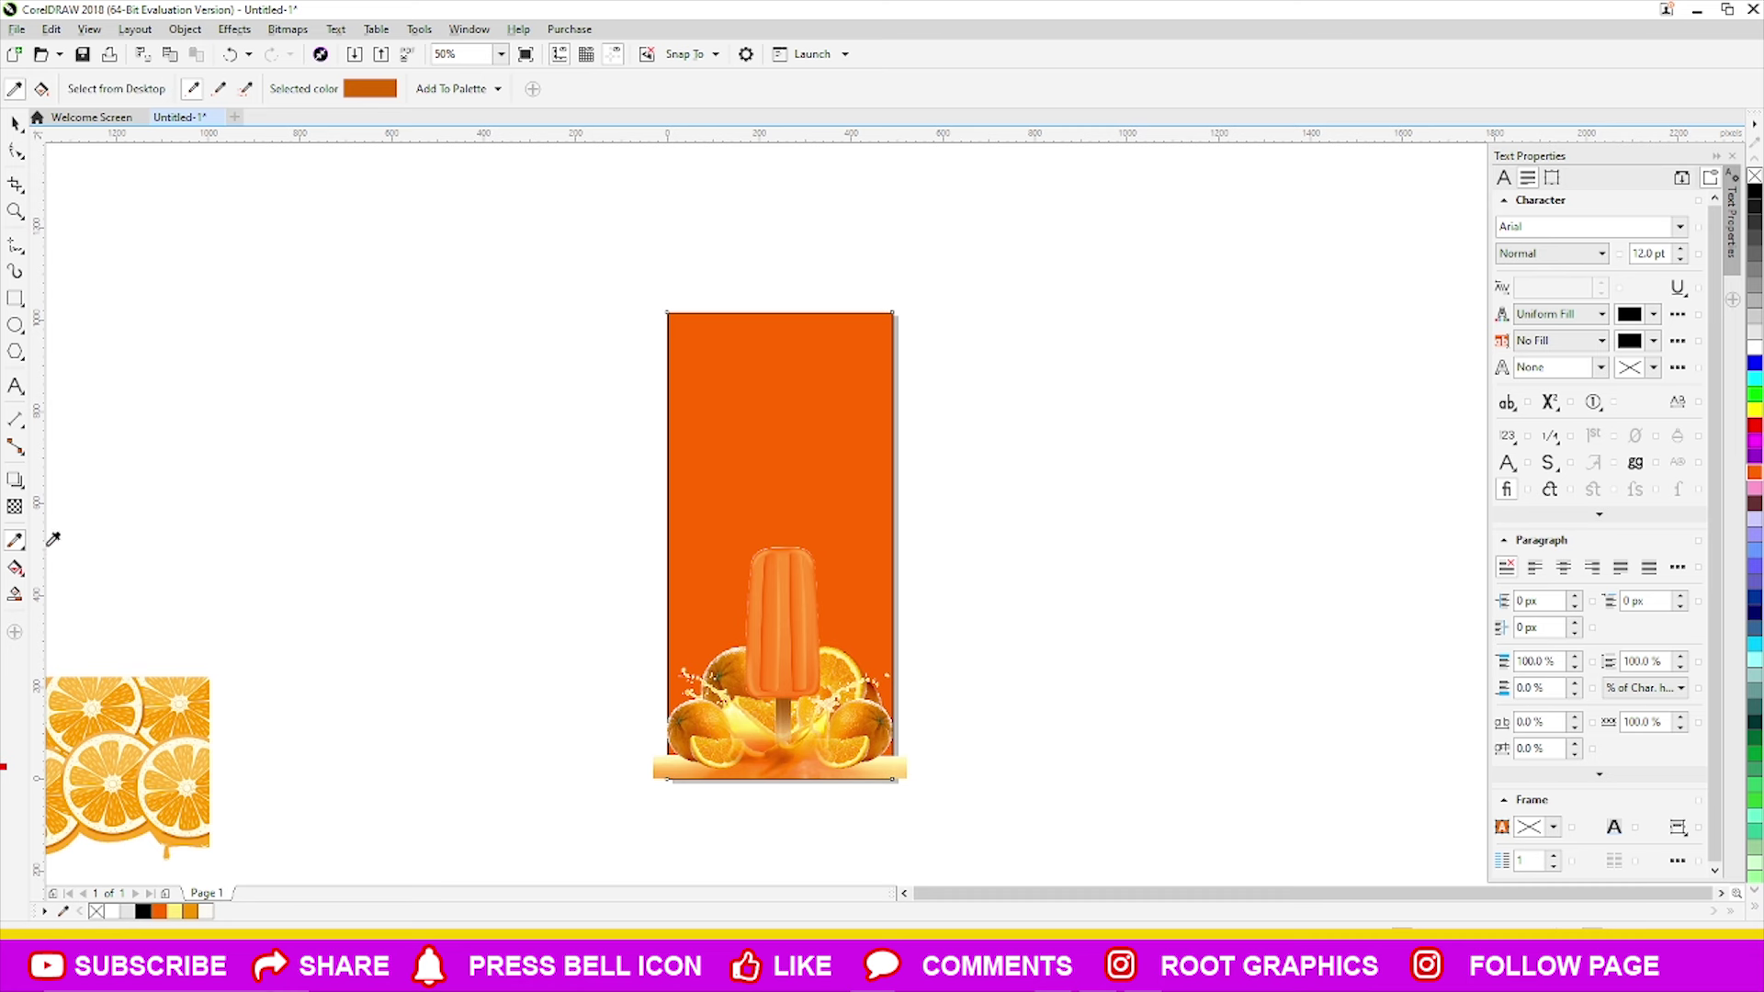
left_click(722, 723)
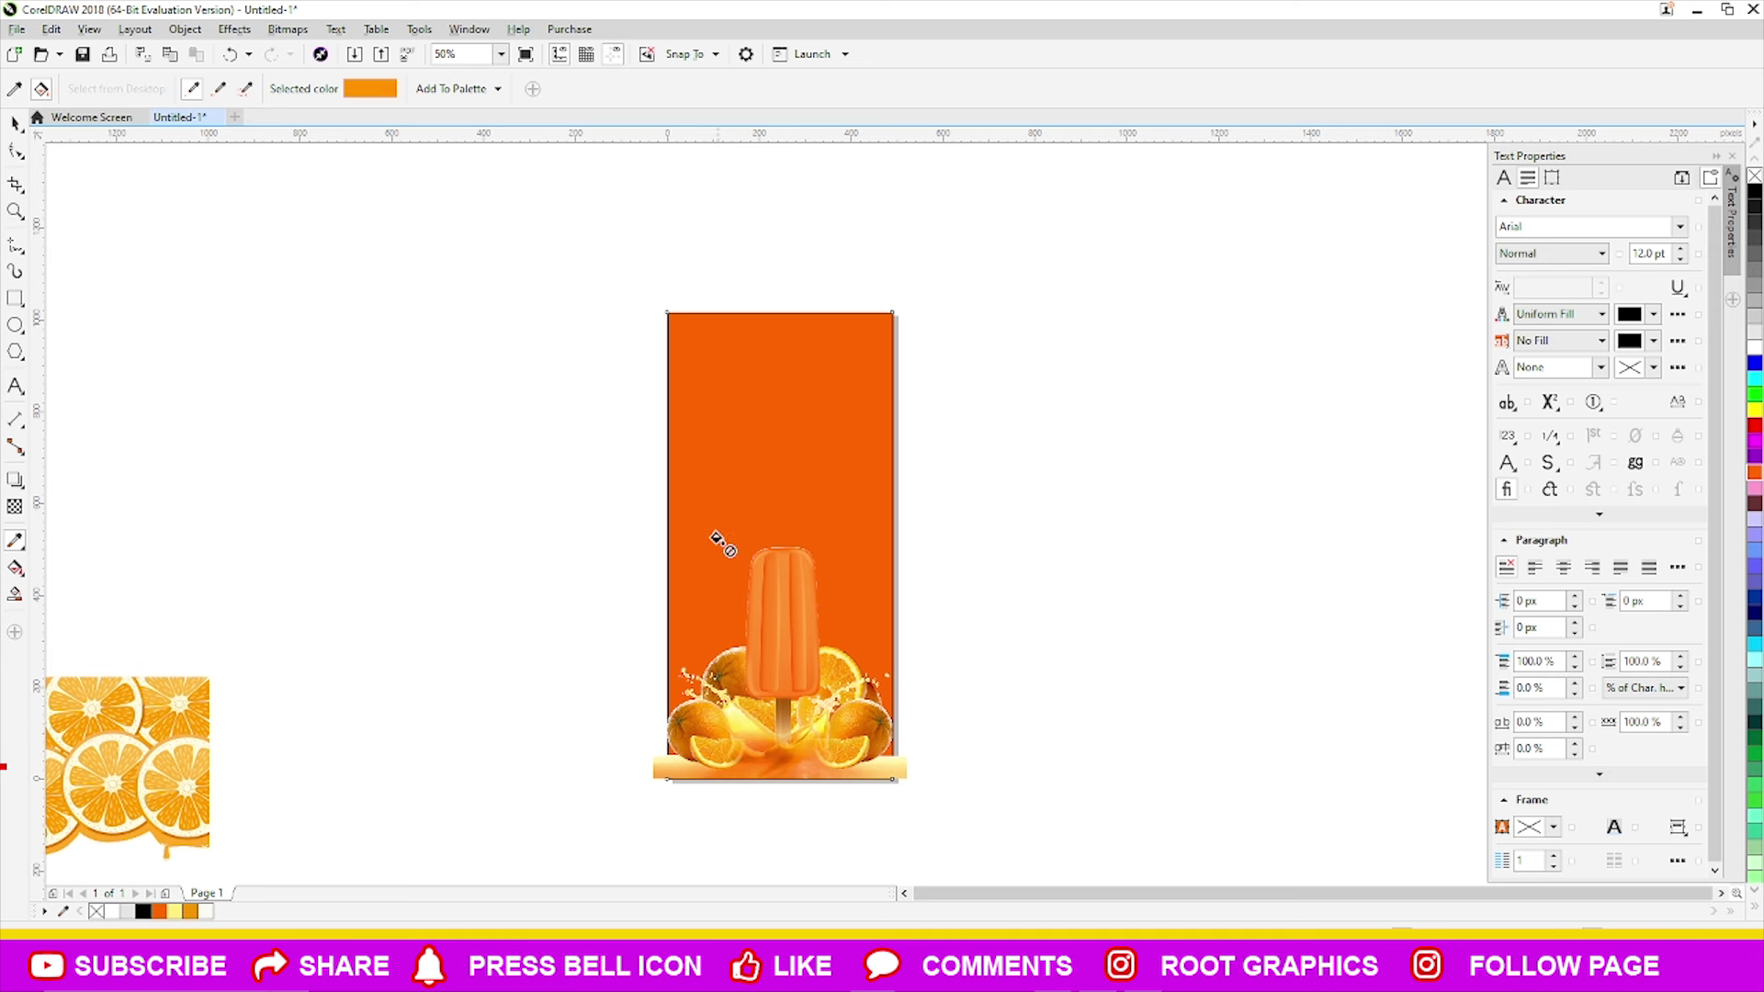
left_click(691, 469)
- Restore the cream background and move the orange-slices image higher
scroll(688, 472, "down", 1)
scroll(683, 475, "up", 1)
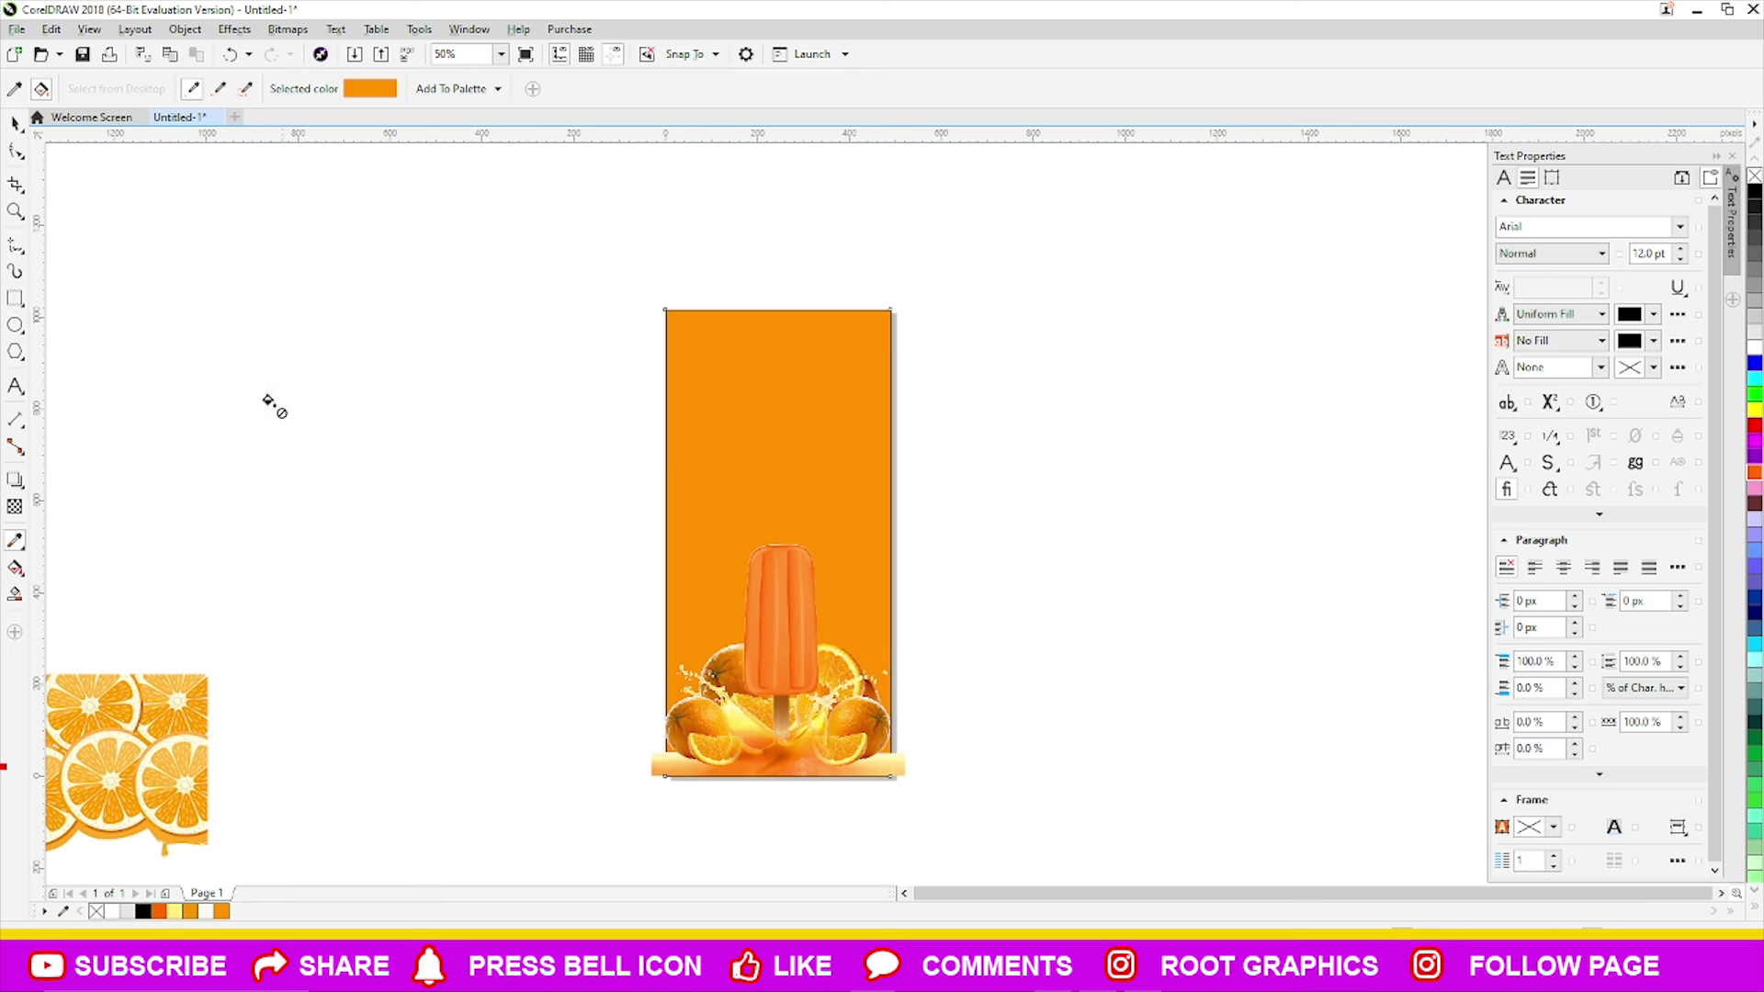
left_click(15, 123)
key("ctrl+z")
key("ctrl+z")
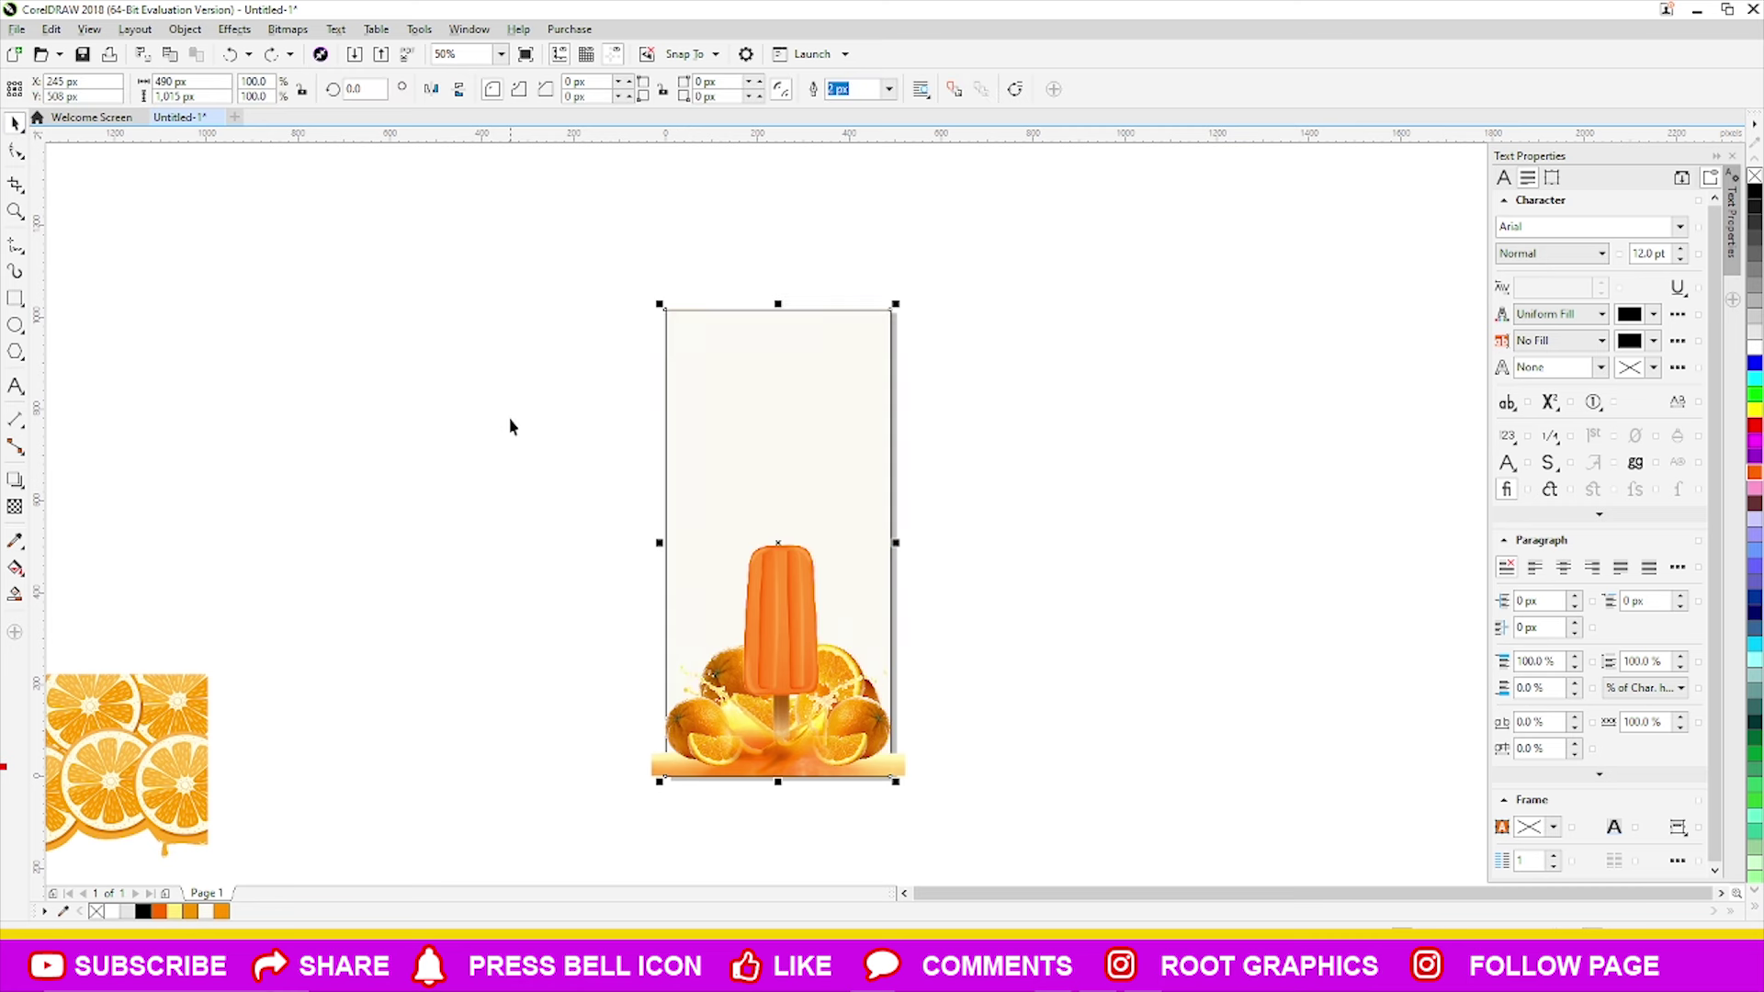
left_click(513, 425)
left_click_drag(176, 704, 281, 531)
- Drop the orange-slices image at its new higher position
left_click(413, 400)
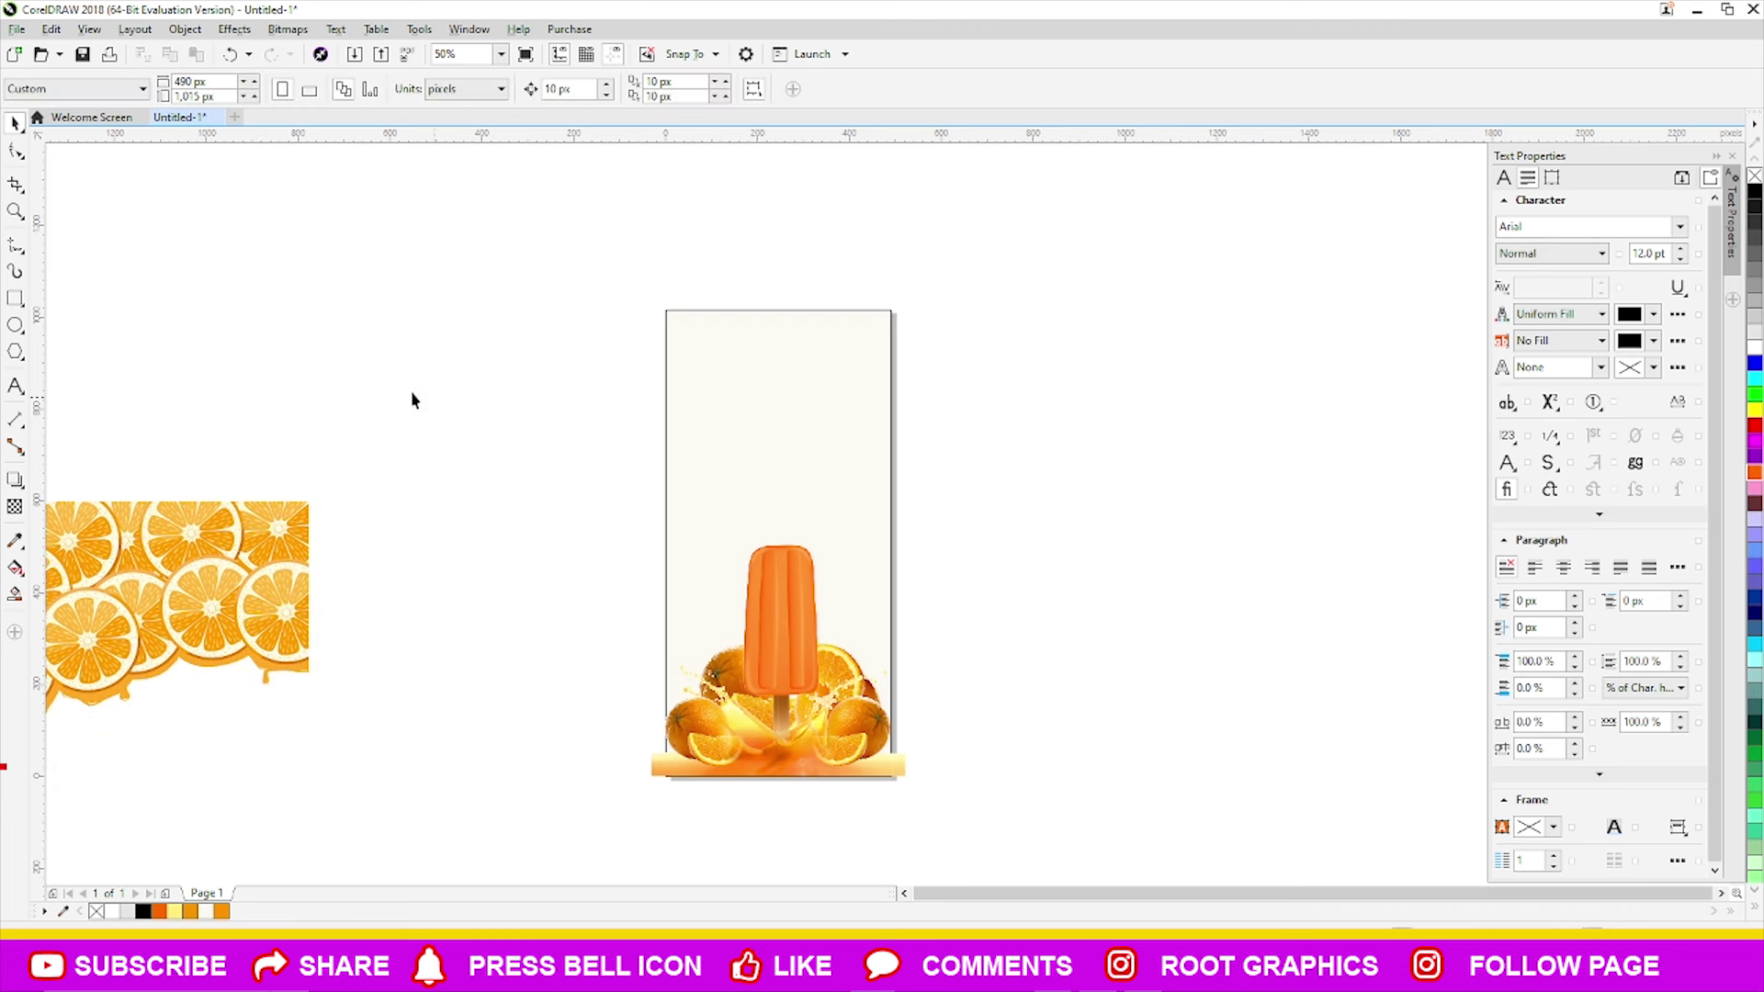
scroll(539, 564, "down", 2)
scroll(729, 505, "up", 2)
scroll(980, 420, "up", 2)
scroll(792, 424, "down", 2)
- Paste the word 'orange' from Notepad near the page top and make it white
left_click(16, 386)
left_click(753, 404)
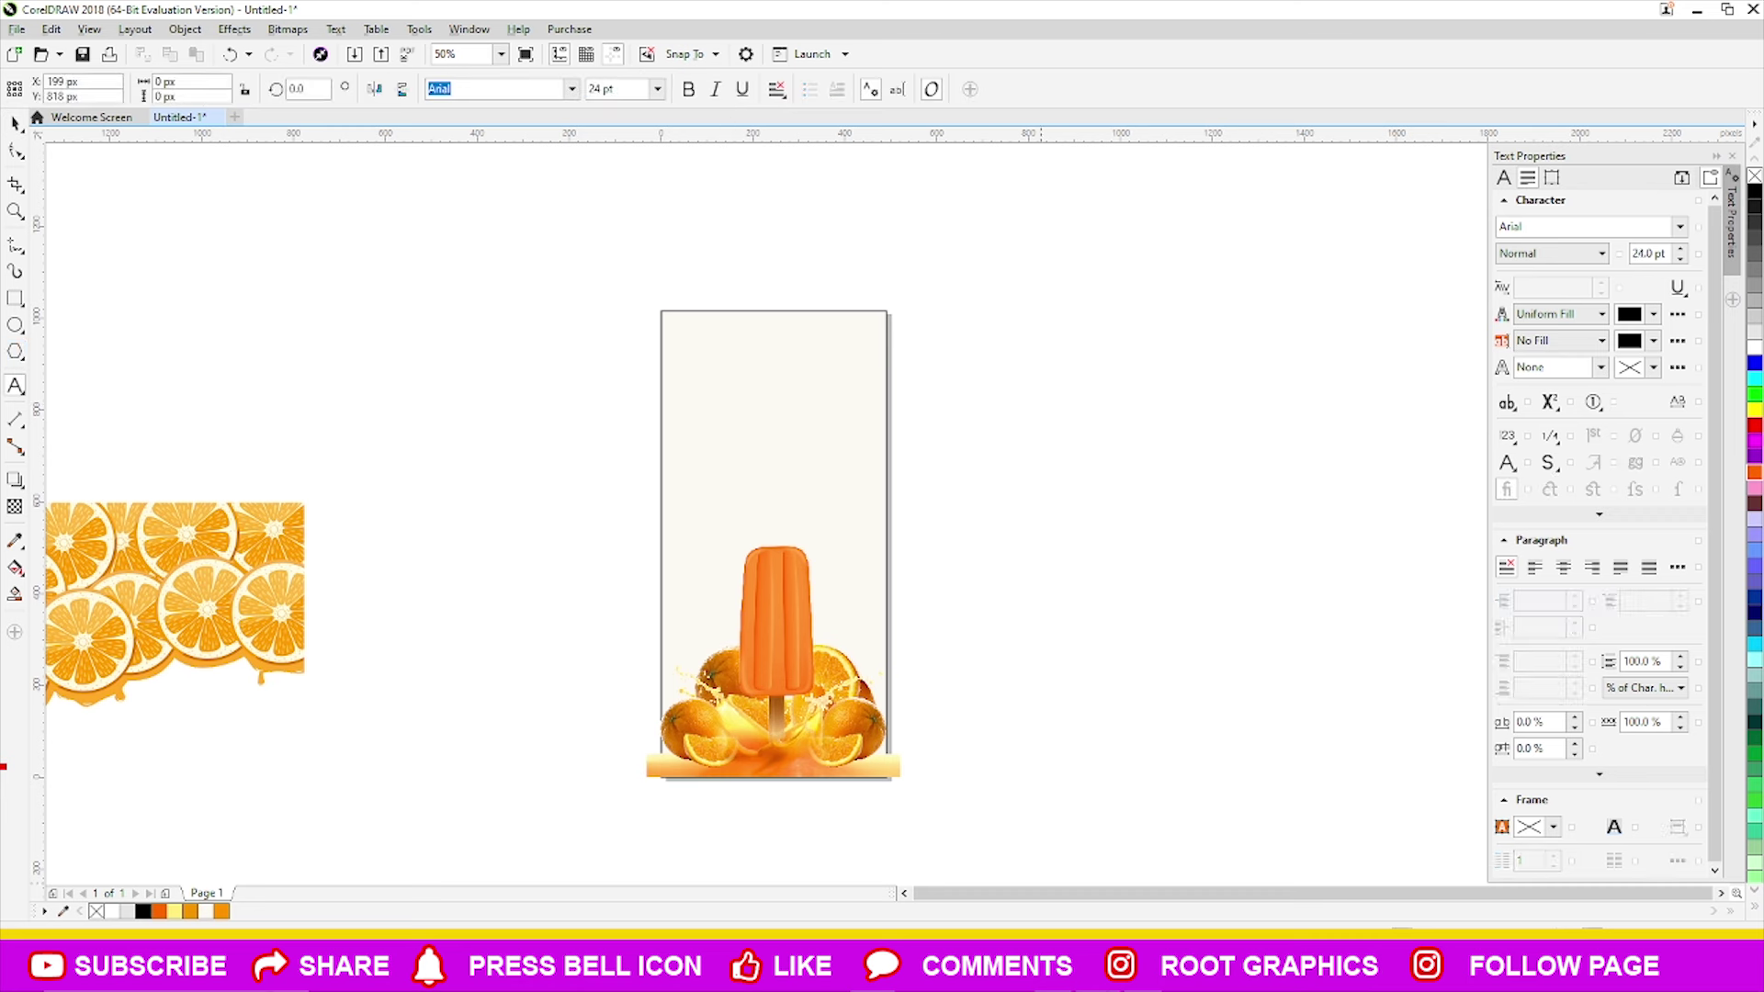
left_click(1100, 808)
left_click_drag(1033, 712, 933, 719)
key("ctrl+c")
left_click(759, 430)
key("ctrl+v")
left_click(13, 123)
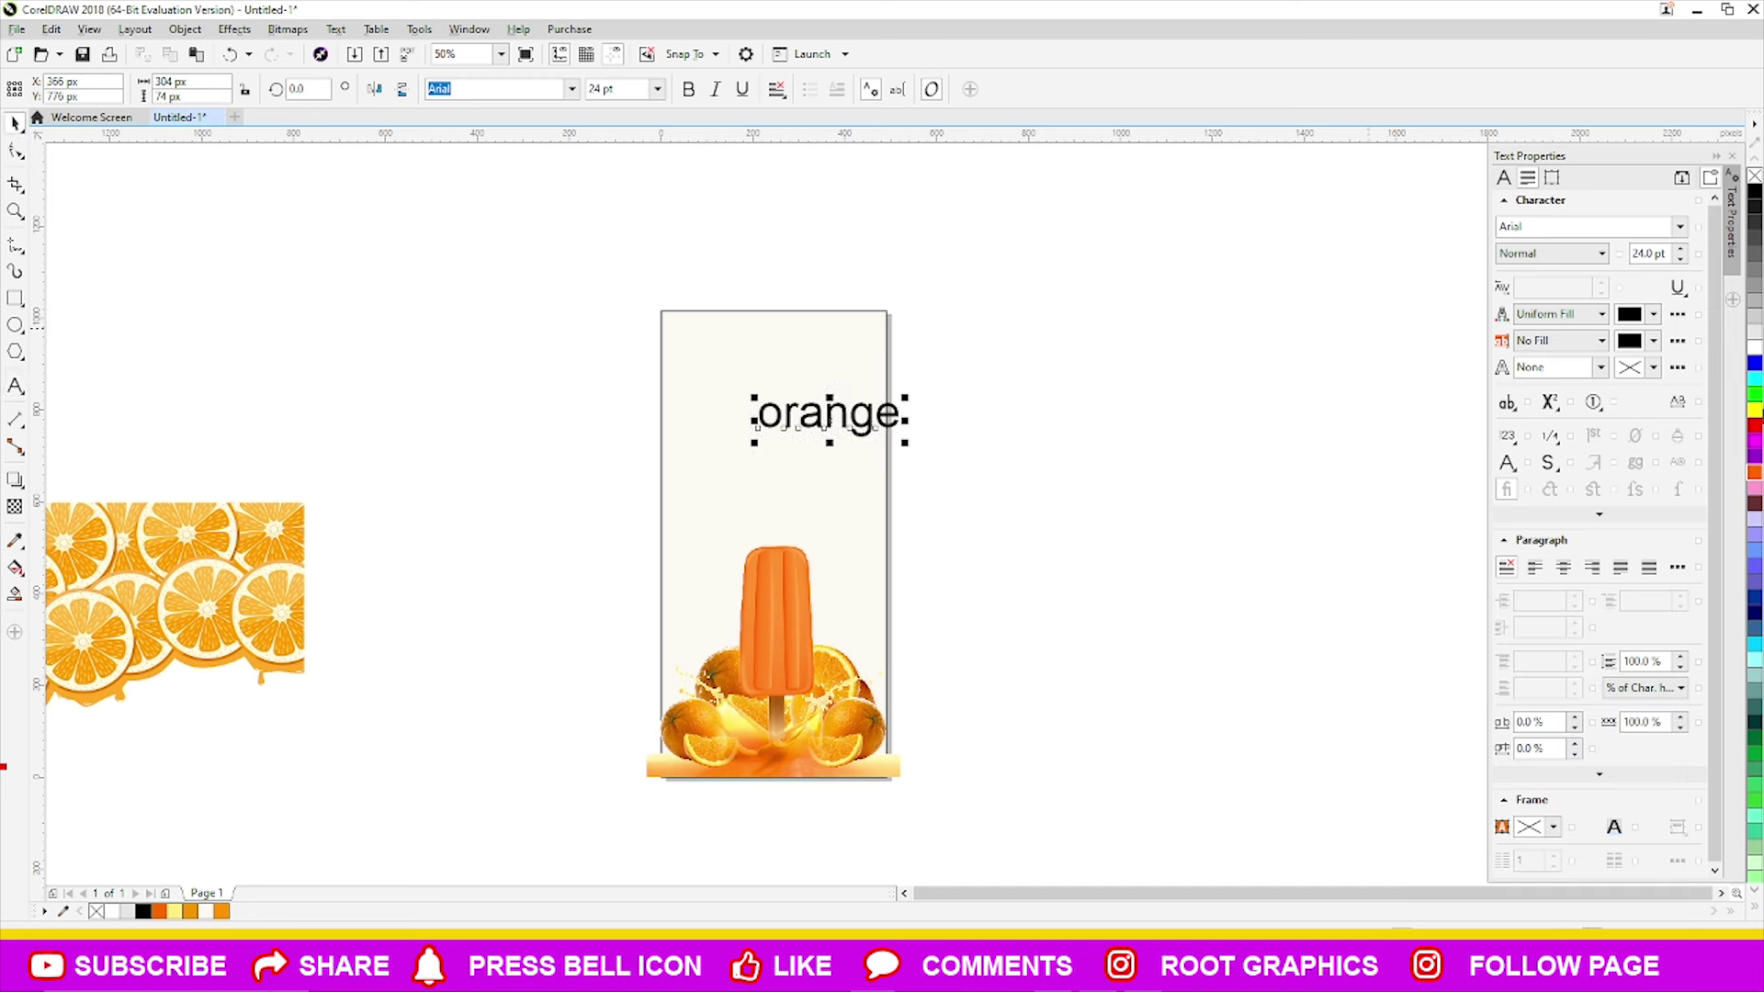
left_click(1753, 347)
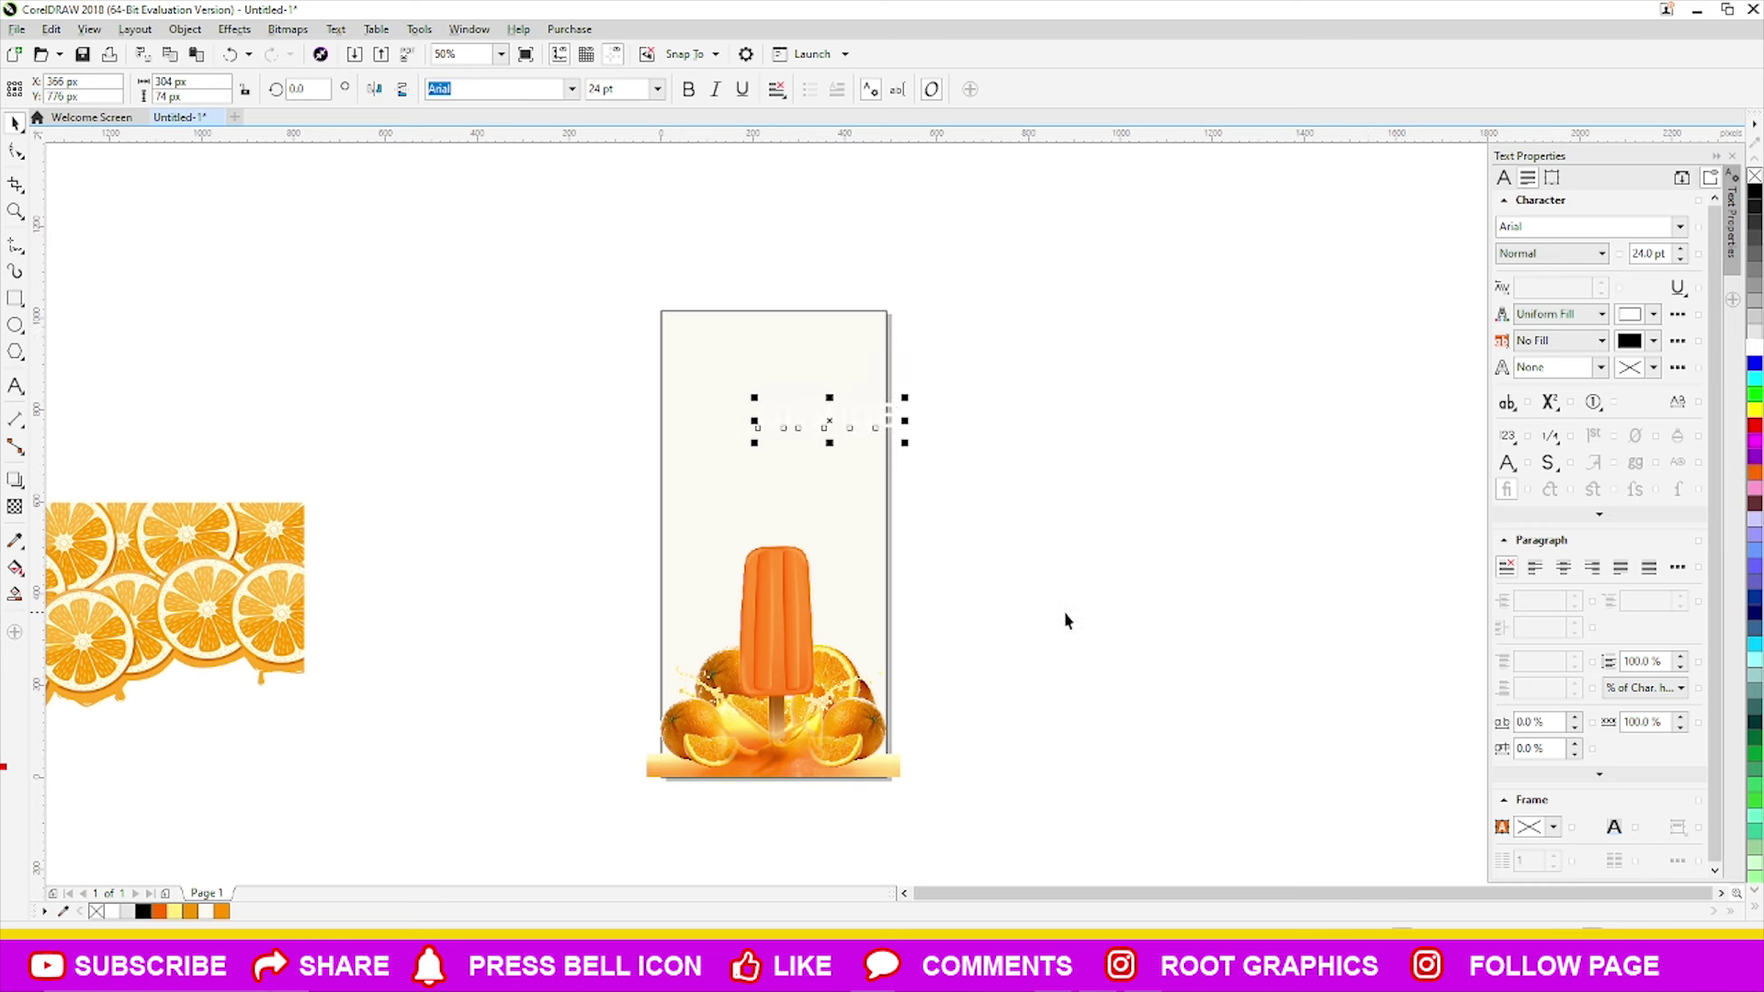
- Fill the text with bright orange #FF8800
key("shift+F11")
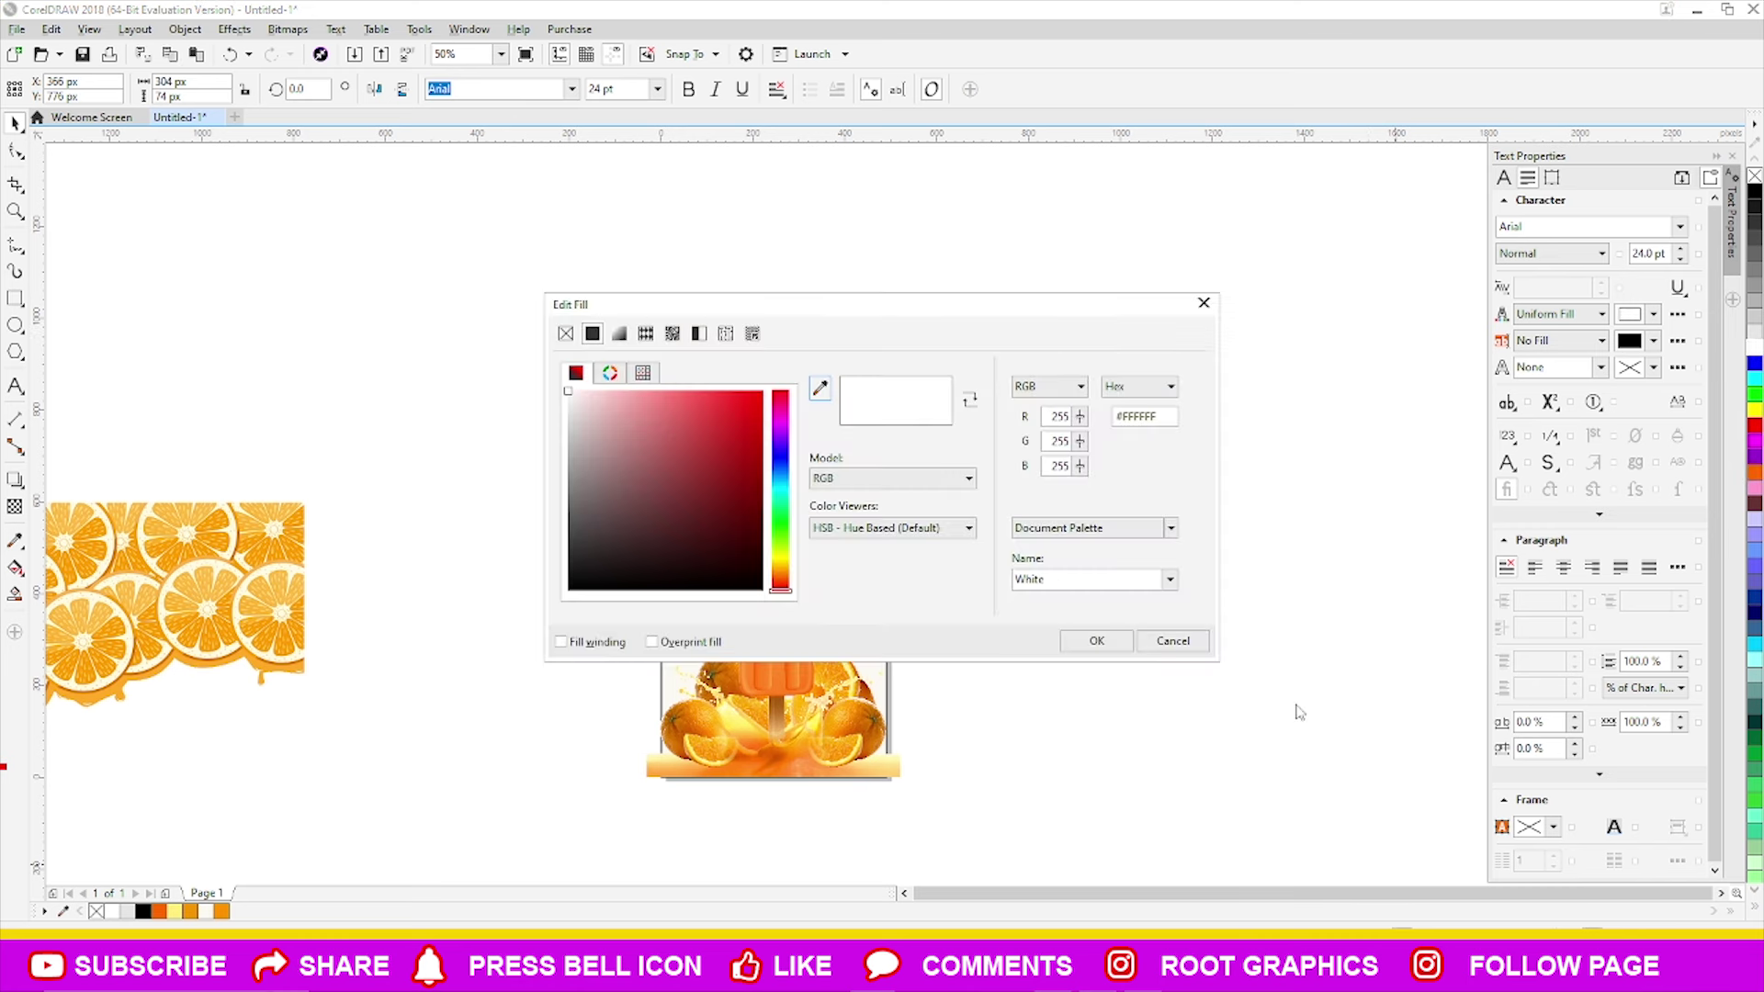
left_click_drag(788, 576, 785, 580)
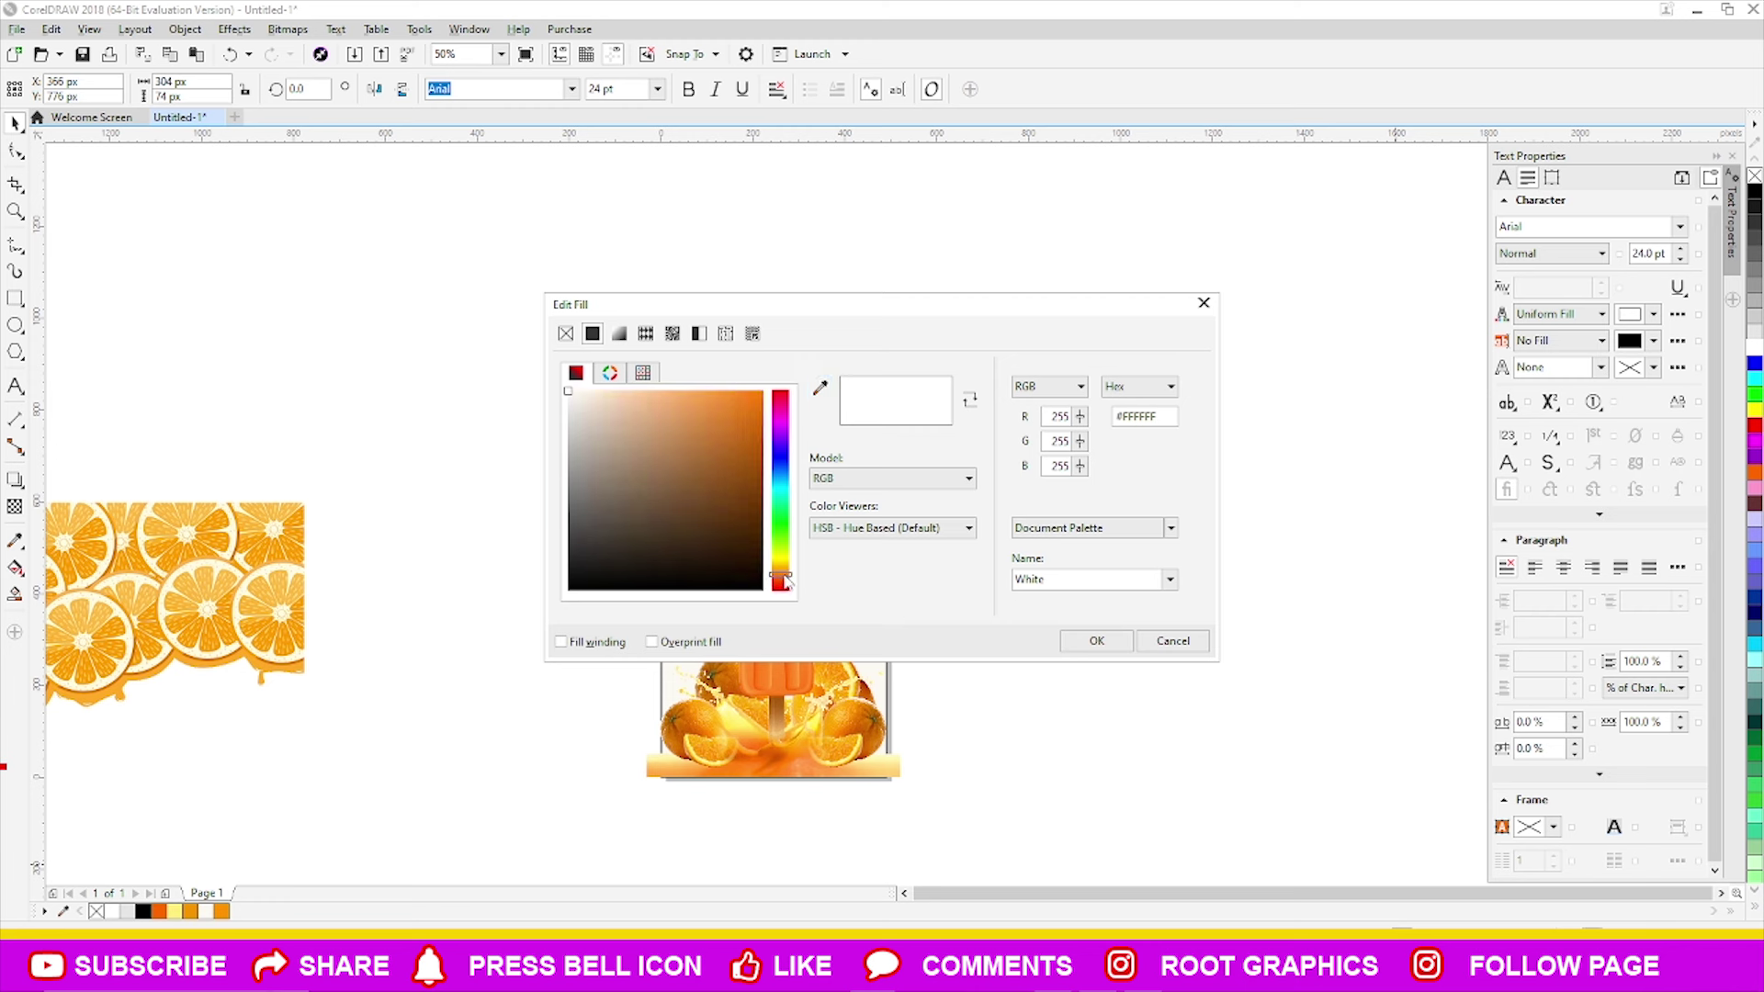
left_click_drag(744, 407, 767, 390)
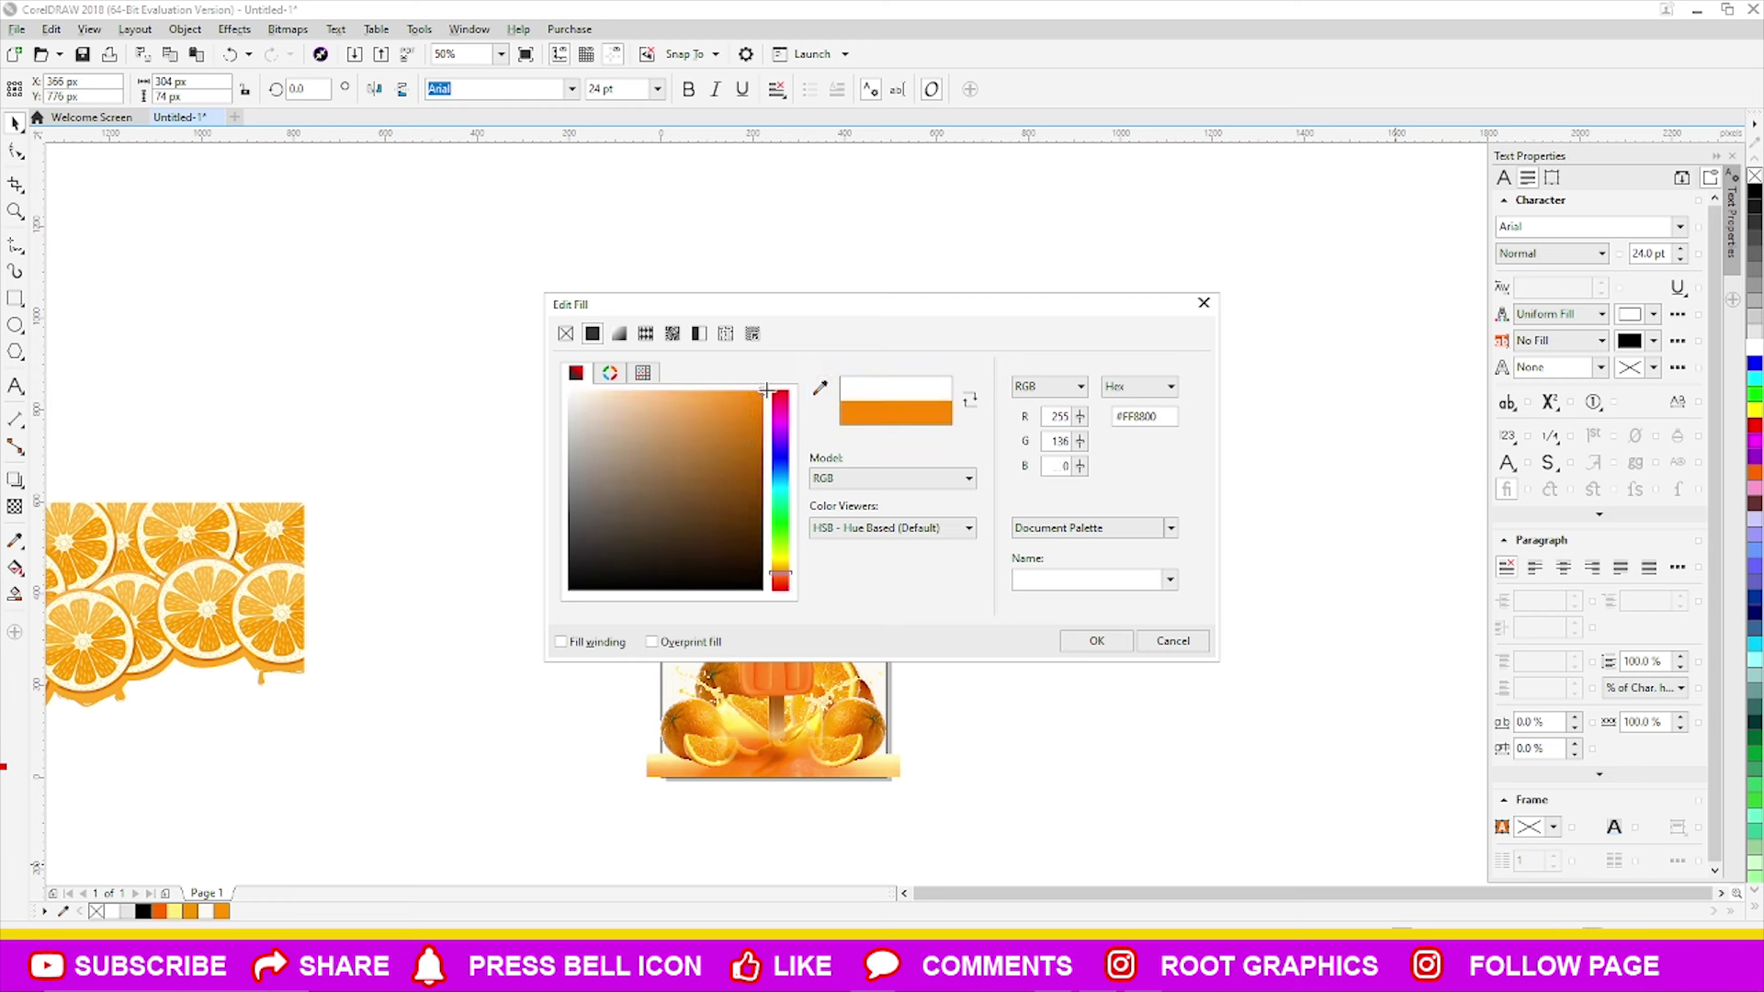
left_click(1097, 641)
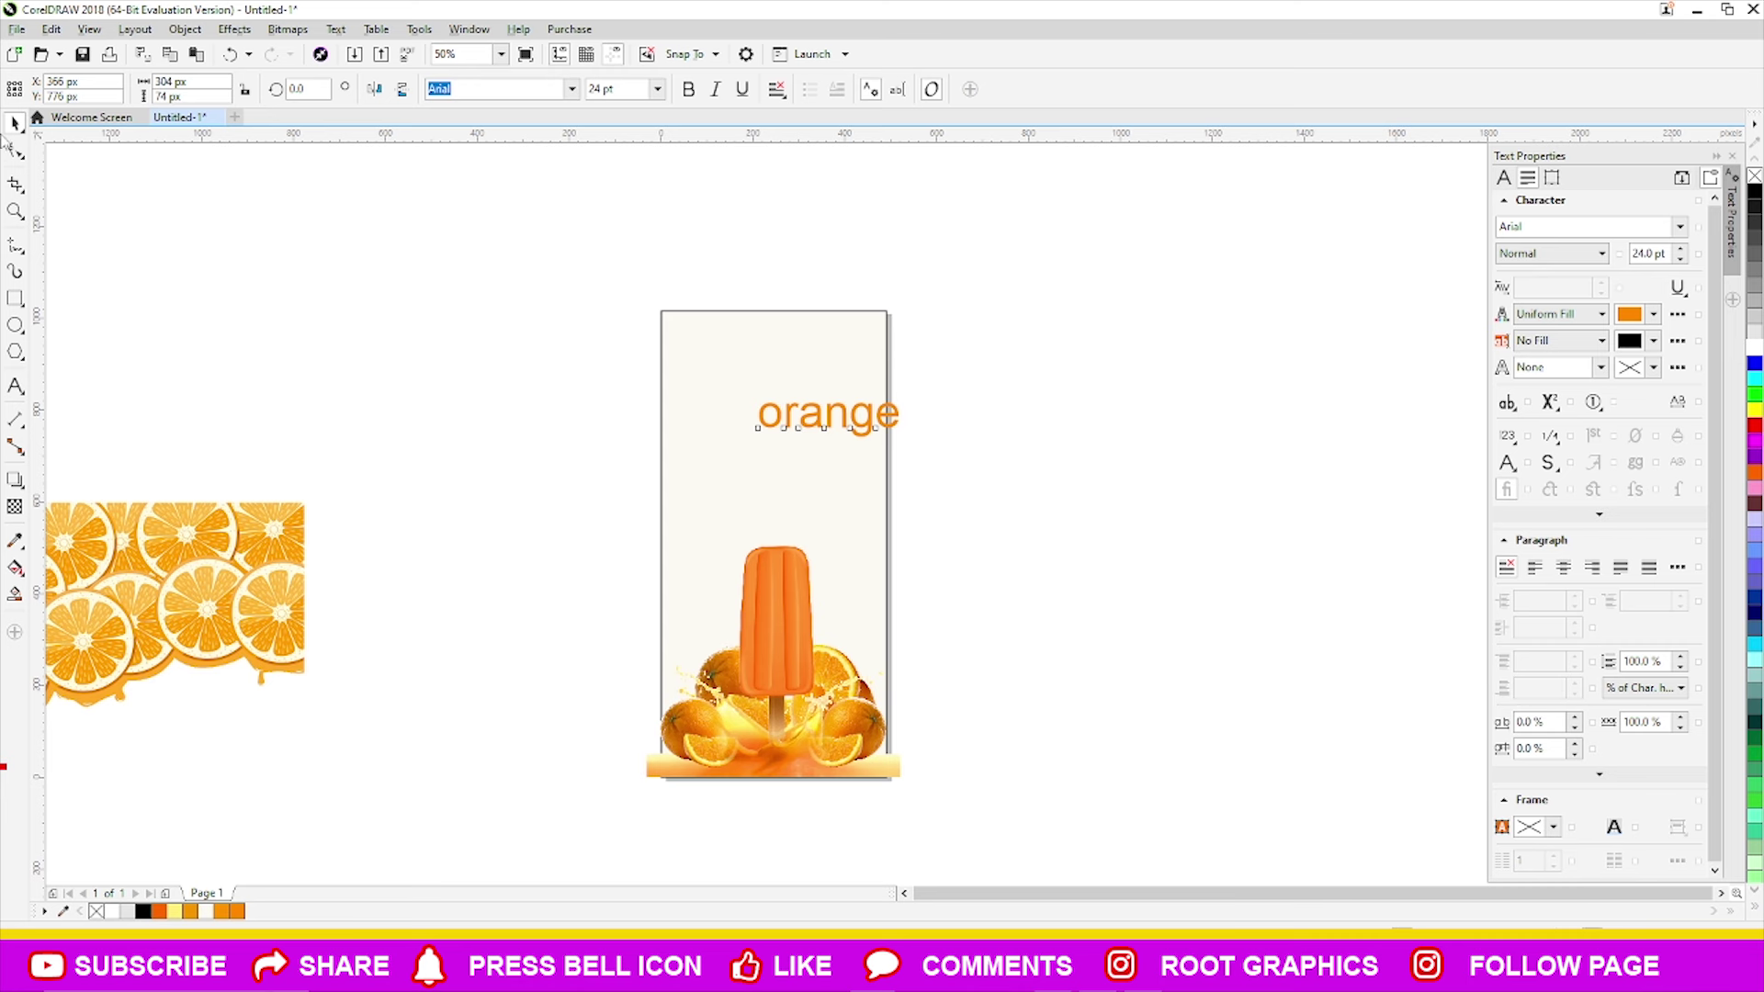
- Capitalise the first letter so the text reads 'Orange'
double_click(777, 424)
left_click_drag(777, 424, 747, 423)
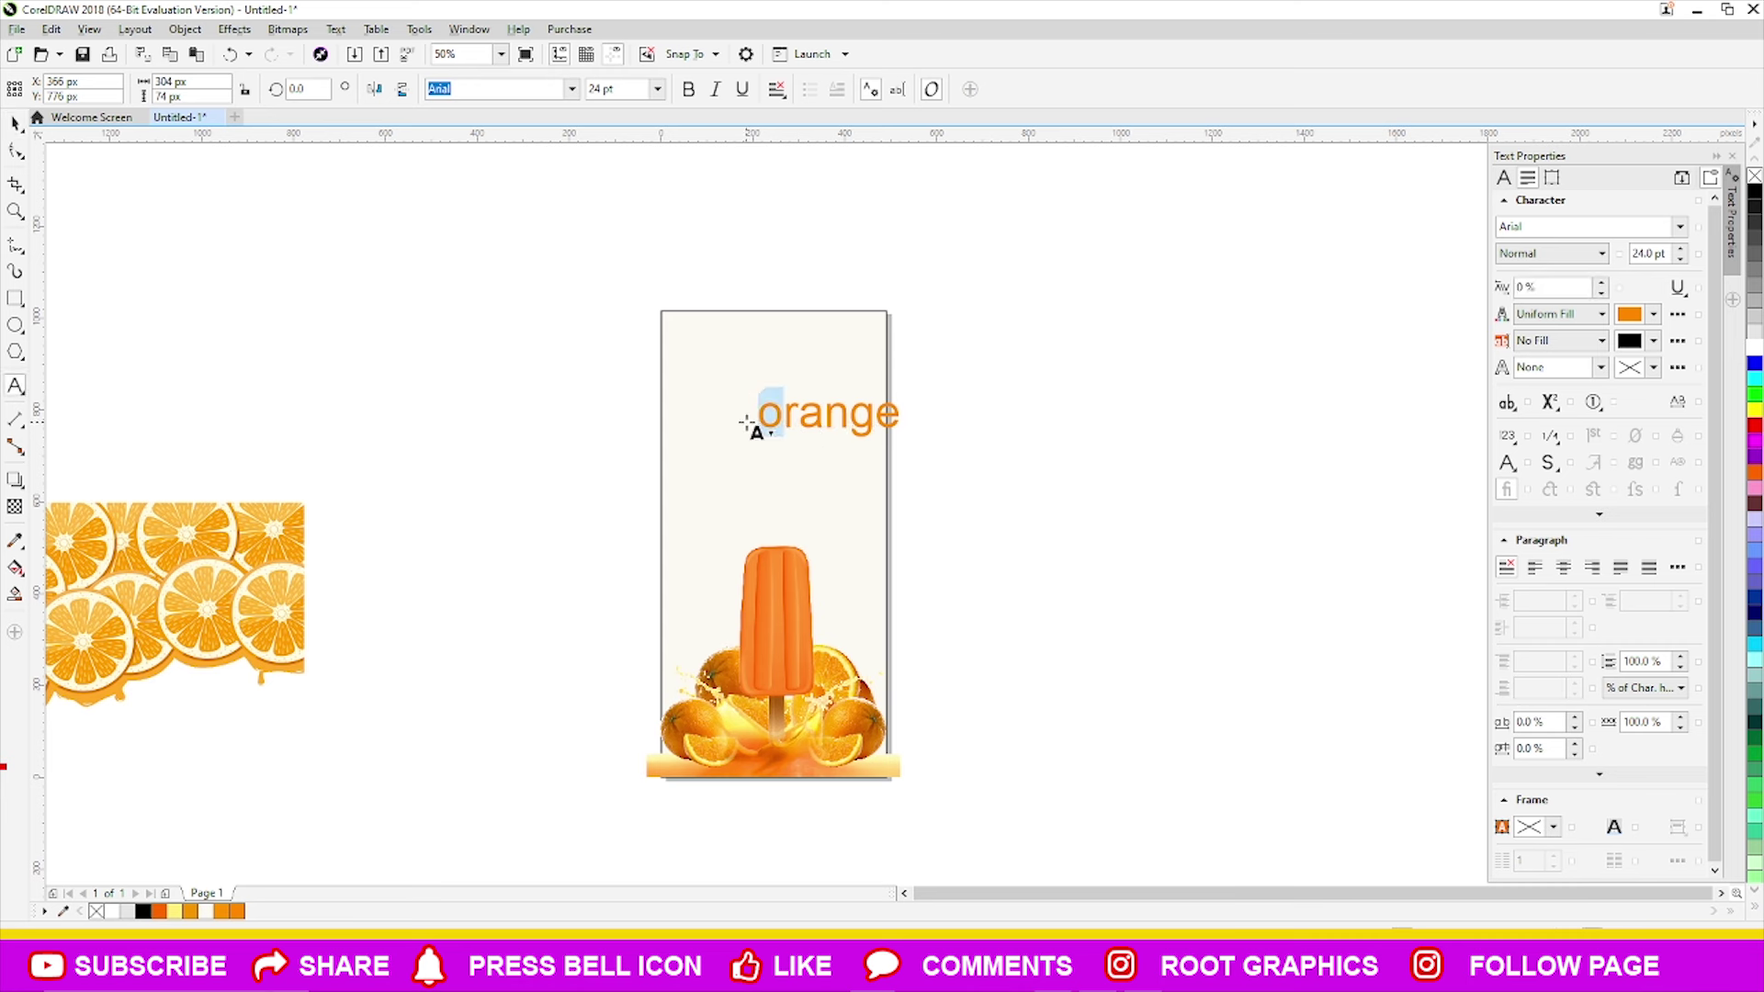
type("O")
left_click(16, 124)
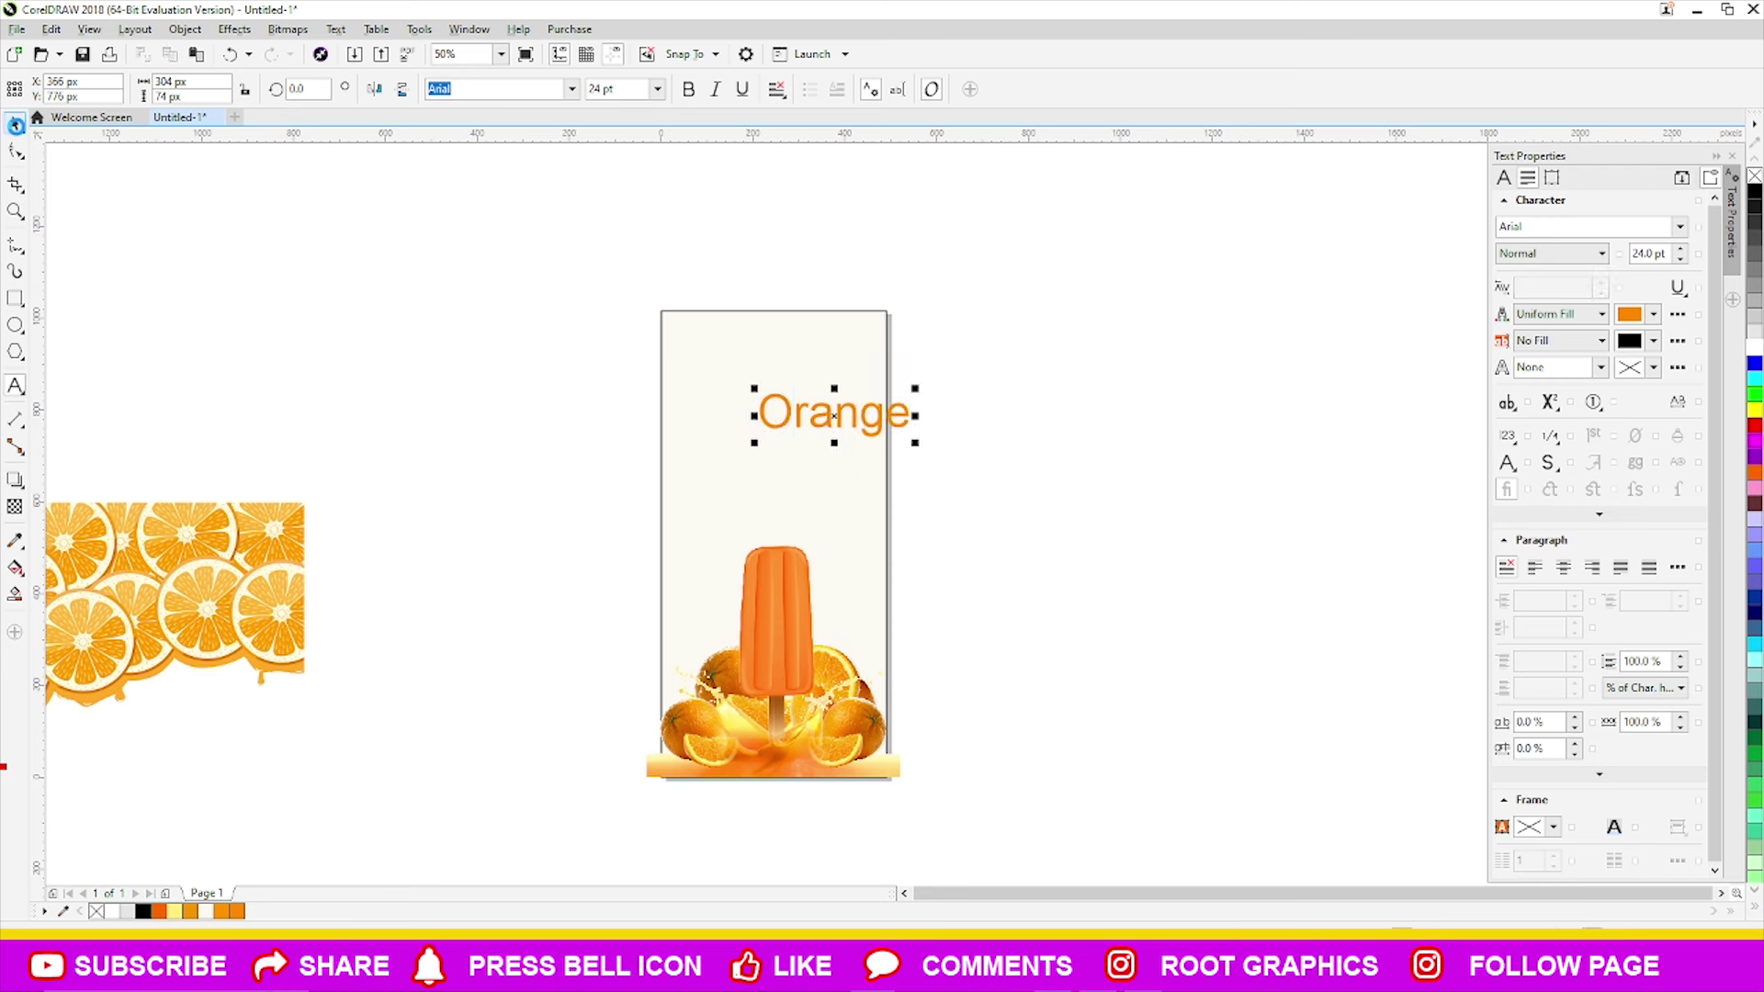
- Centre 'Orange' horizontally on the poster background
left_click_drag(838, 426, 792, 432)
left_click(792, 432)
left_click(862, 347, "shift")
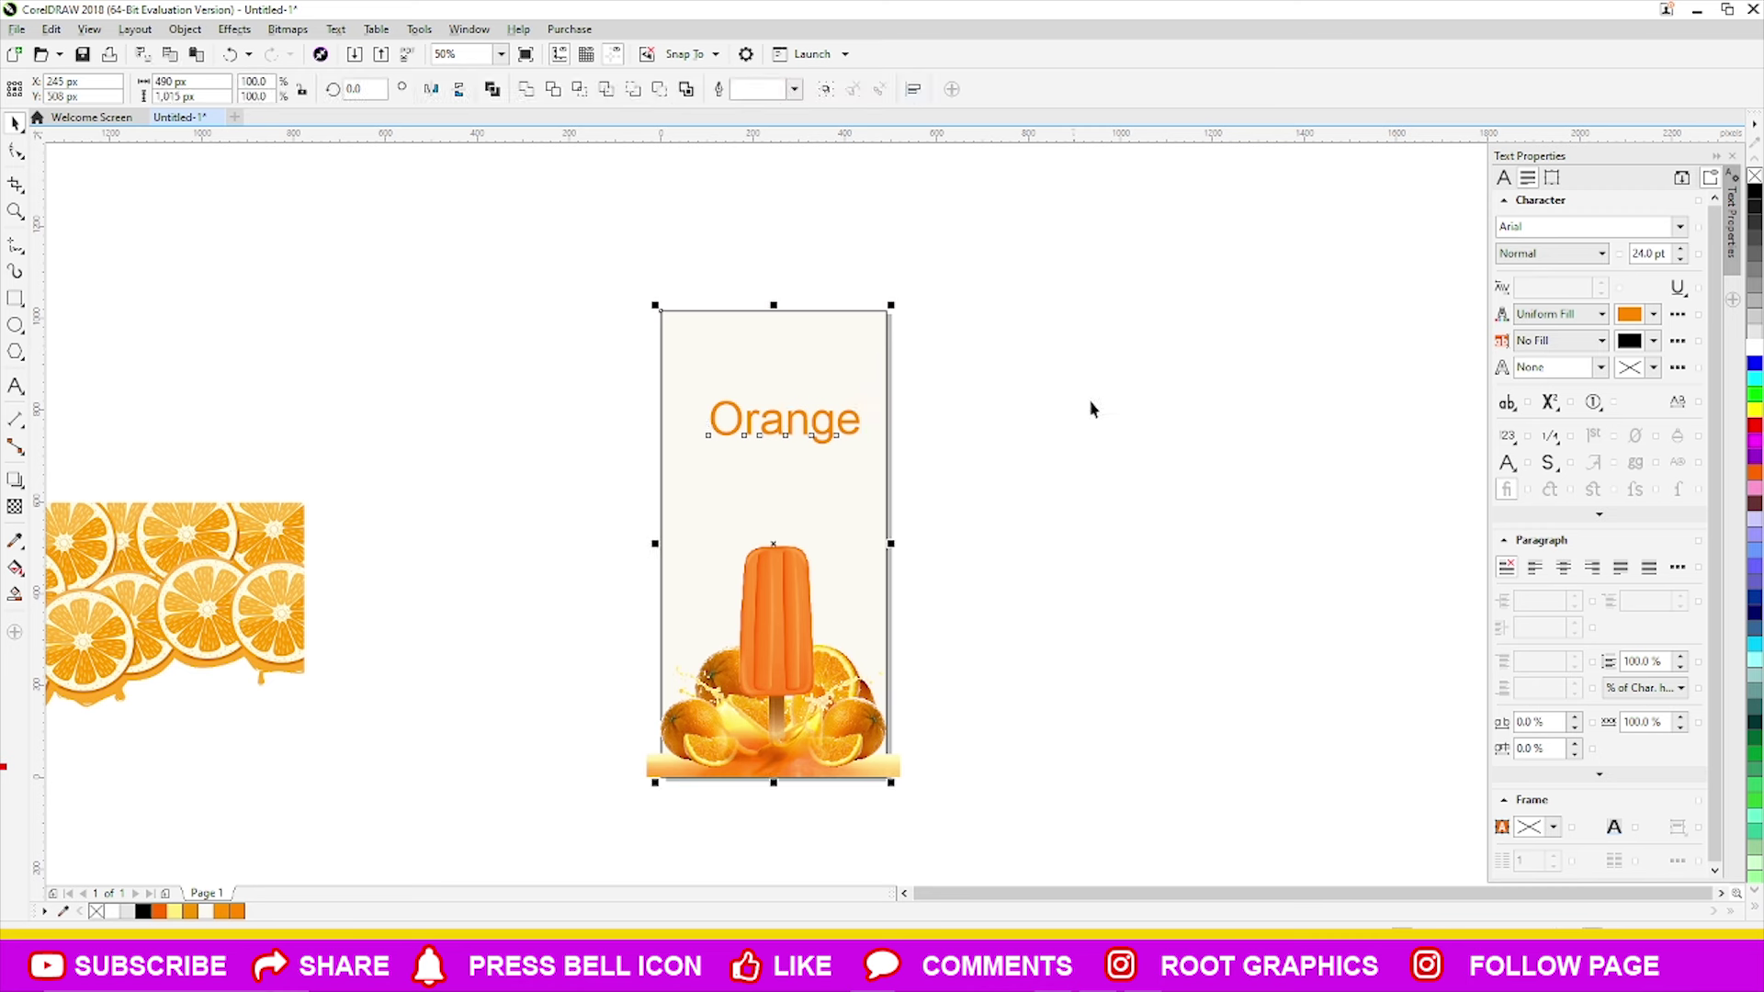
key("c")
left_click(816, 433)
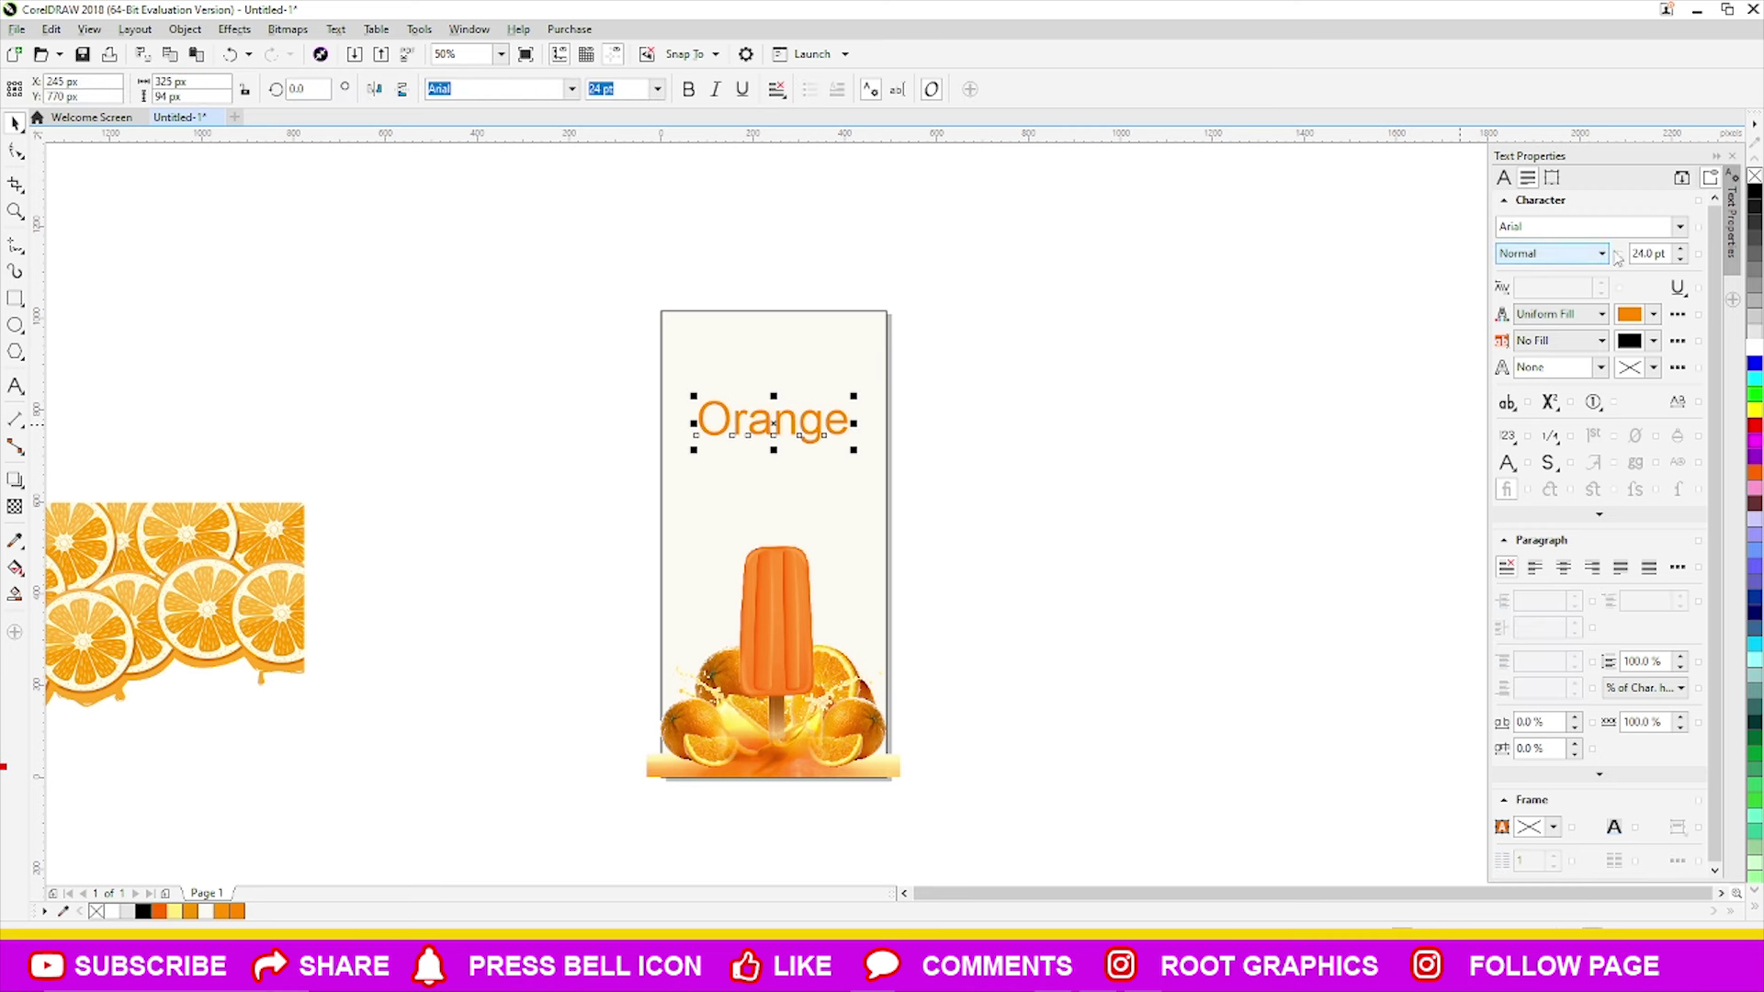
- Duplicate 'Ice Cream' beside the page and retype the copy as 'Orange'
left_click(1680, 227)
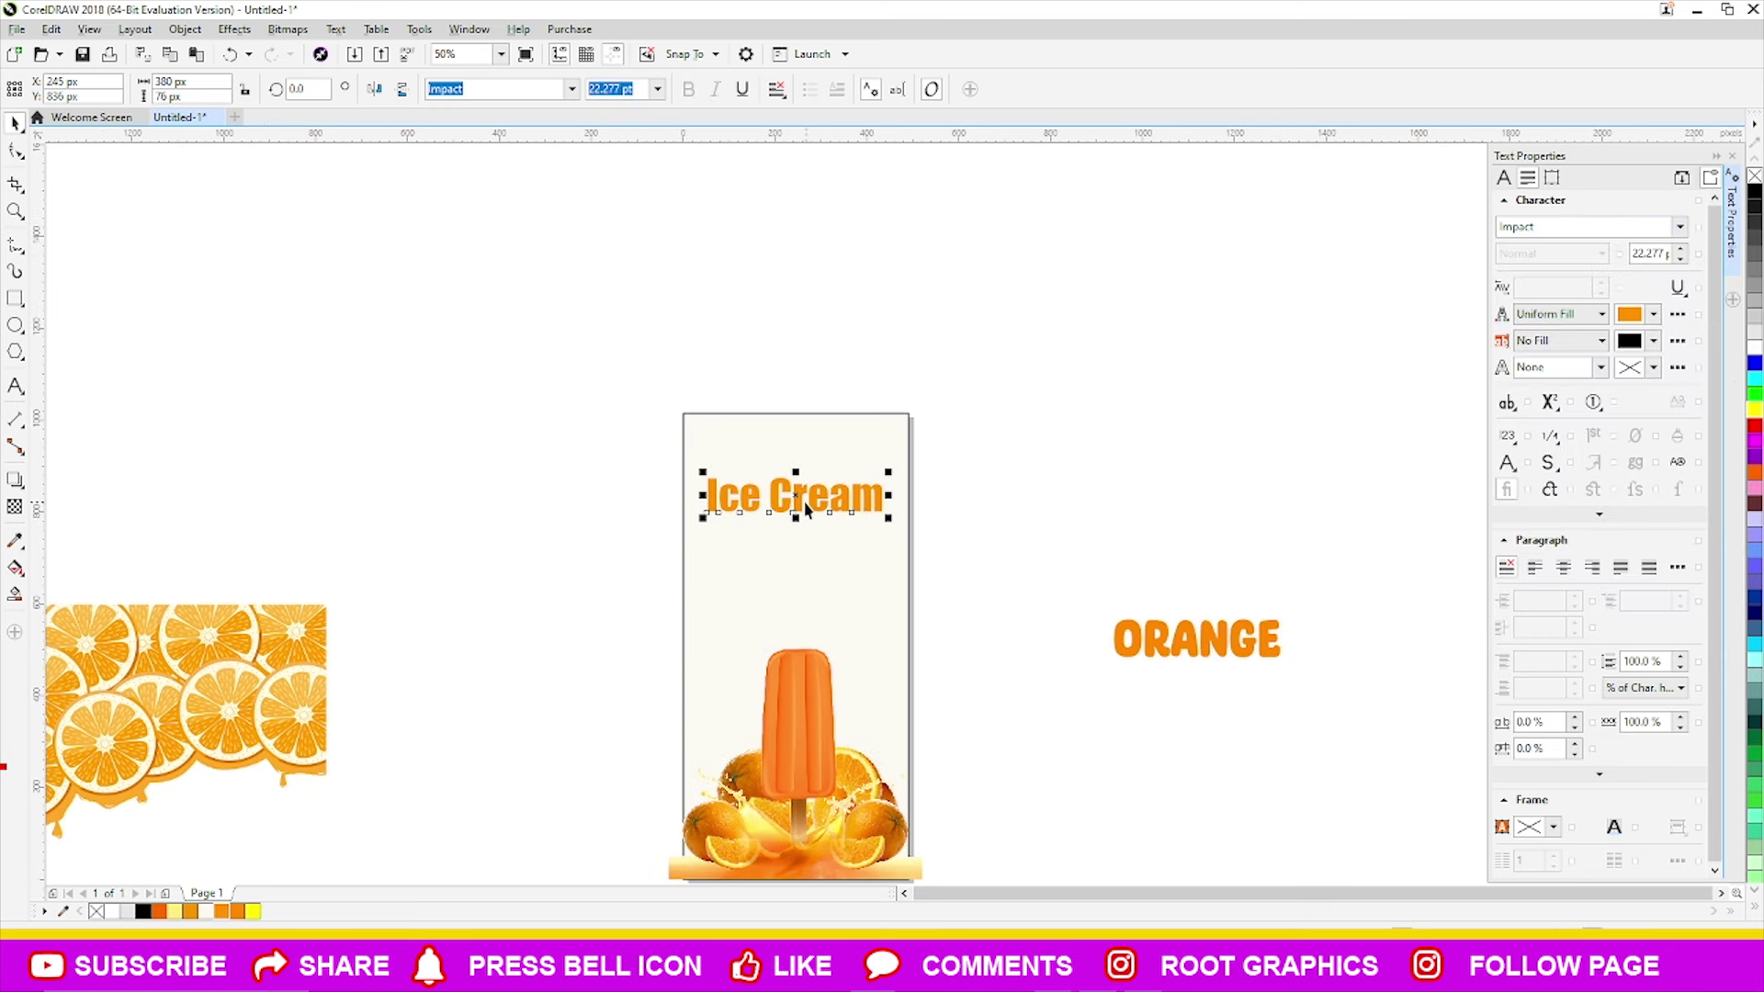
left_click_drag(806, 511, 1082, 480)
double_click(1075, 469)
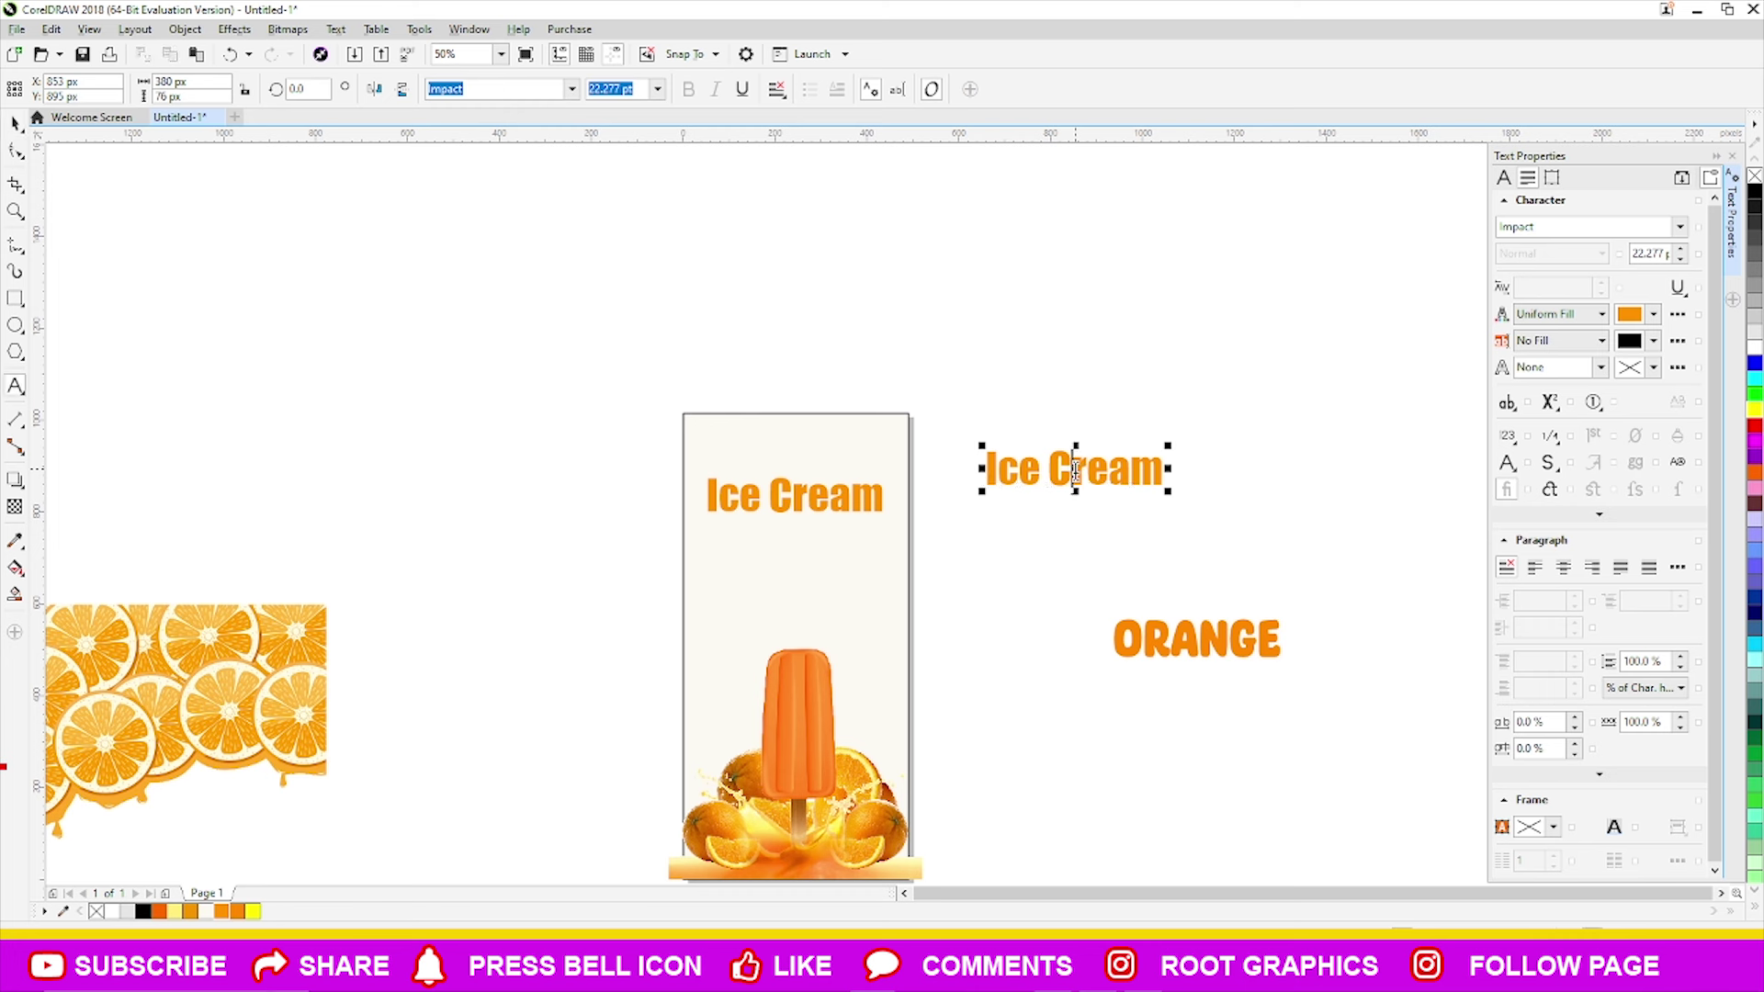
key("ctrl+a")
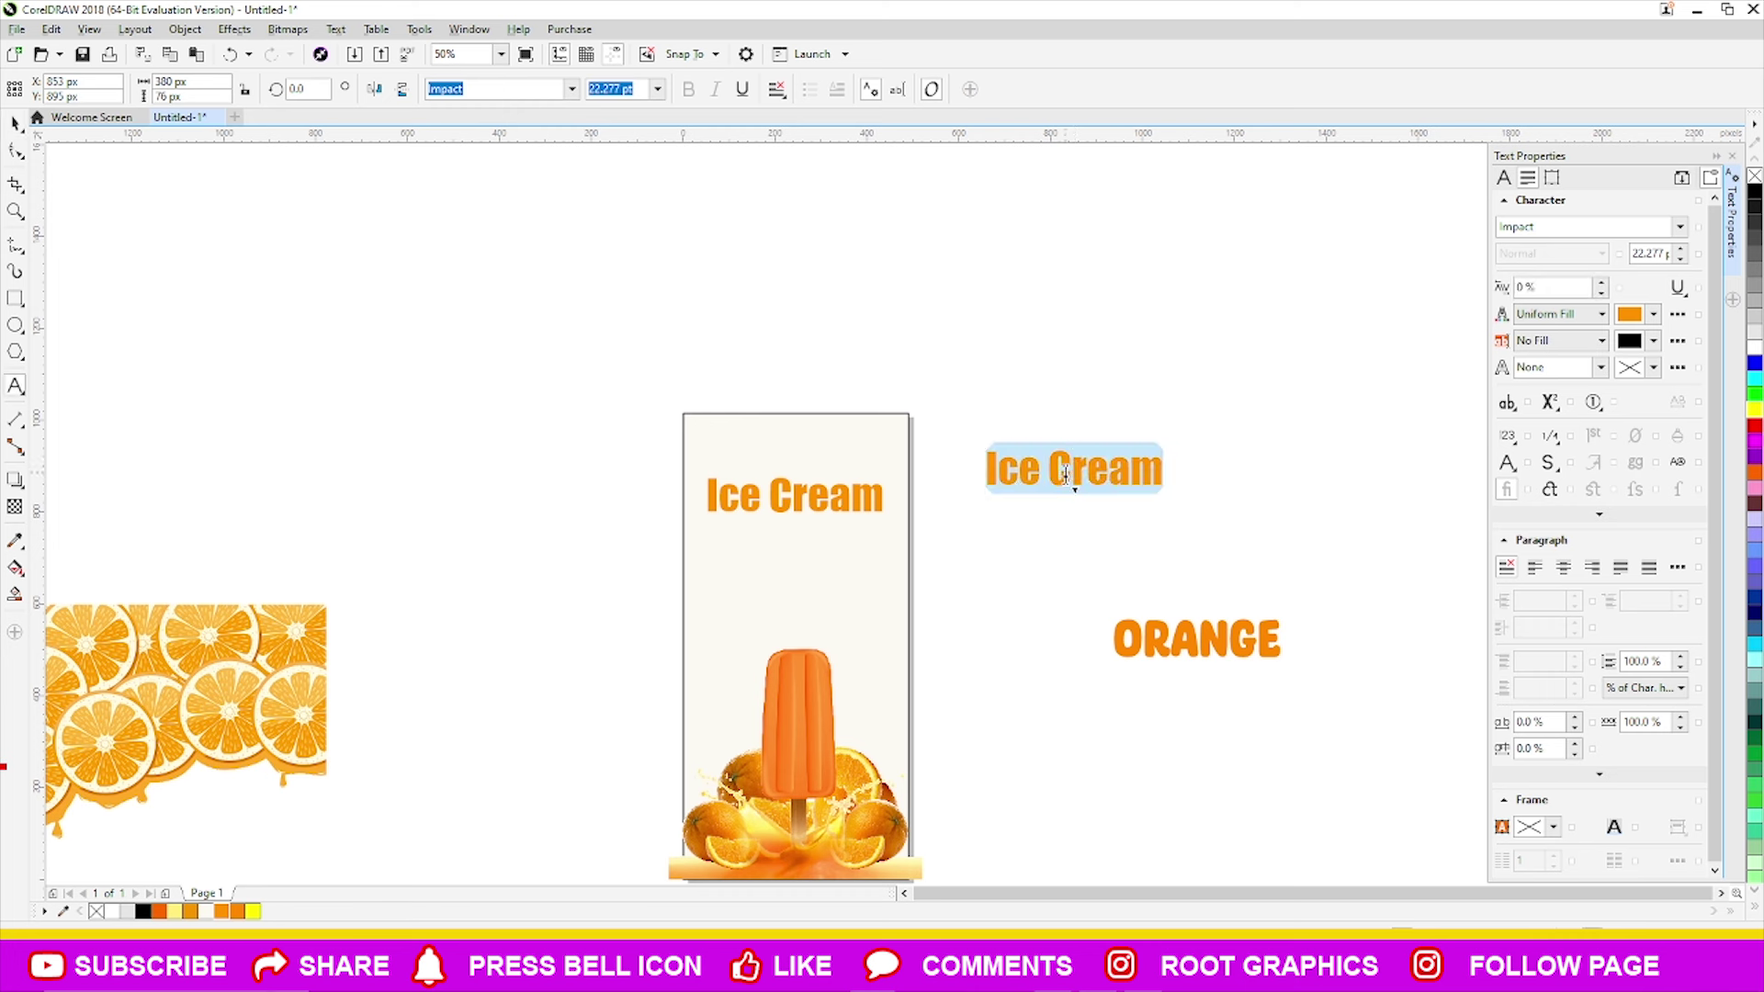
type("Orange")
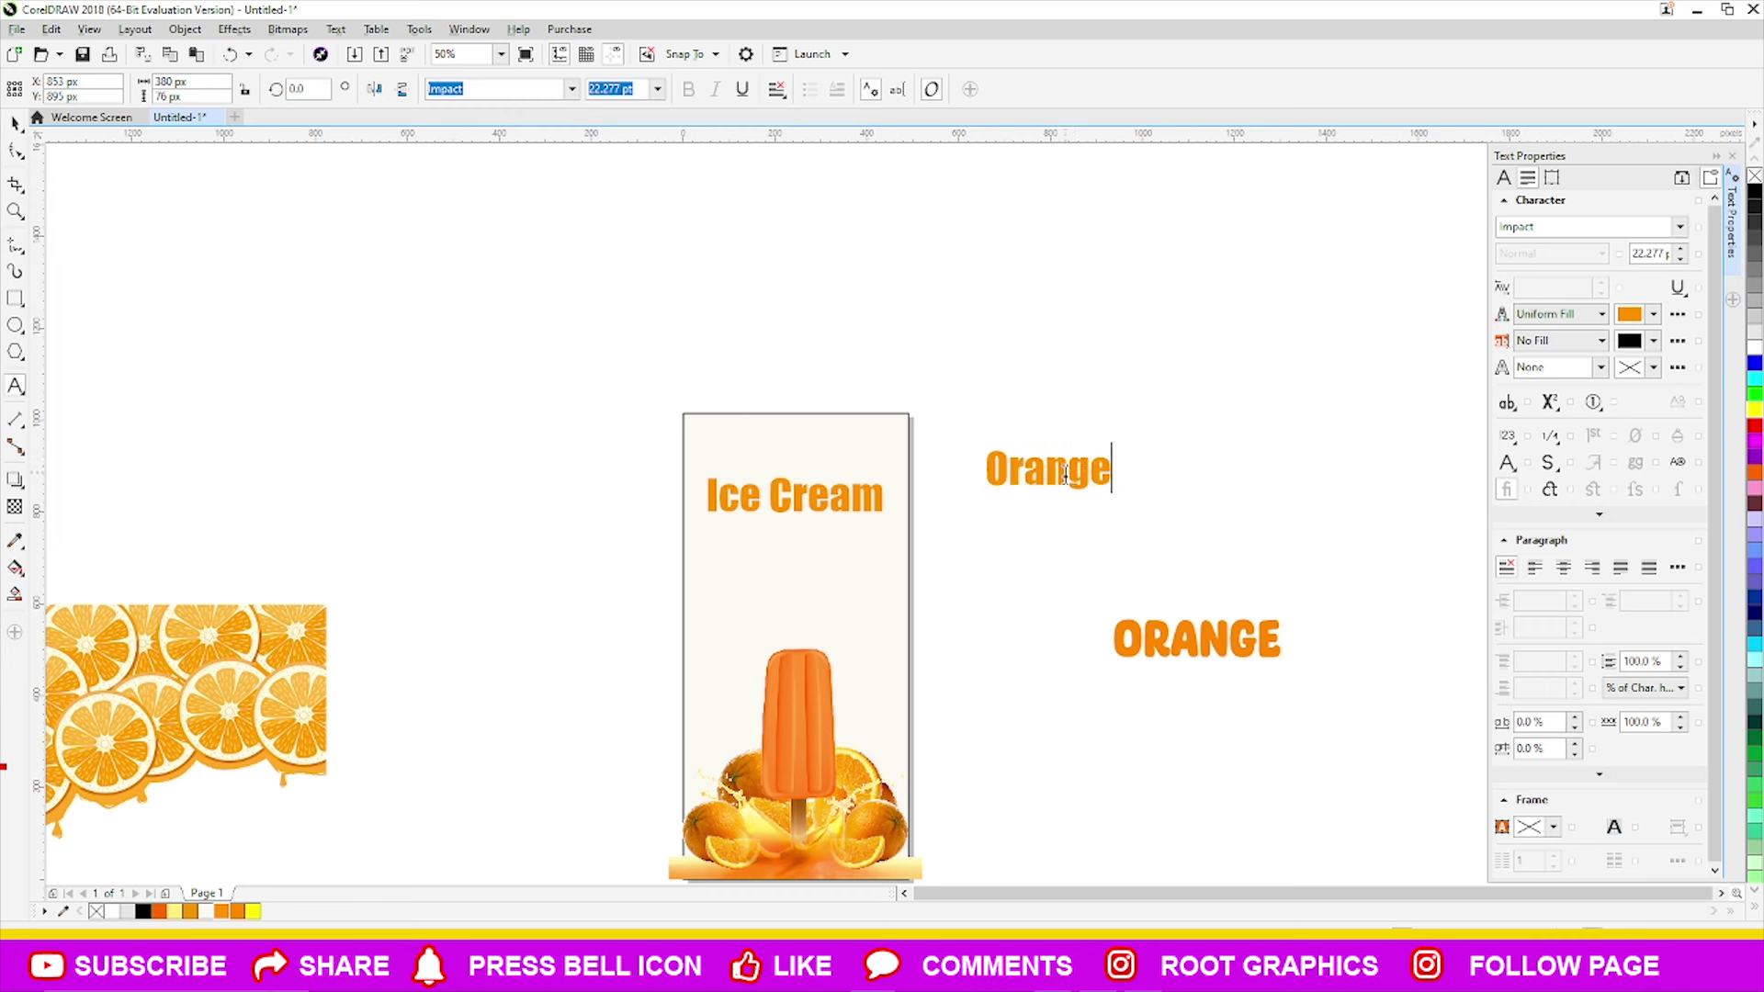
left_click(16, 122)
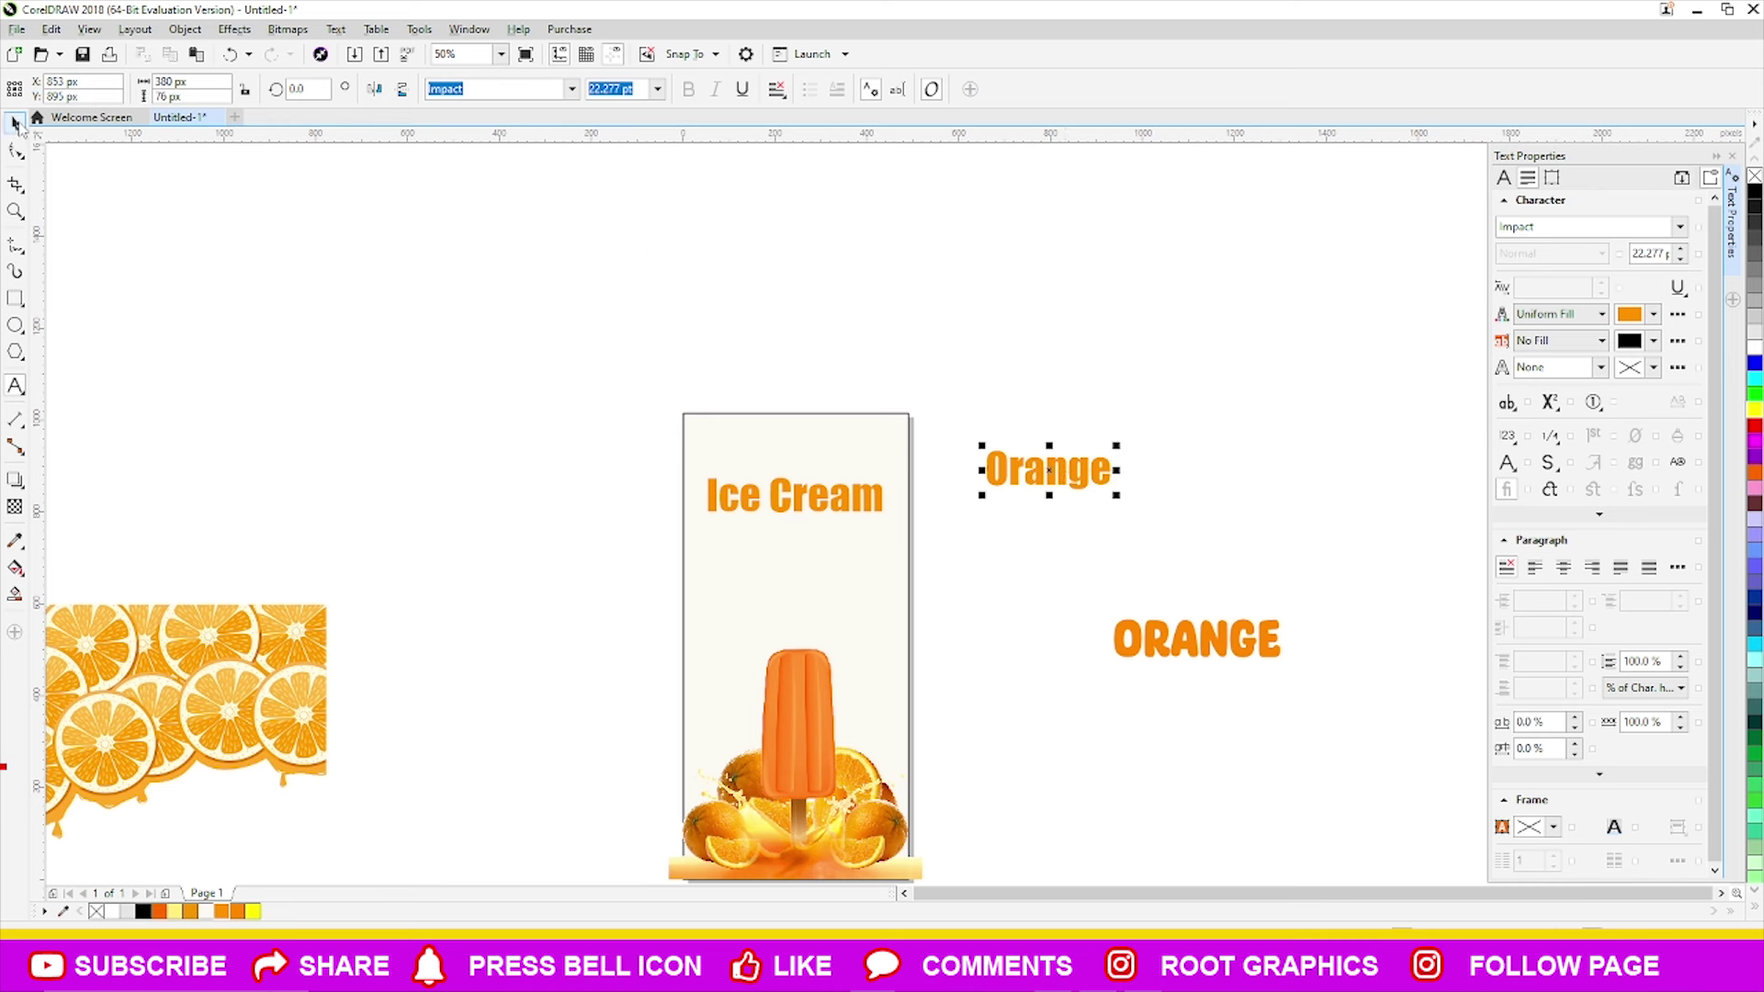
- Set 'Orange' to black Rollance Beauty and place it under 'Ice Cream'
left_click(1677, 226)
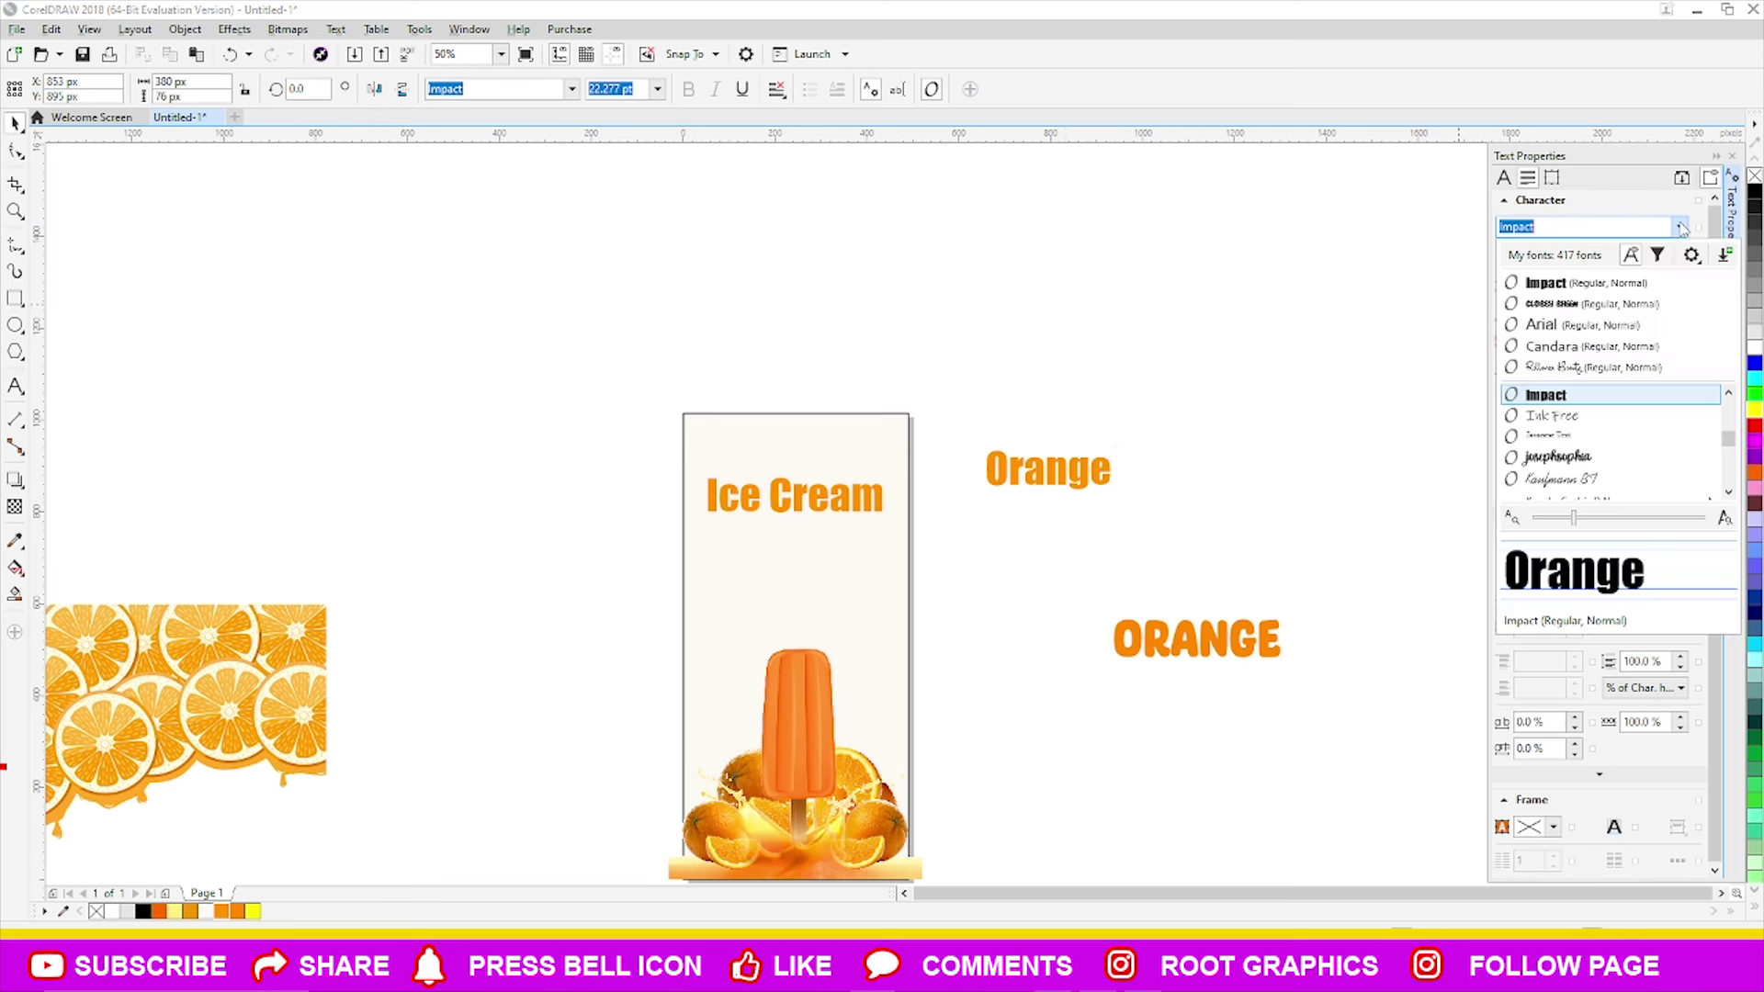
left_click(1582, 366)
mouse_move(1046, 481)
left_mouse_down()
mouse_move(804, 524)
mouse_move(806, 540)
left_mouse_up()
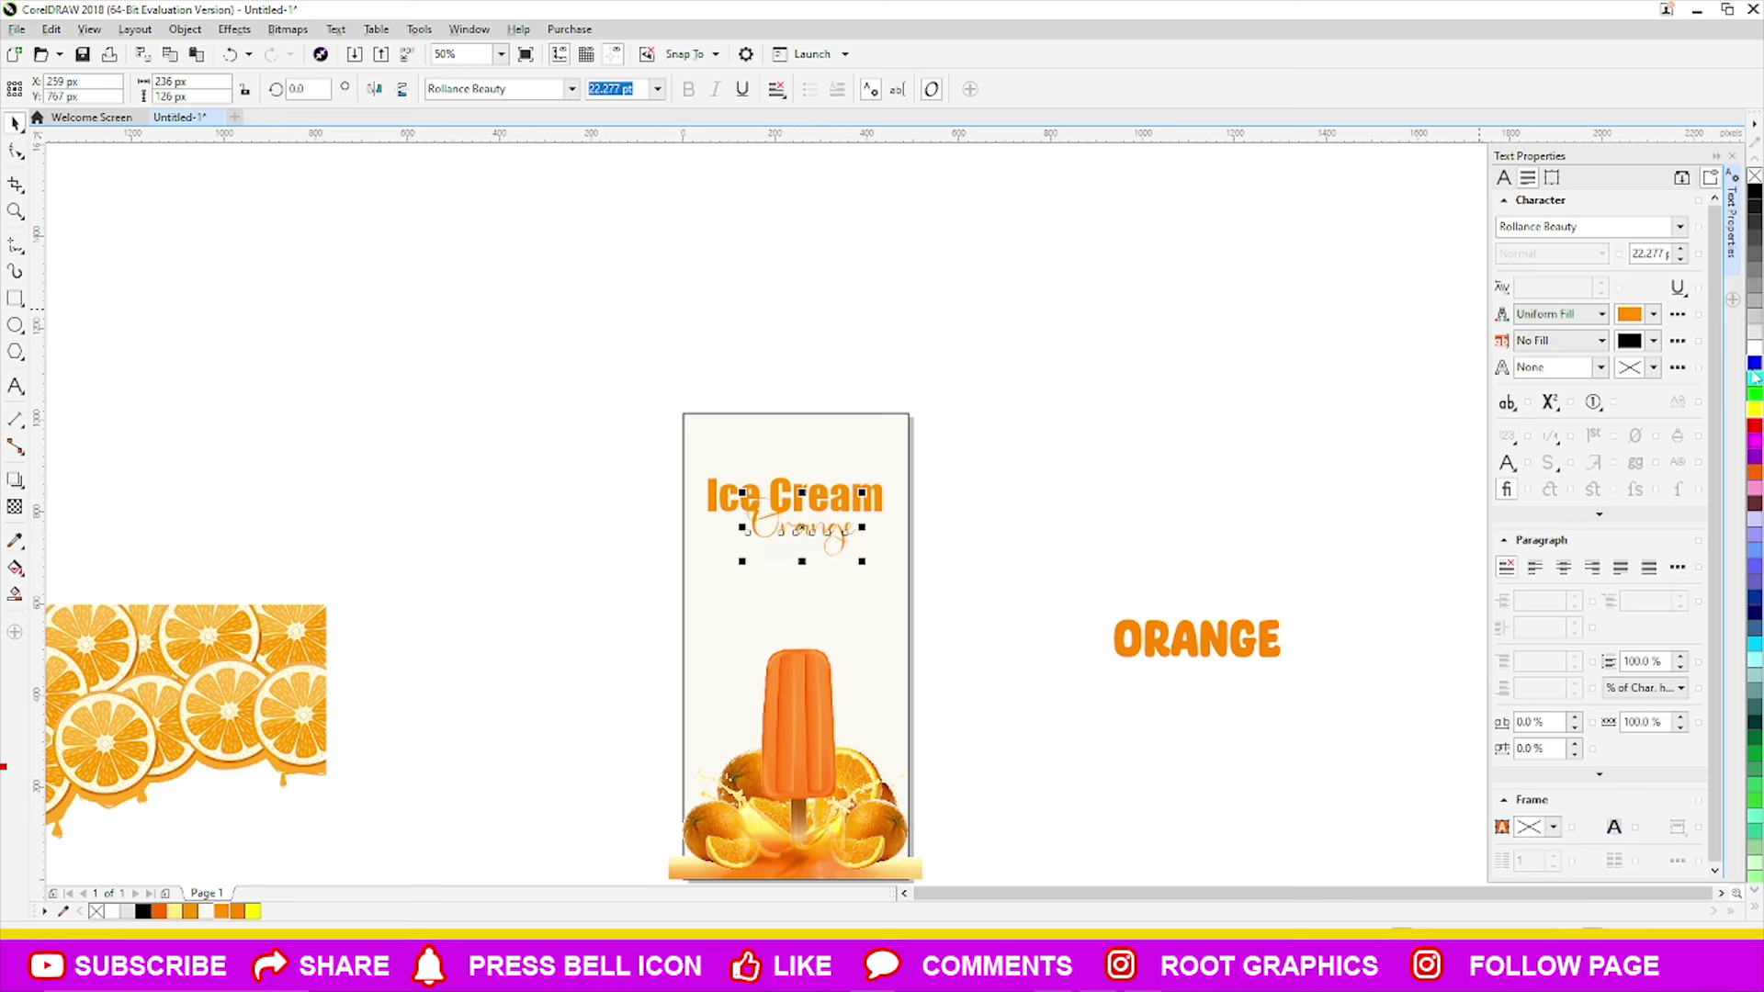
left_click(1753, 190)
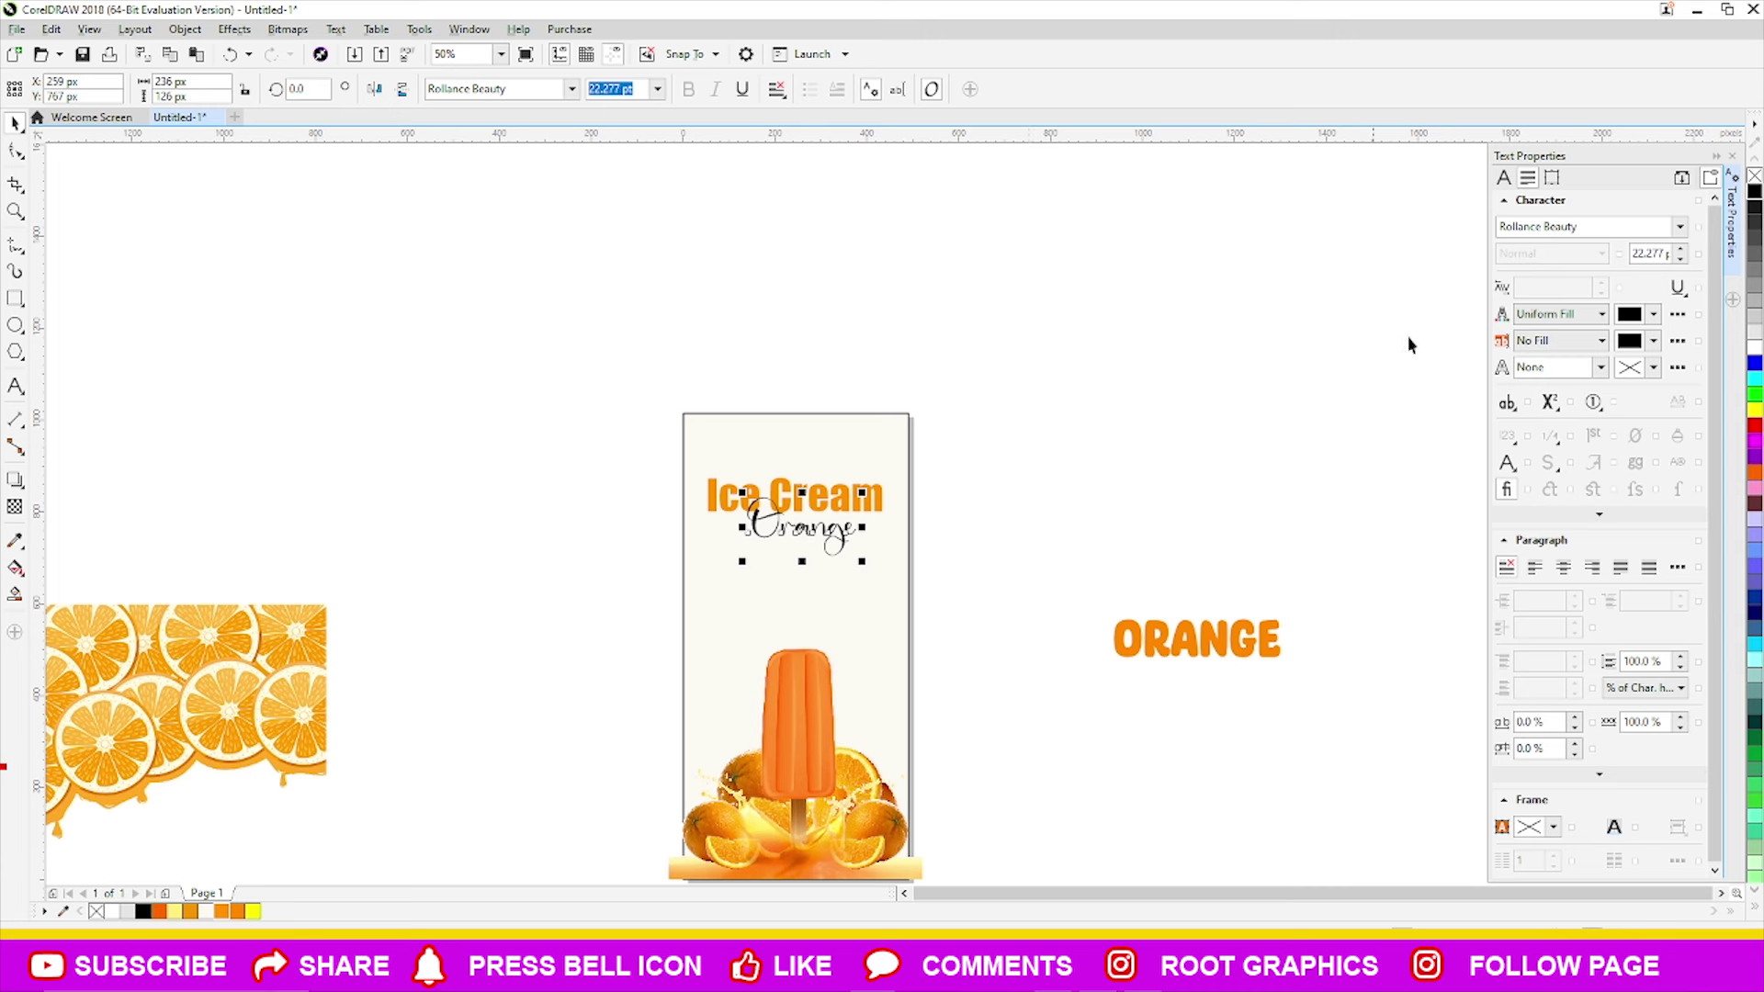
left_click(1682, 227)
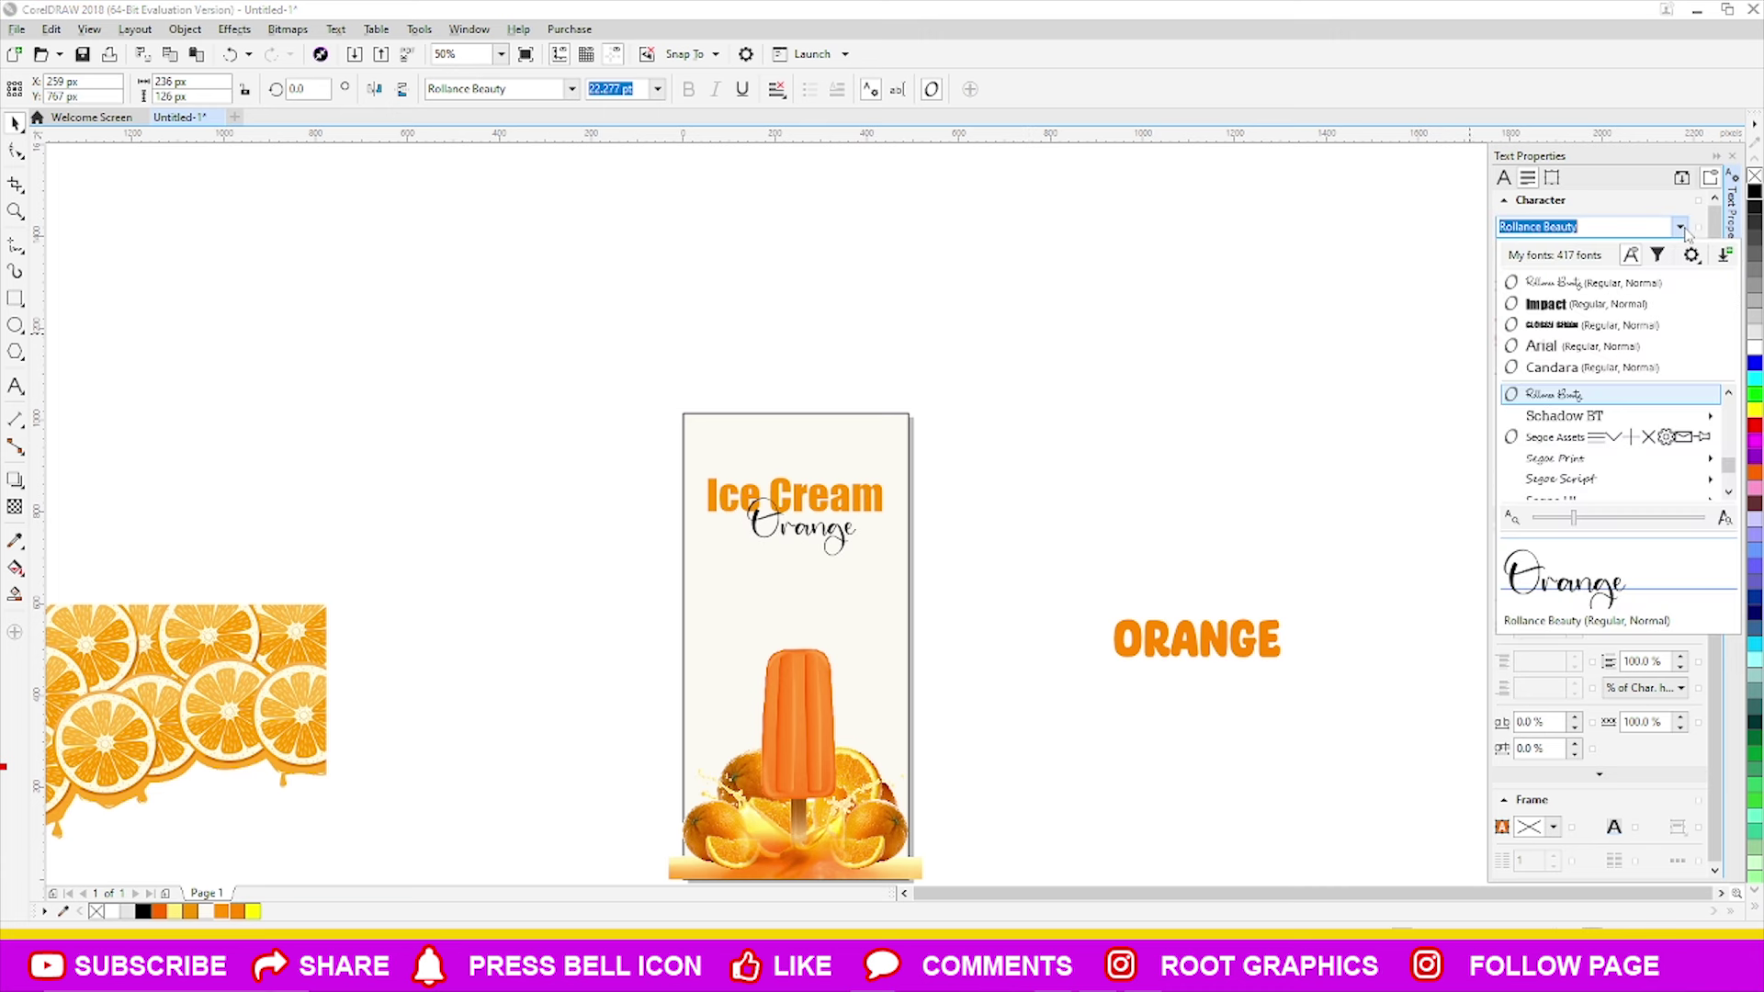
scroll(1607, 441, "down", 3)
scroll(1608, 441, "down", 3)
scroll(1574, 455, "down", 3)
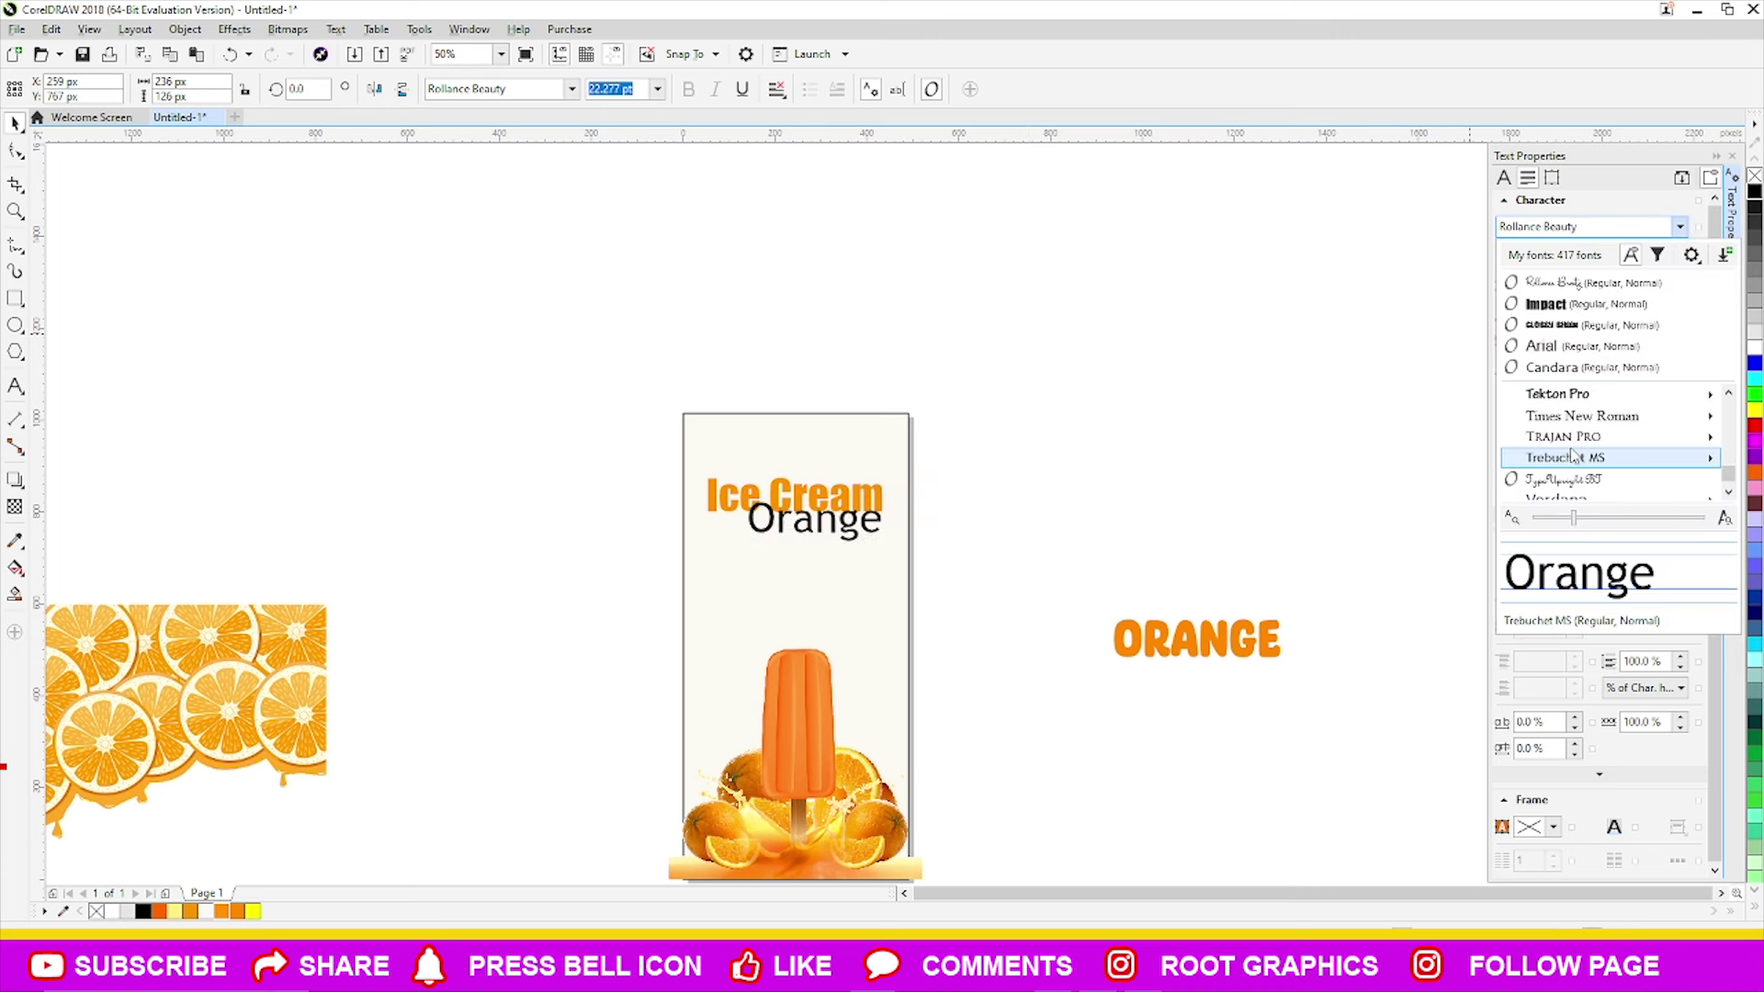
scroll(1573, 455, "down", 2)
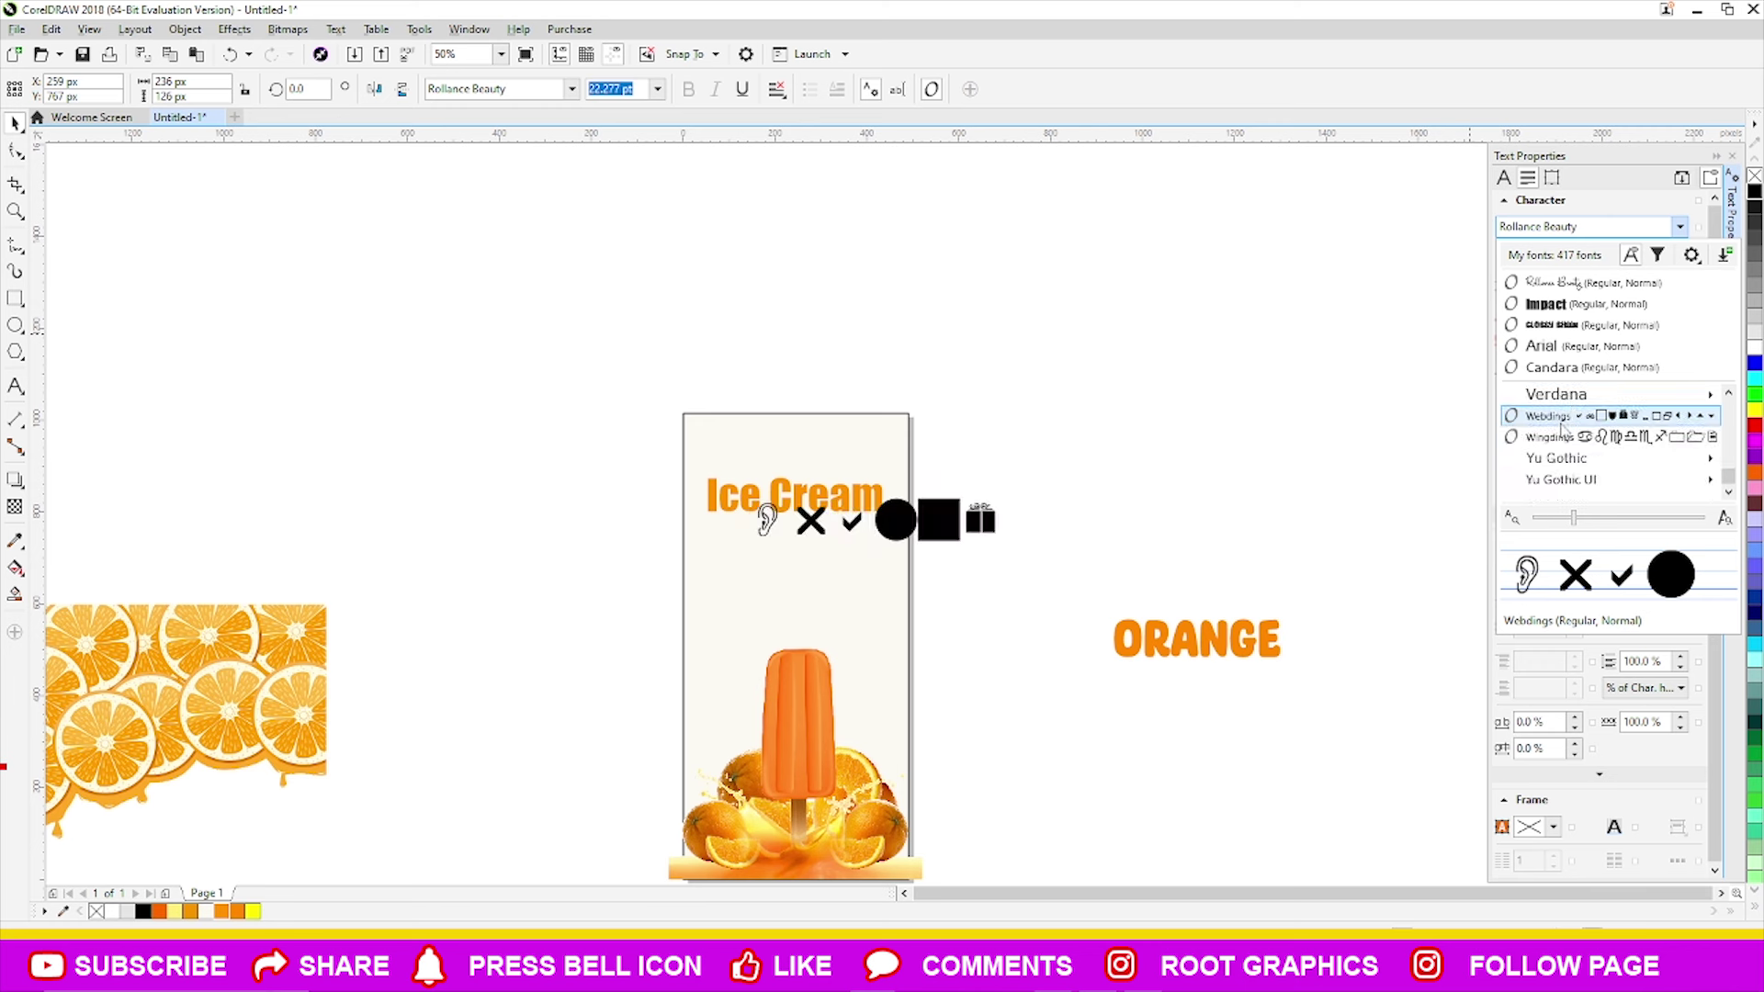
scroll(1573, 456, "up", 2)
scroll(1573, 459, "up", 2)
scroll(1573, 464, "up", 1)
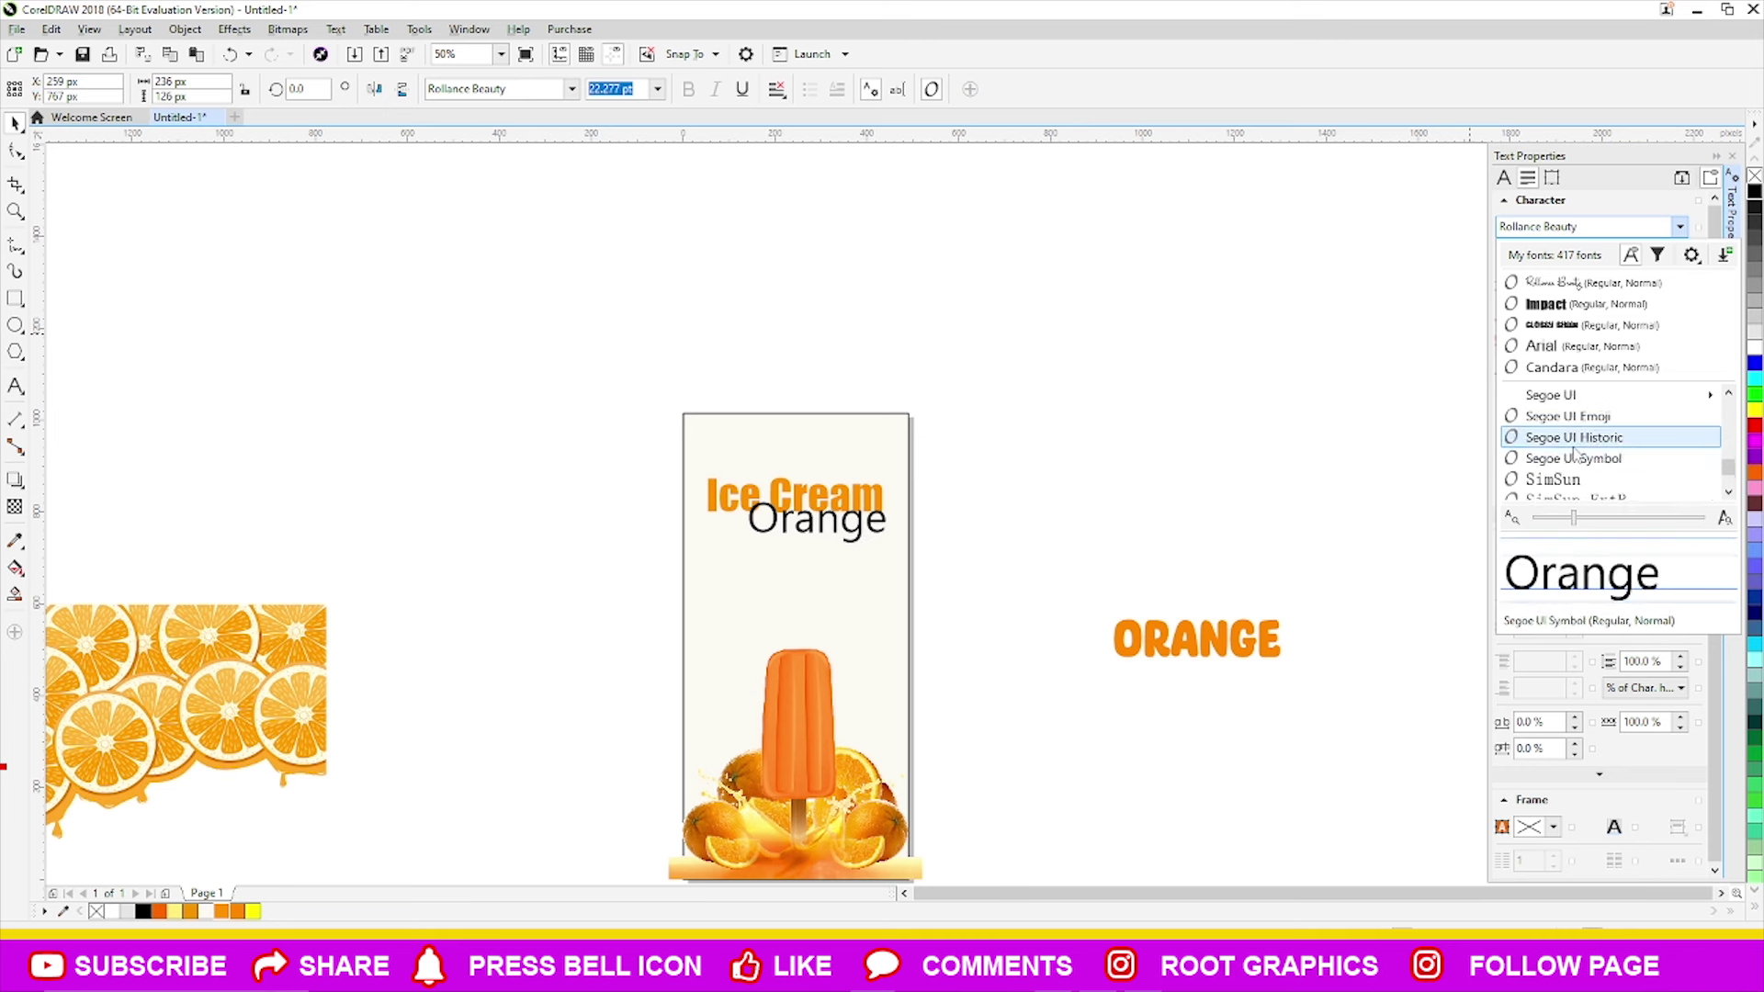
scroll(1573, 459, "up", 2)
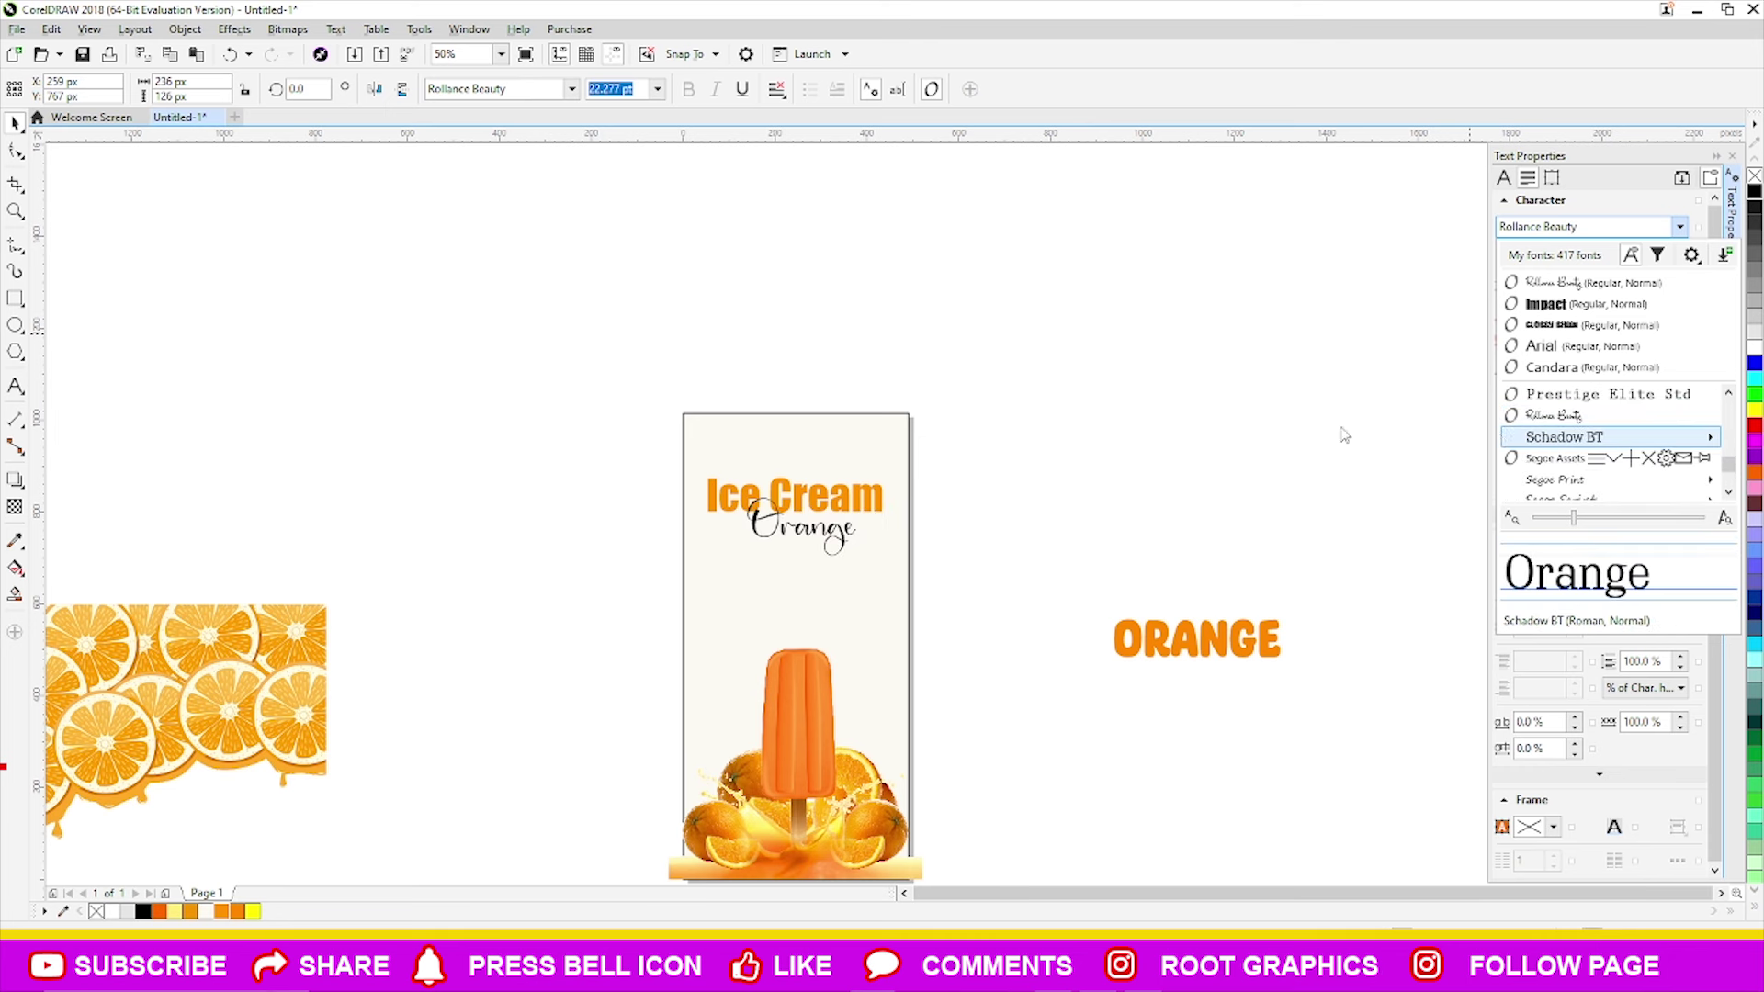
left_click(1577, 418)
scroll(826, 531, "up", 1)
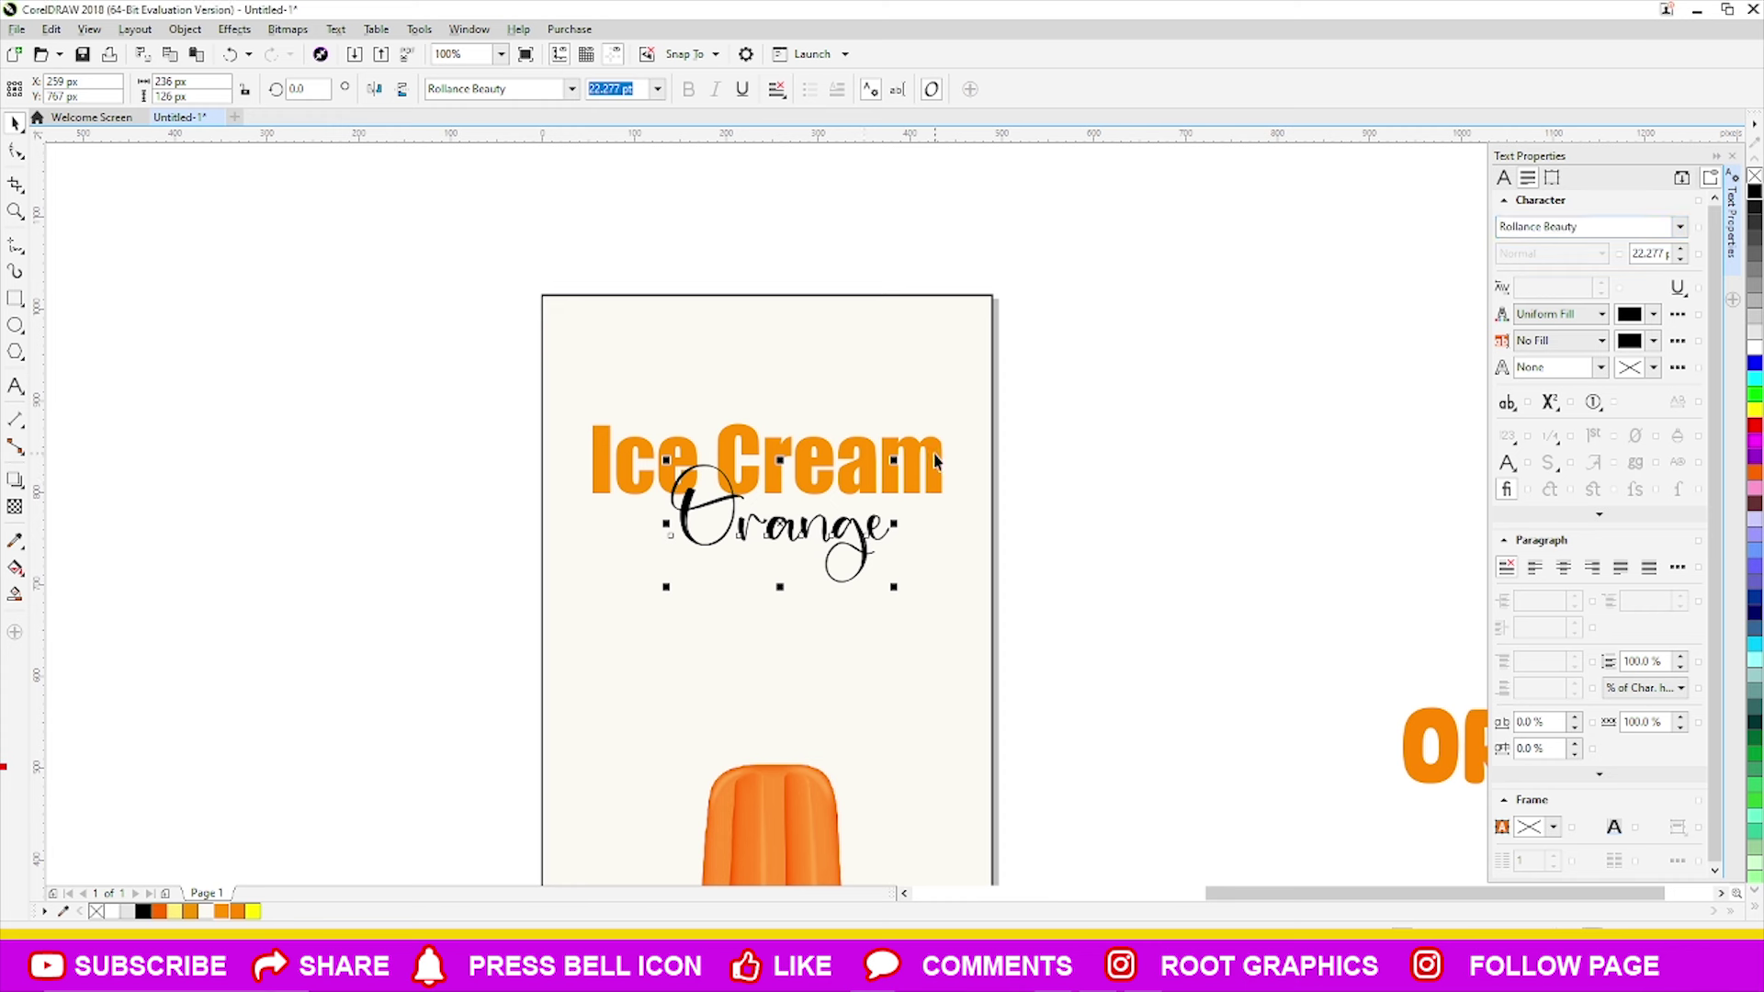
- Enlarge 'Ice Cream' and script 'Orange' together to 420 px wide and nudge them down
left_click(1154, 458)
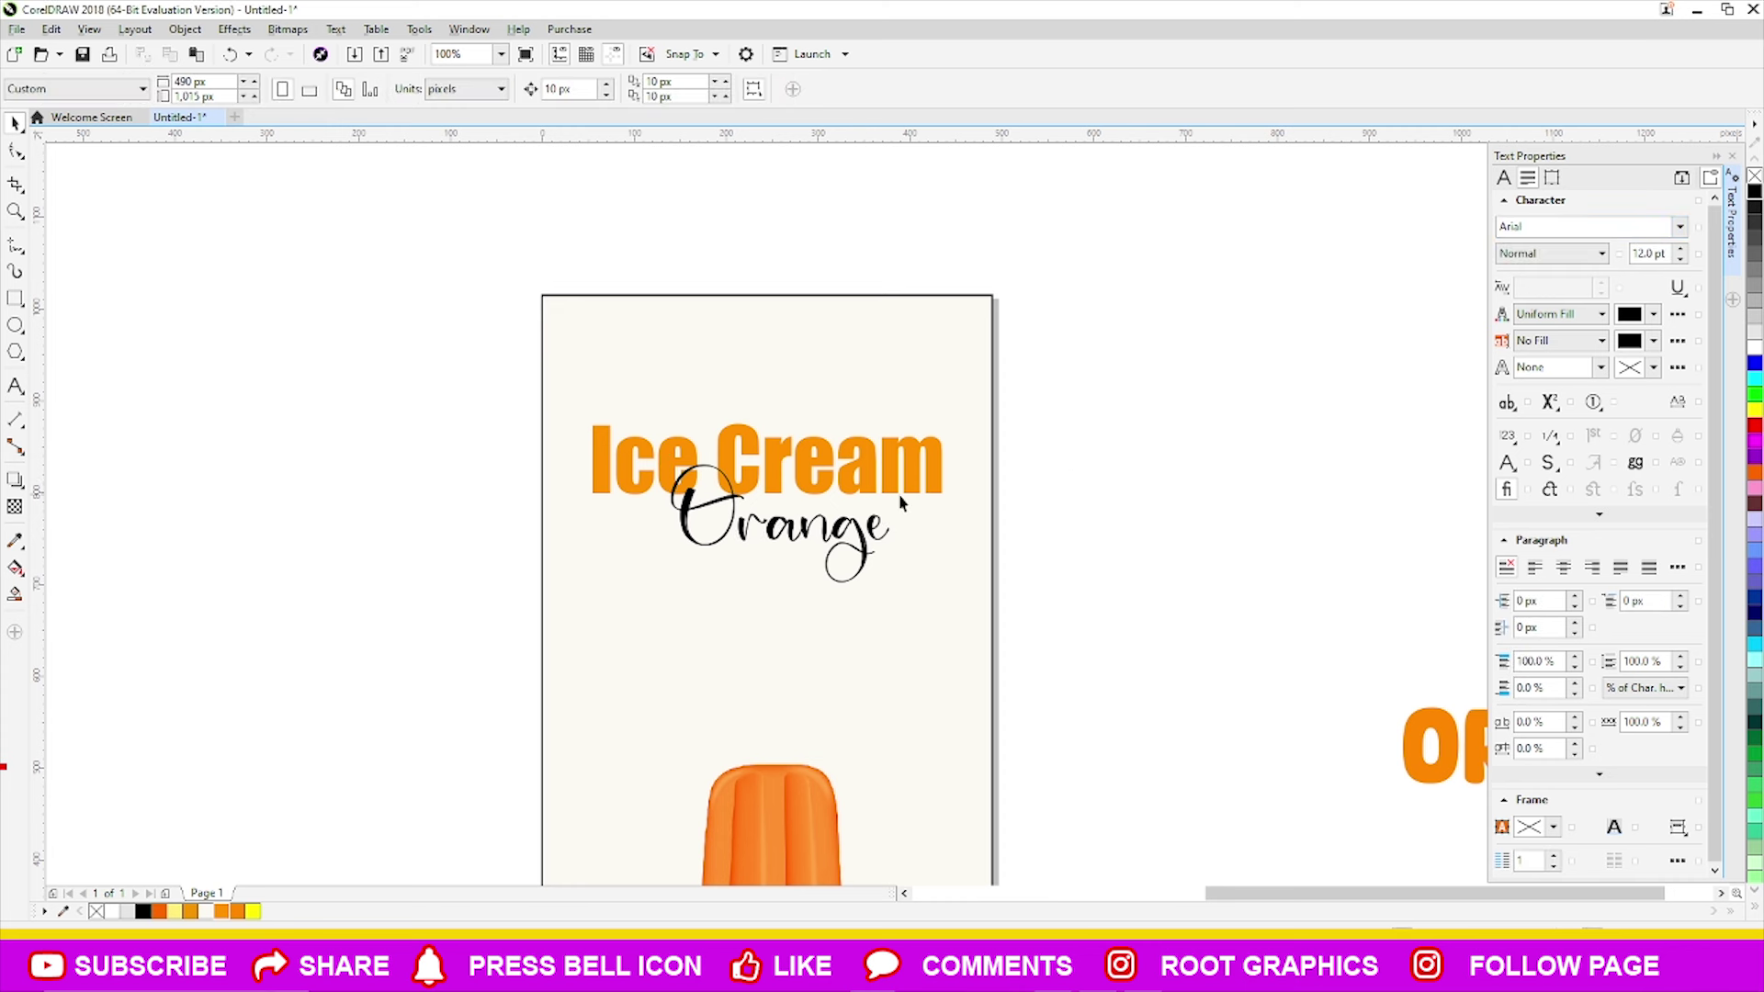
left_click(783, 531)
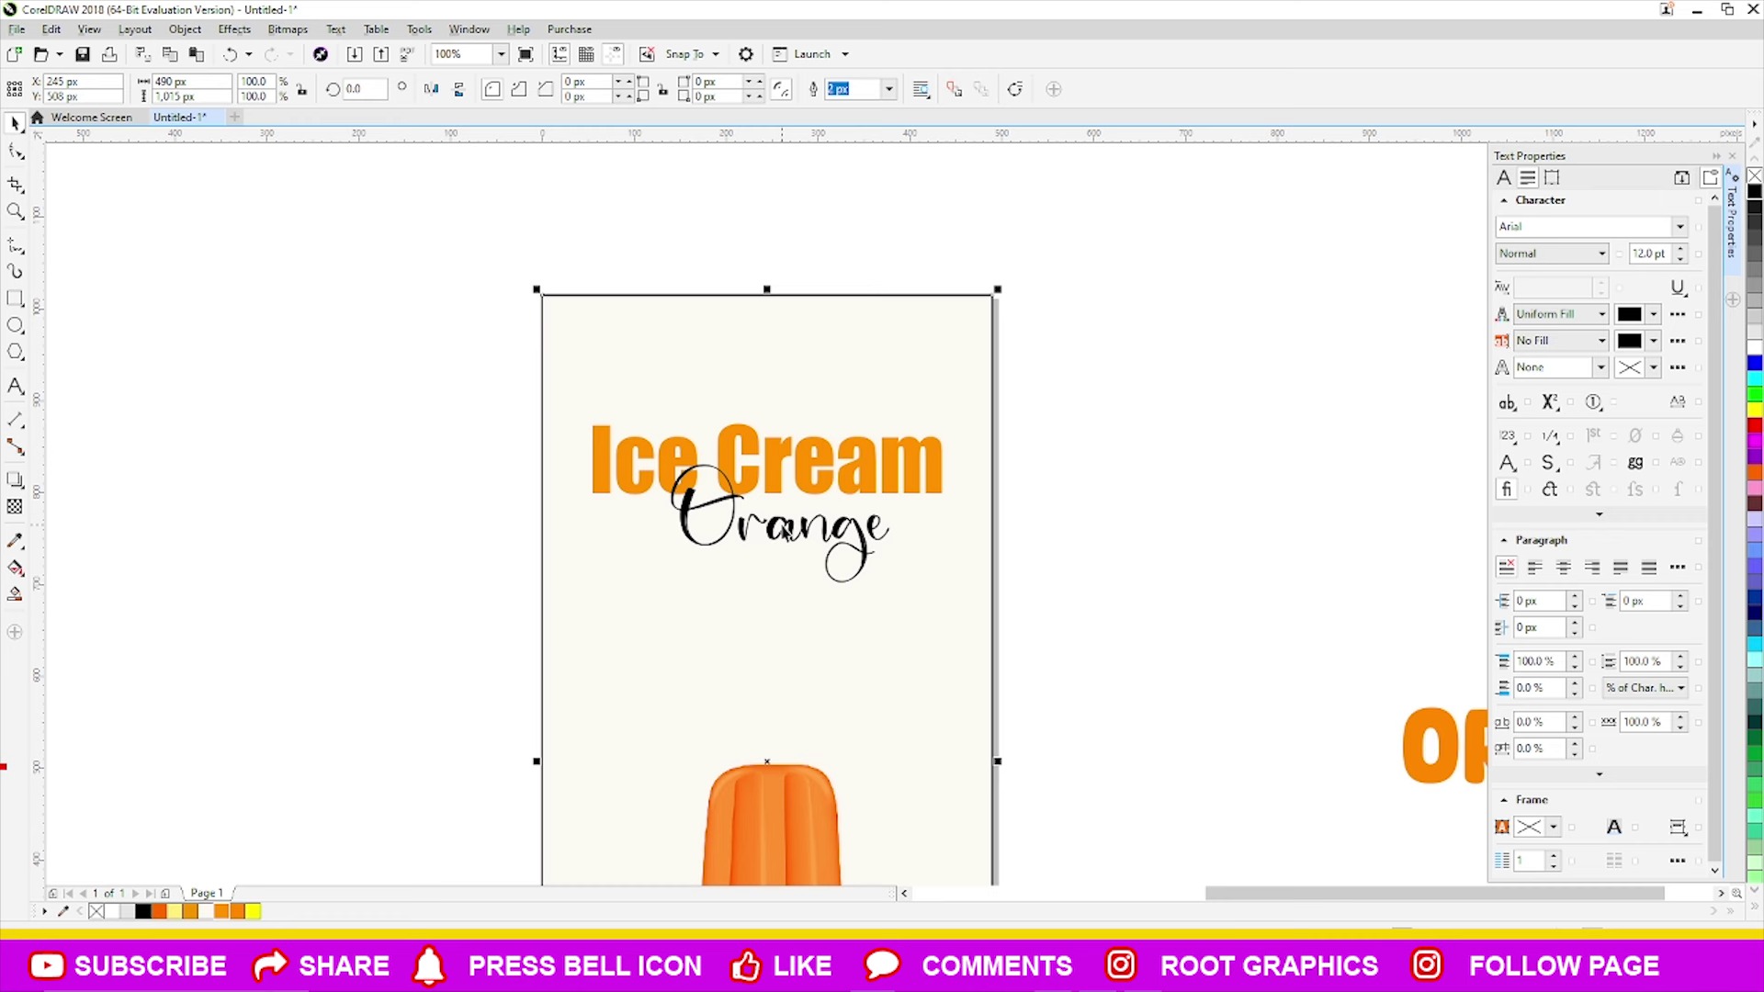
left_click(1137, 531)
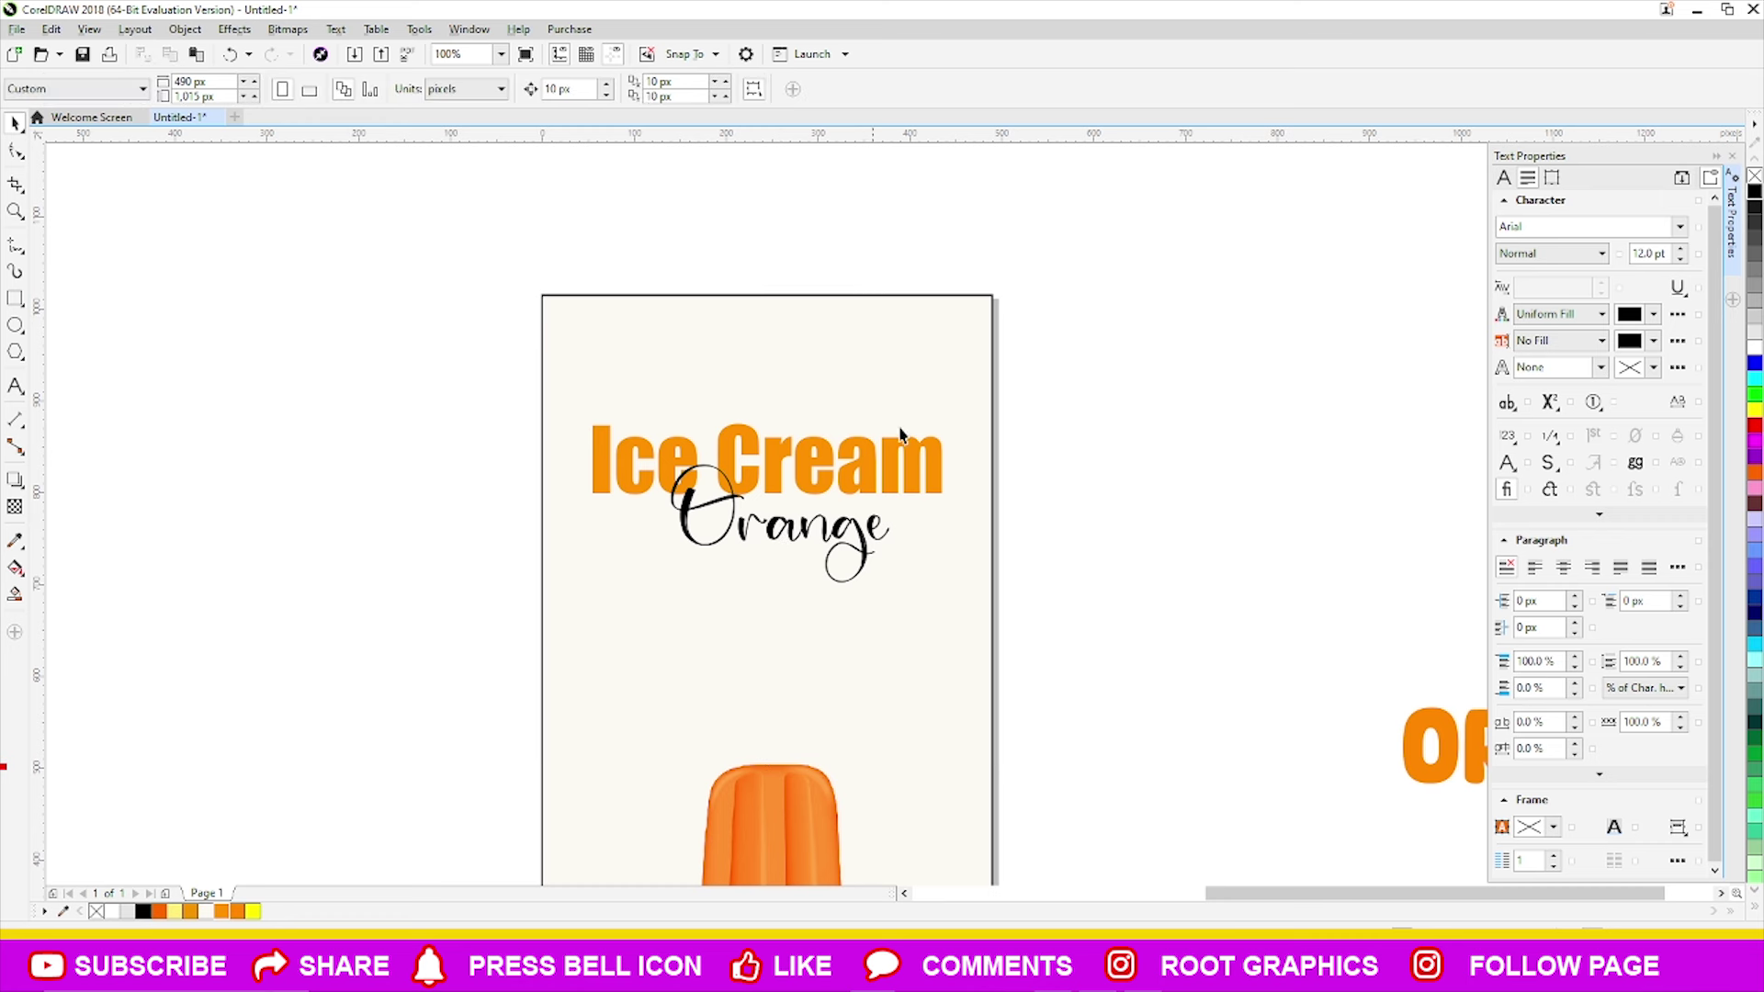
left_click(833, 461)
left_click(869, 560, "shift")
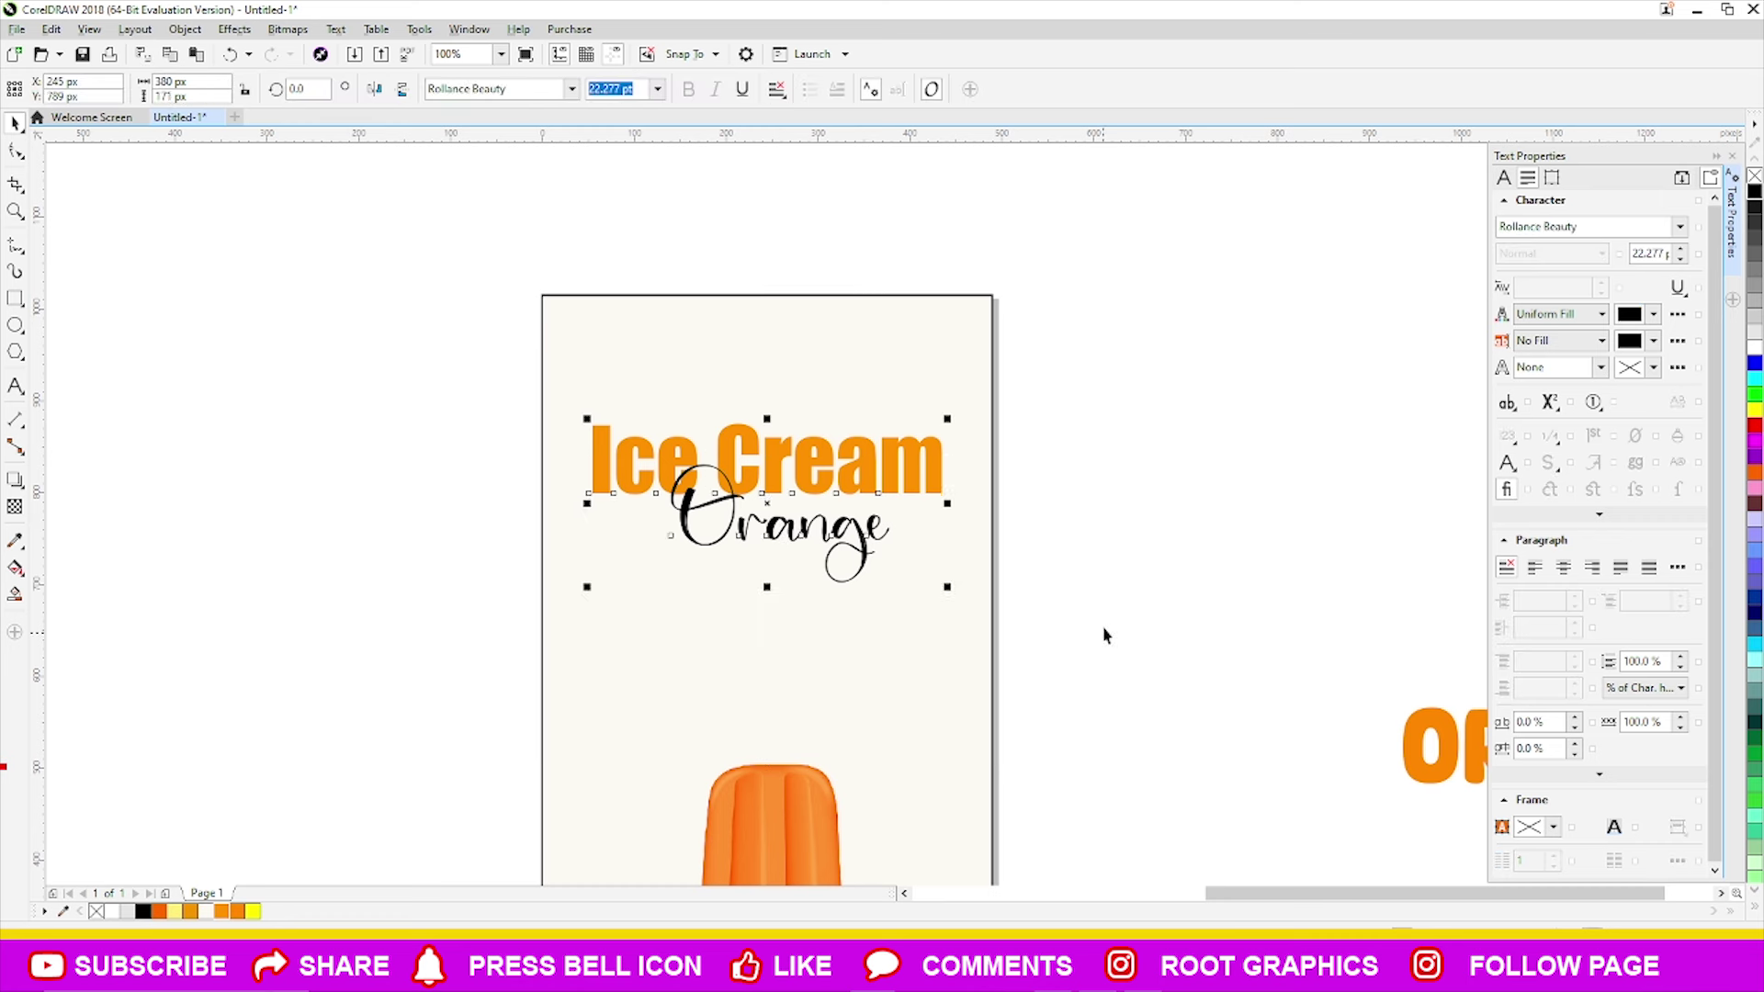
left_click_drag(949, 585, 976, 615)
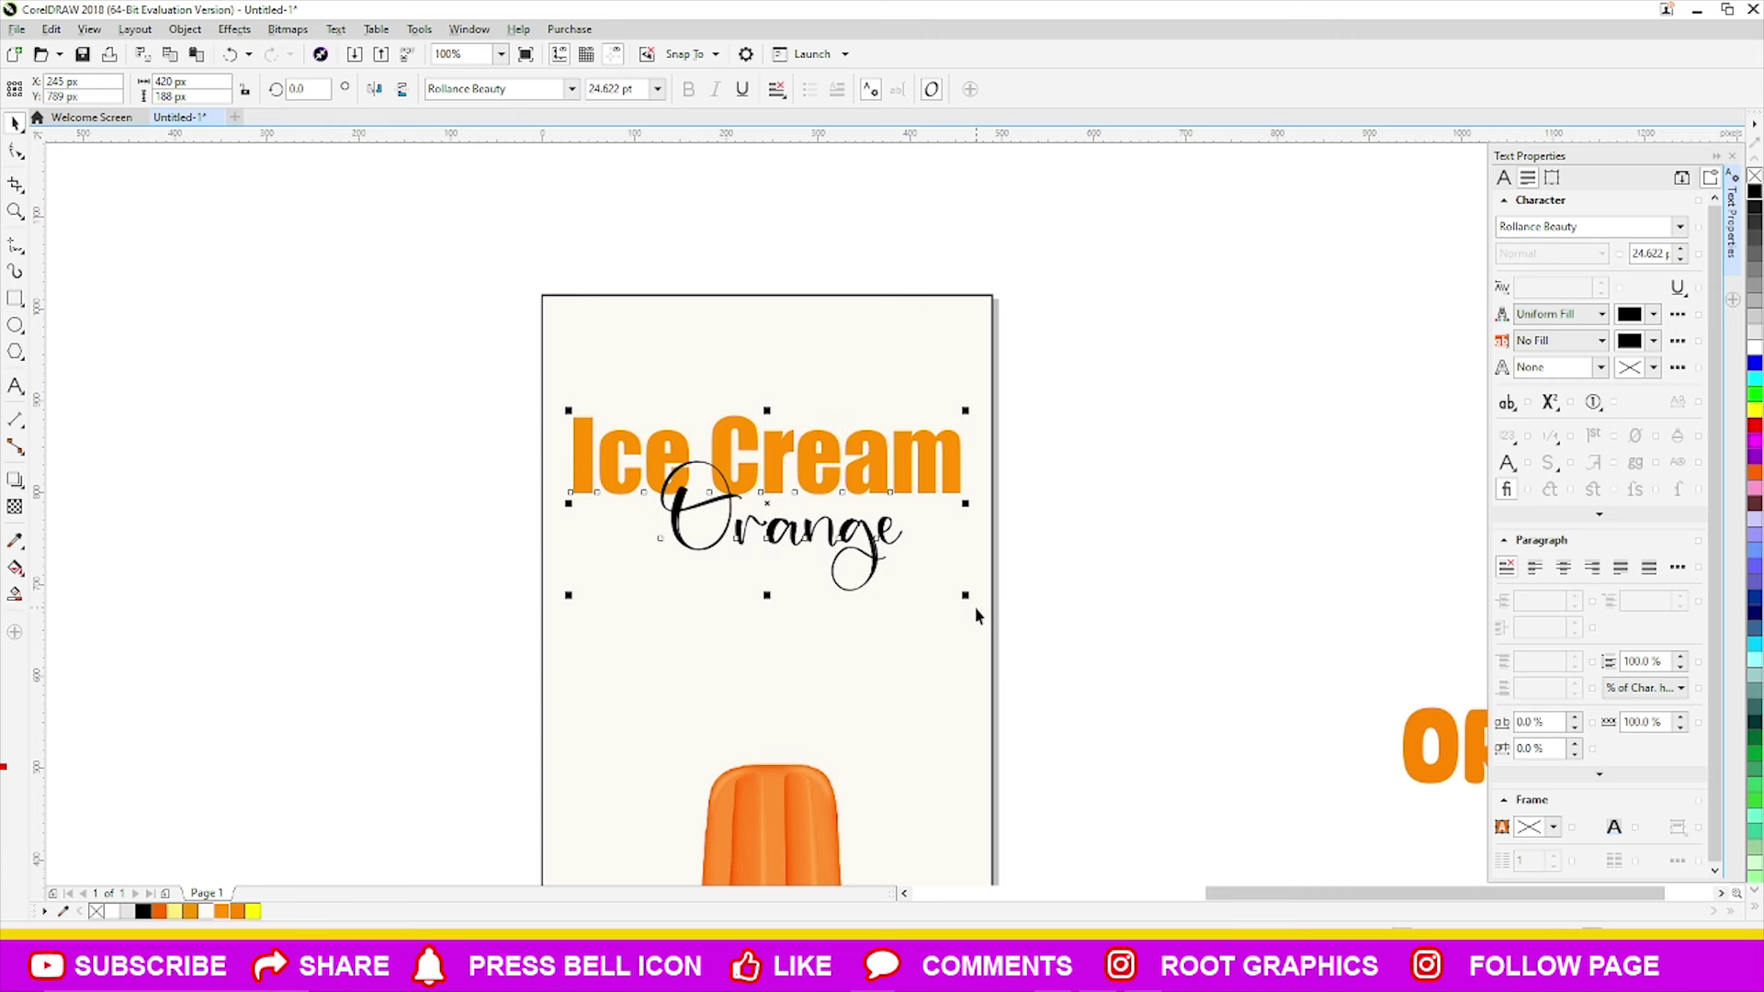
key("Down")
key("Down")
key("Down")
key("Down")
key("Down")
key("Down")
key("Down")
key("Down")
key("Down")
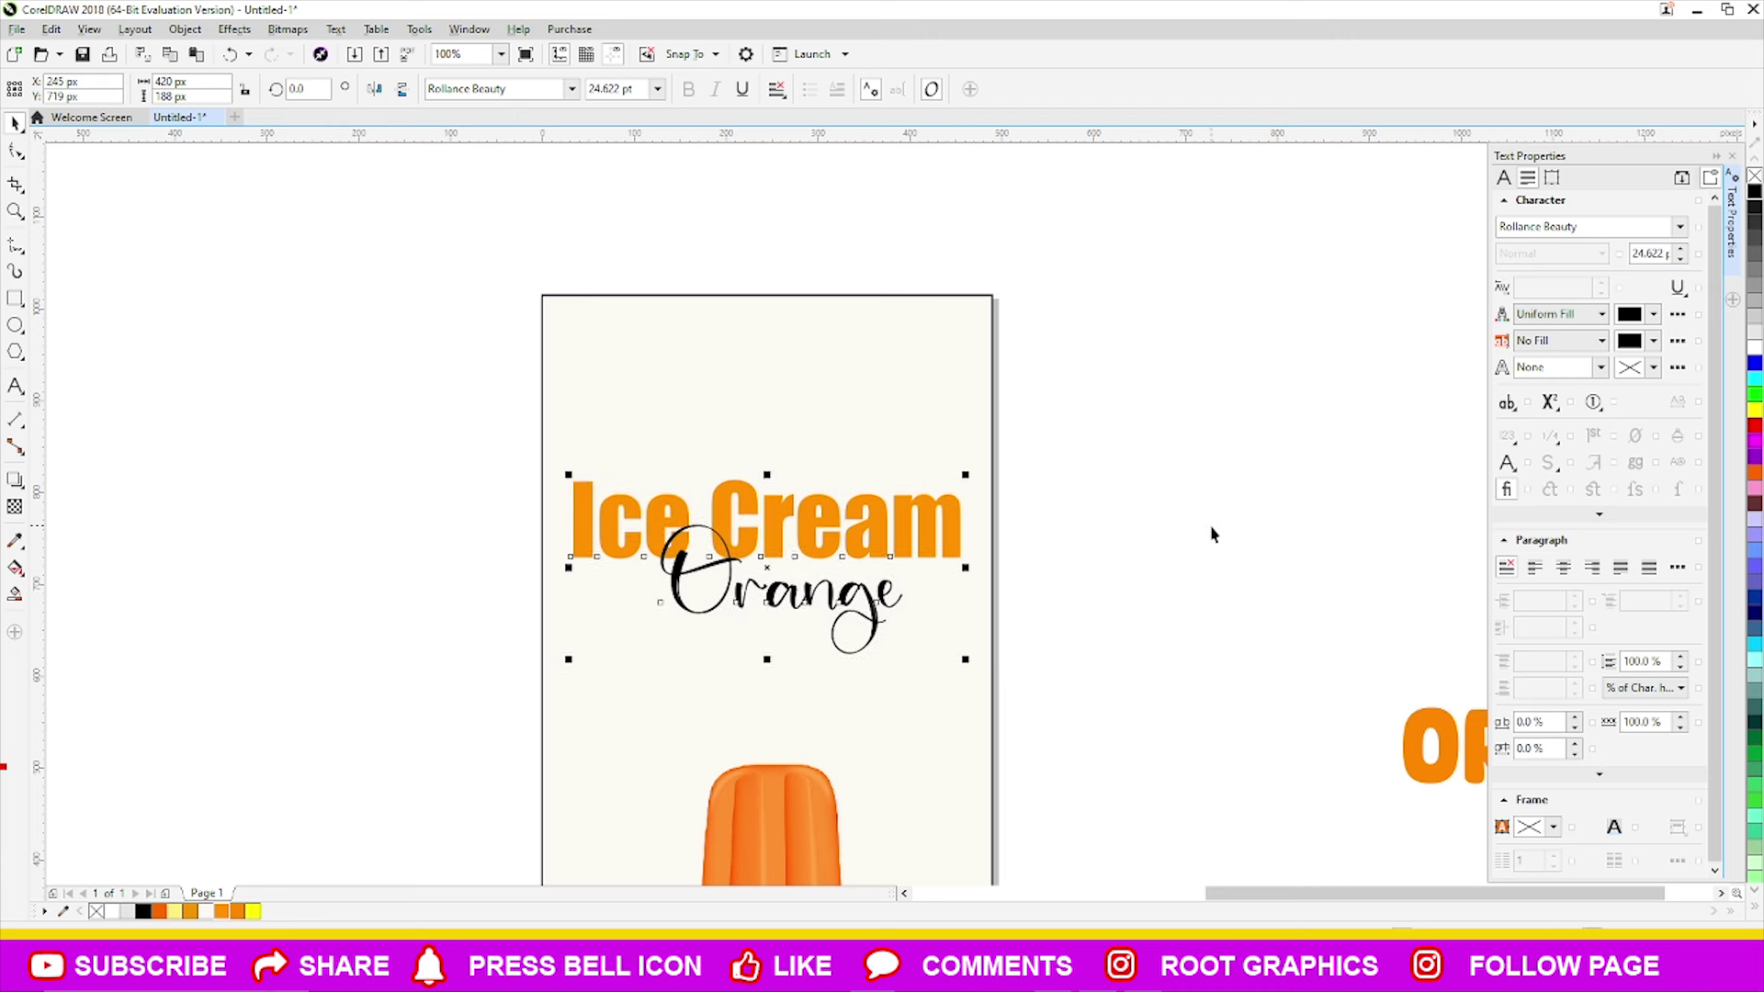
key("Down")
key("Down")
key("Down")
left_click(1211, 534)
scroll(1095, 515, "down", 2)
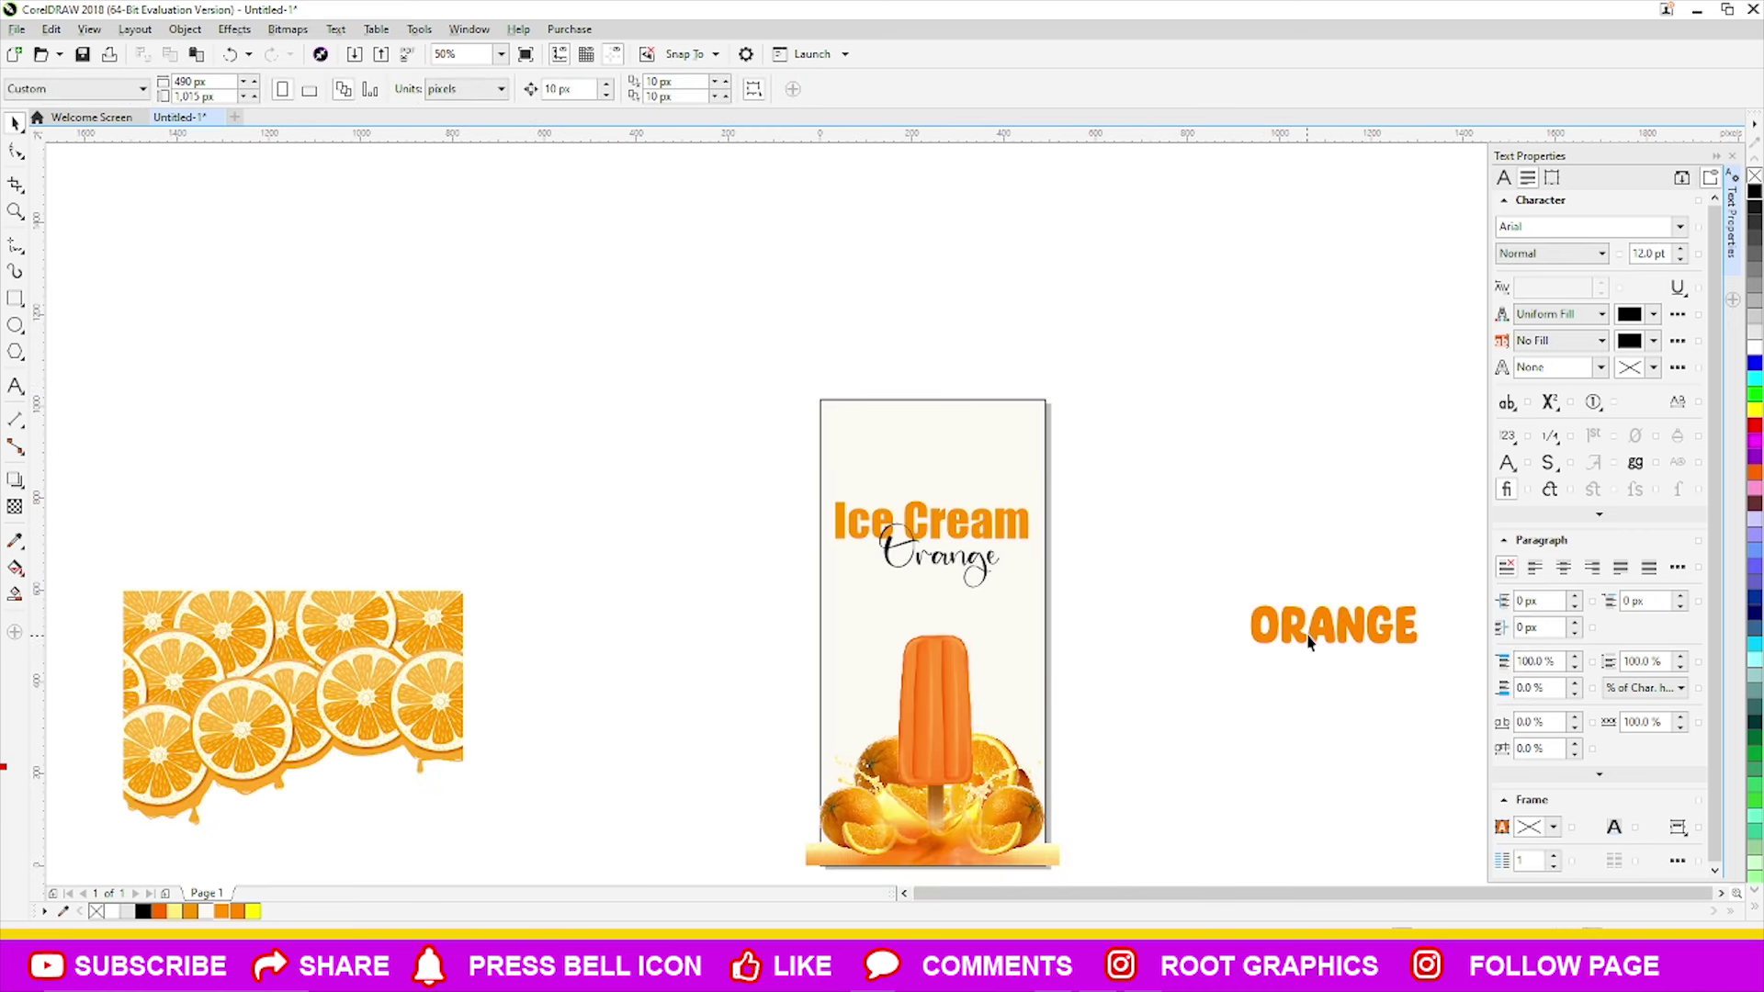
- Place the black ORANGE text on the popsicle and make a first mirrored orange-slices copy
left_click_drag(1309, 640, 915, 709)
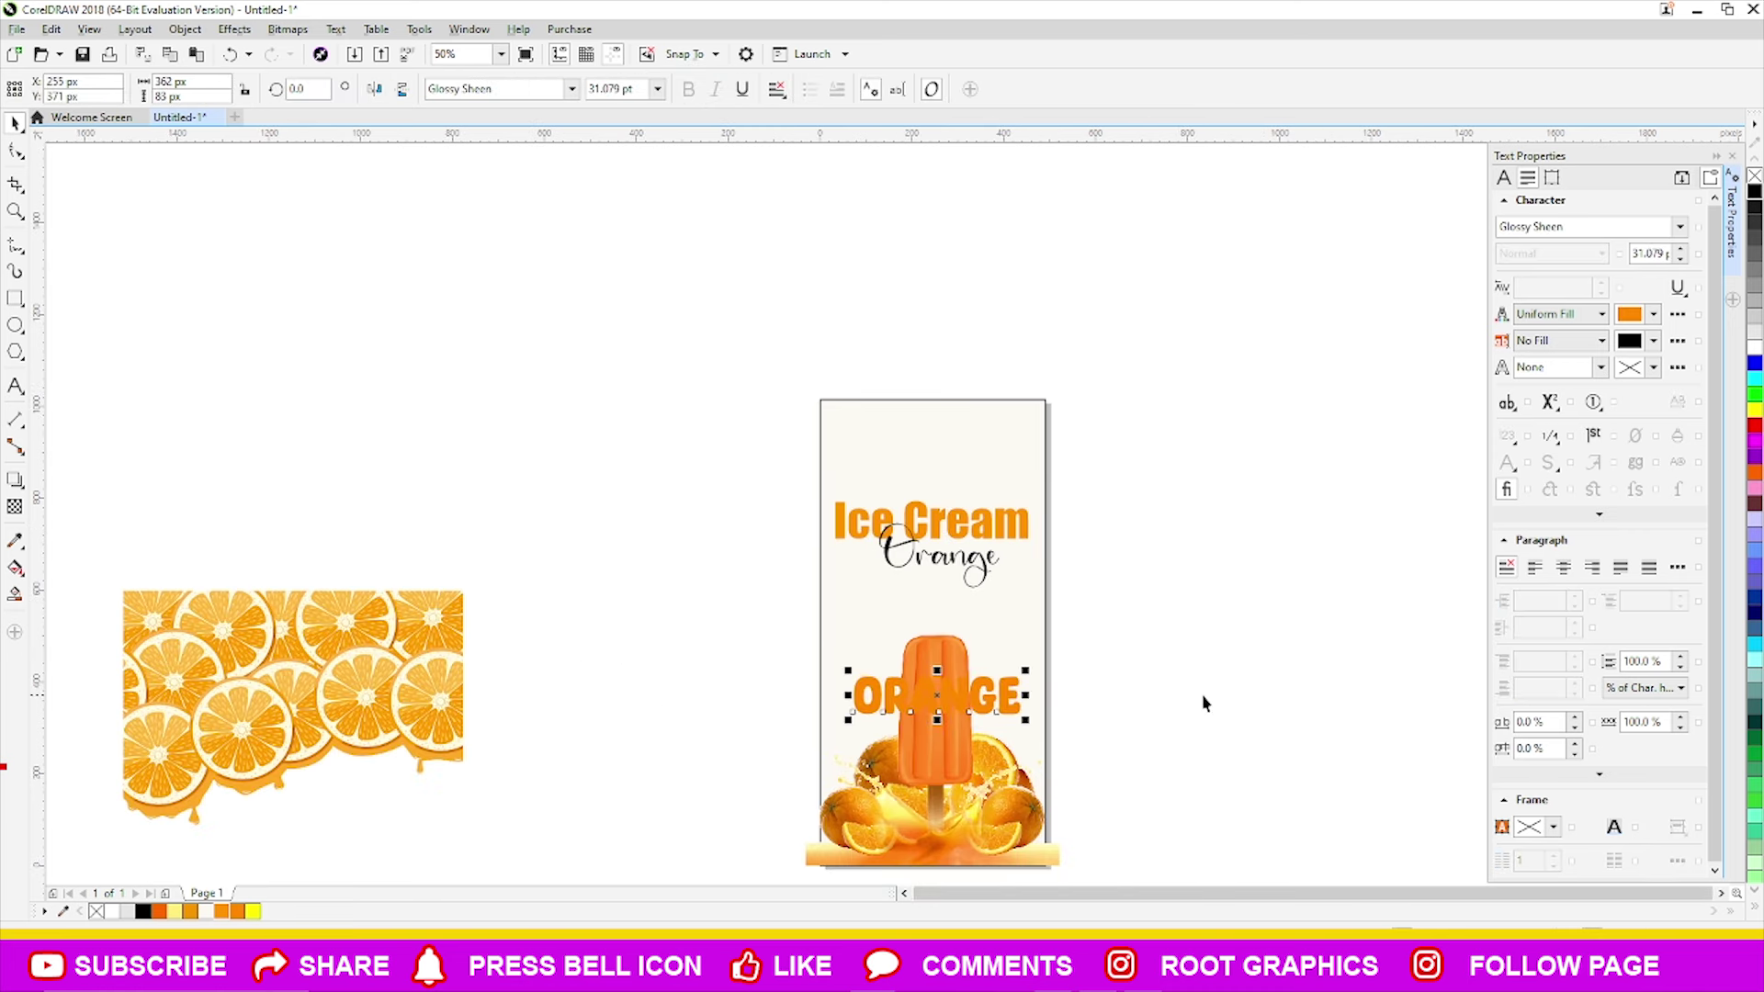
left_click(1754, 195)
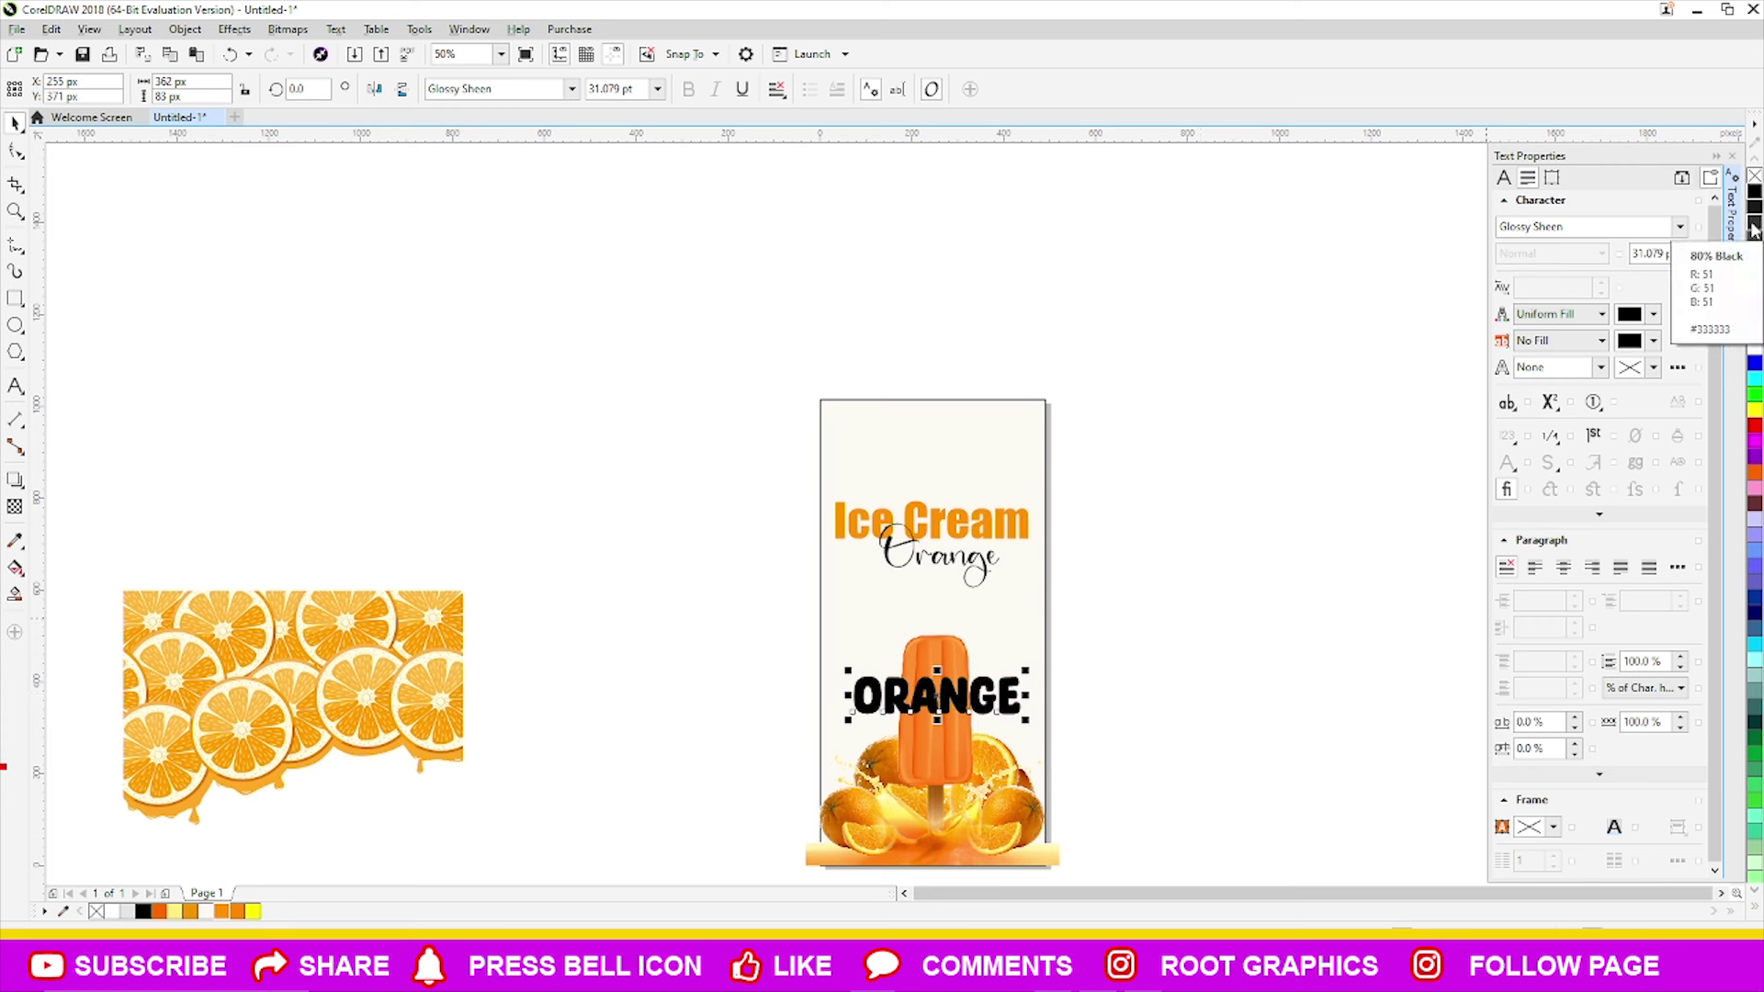
left_click_drag(817, 529, 1024, 502)
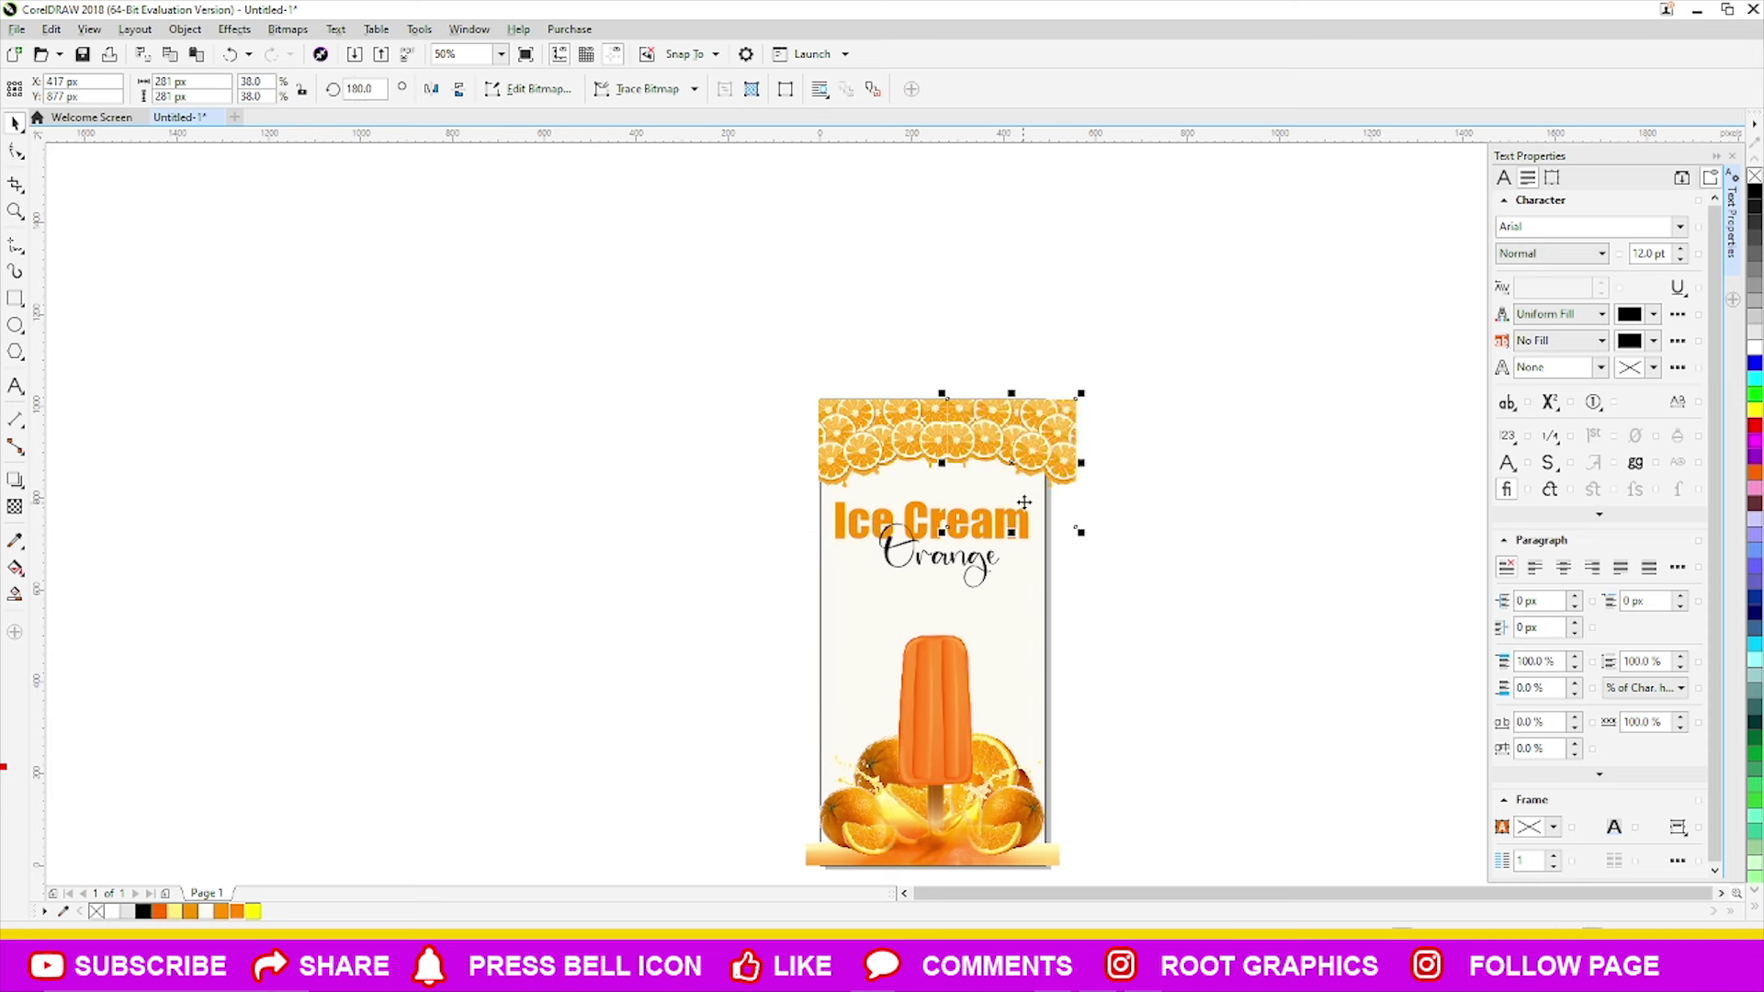
left_click(899, 450)
left_click_drag(956, 462, 938, 462)
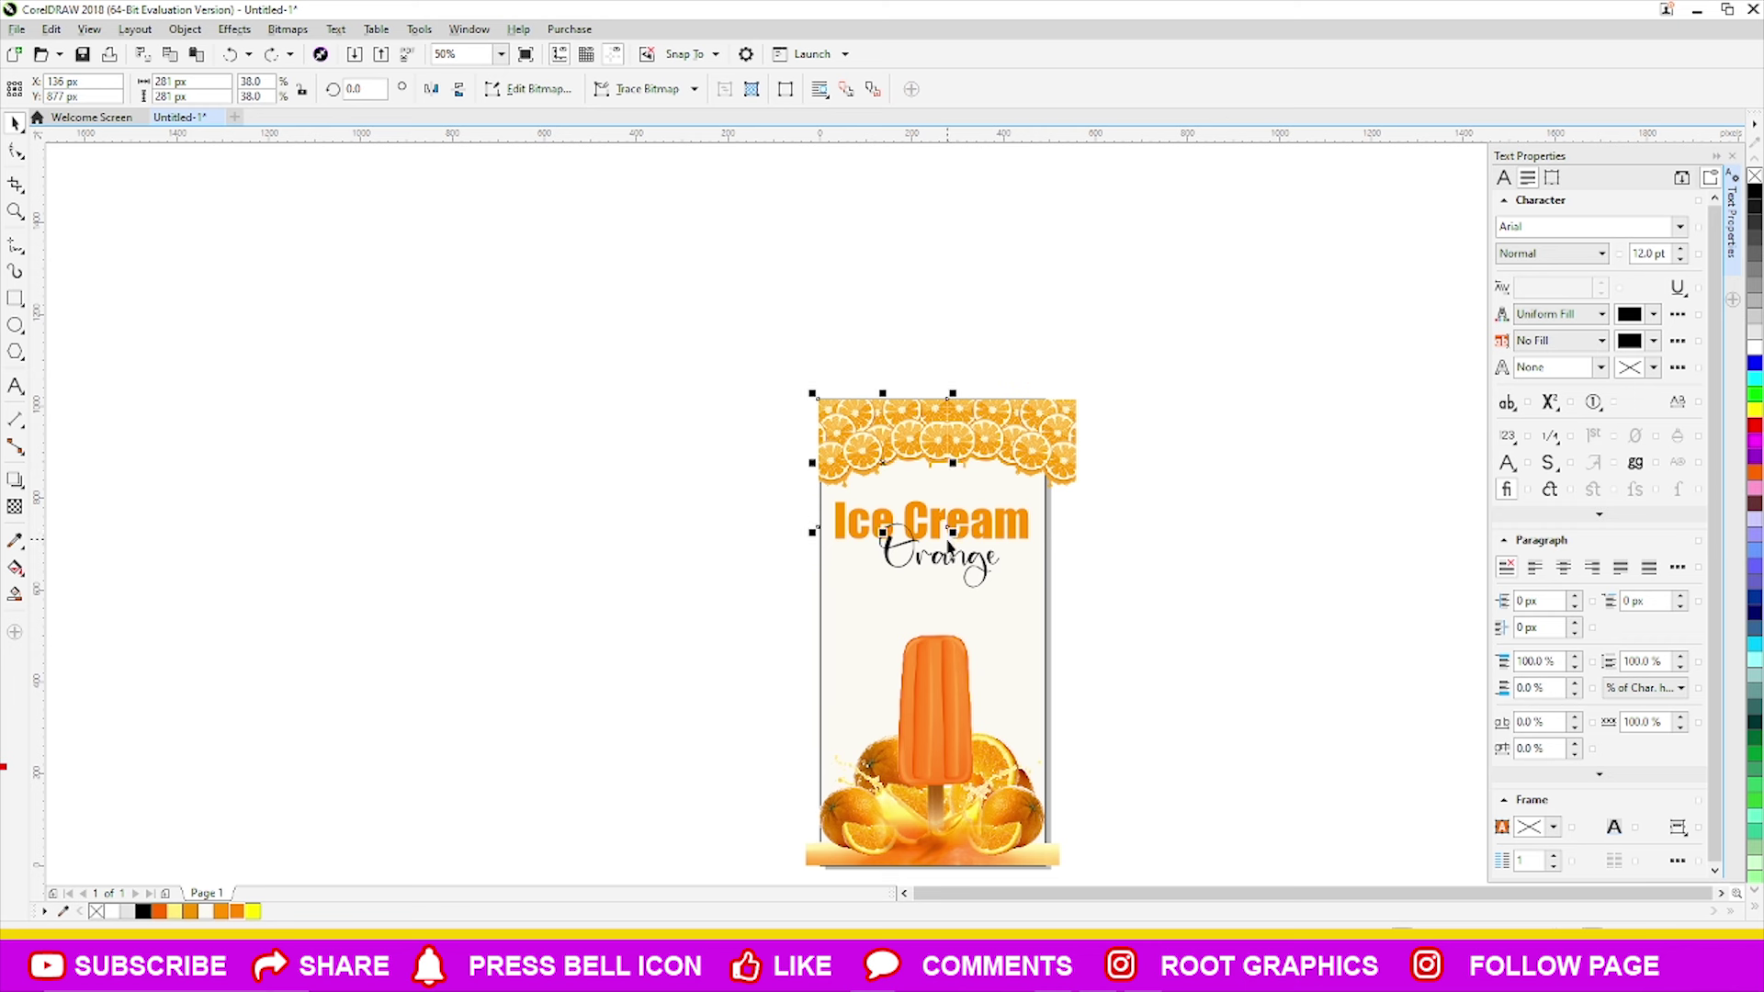
left_click_drag(936, 531, 929, 508)
- Replace the mirrored copy with a new mirrored orange-slices copy to the right
left_click(1047, 438)
key("Delete")
left_click(850, 451)
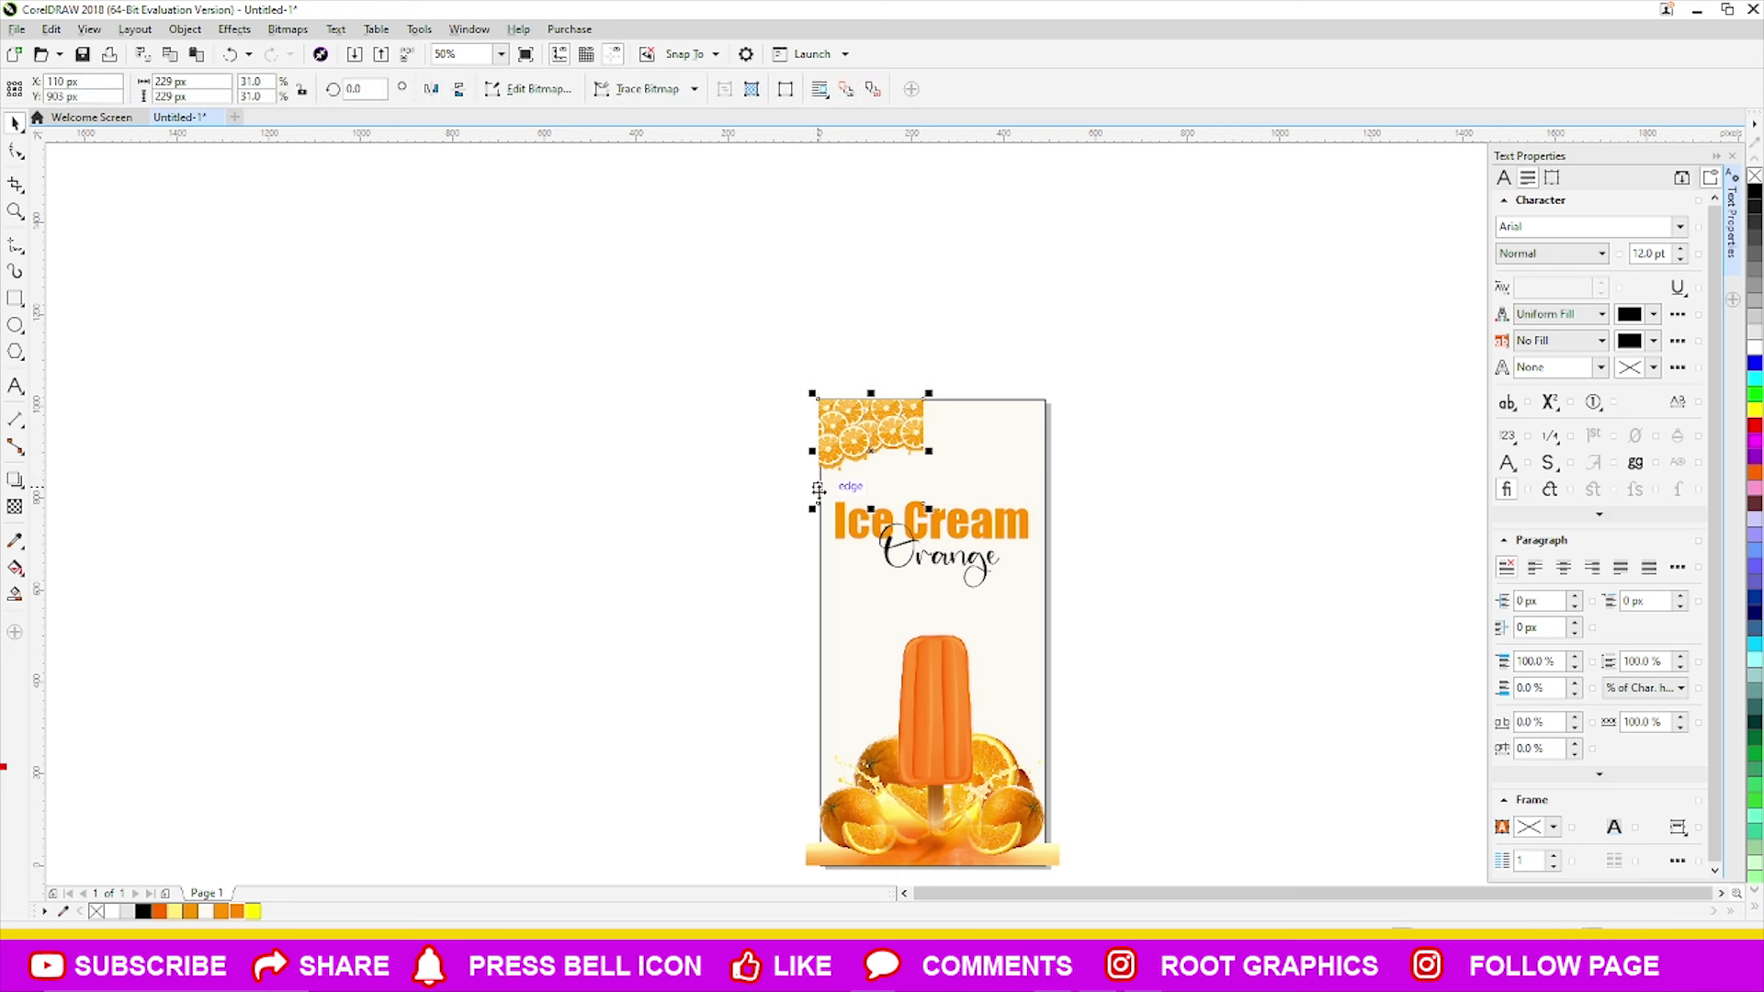
mouse_move(814, 509)
left_mouse_down()
mouse_move(907, 503)
mouse_move(1029, 454)
left_mouse_up()
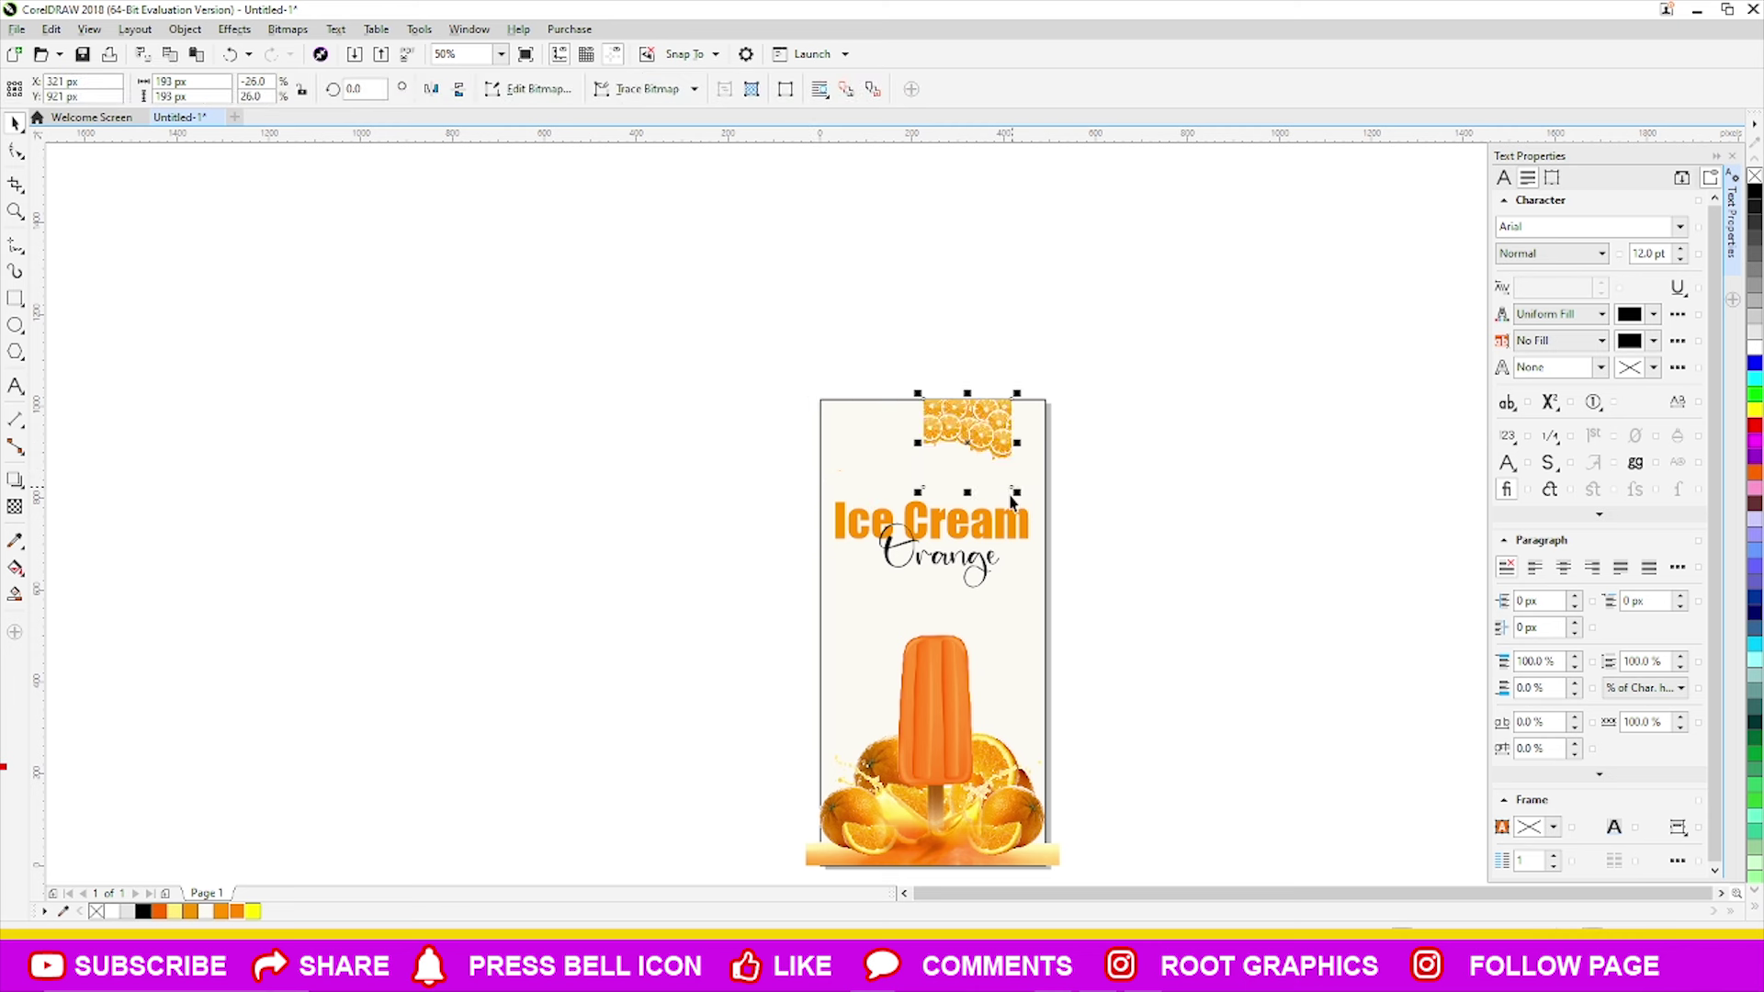
key("ctrl+z")
left_click_drag(809, 451, 1034, 451)
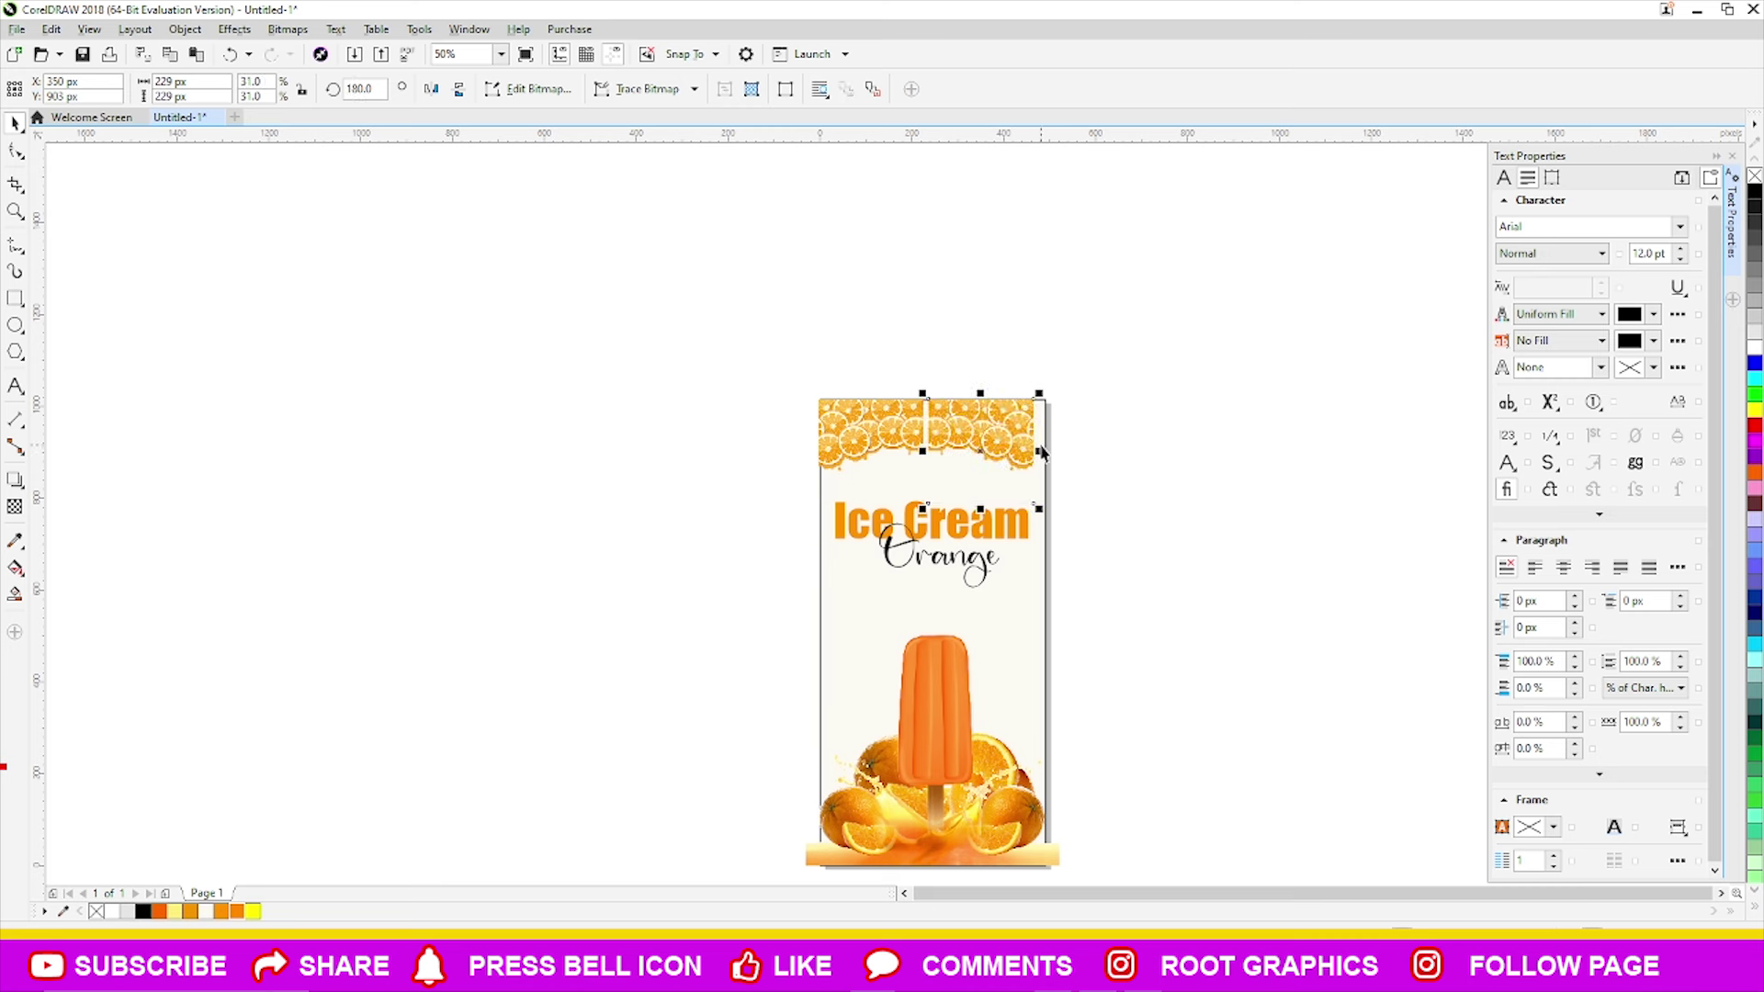
- Enlarge the left orange-slices image proportionally and line the right copy up with it
left_click(901, 432)
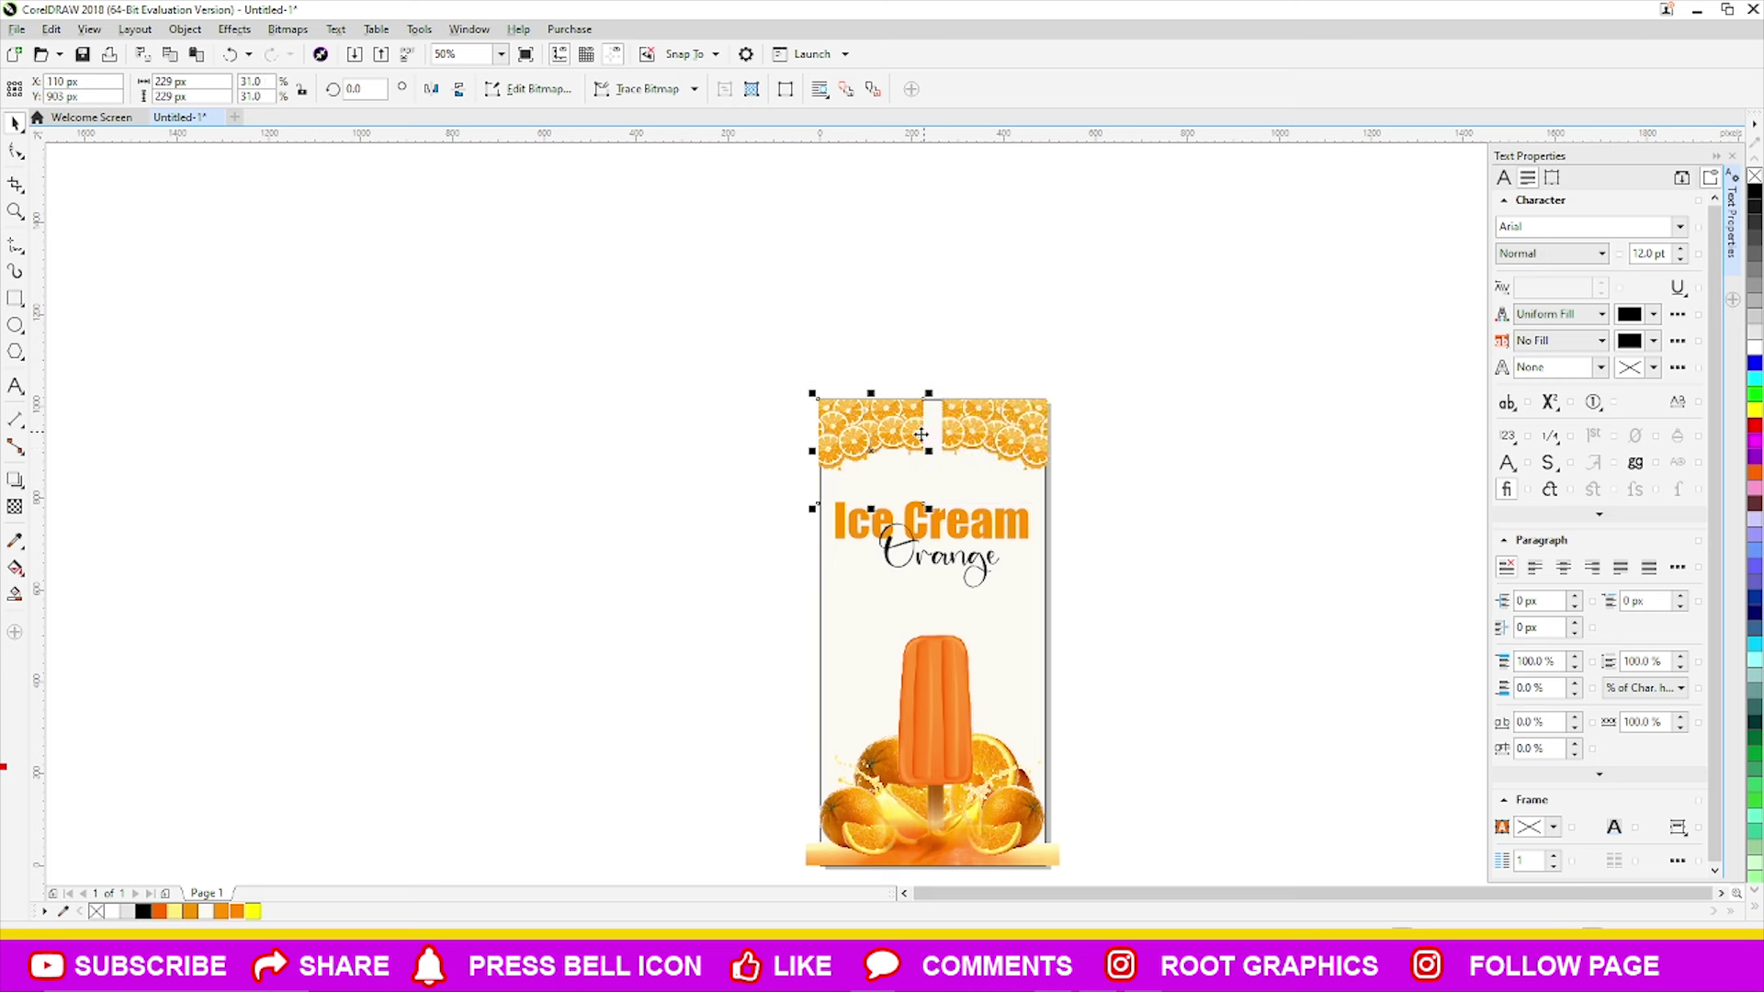
left_click_drag(926, 447, 971, 457)
key("ctrl+z")
left_click_drag(926, 506, 963, 525)
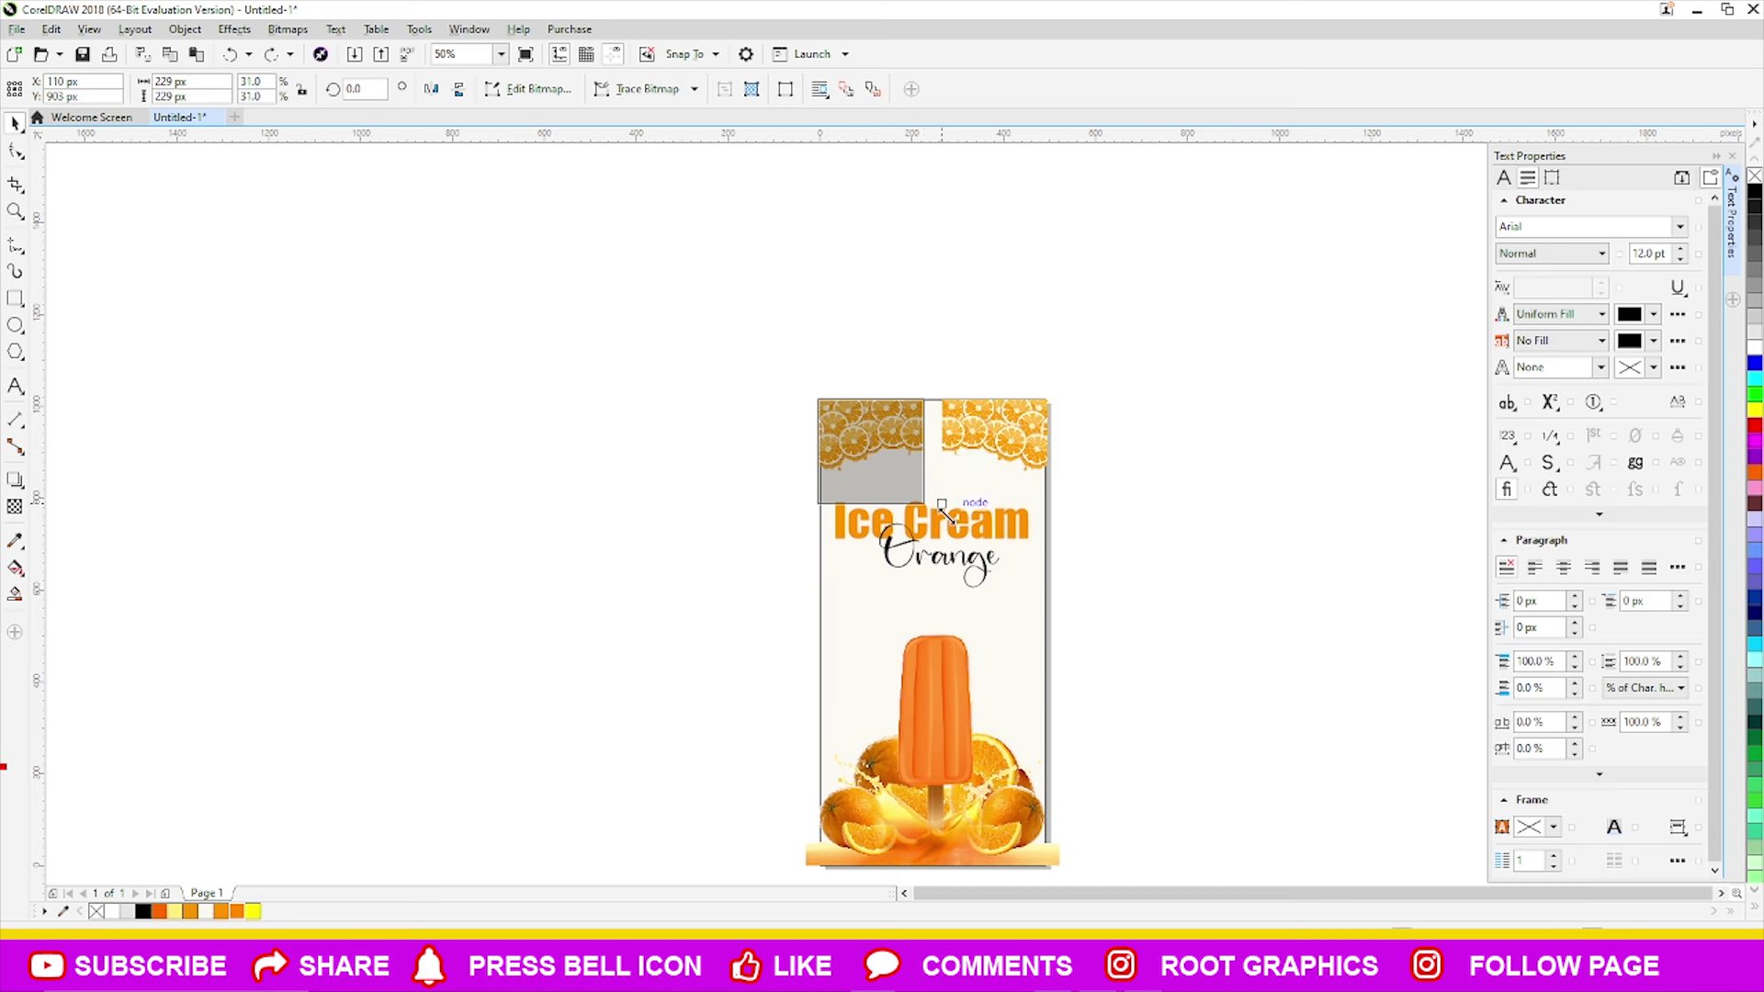
left_click(1008, 466)
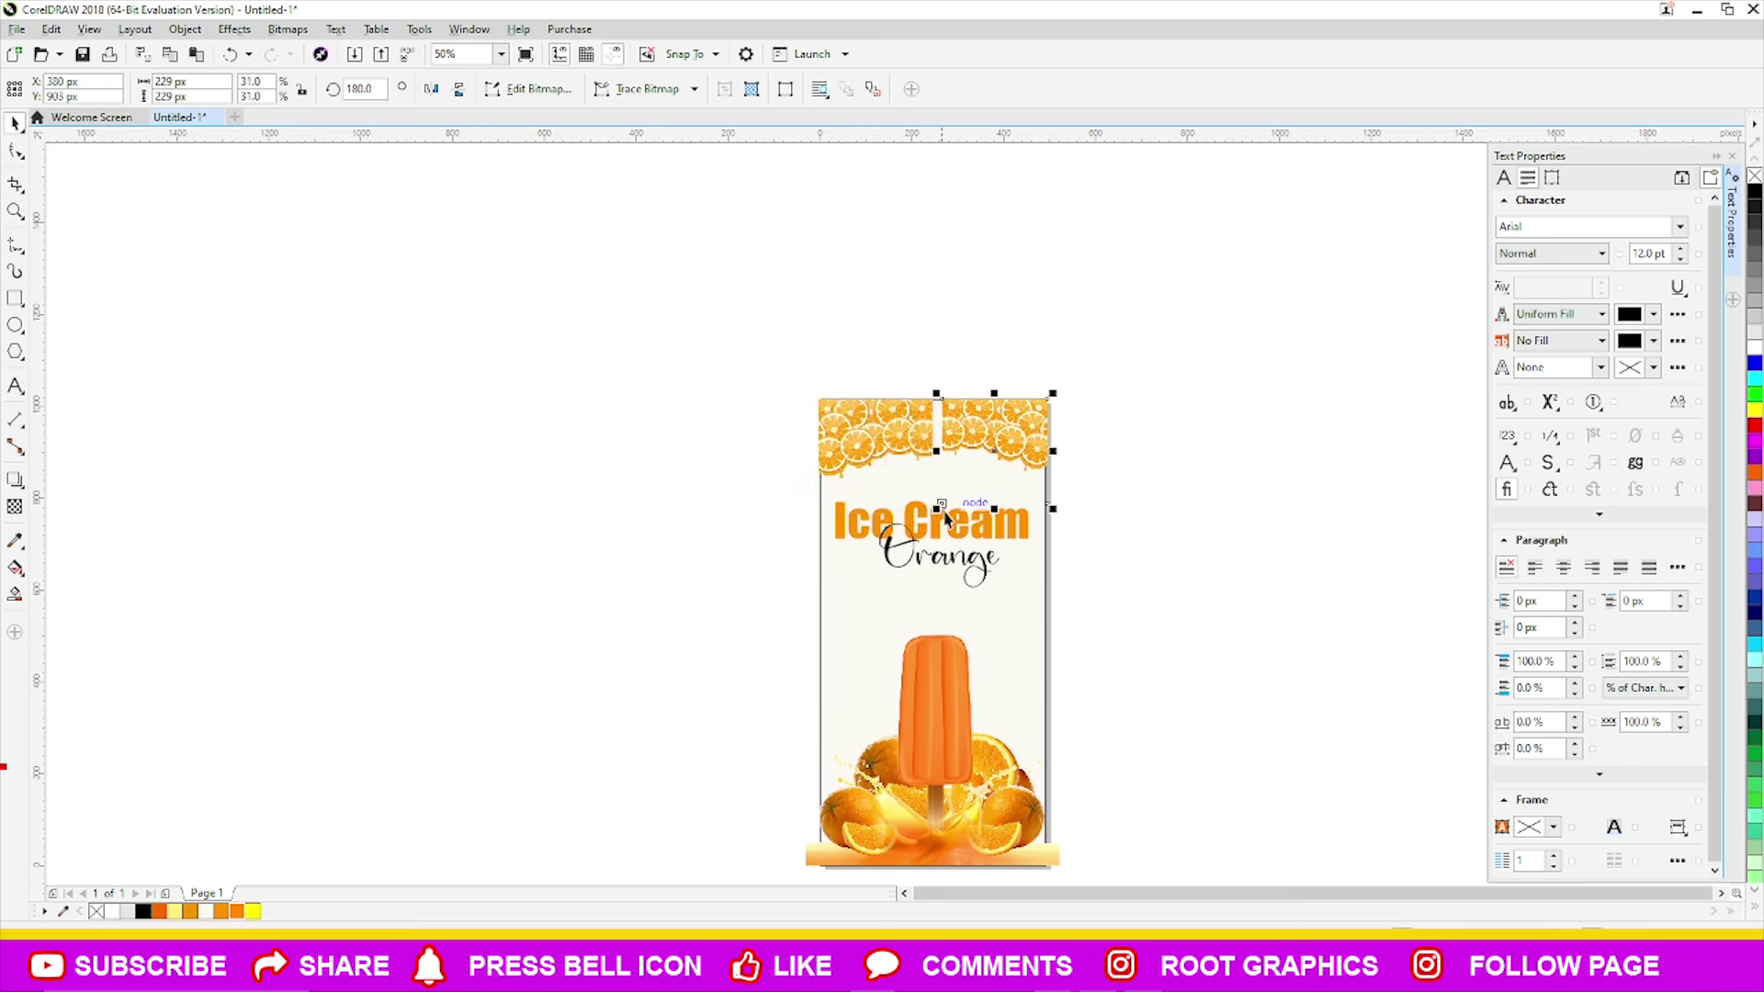
left_click_drag(940, 508, 925, 518)
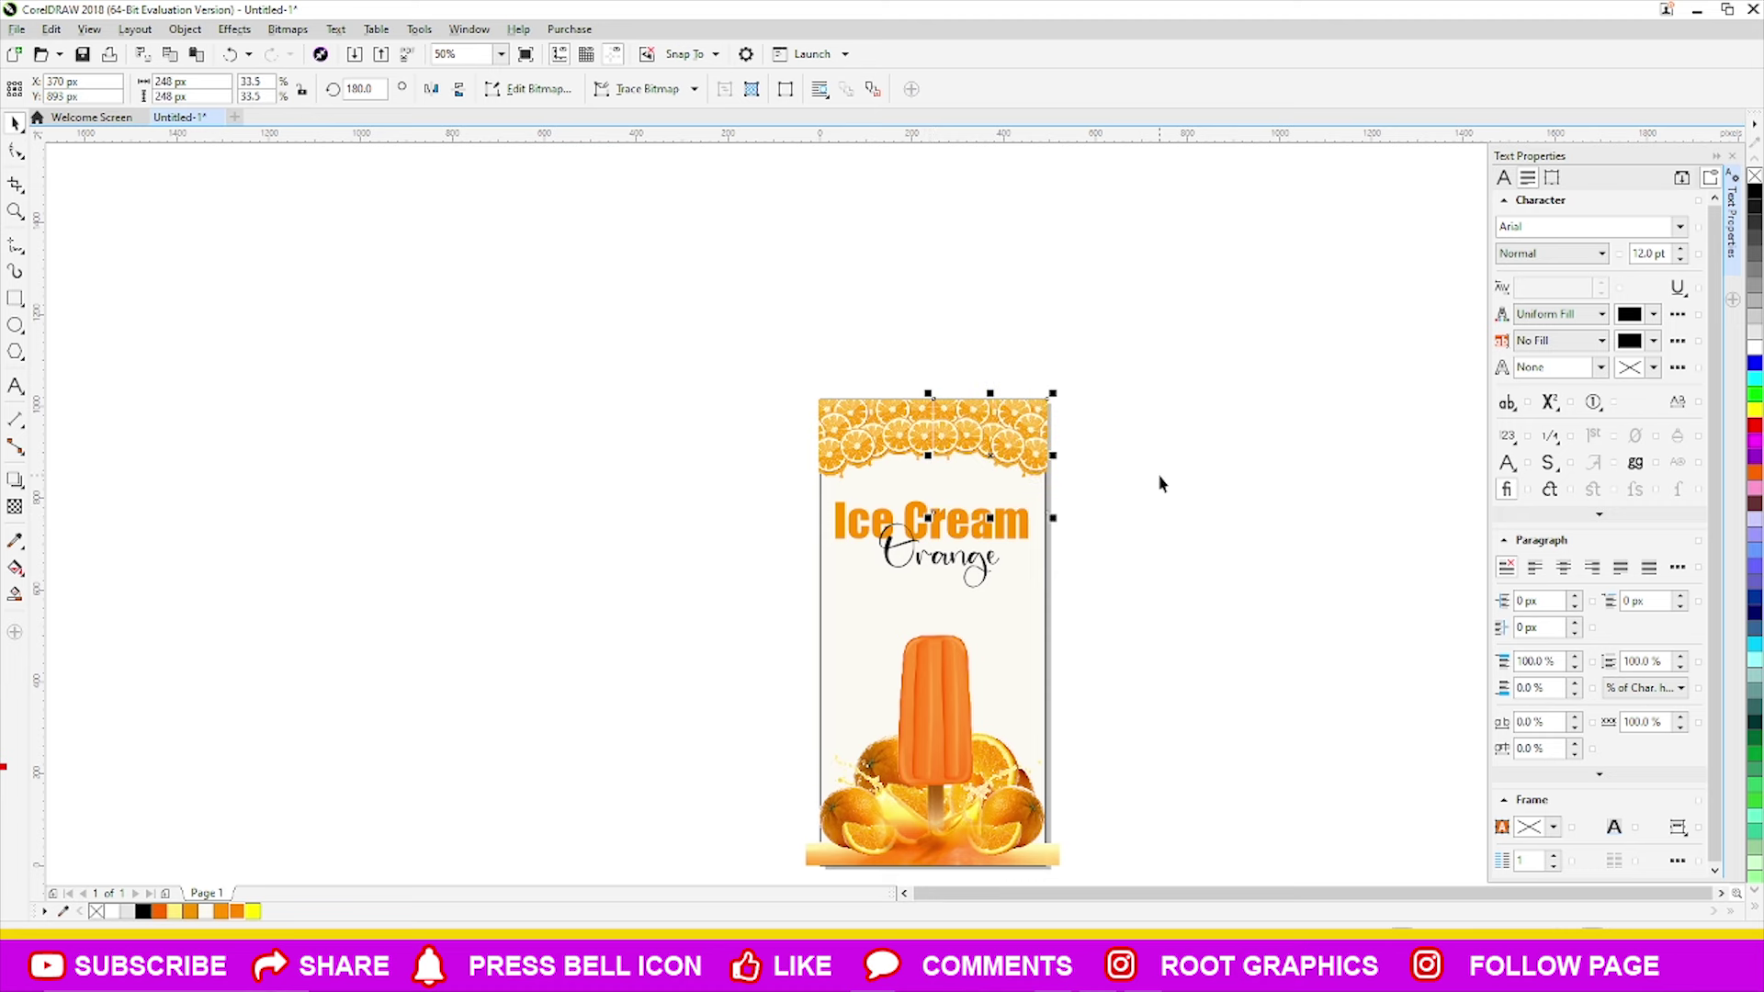
- Nudge the right orange-slices image right and widen it to close the gap
scroll(976, 425, "up", 1)
scroll(975, 426, "up", 1)
key("Right")
scroll(976, 423, "up", 1)
scroll(975, 423, "down", 1)
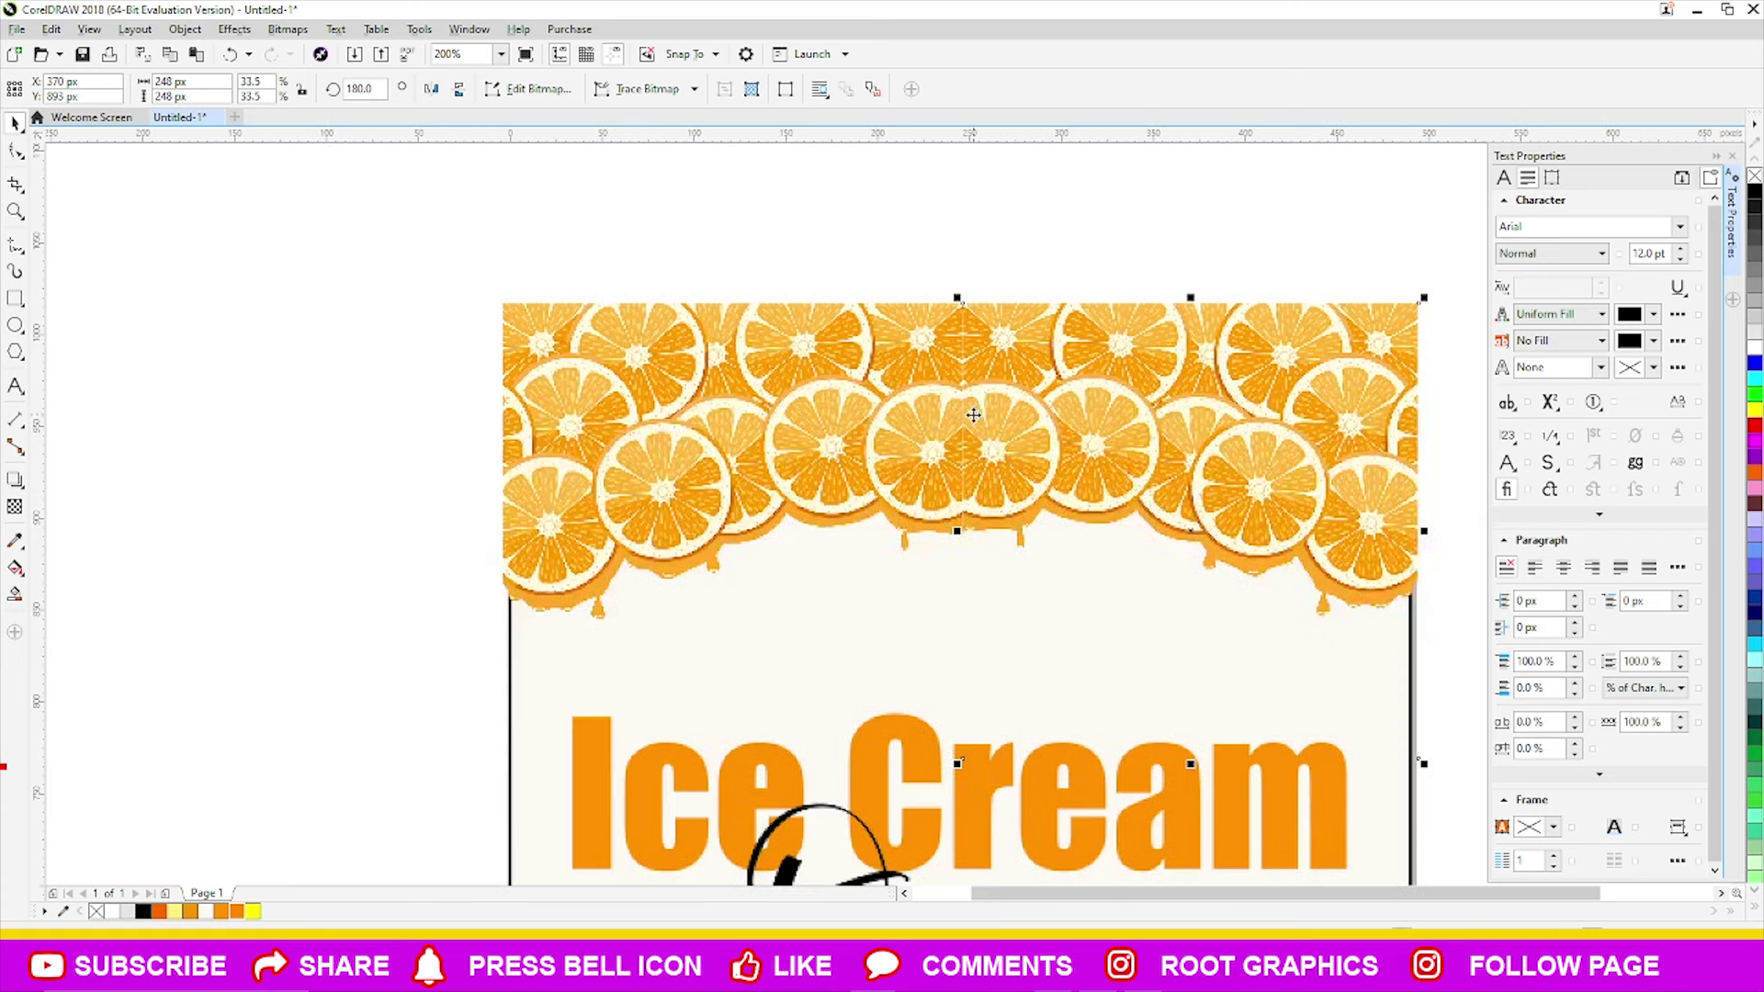
left_click_drag(957, 530, 950, 532)
scroll(974, 527, "down", 1)
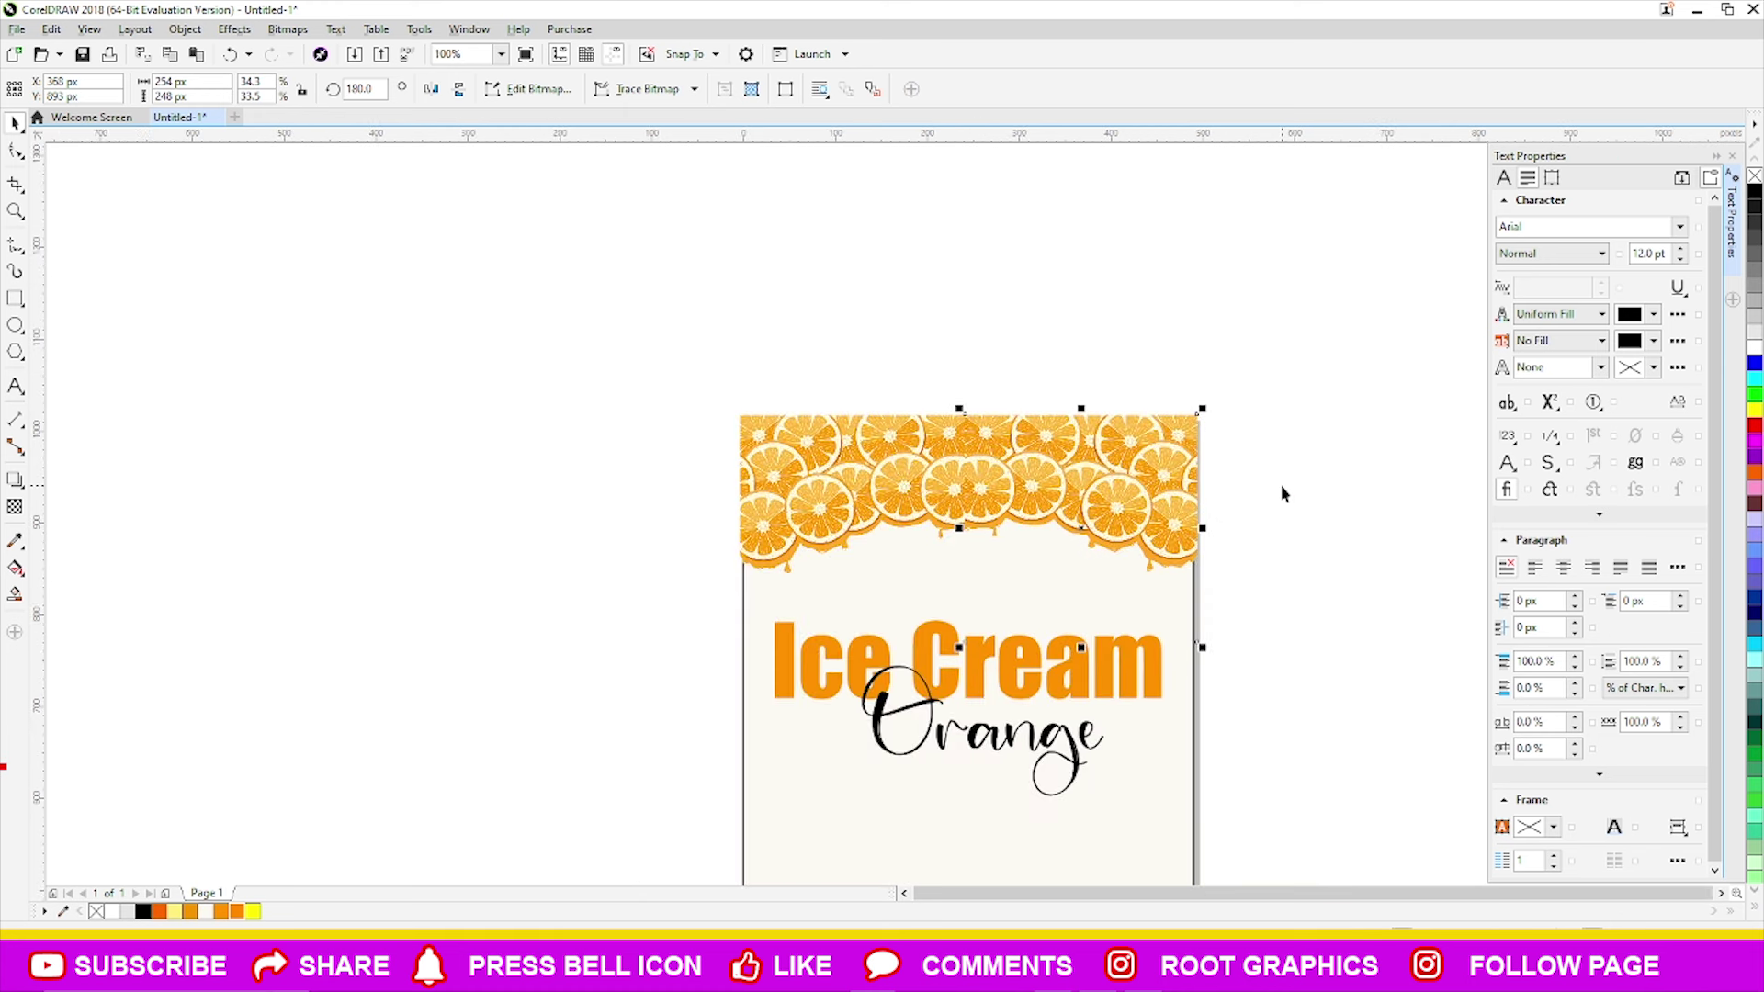
- Select both top orange-slice images together to check their alignment, then deselect
left_click(1219, 473)
scroll(1030, 477, "down", 1)
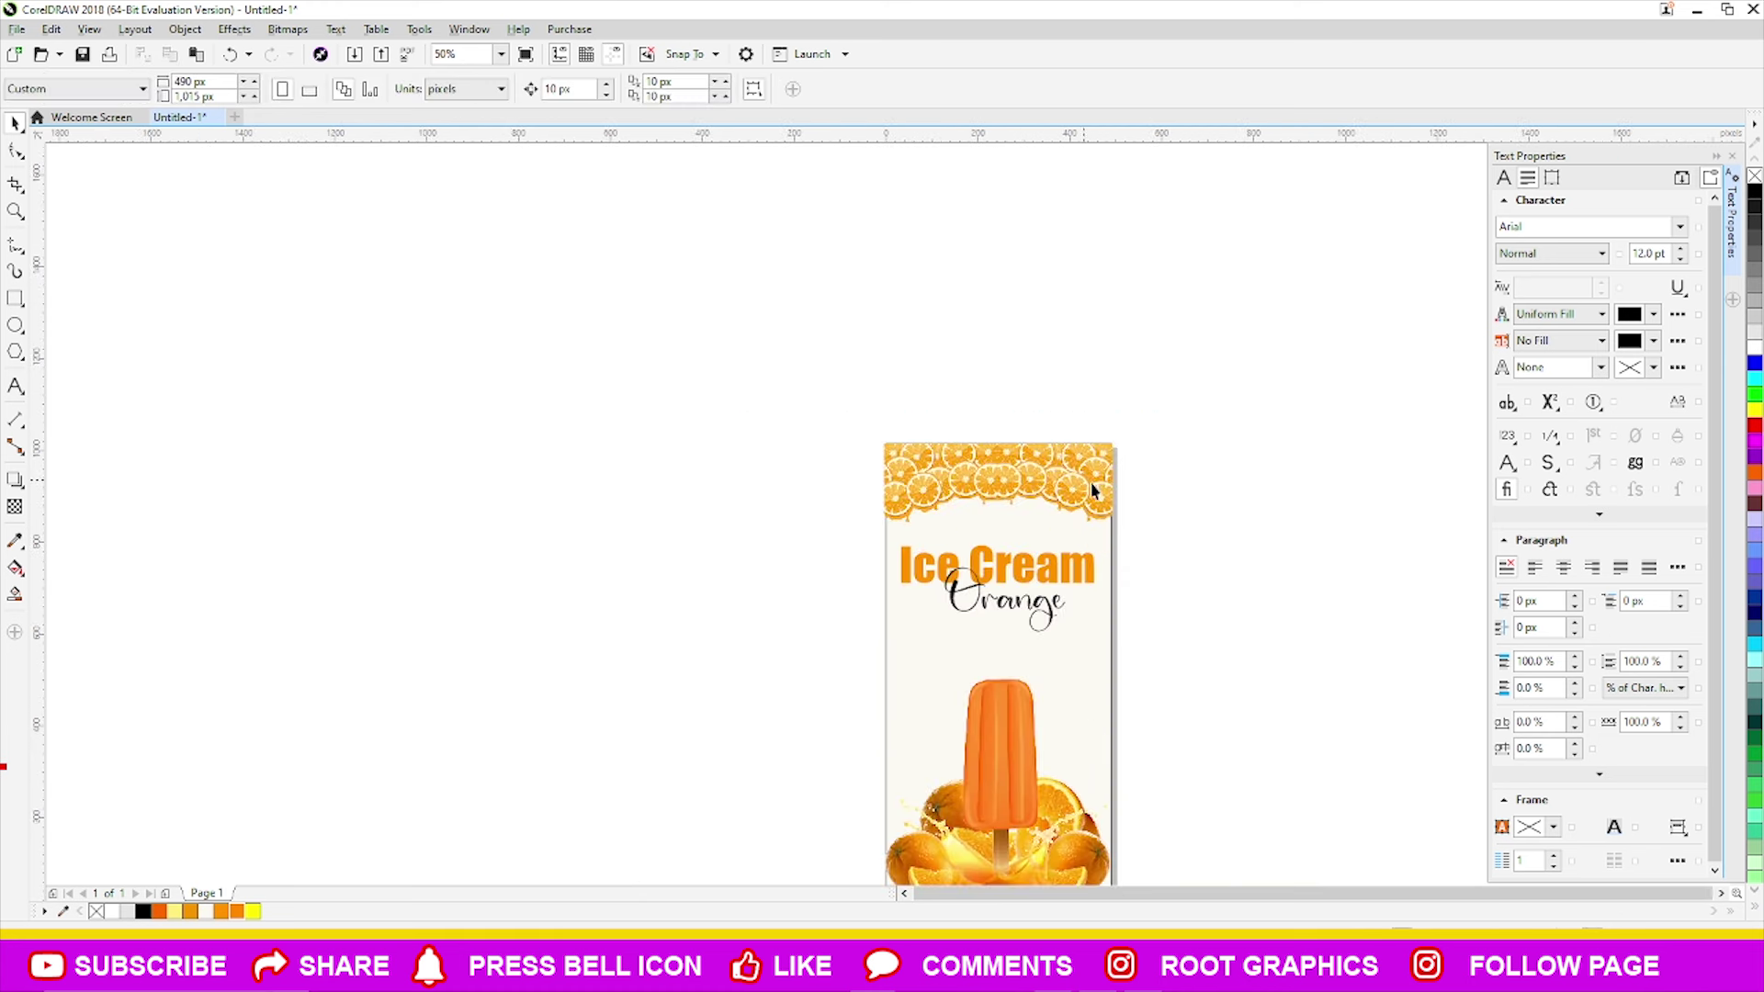
left_click(1027, 478)
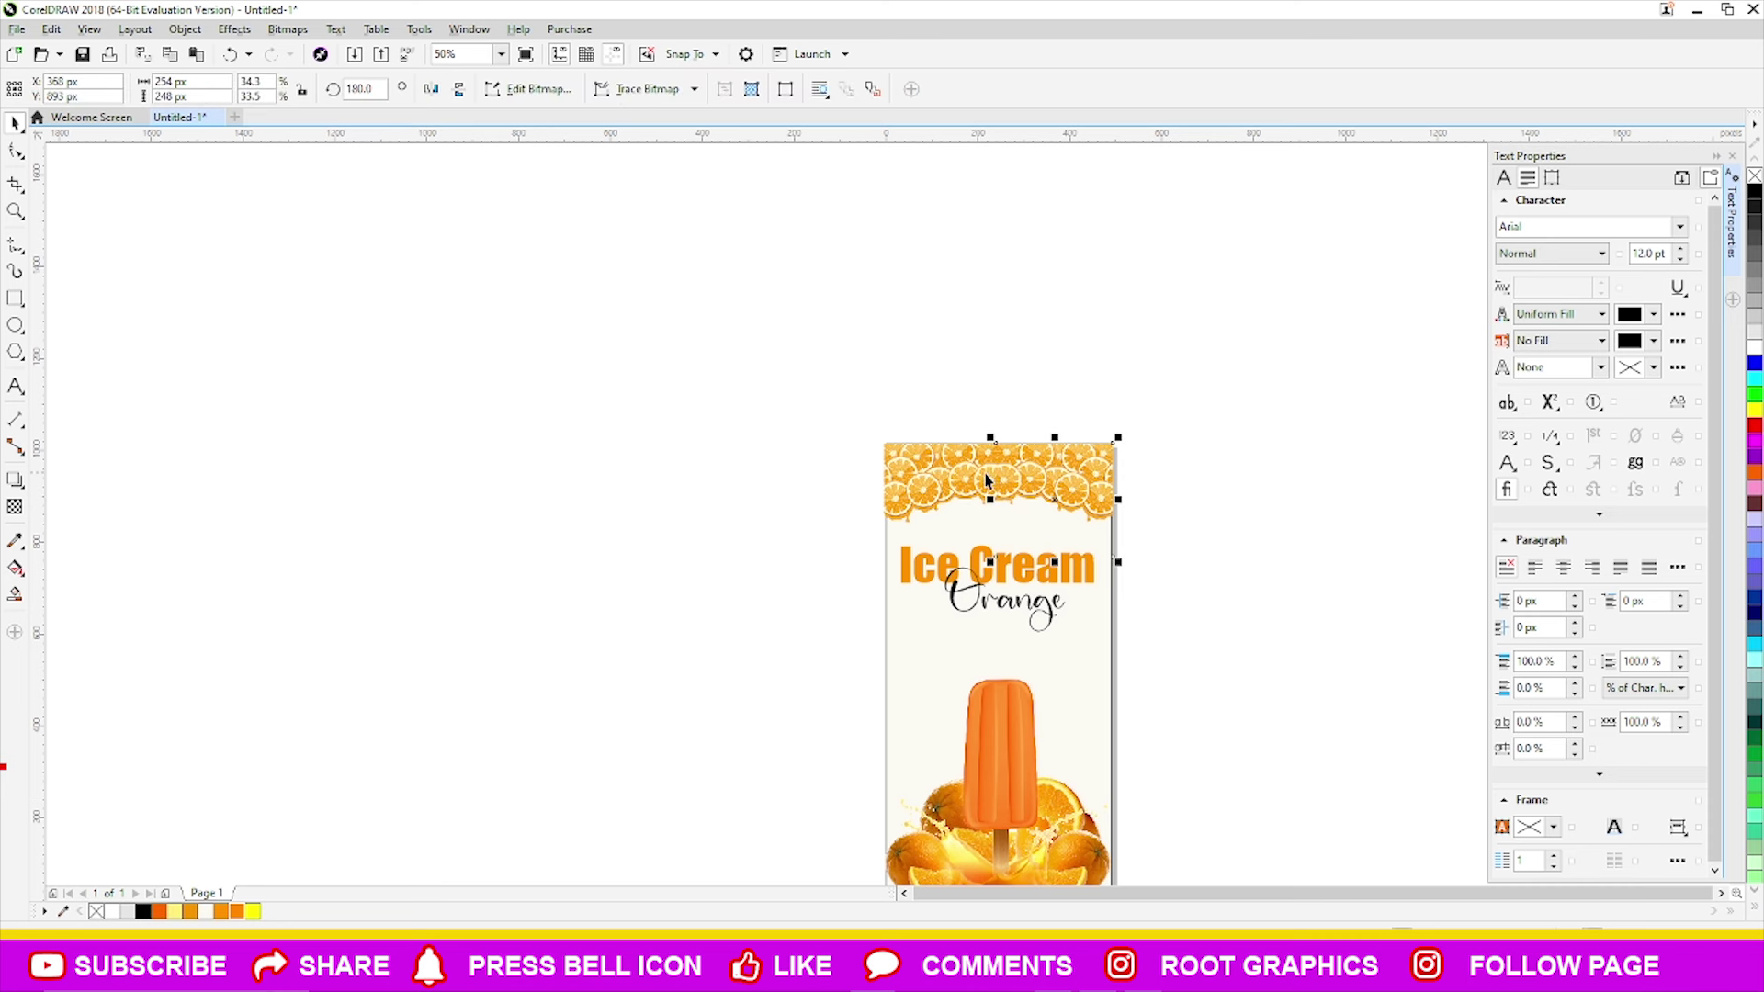
left_click(1089, 467, "shift")
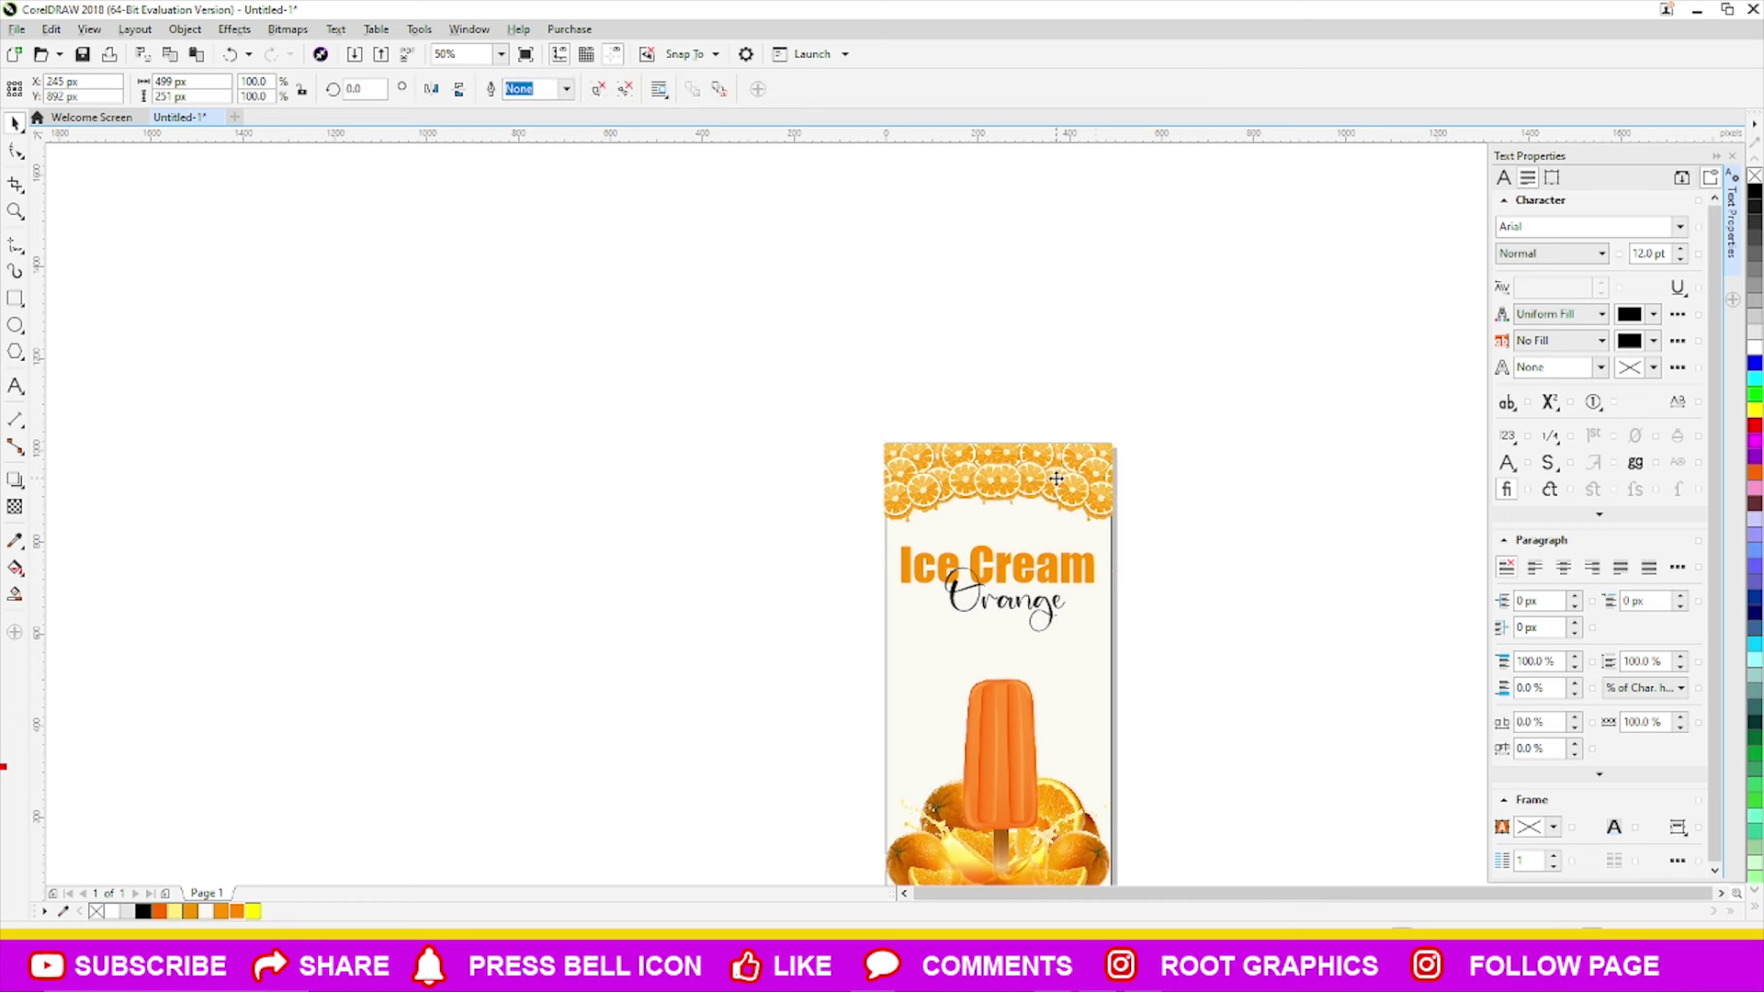
left_click(1225, 491)
scroll(1066, 475, "up", 1)
- Move a popsicle copy to empty canvas and fade its stick with a linear transparency
scroll(1066, 475, "down", 1)
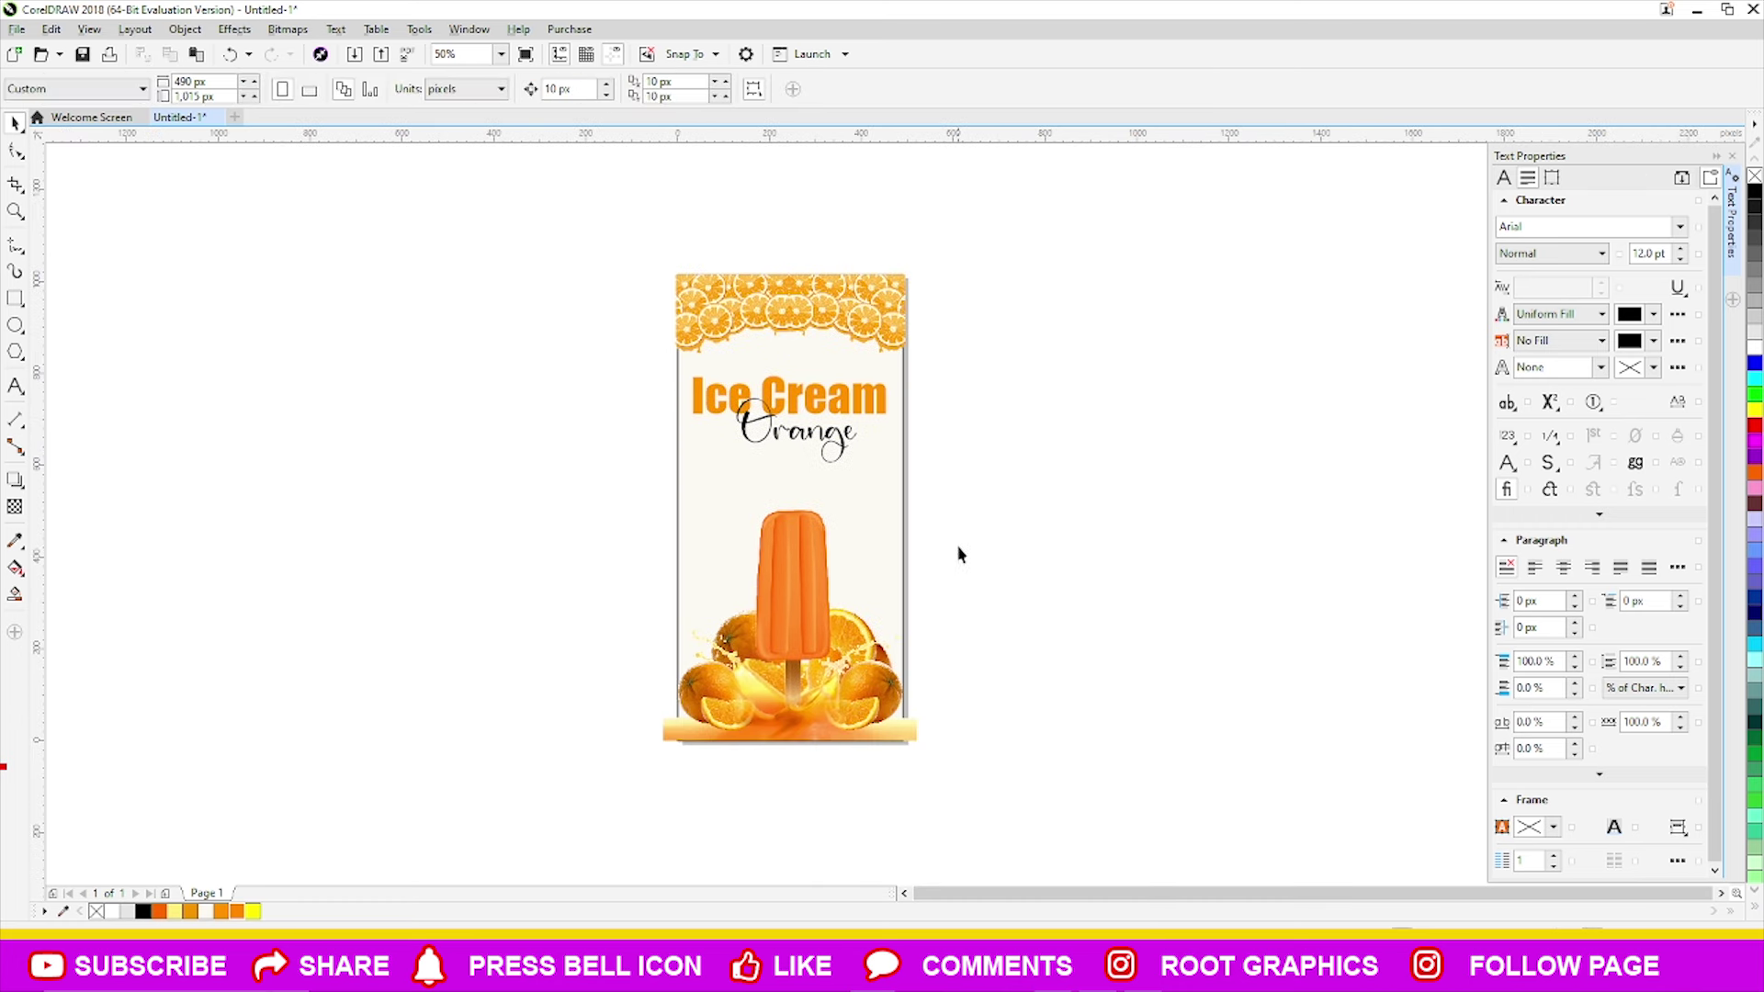
left_click(809, 569)
left_click_drag(804, 568, 405, 504)
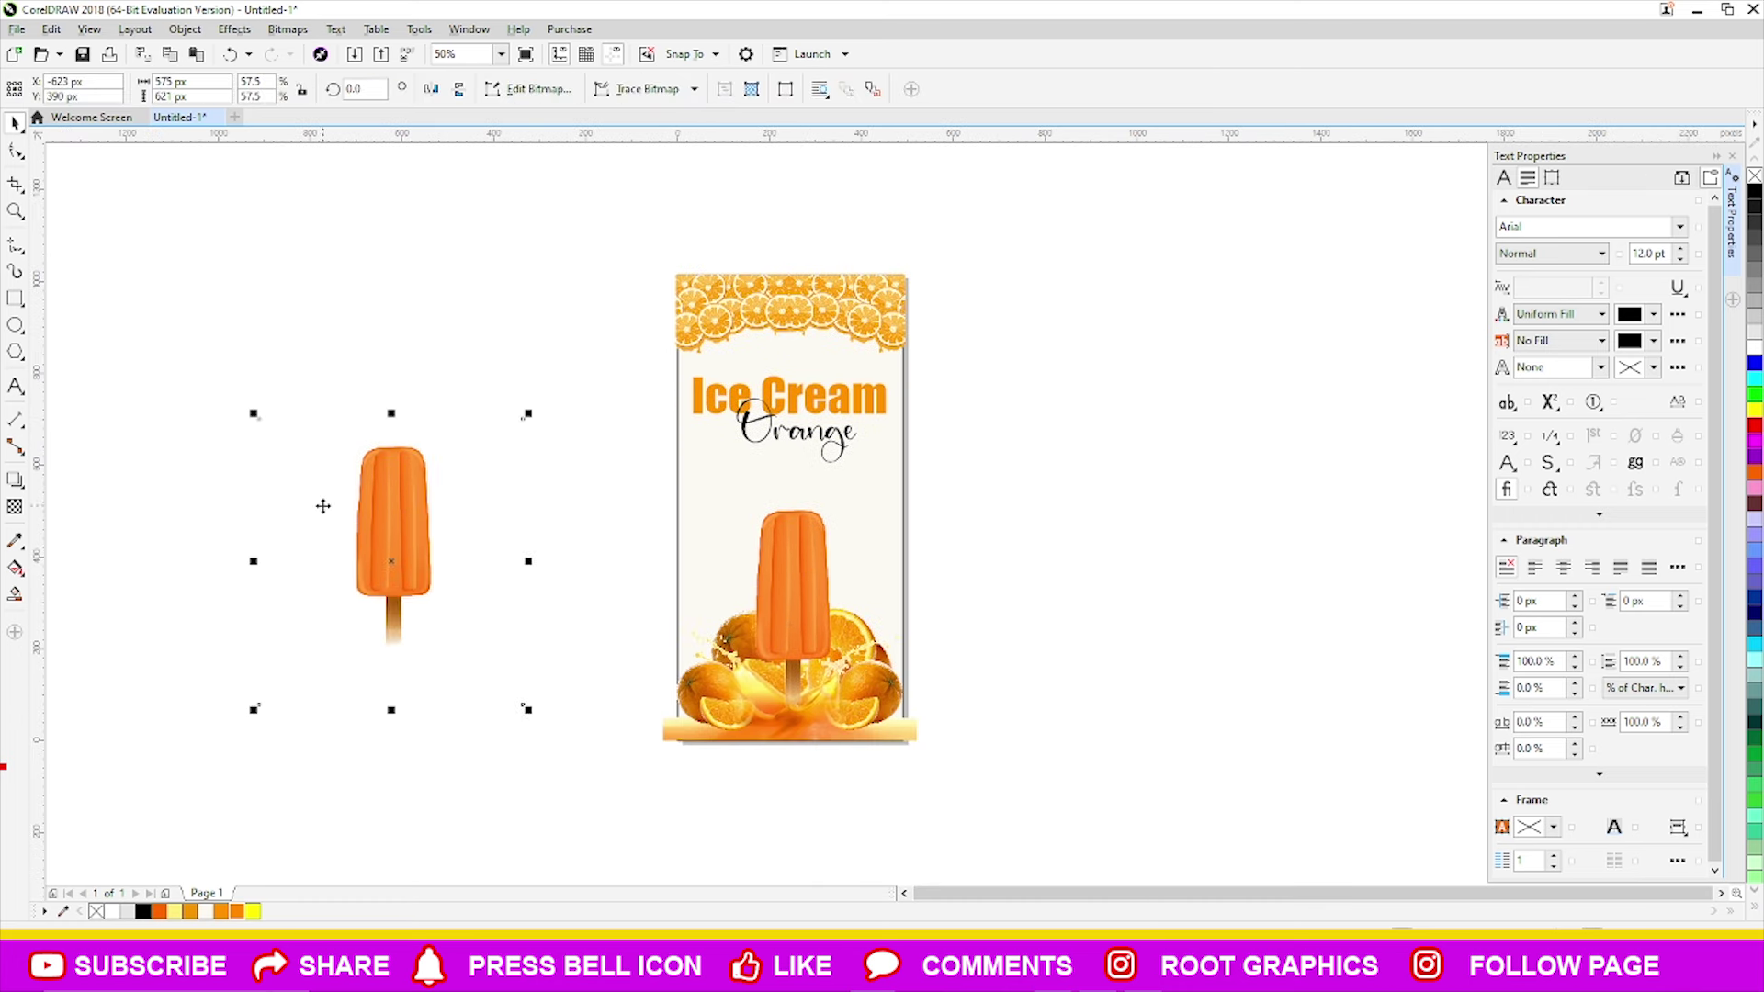
left_click(15, 506)
left_click_drag(390, 626, 391, 770)
key("space")
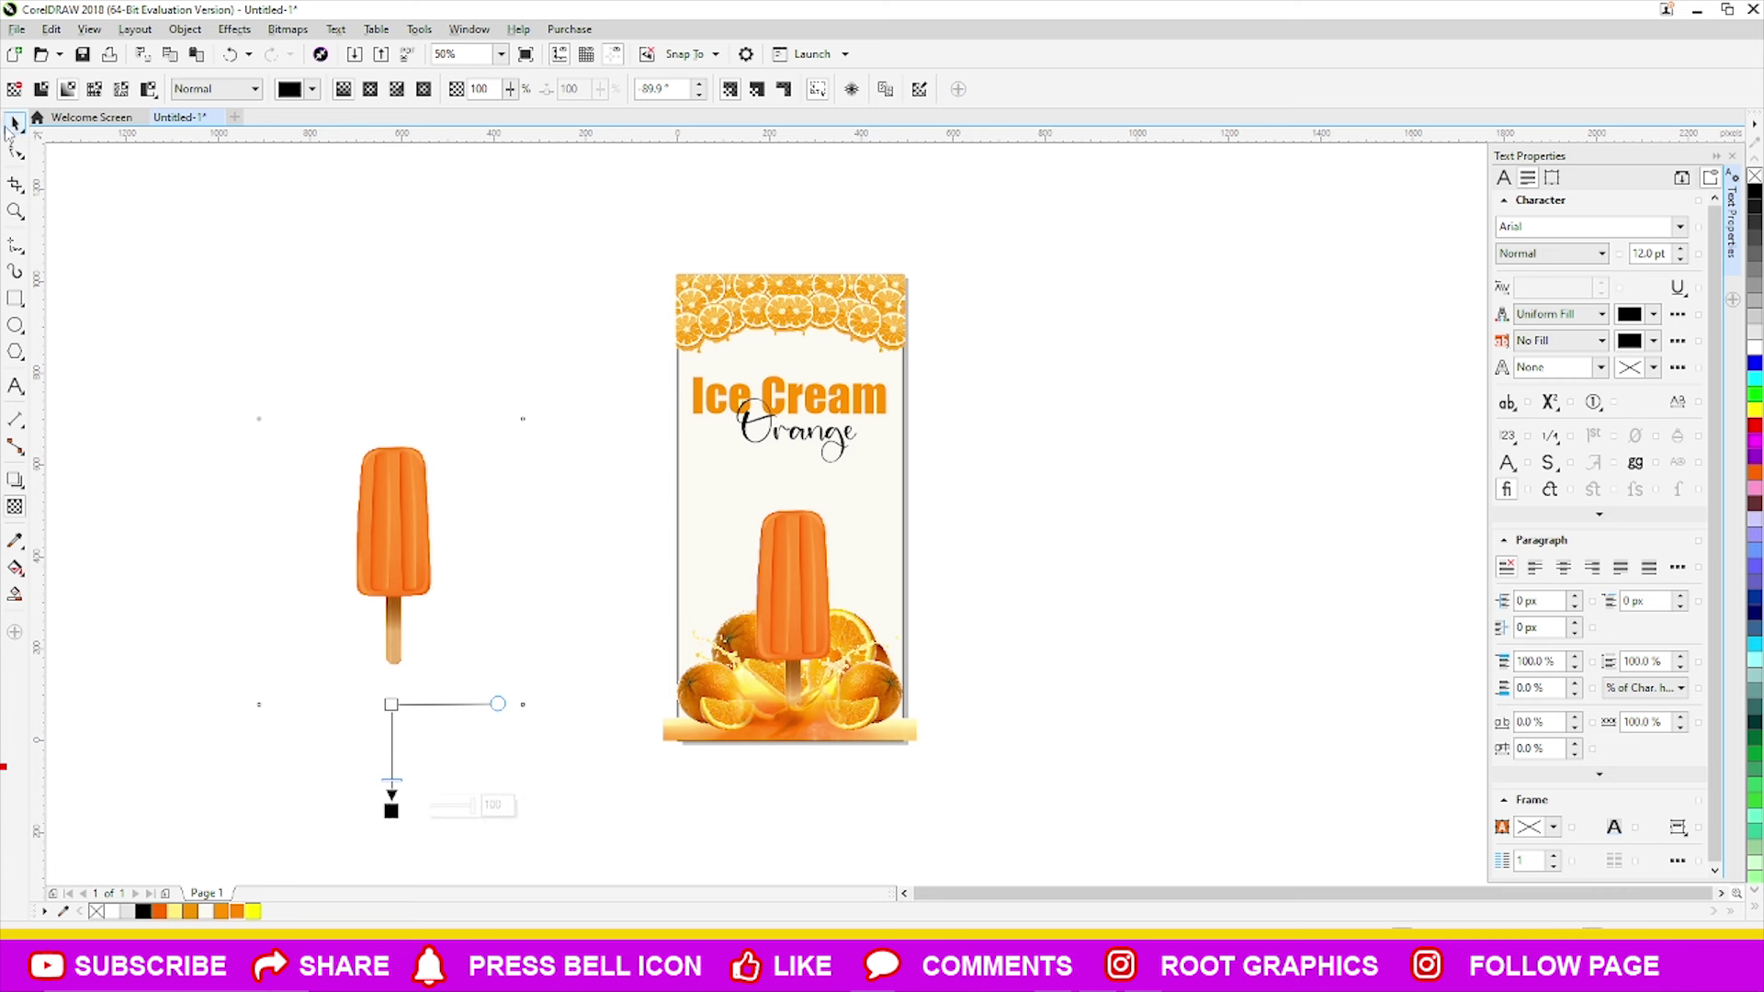
- Shrink the popsicle to about 237 × 255 px, tilt it about 19°, and place it on the poster
left_click(516, 713)
left_click(386, 516)
mouse_move(531, 710)
left_mouse_down()
mouse_move(456, 678)
mouse_move(471, 621)
left_mouse_up()
left_click(403, 574)
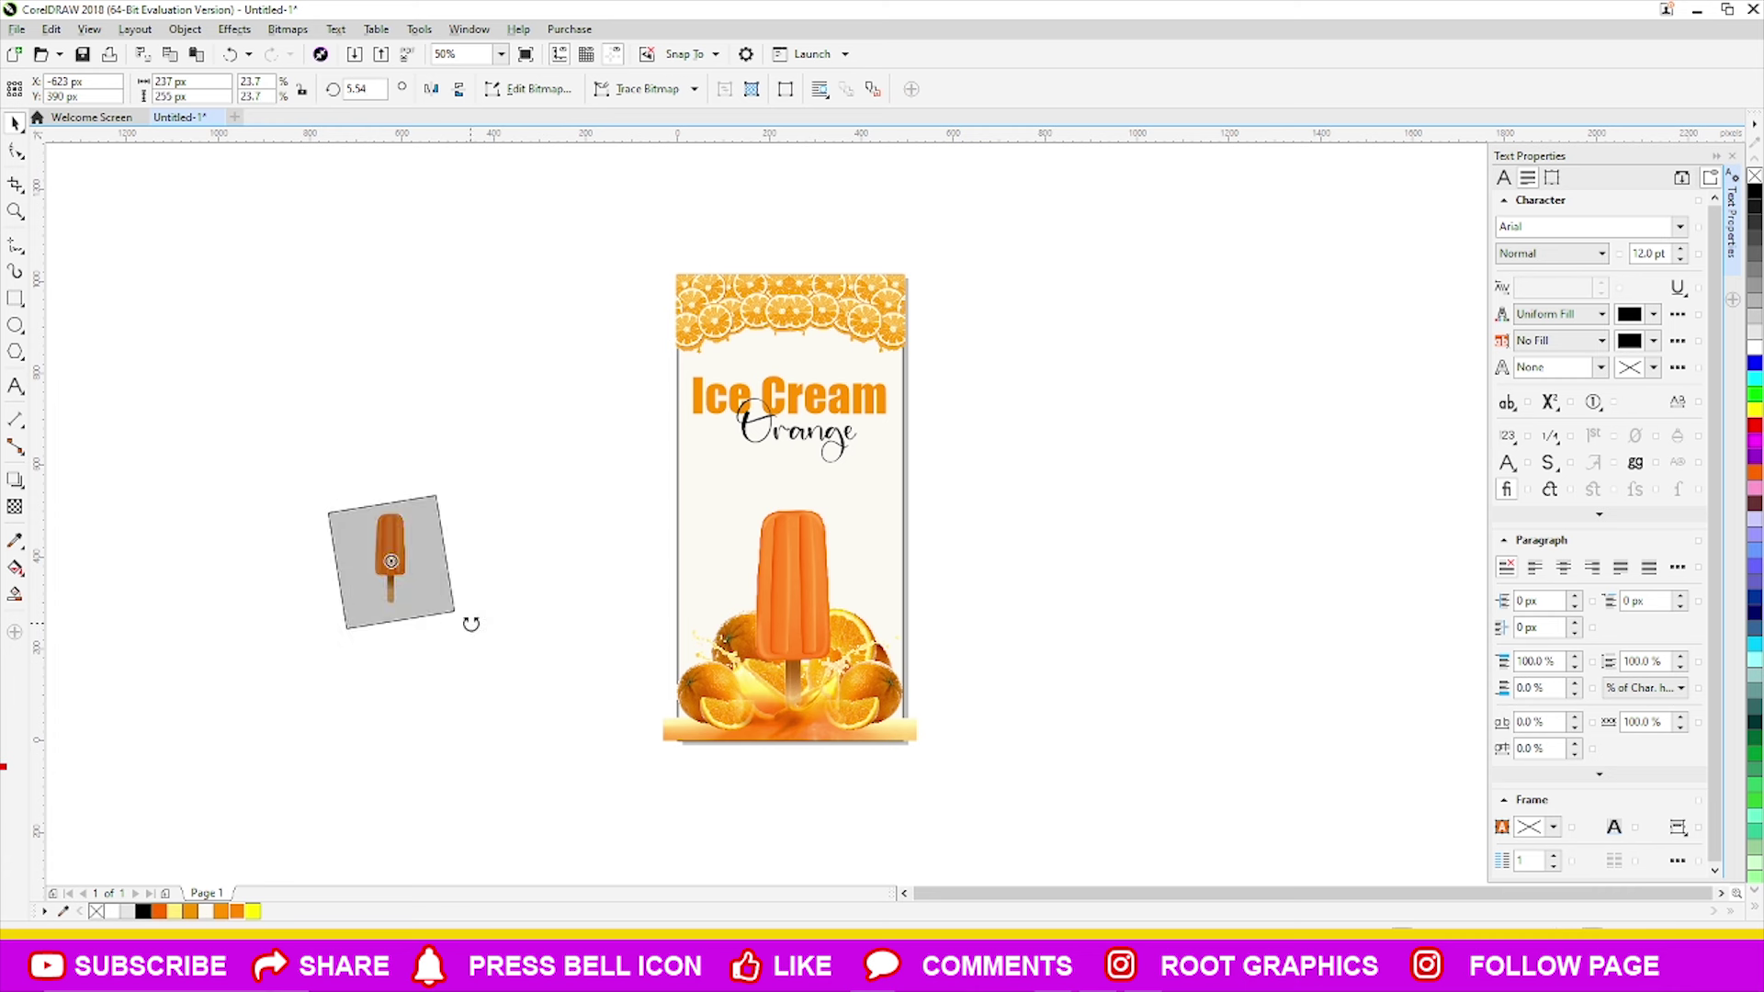
left_click(388, 560)
mouse_move(388, 561)
left_mouse_down()
mouse_move(714, 480)
mouse_move(698, 512)
mouse_move(998, 470)
left_mouse_up()
- Tilt the right small popsicle the opposite way and nudge it lower
scroll(738, 494, "up", 2)
left_click(1006, 483)
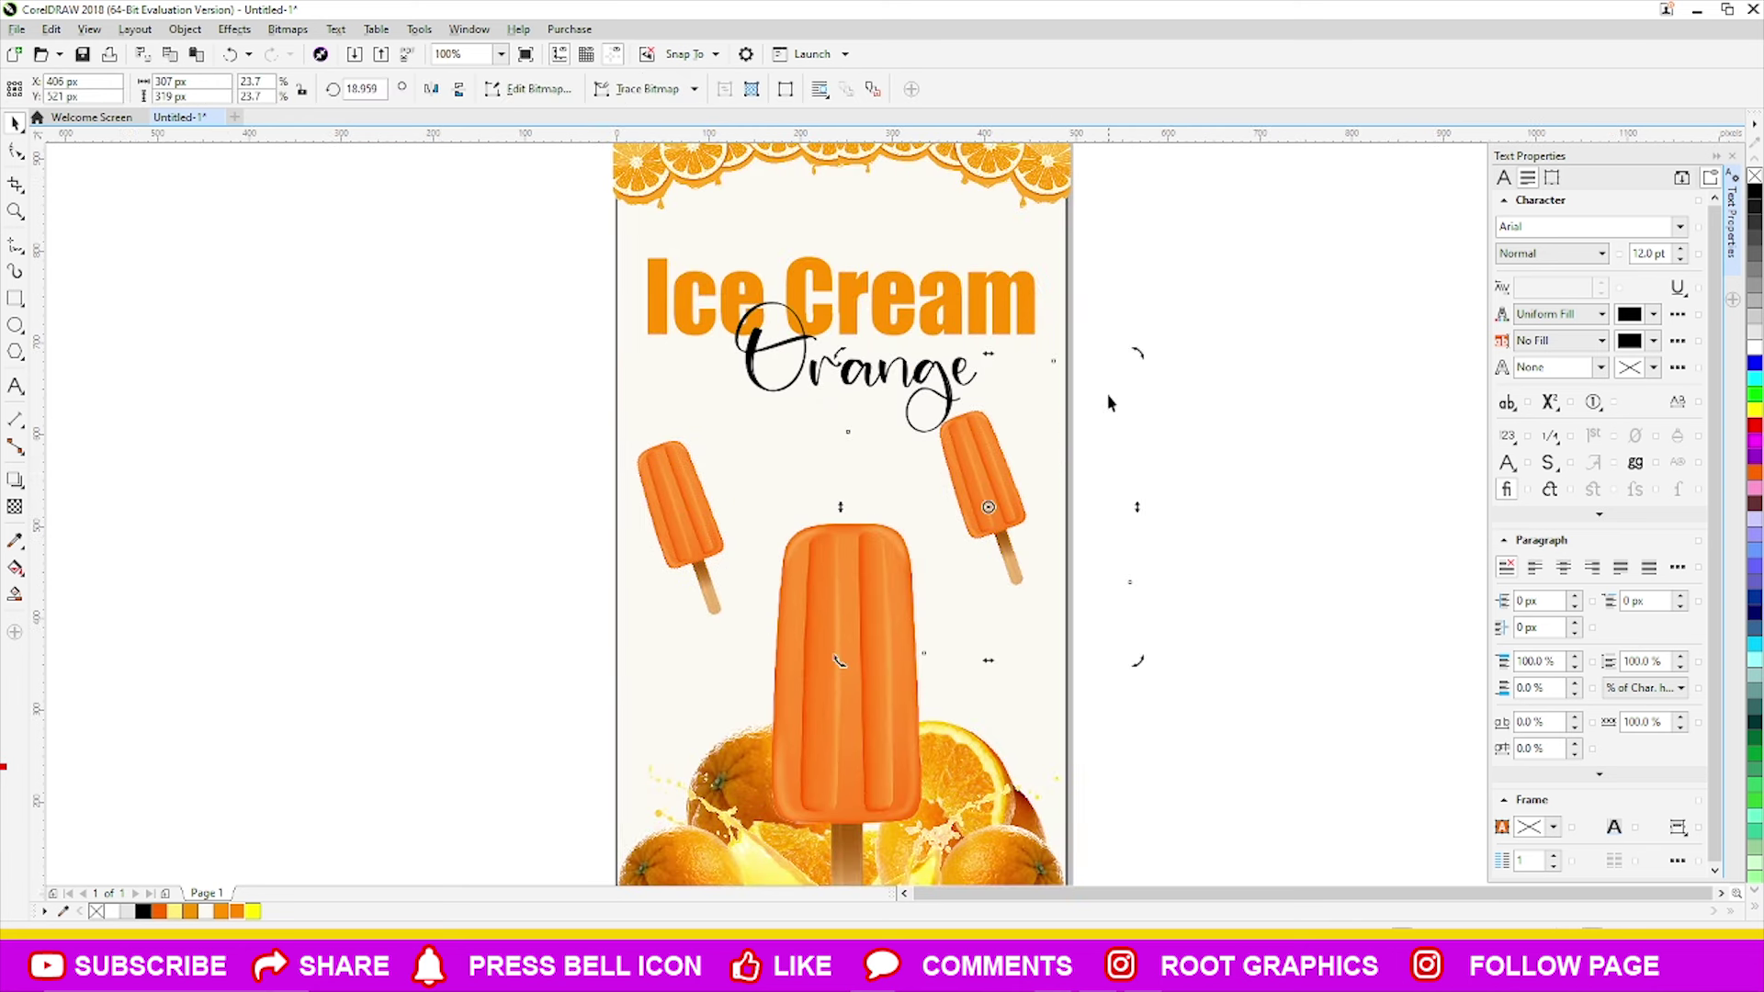
left_click_drag(1144, 347, 1194, 497)
key("Down")
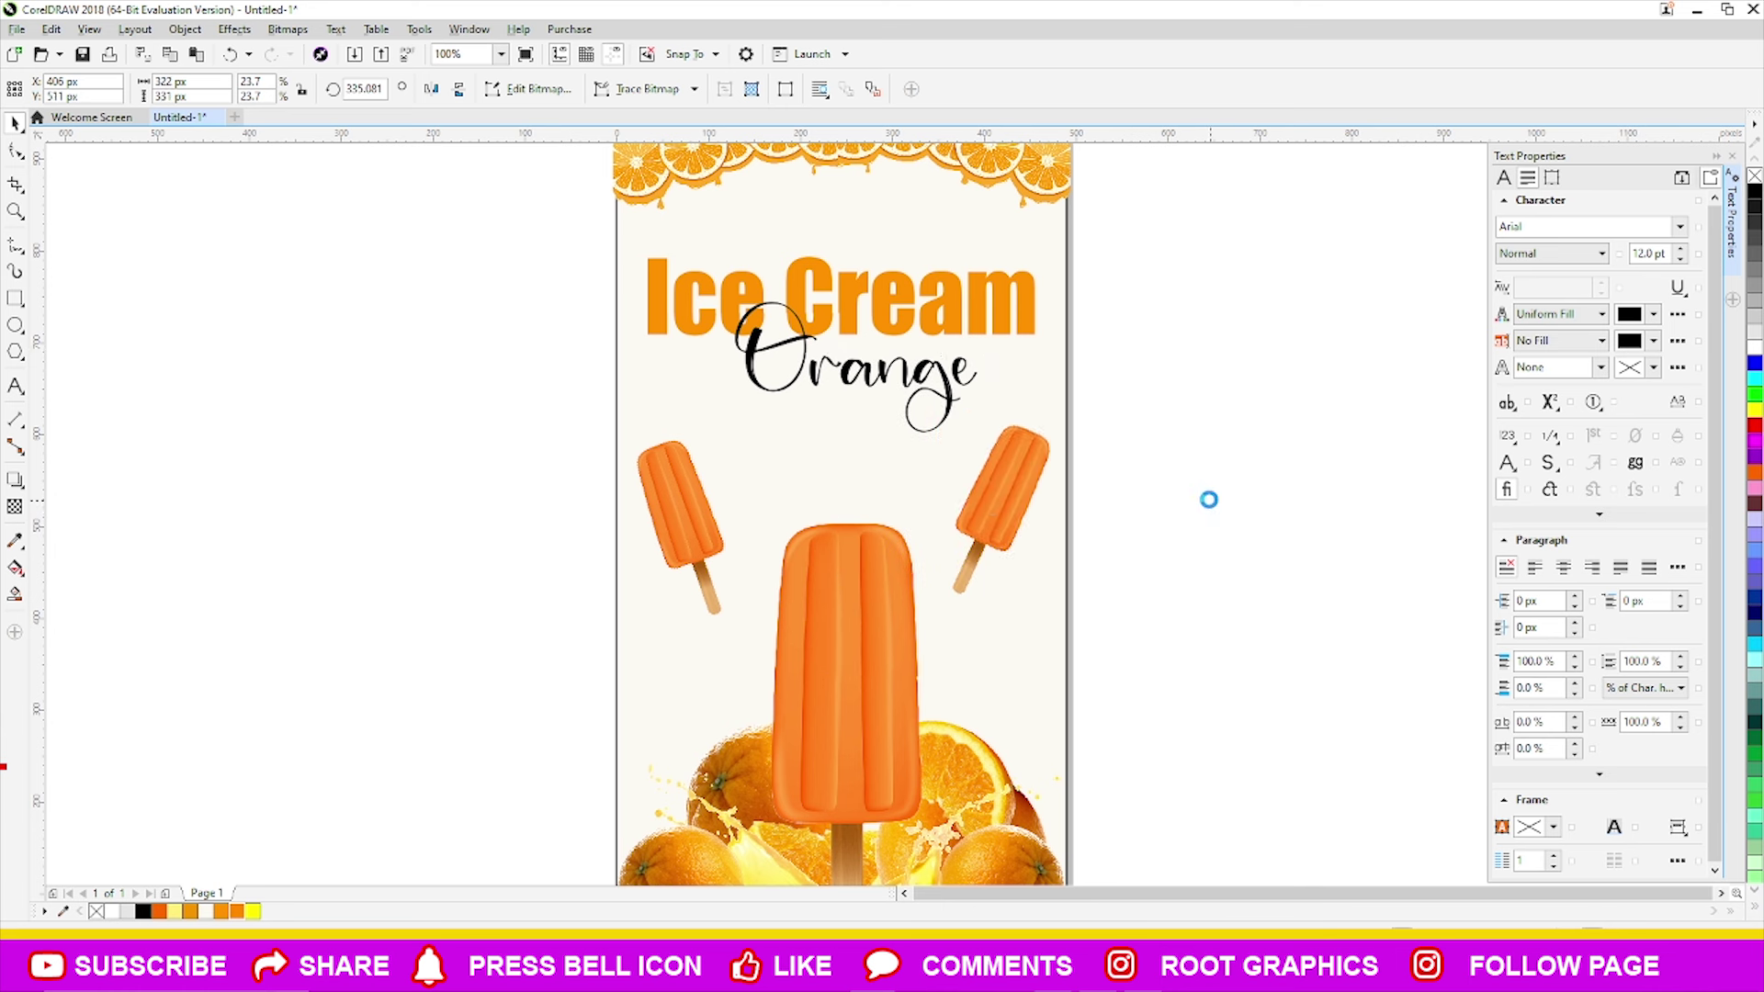
key("Down")
key("Down")
left_click(640, 525, "shift")
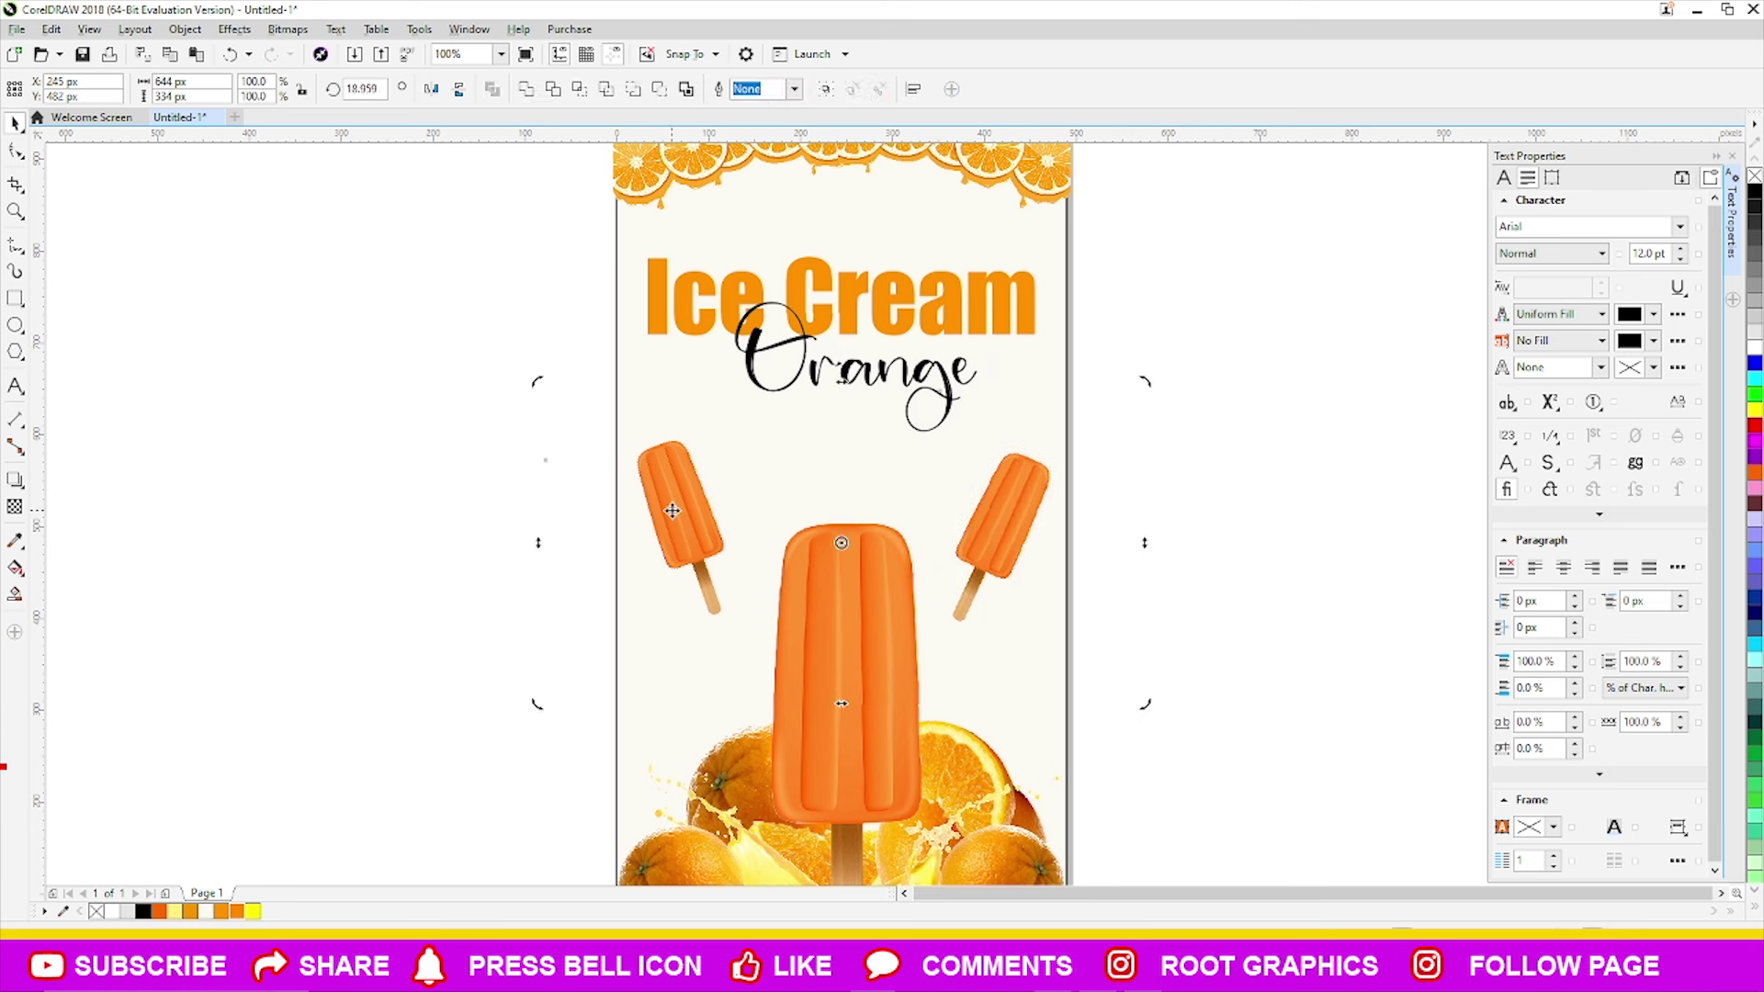
left_click(1321, 605)
scroll(1130, 549, "down", 1)
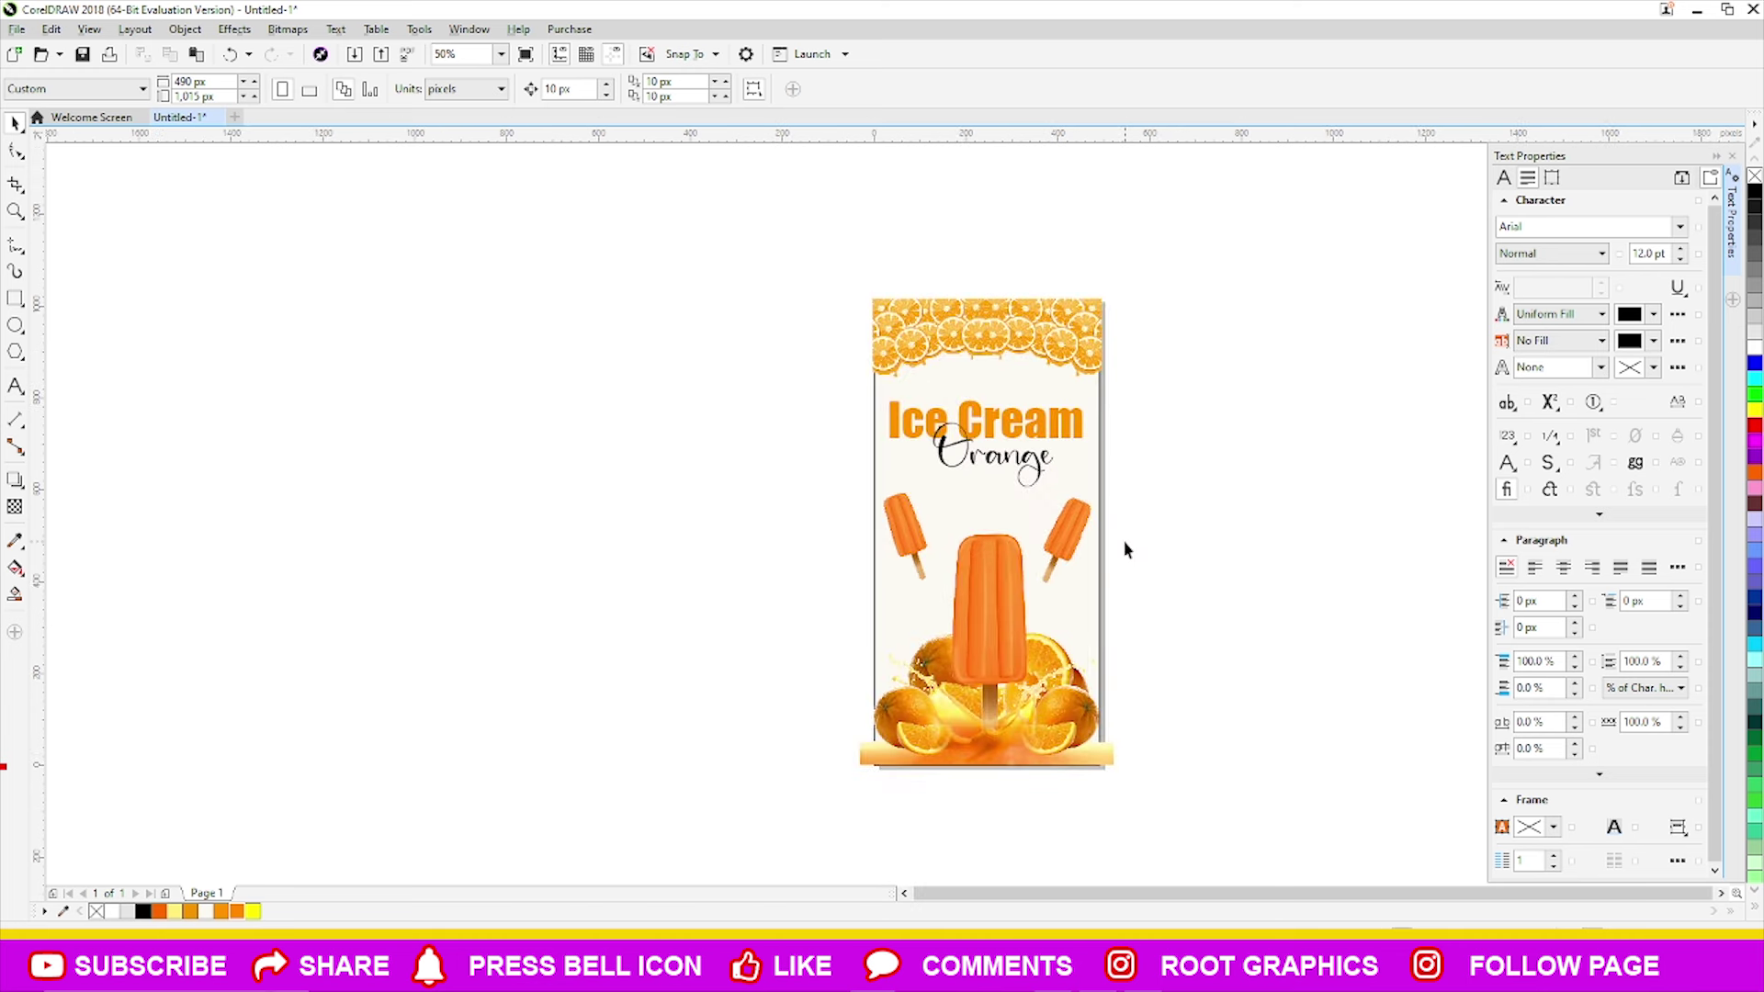
- Nudge the left small popsicle up slightly
left_click(1116, 528)
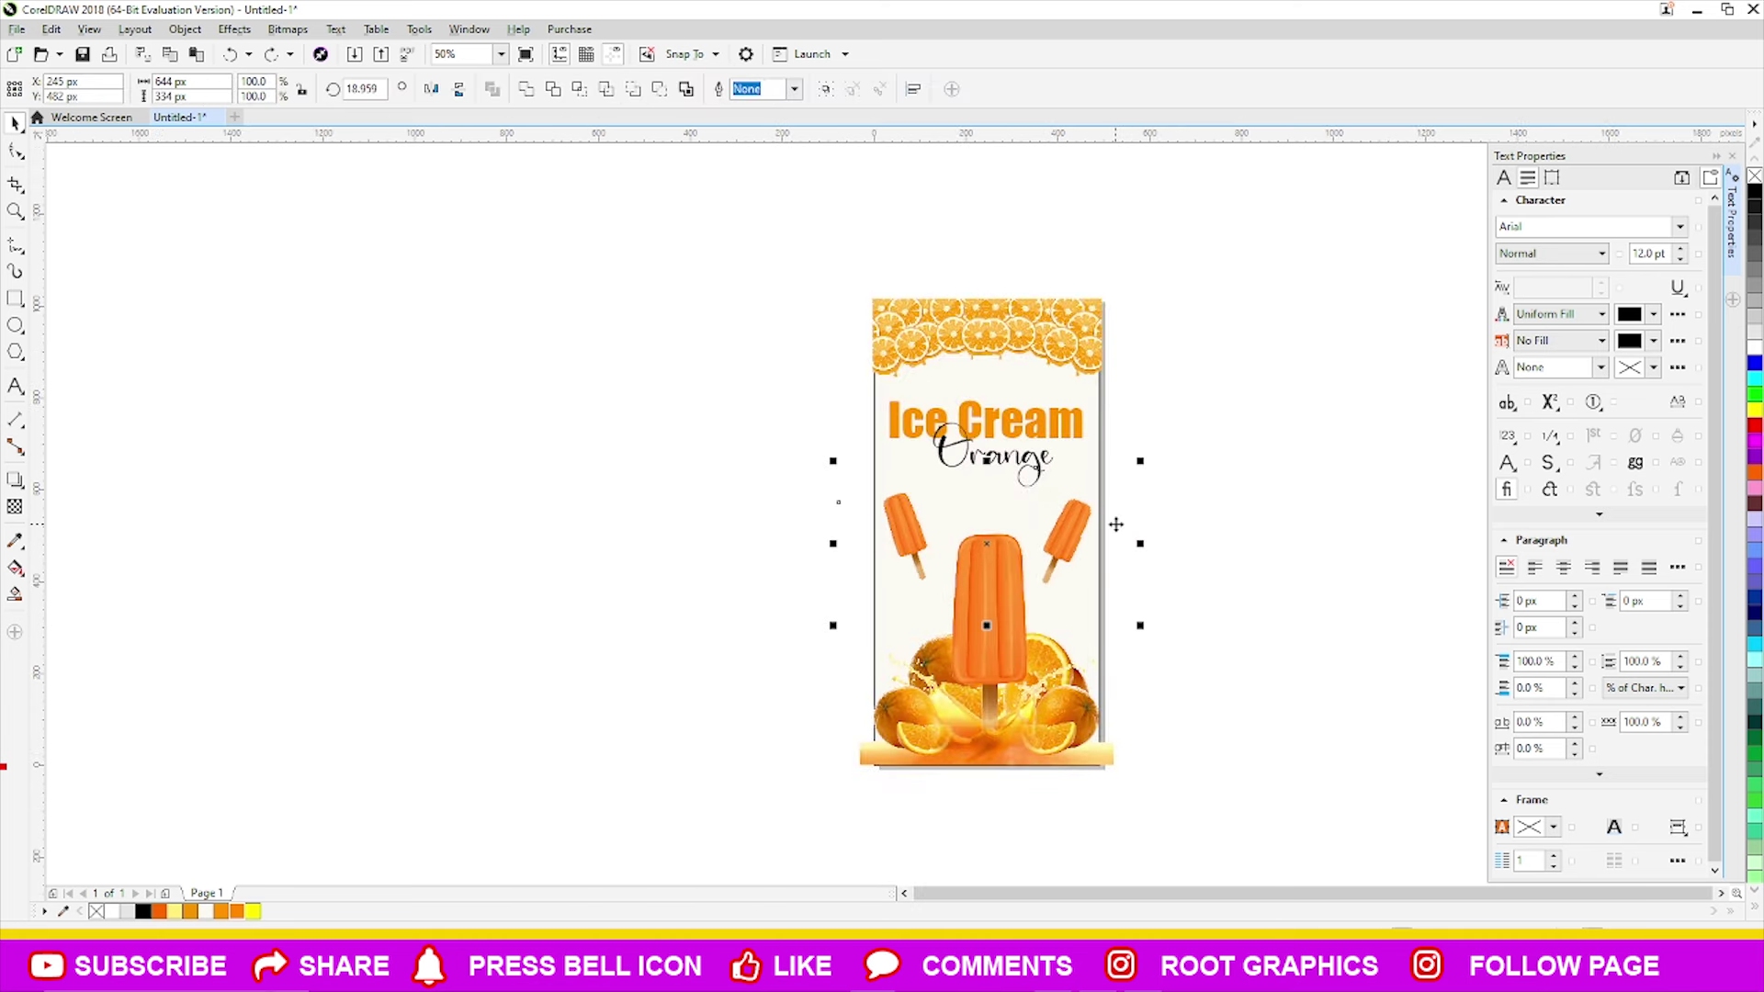
left_click(1233, 516)
scroll(1114, 539, "up", 1)
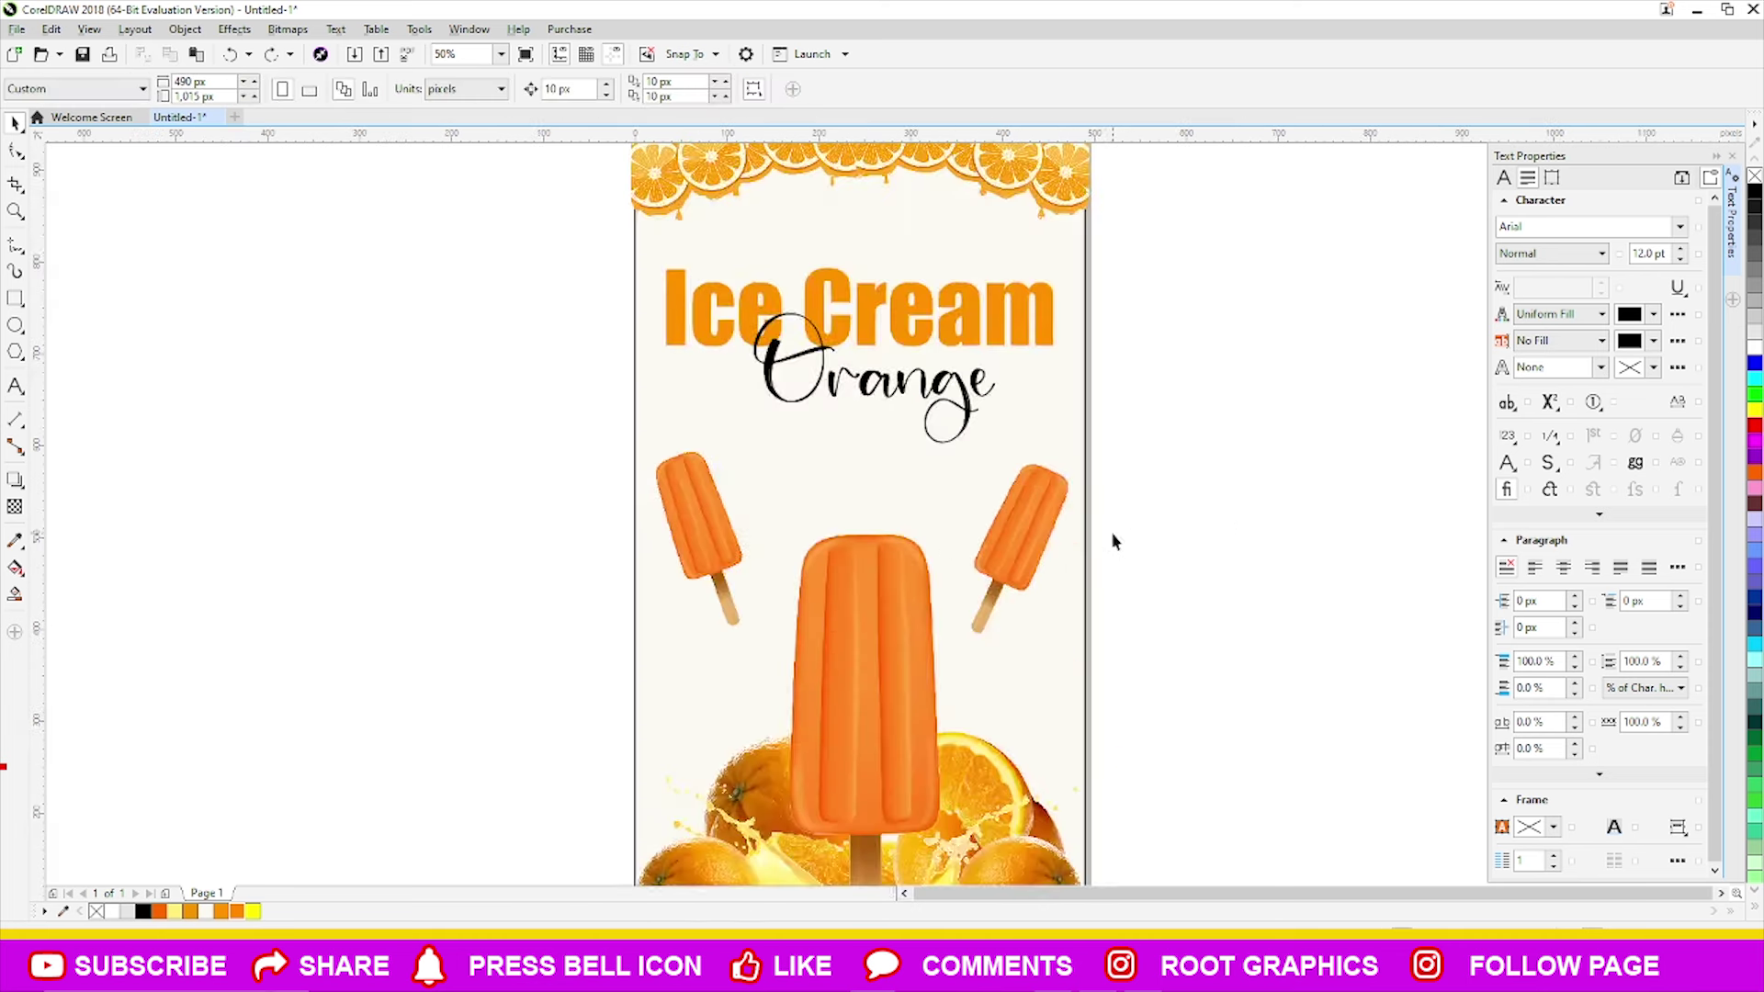
left_click(682, 525)
key("Up")
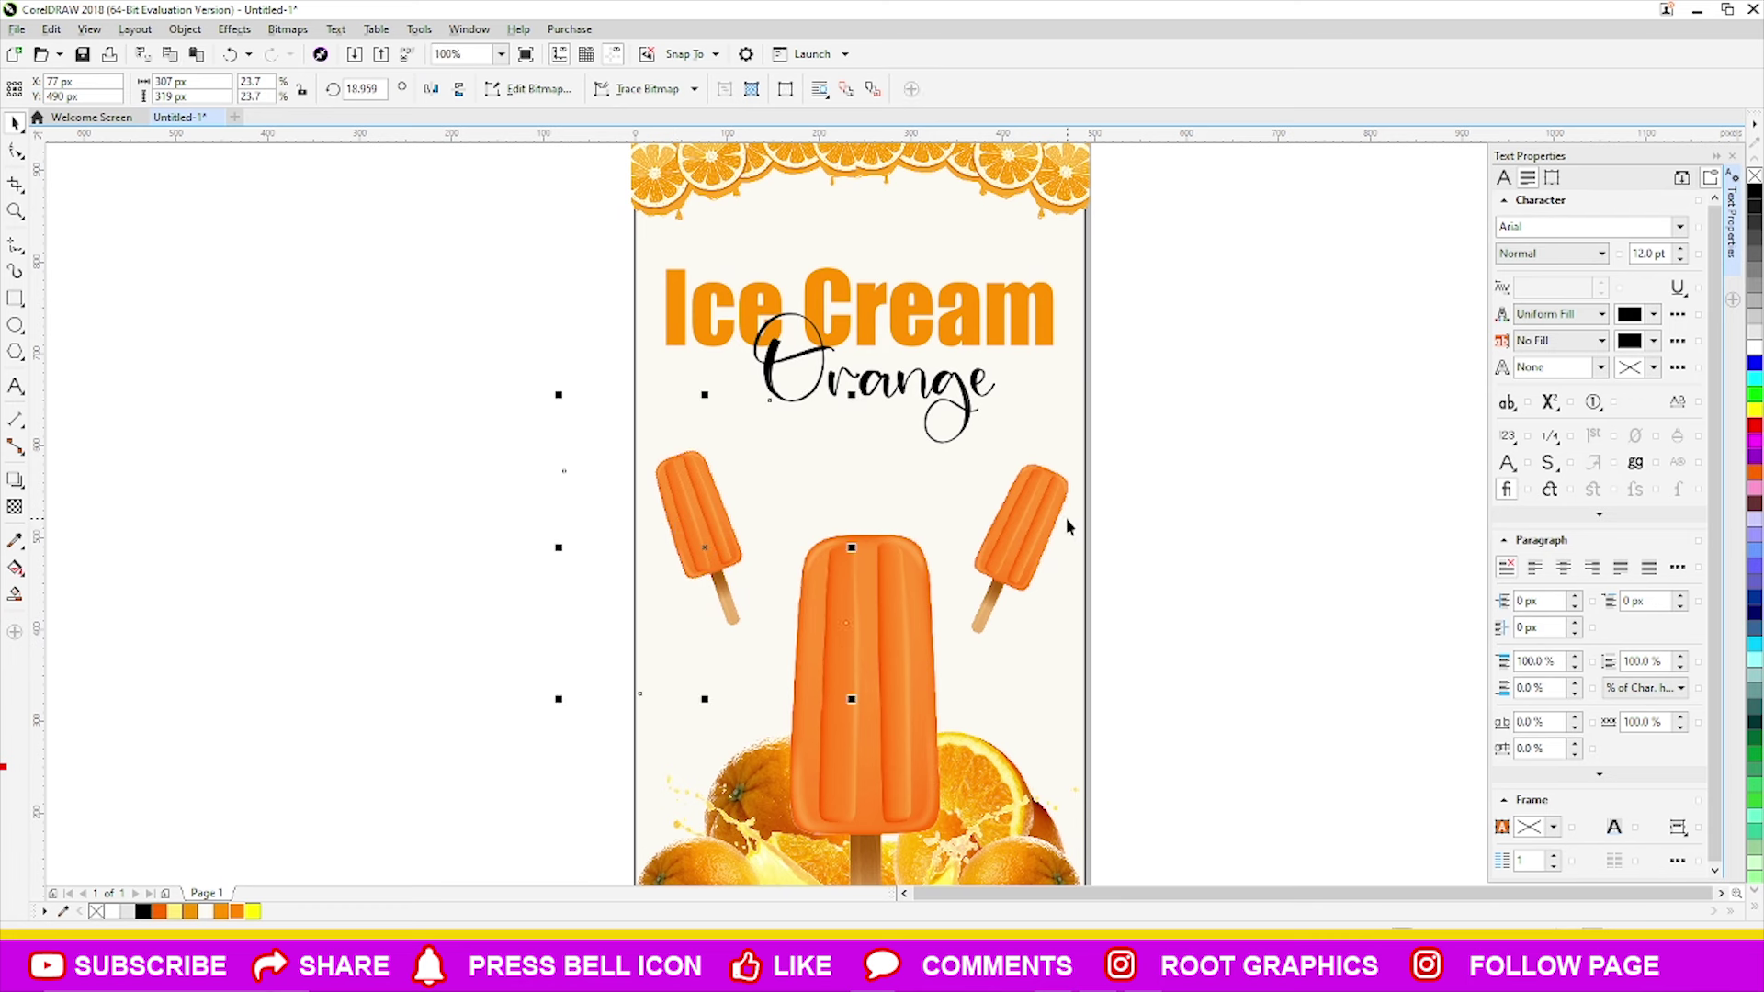
- Fine-tune the right and left small popsicle positions with arrow-key nudges
left_click(1046, 519)
key("Left")
key("Down")
key("Up")
key("Right")
key("Escape")
left_click(721, 522)
key("Left")
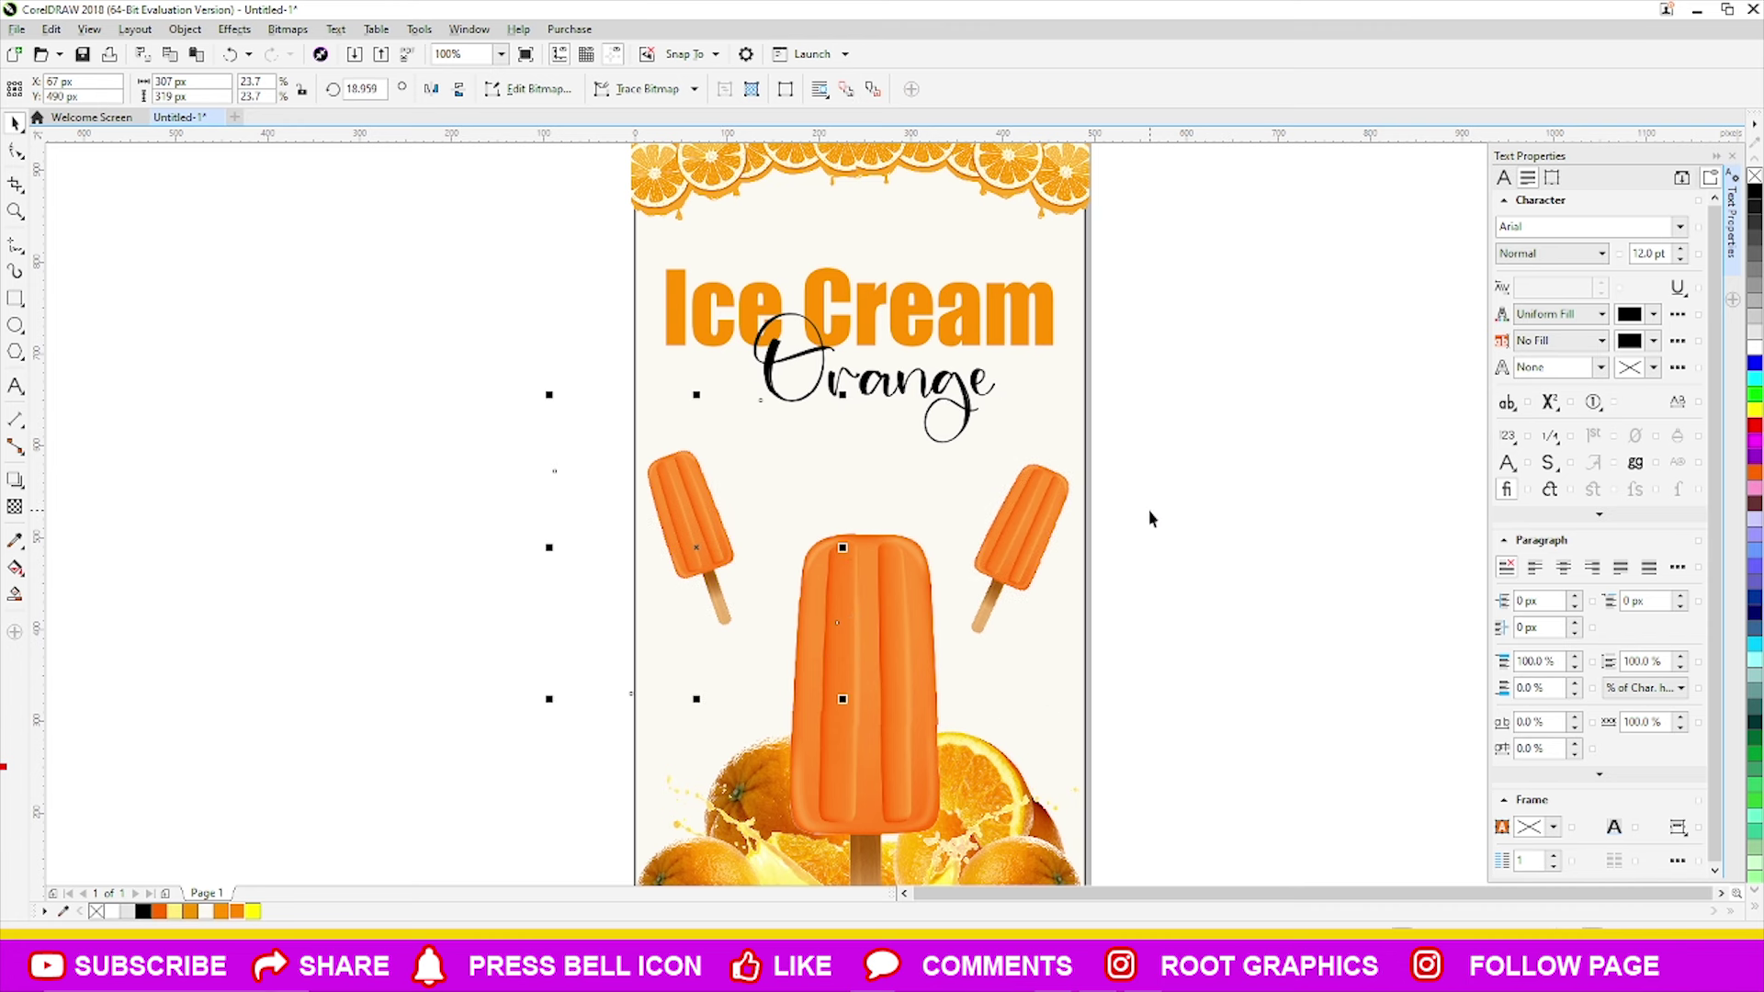
key("Right")
left_click(1043, 539)
scroll(1043, 539, "down", 1)
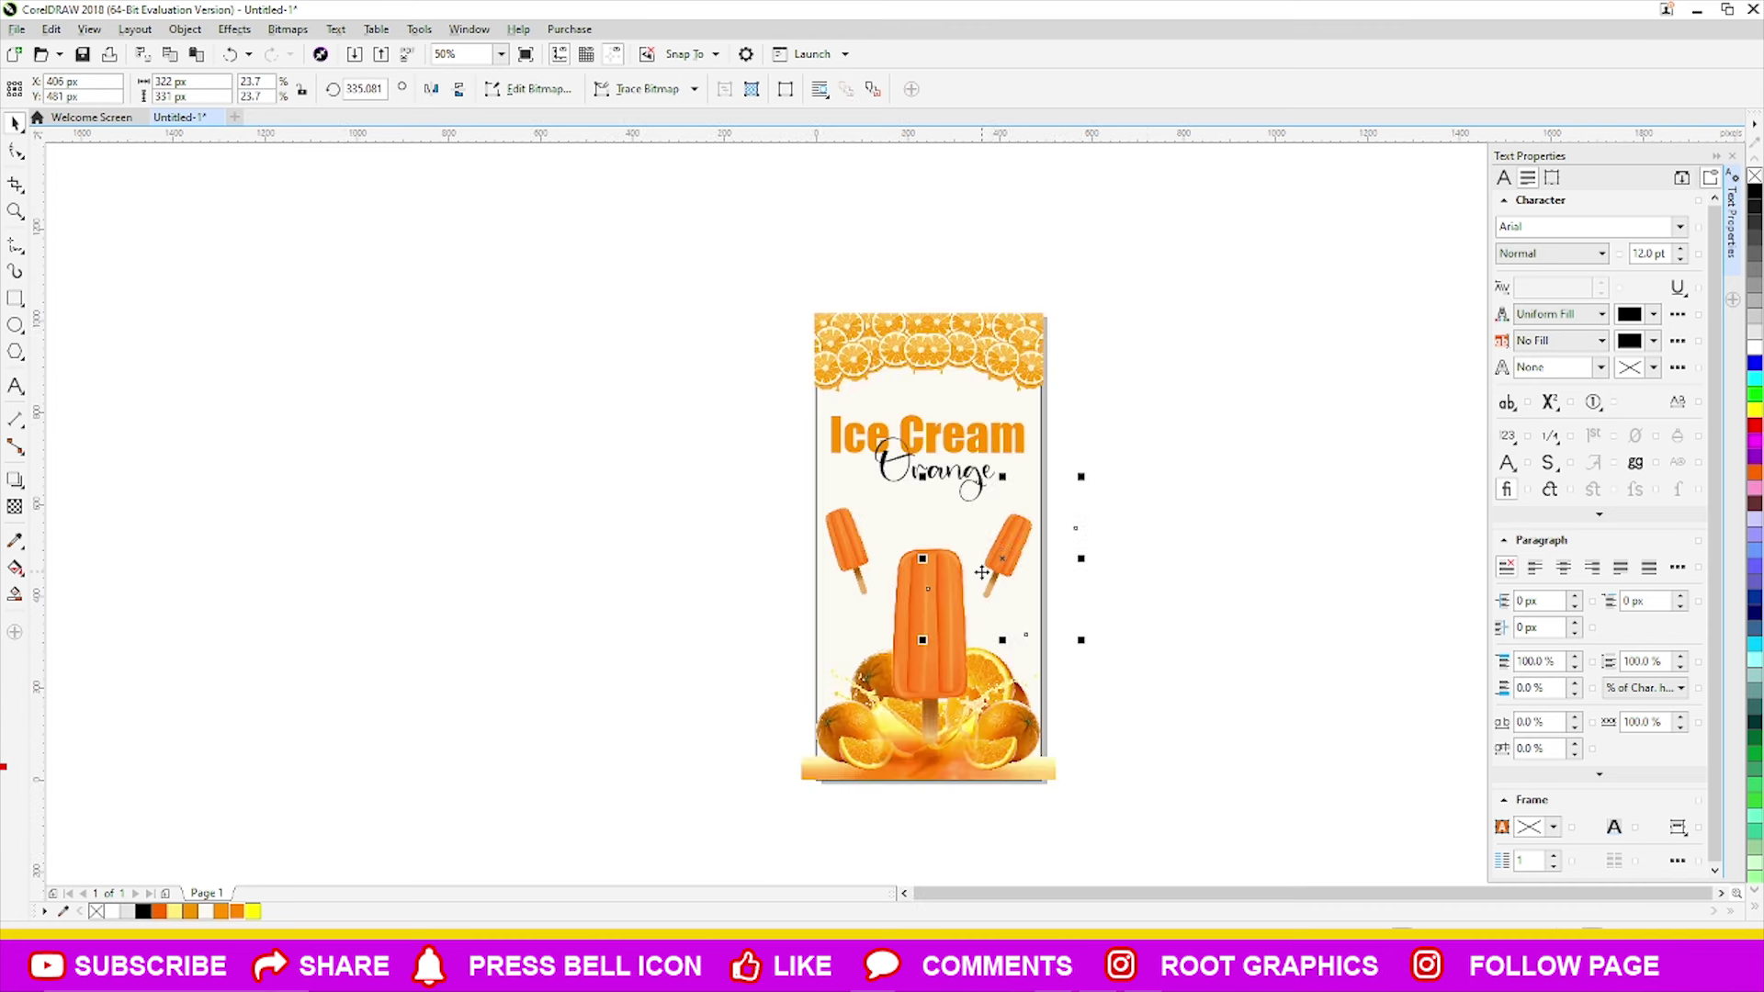
left_click(963, 397)
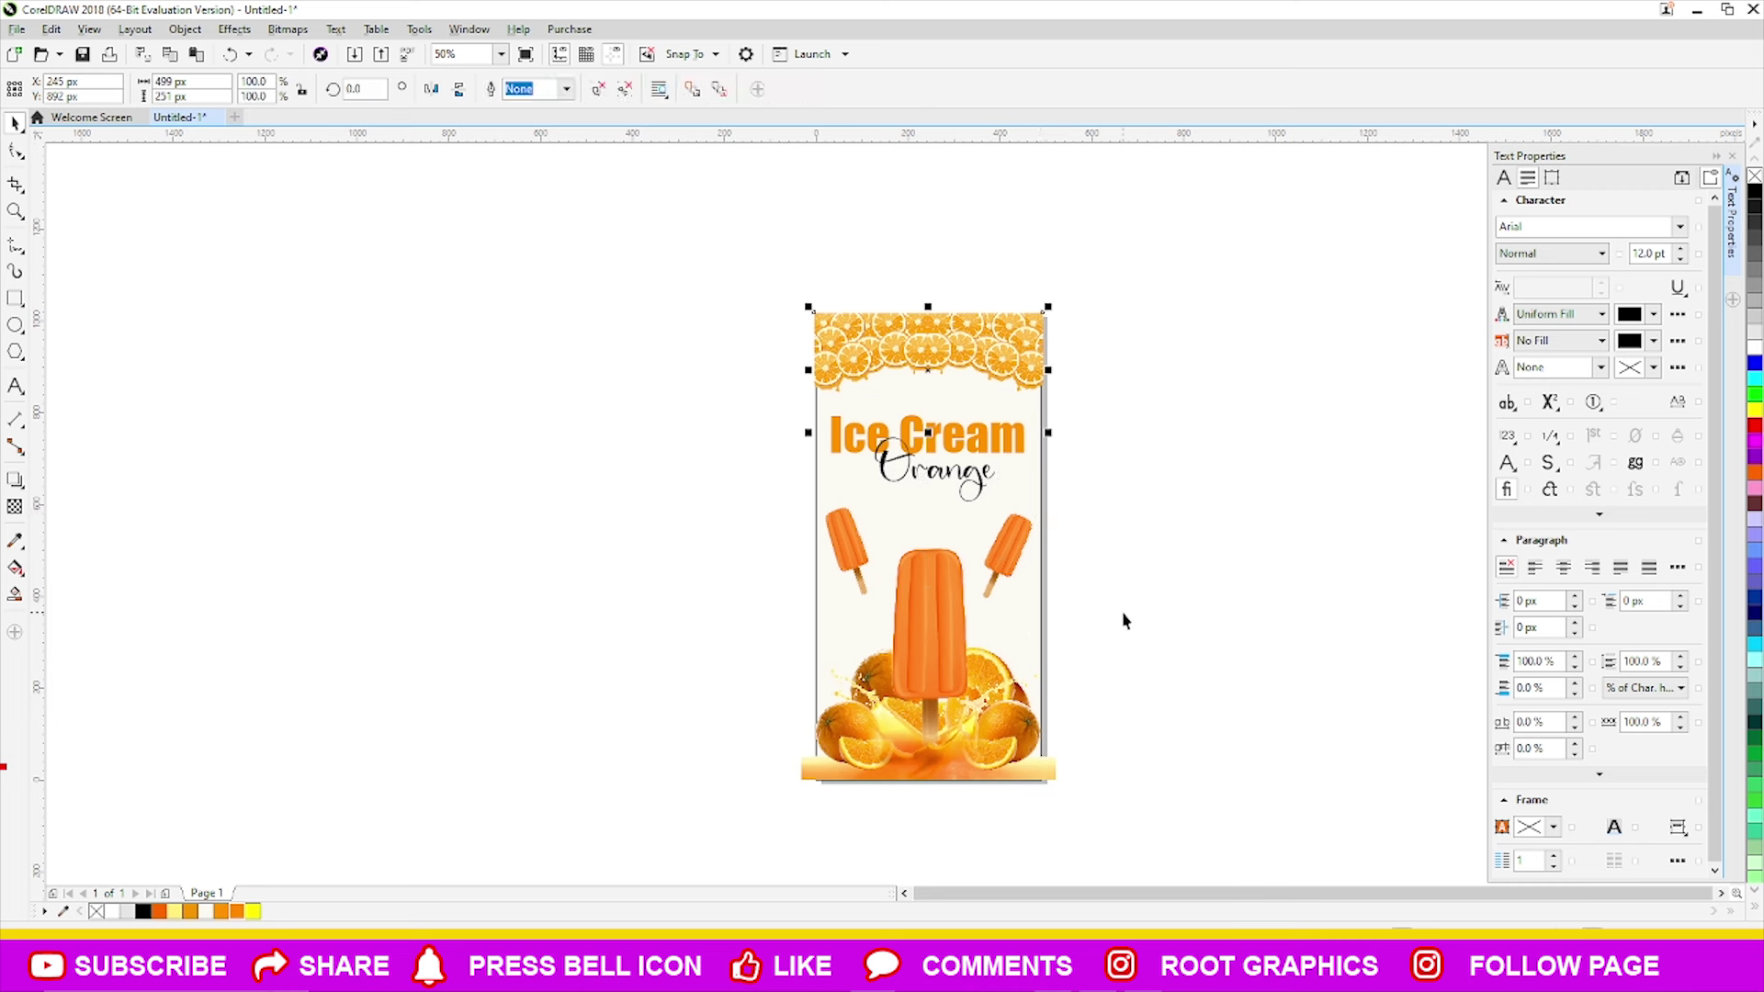
left_click(830, 648)
left_click(824, 476)
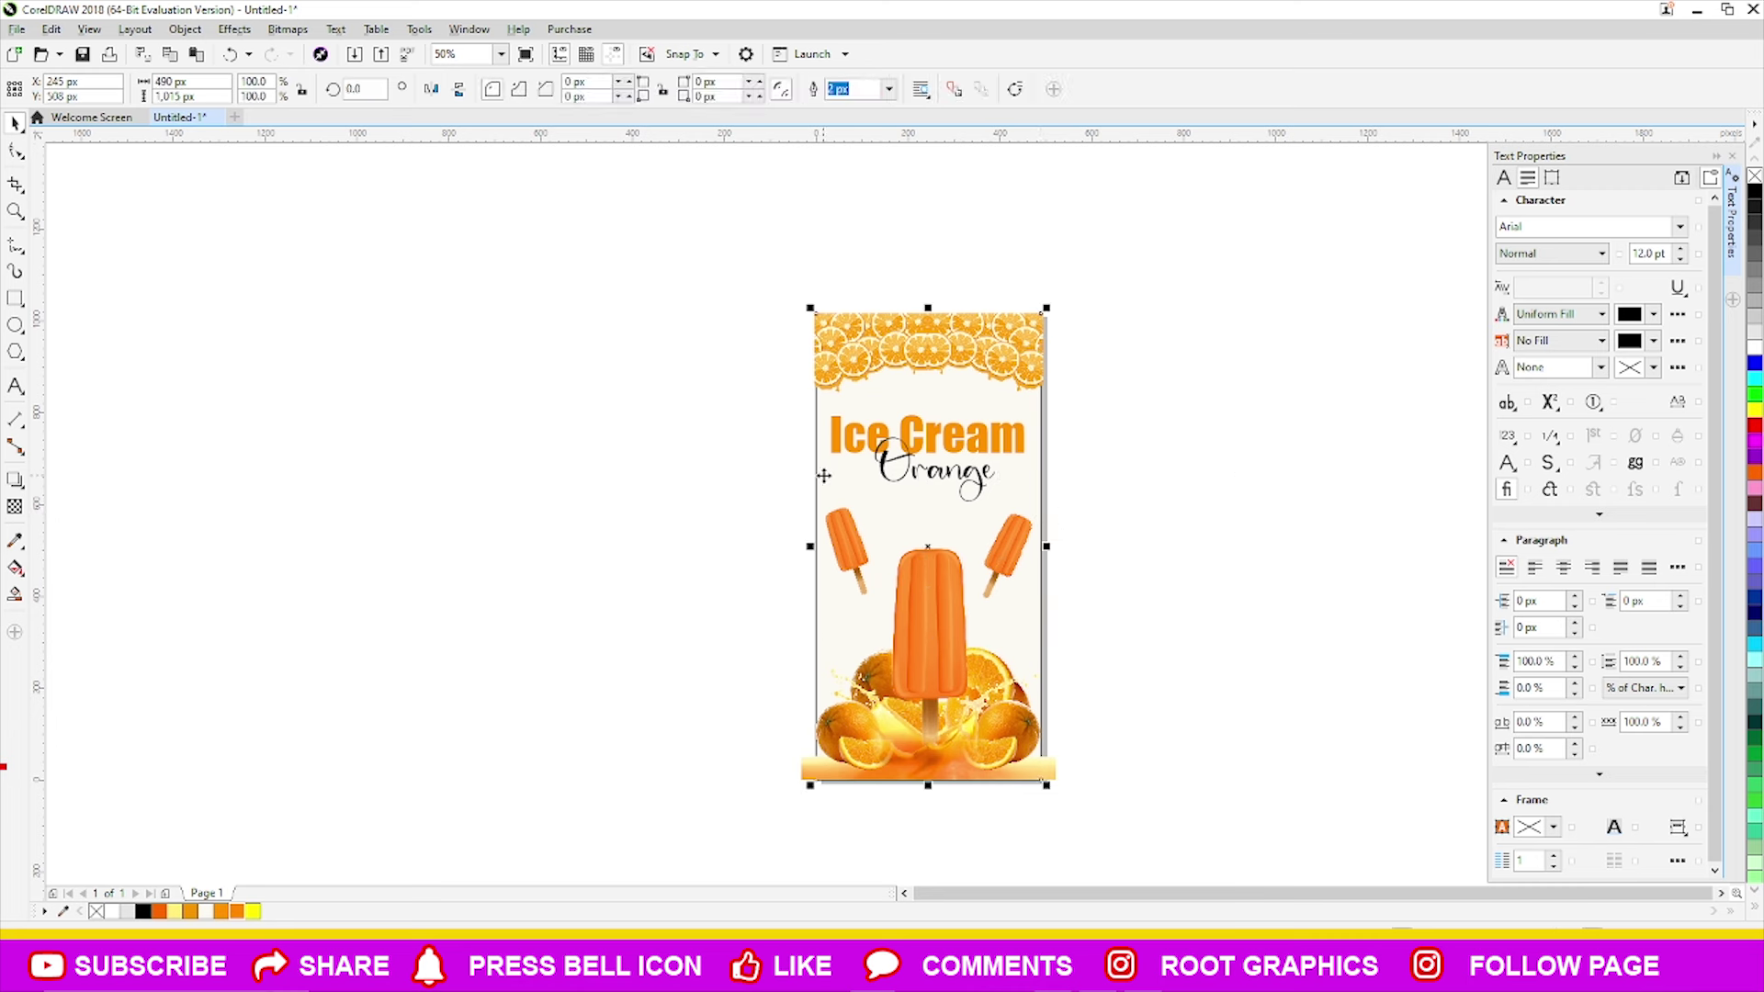
left_click(237, 912)
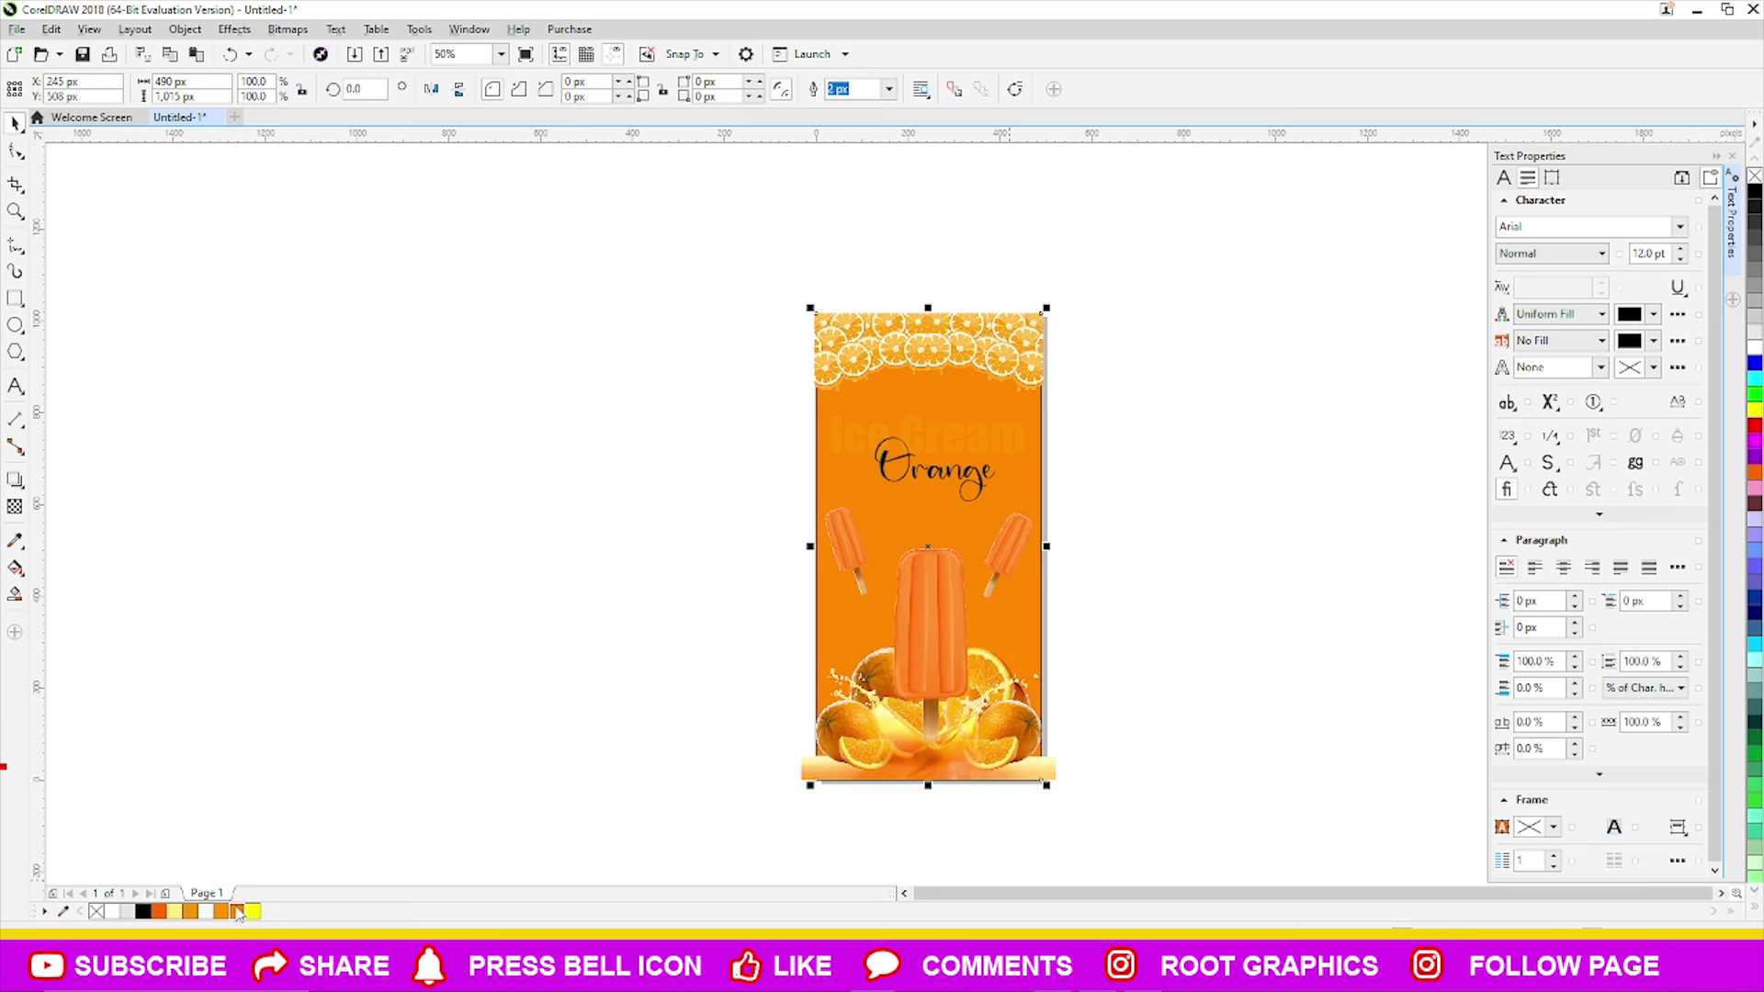
left_click(252, 912)
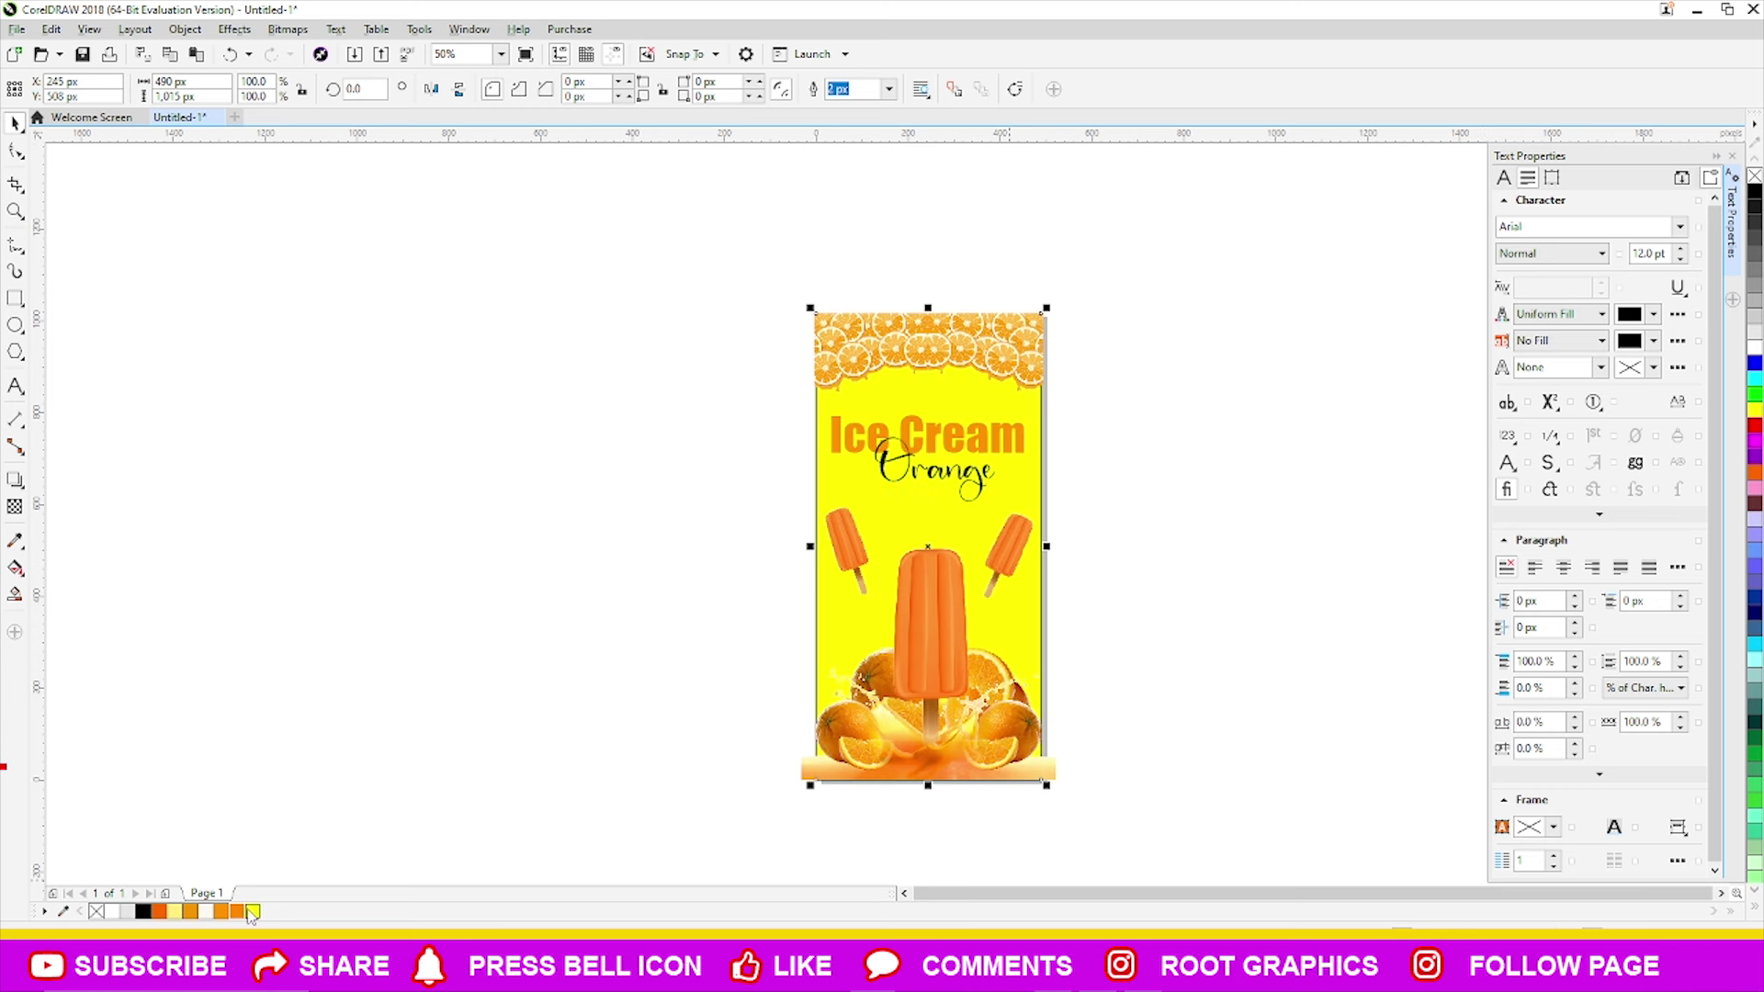
left_click(190, 911)
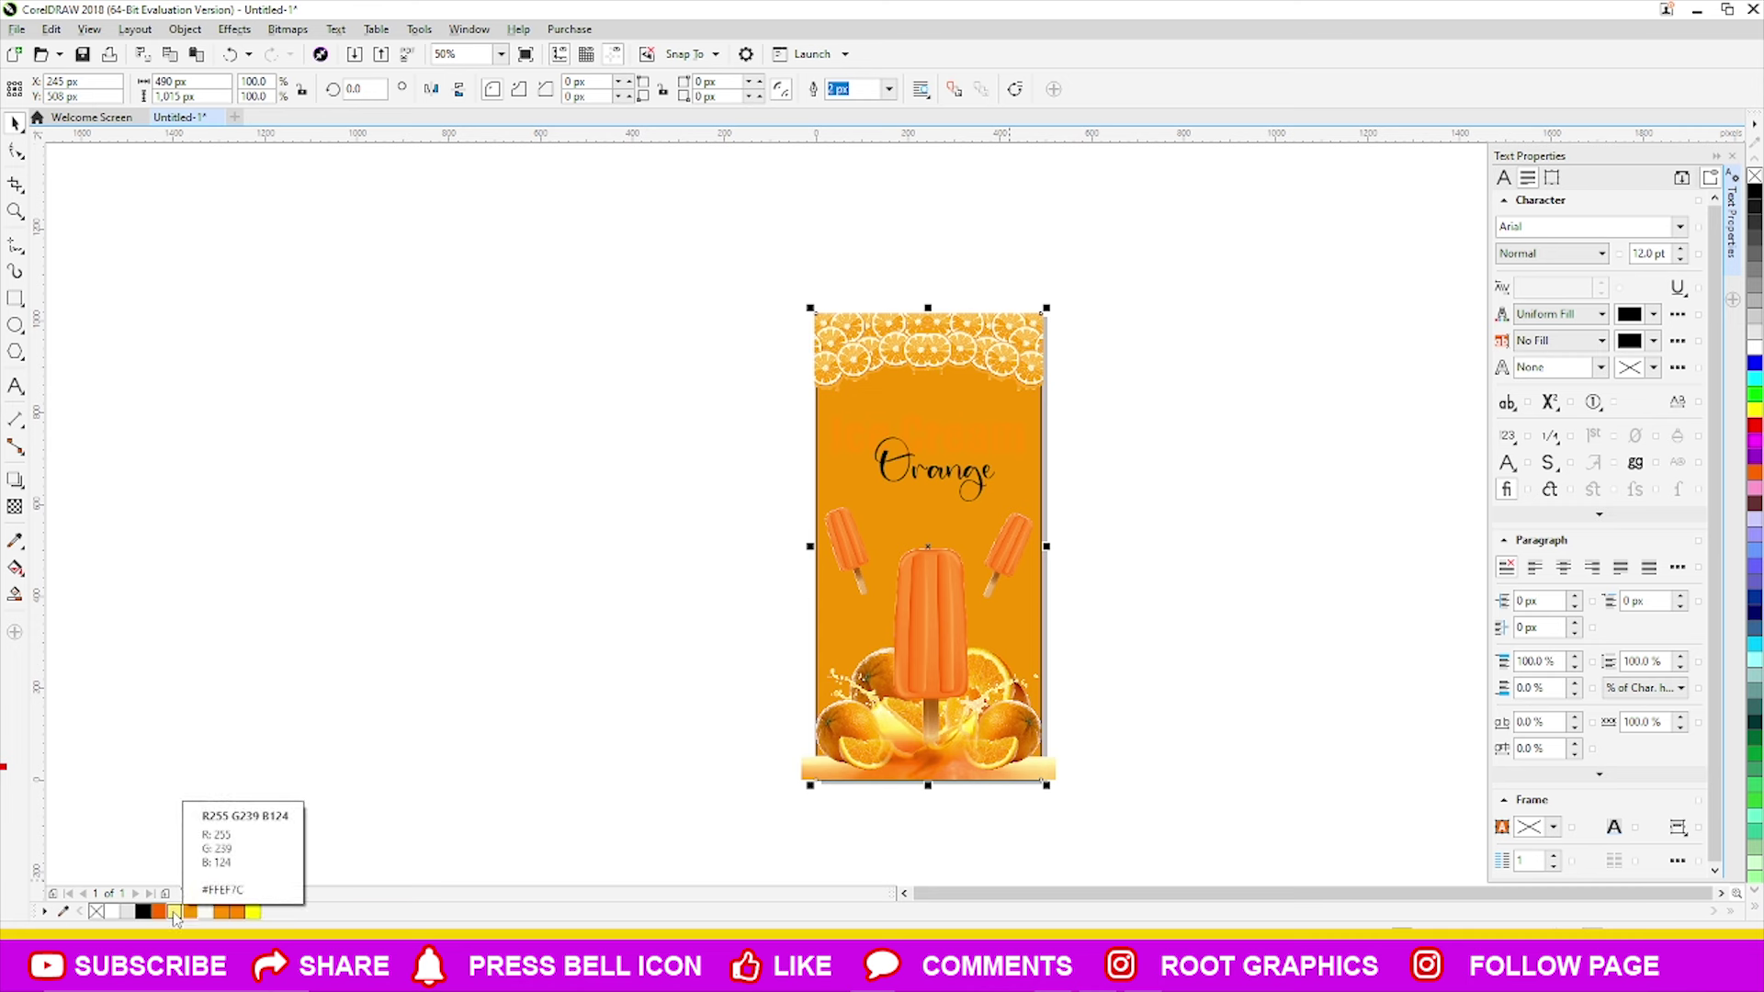
left_click(174, 912)
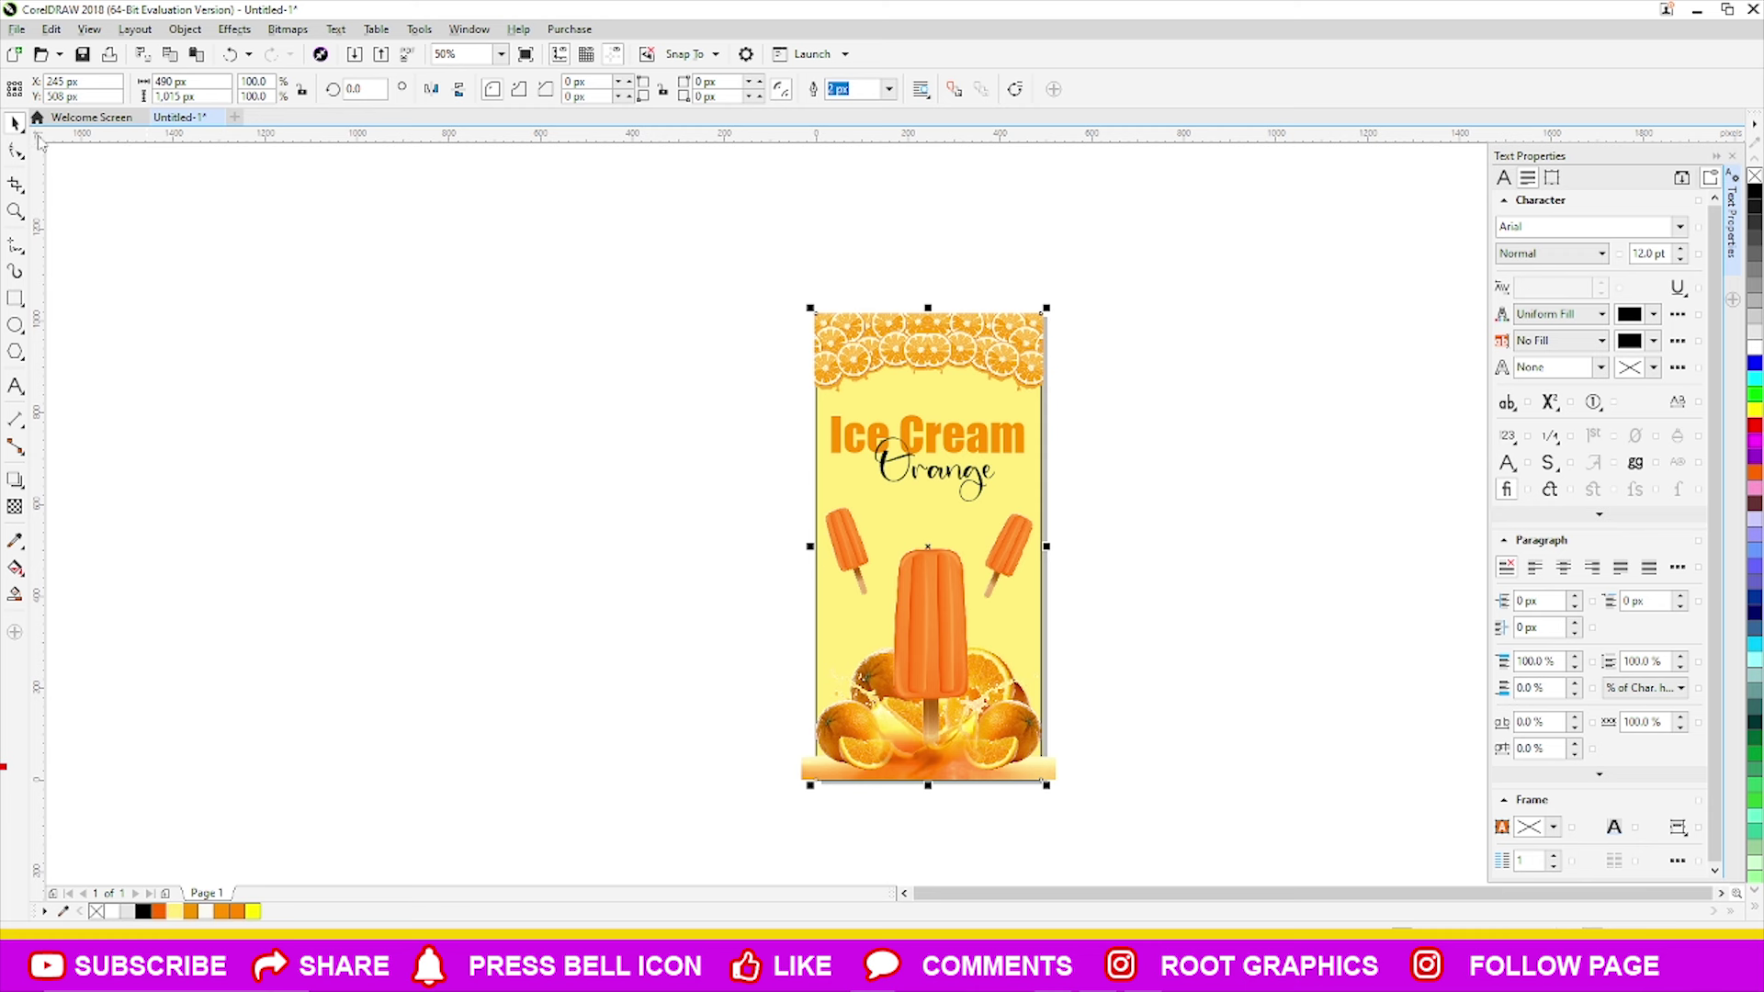
key("ctrl+z")
key("ctrl+z")
key("ctrl+z")
key("ctrl+z")
left_click(450, 355)
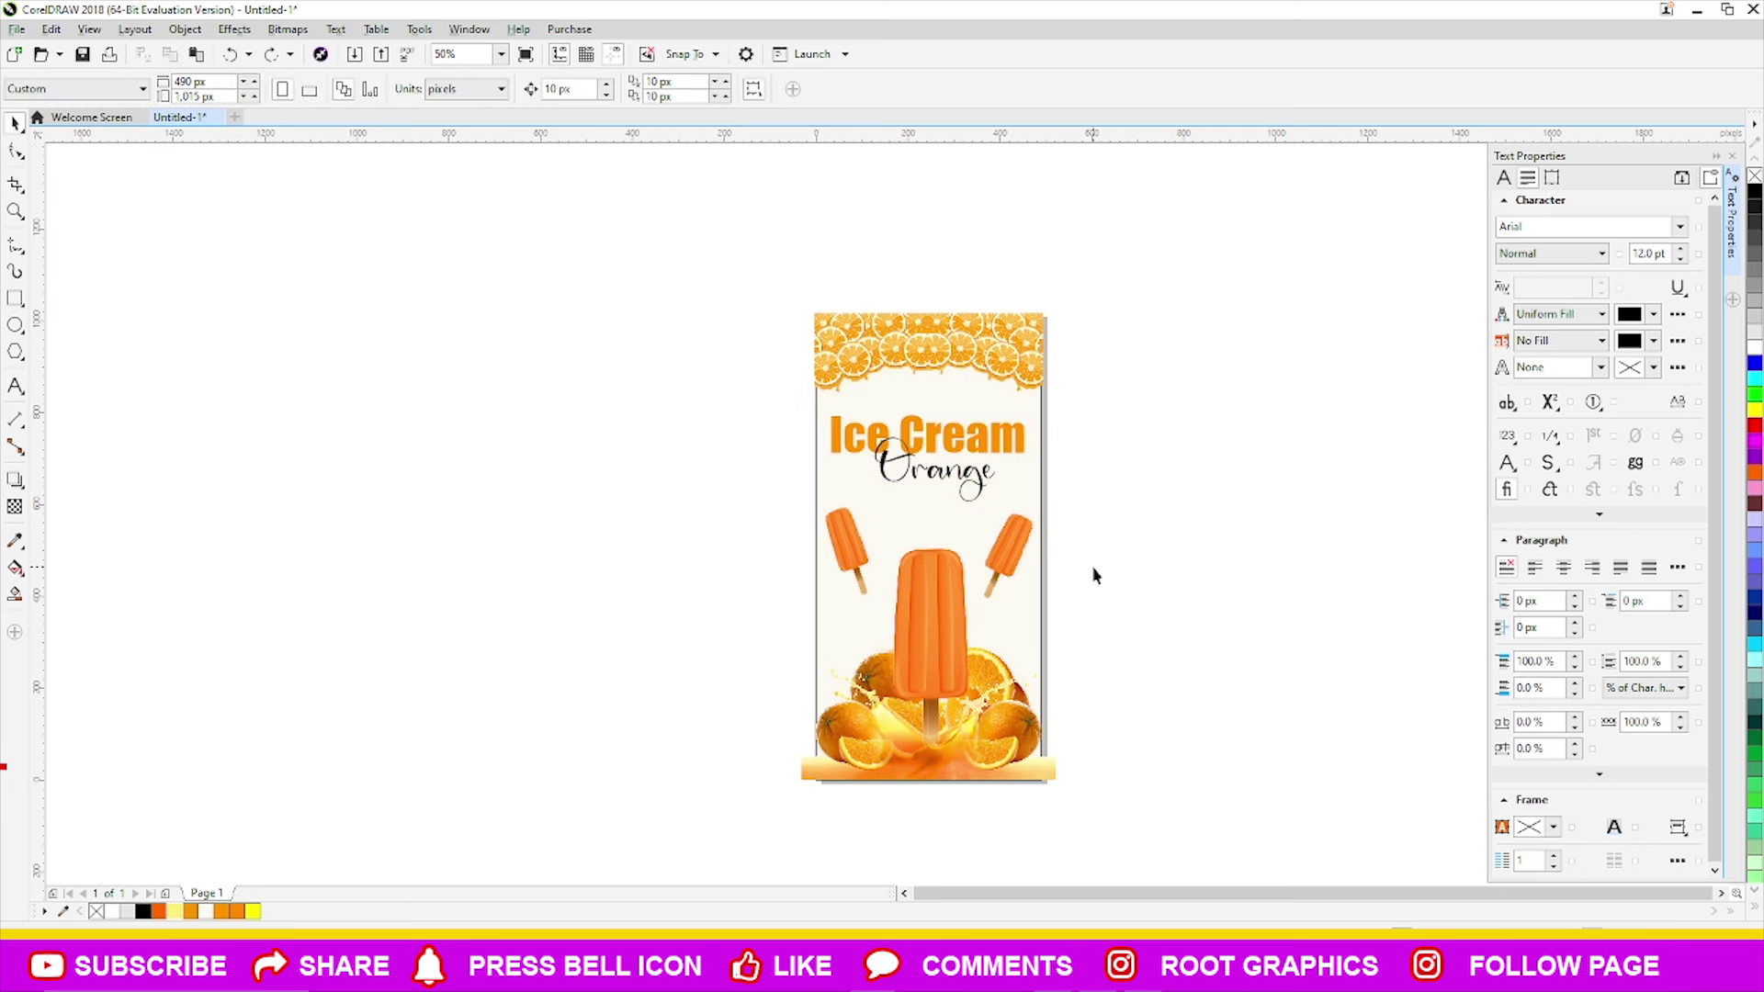
- Try PowerClipping the top orange slices into the background, then decline the confirmation
left_click(941, 381)
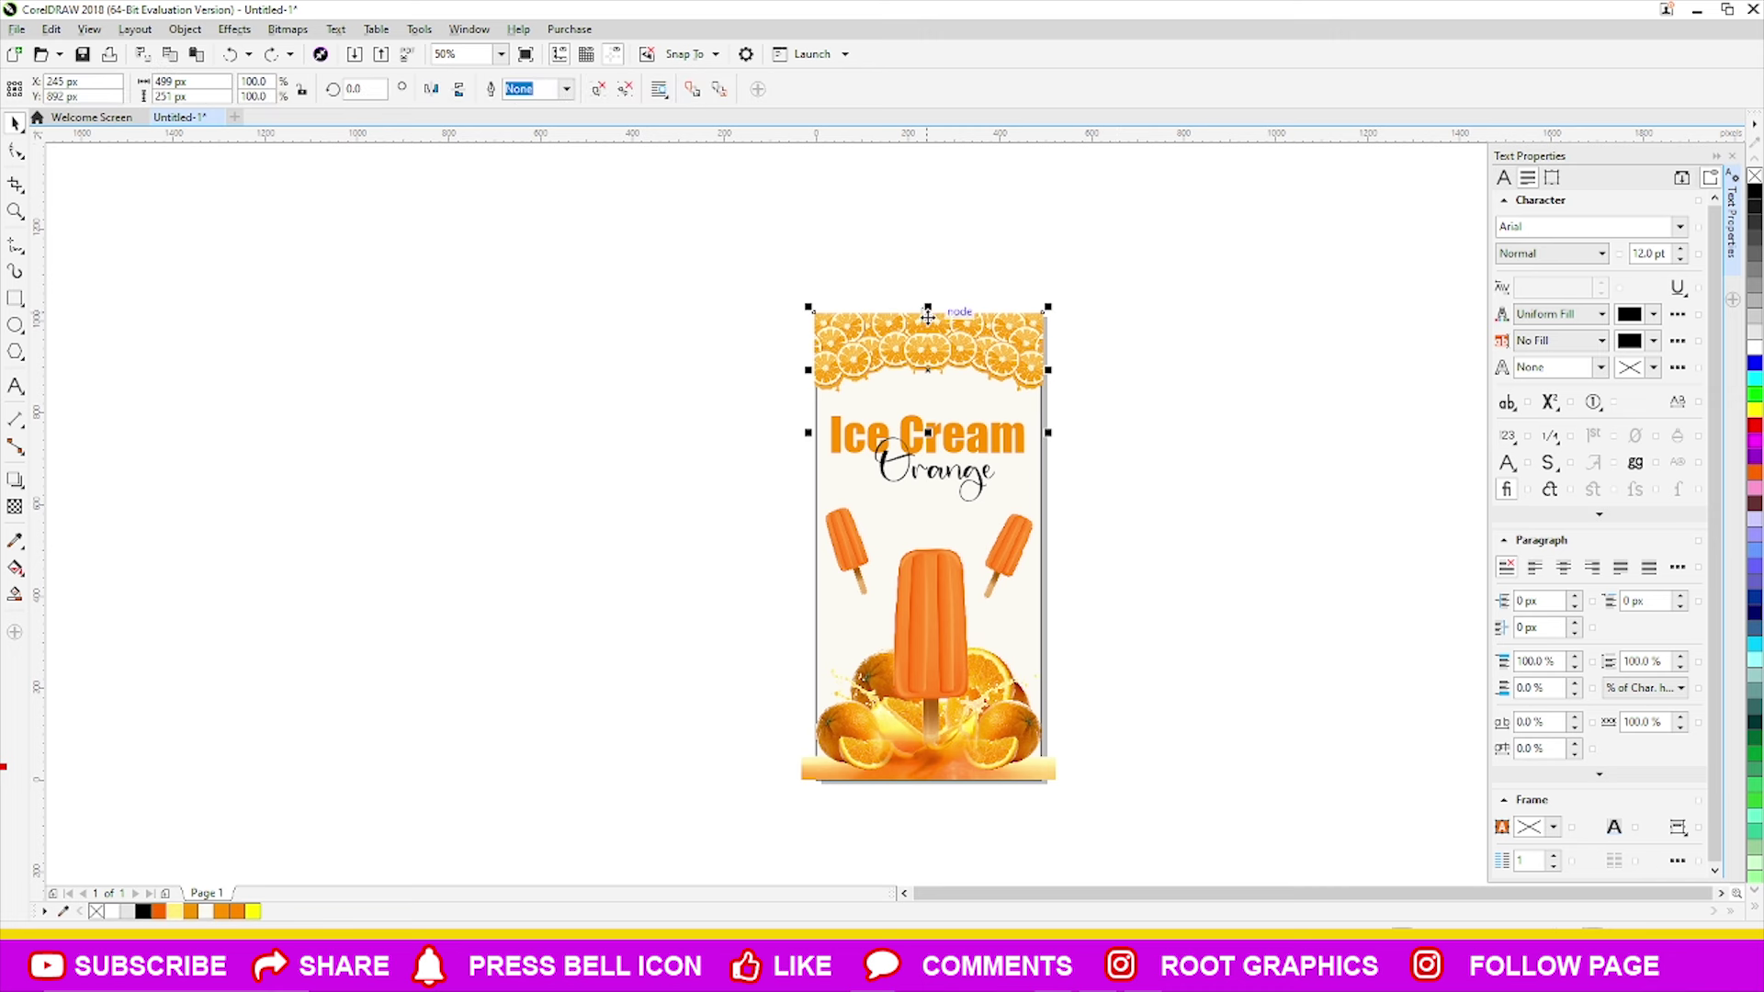
right_click(922, 325)
left_click(960, 339)
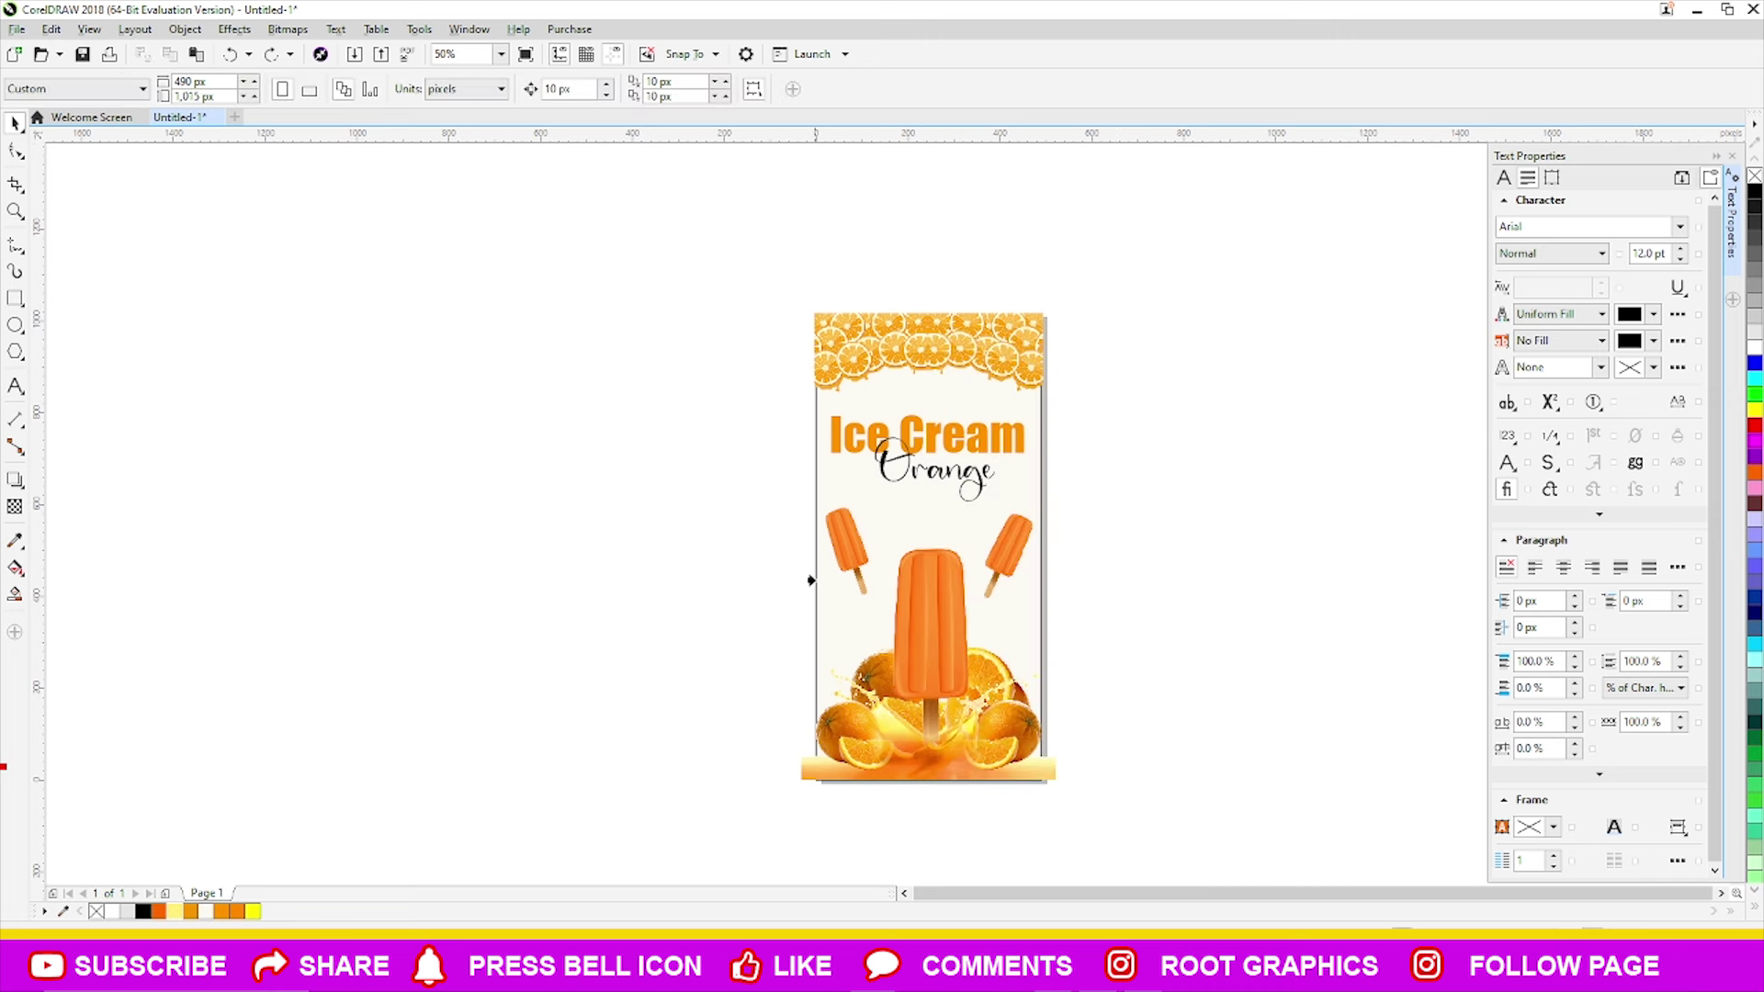
left_click(813, 583)
left_click(929, 548)
- Select the right popsicle, lower artwork, background and top slices in turn to inspect them
left_click(1020, 546)
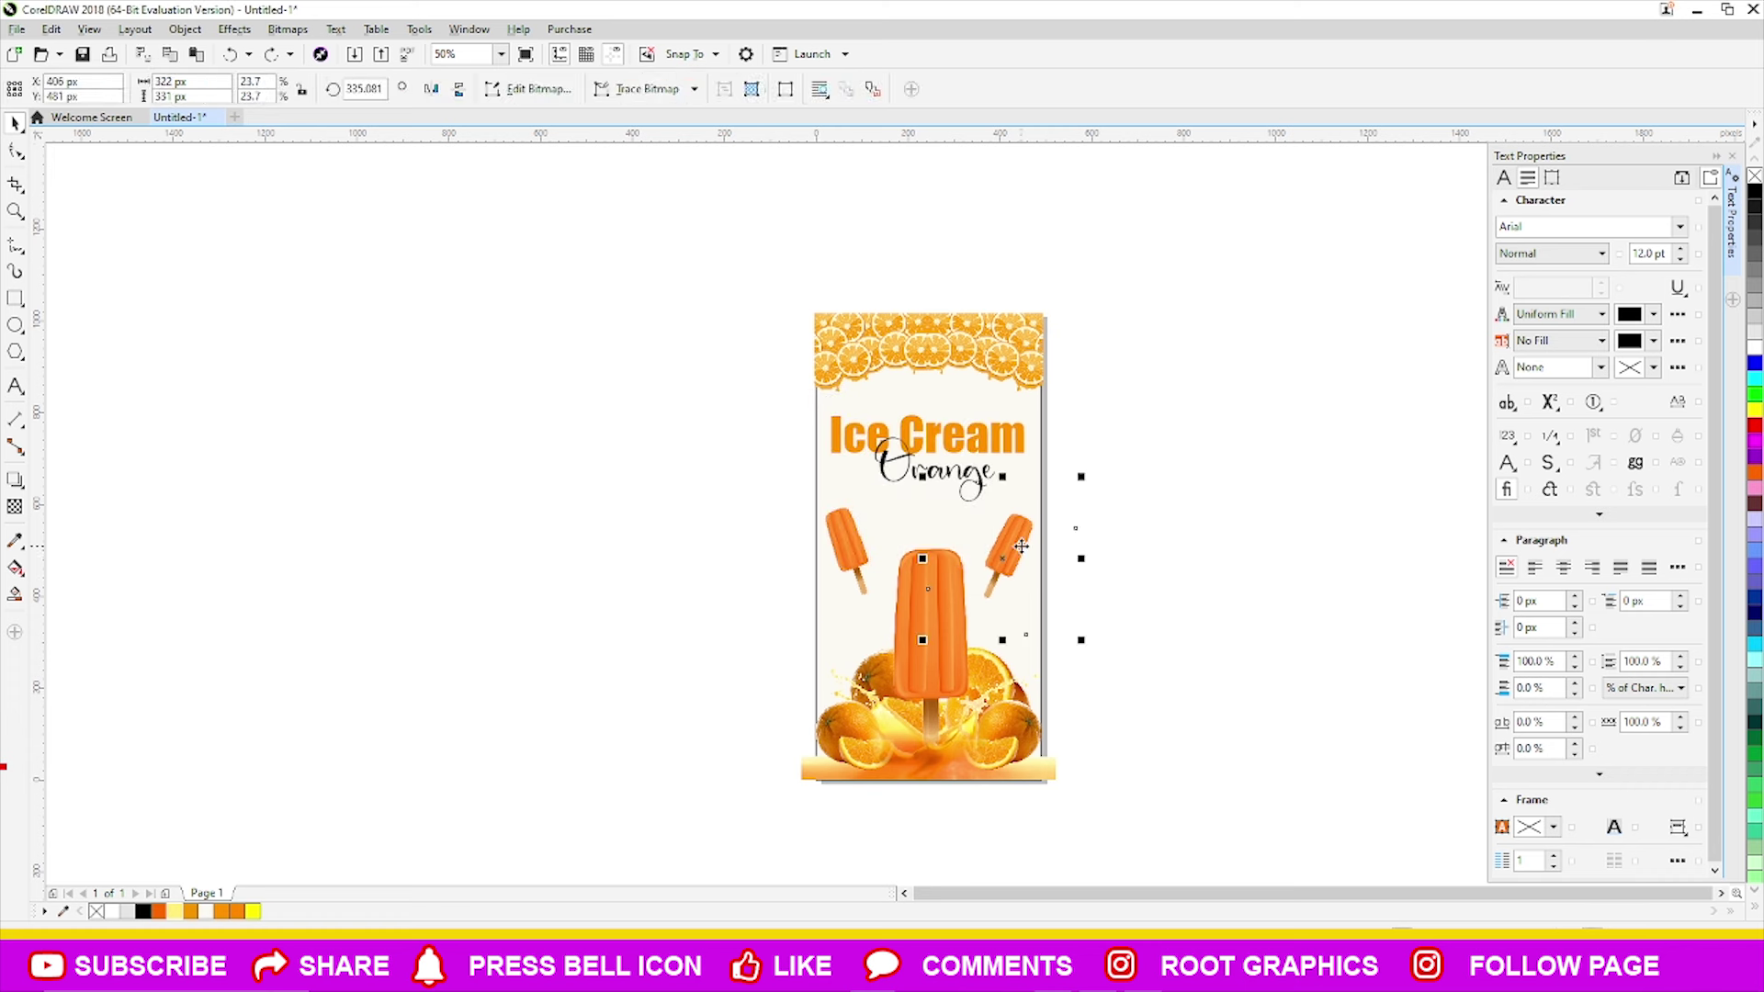
left_click(1010, 721)
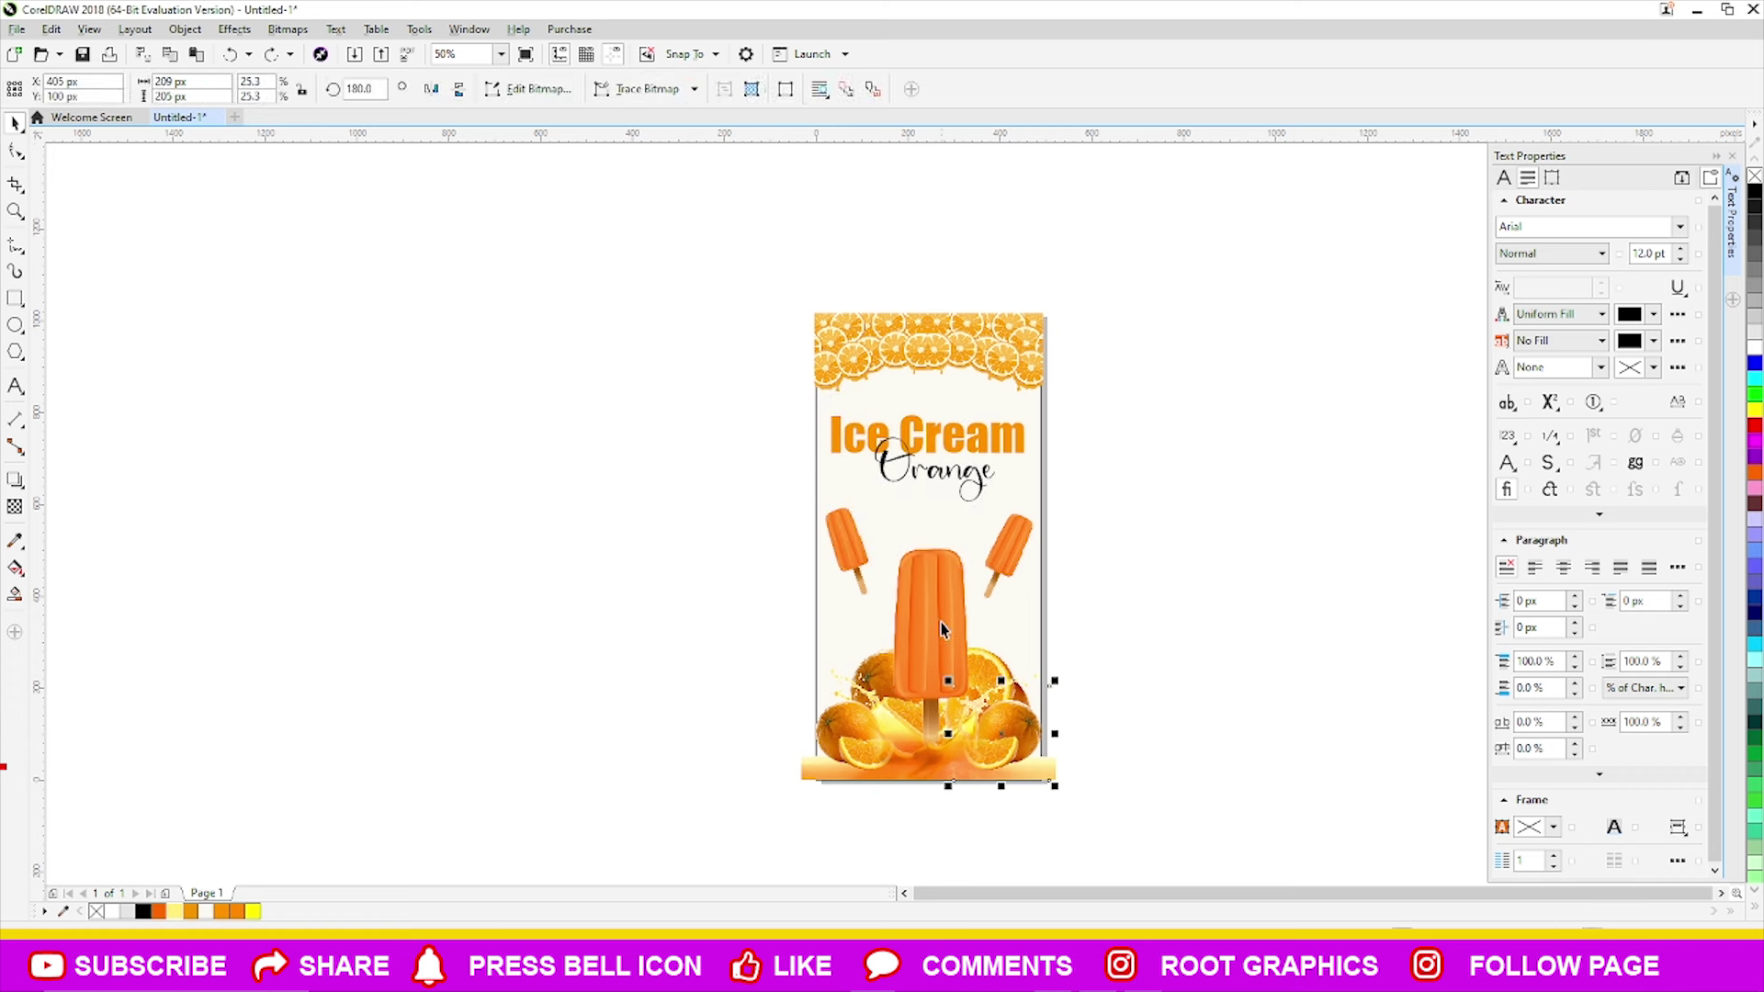
left_click(822, 474)
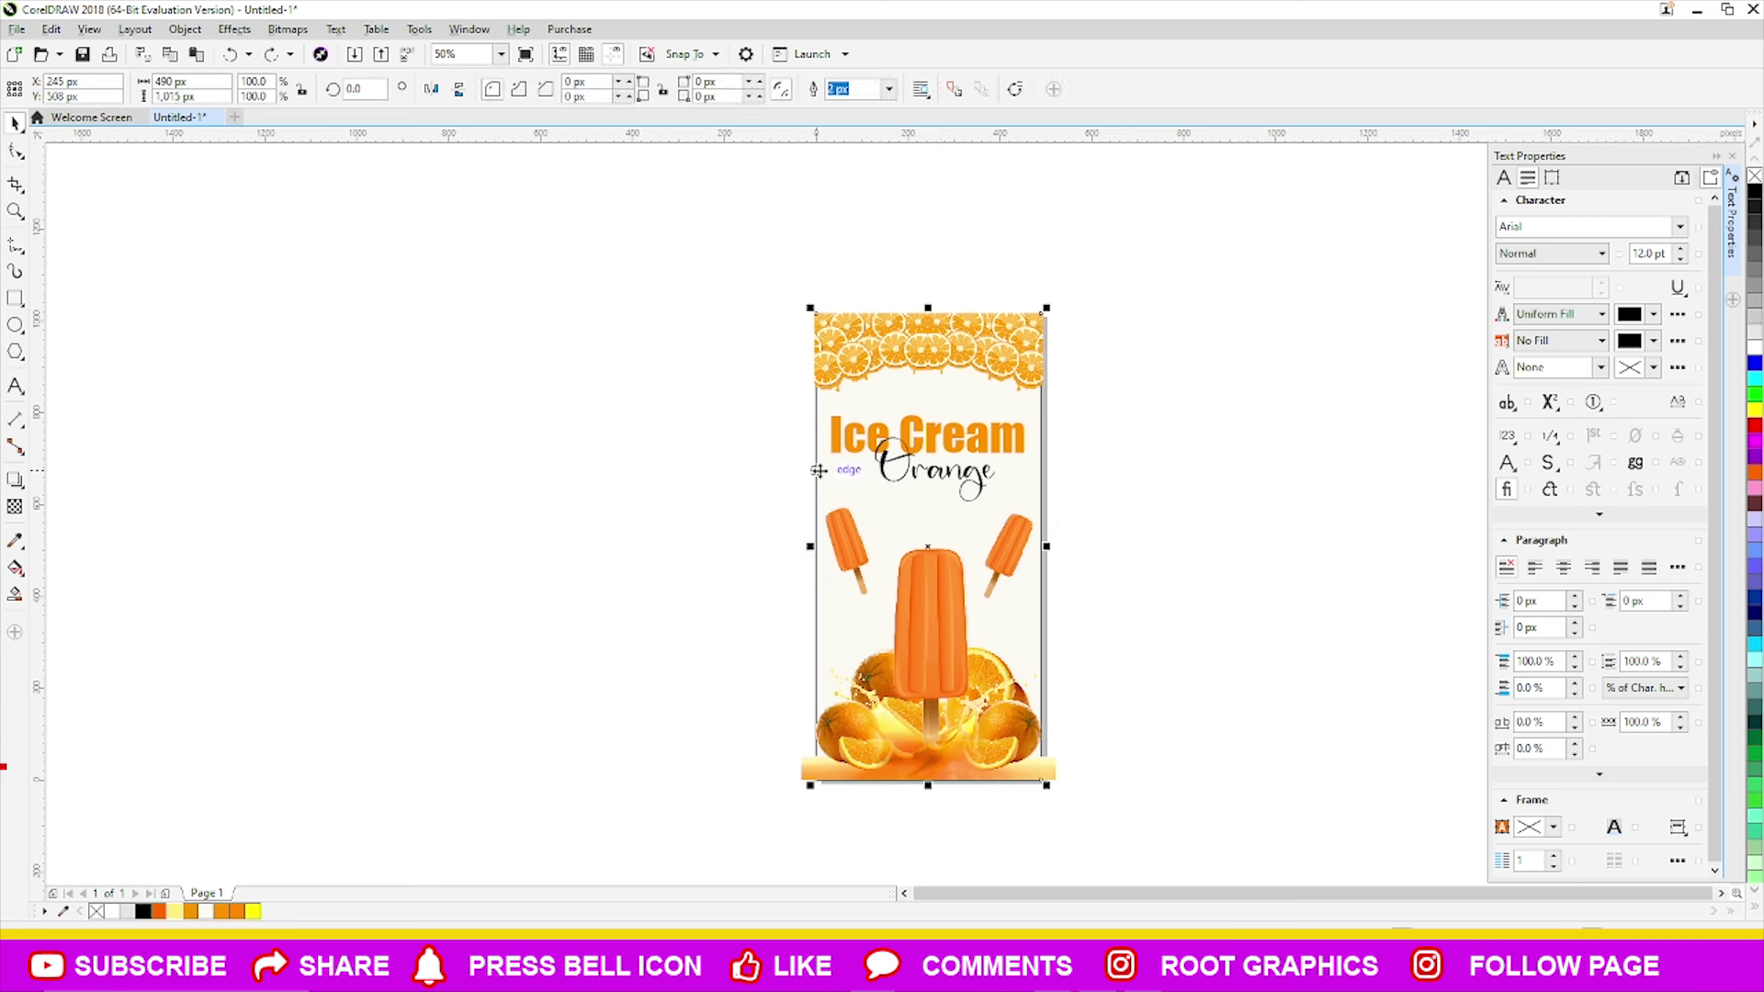
left_click(705, 445)
left_click(858, 343)
left_click(820, 481)
left_click(659, 436)
- PowerClip the tilted right popsicle inside the background rectangle
left_click(858, 554)
right_click(871, 505)
left_click(919, 419)
left_click(824, 463)
- Select the bottom oranges image and bring up its context menu
right_click(1010, 409)
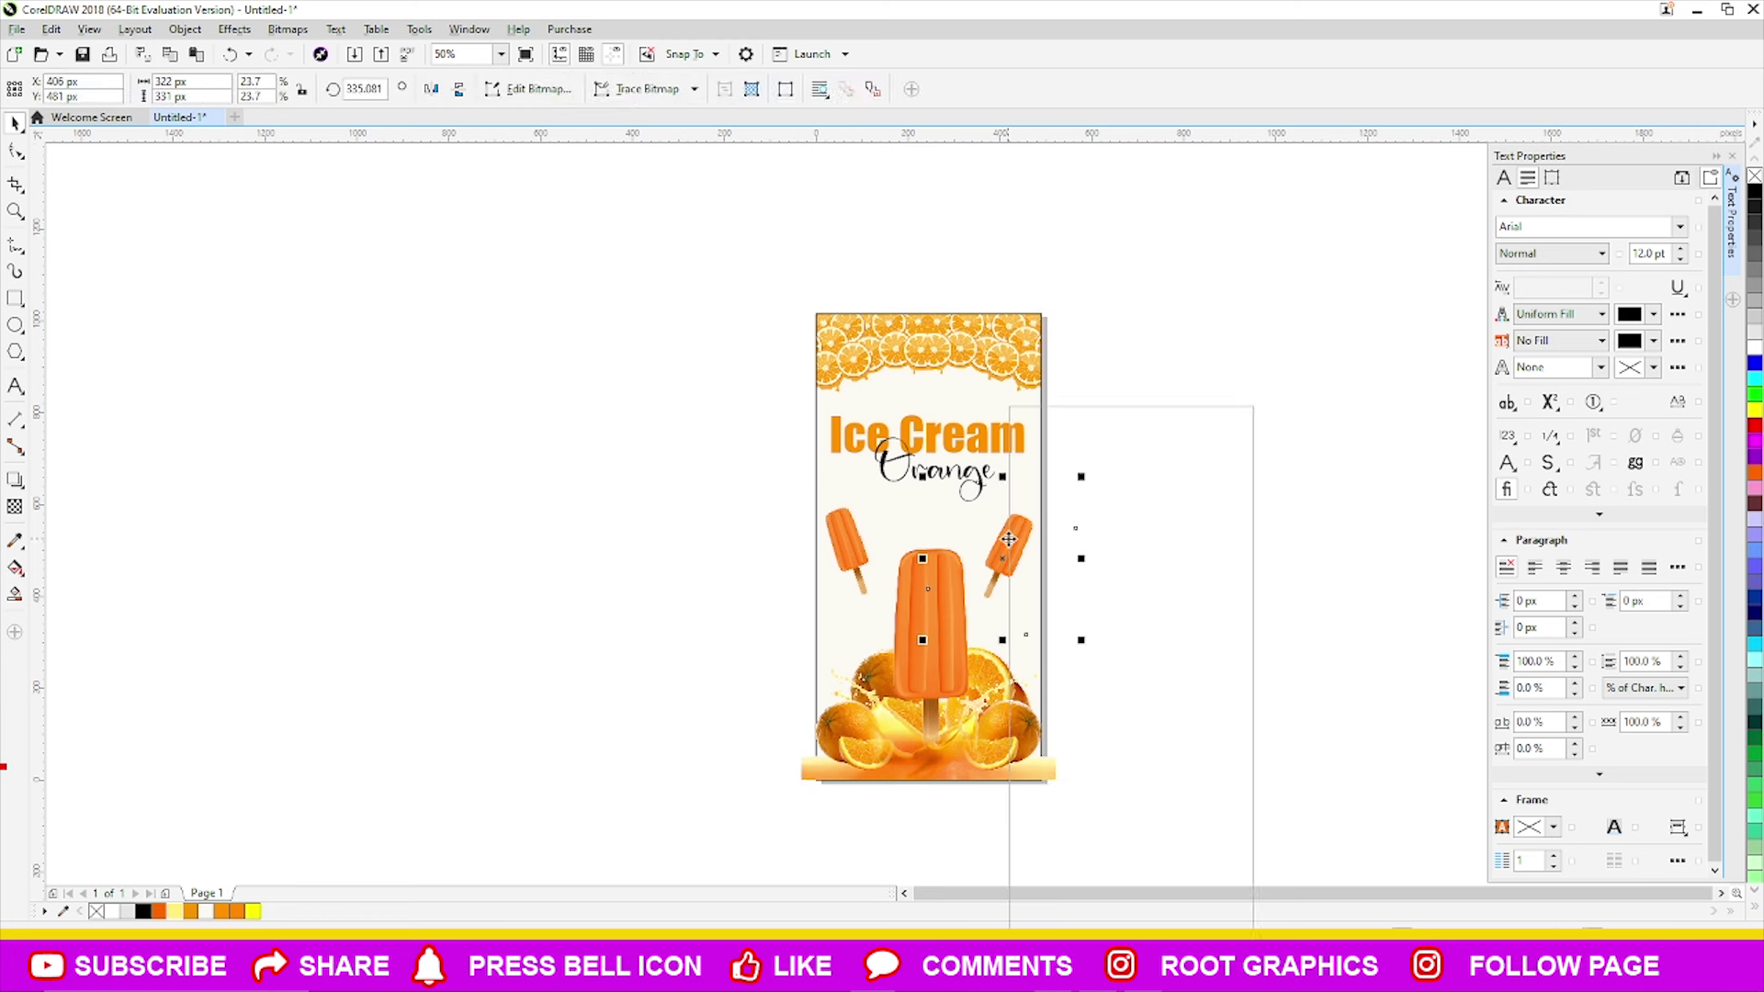
left_click(854, 475)
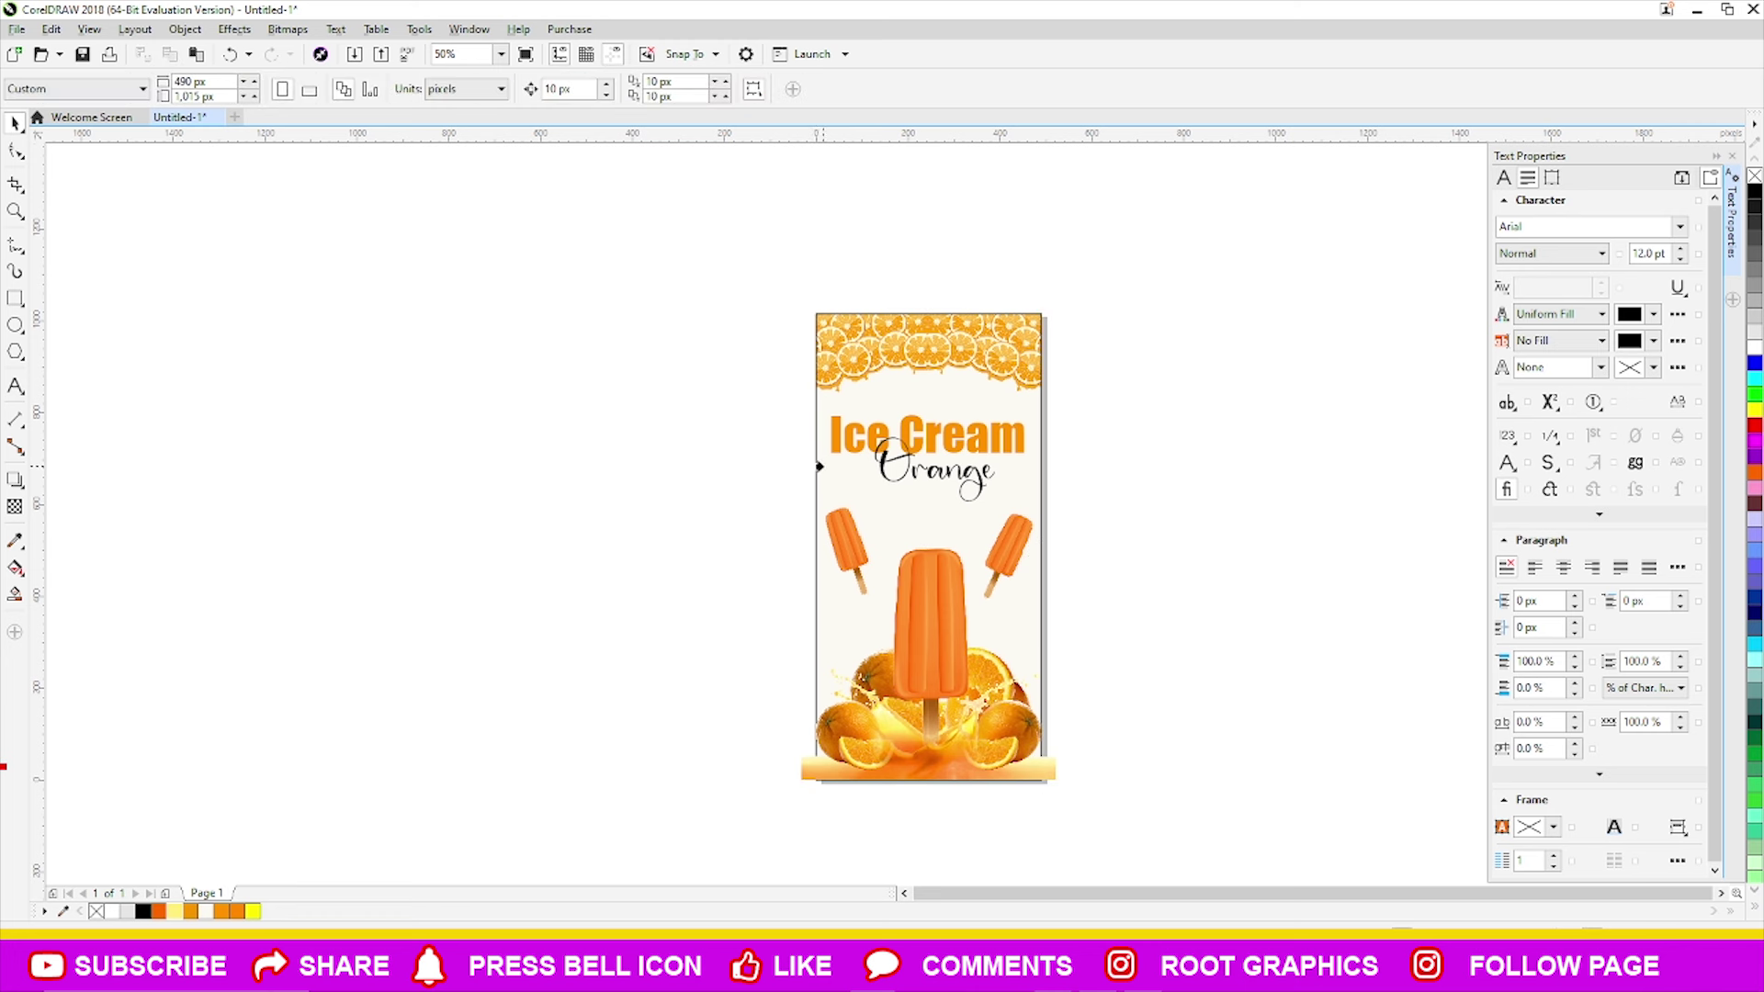
left_click(821, 466)
left_click(945, 669)
right_click(955, 666)
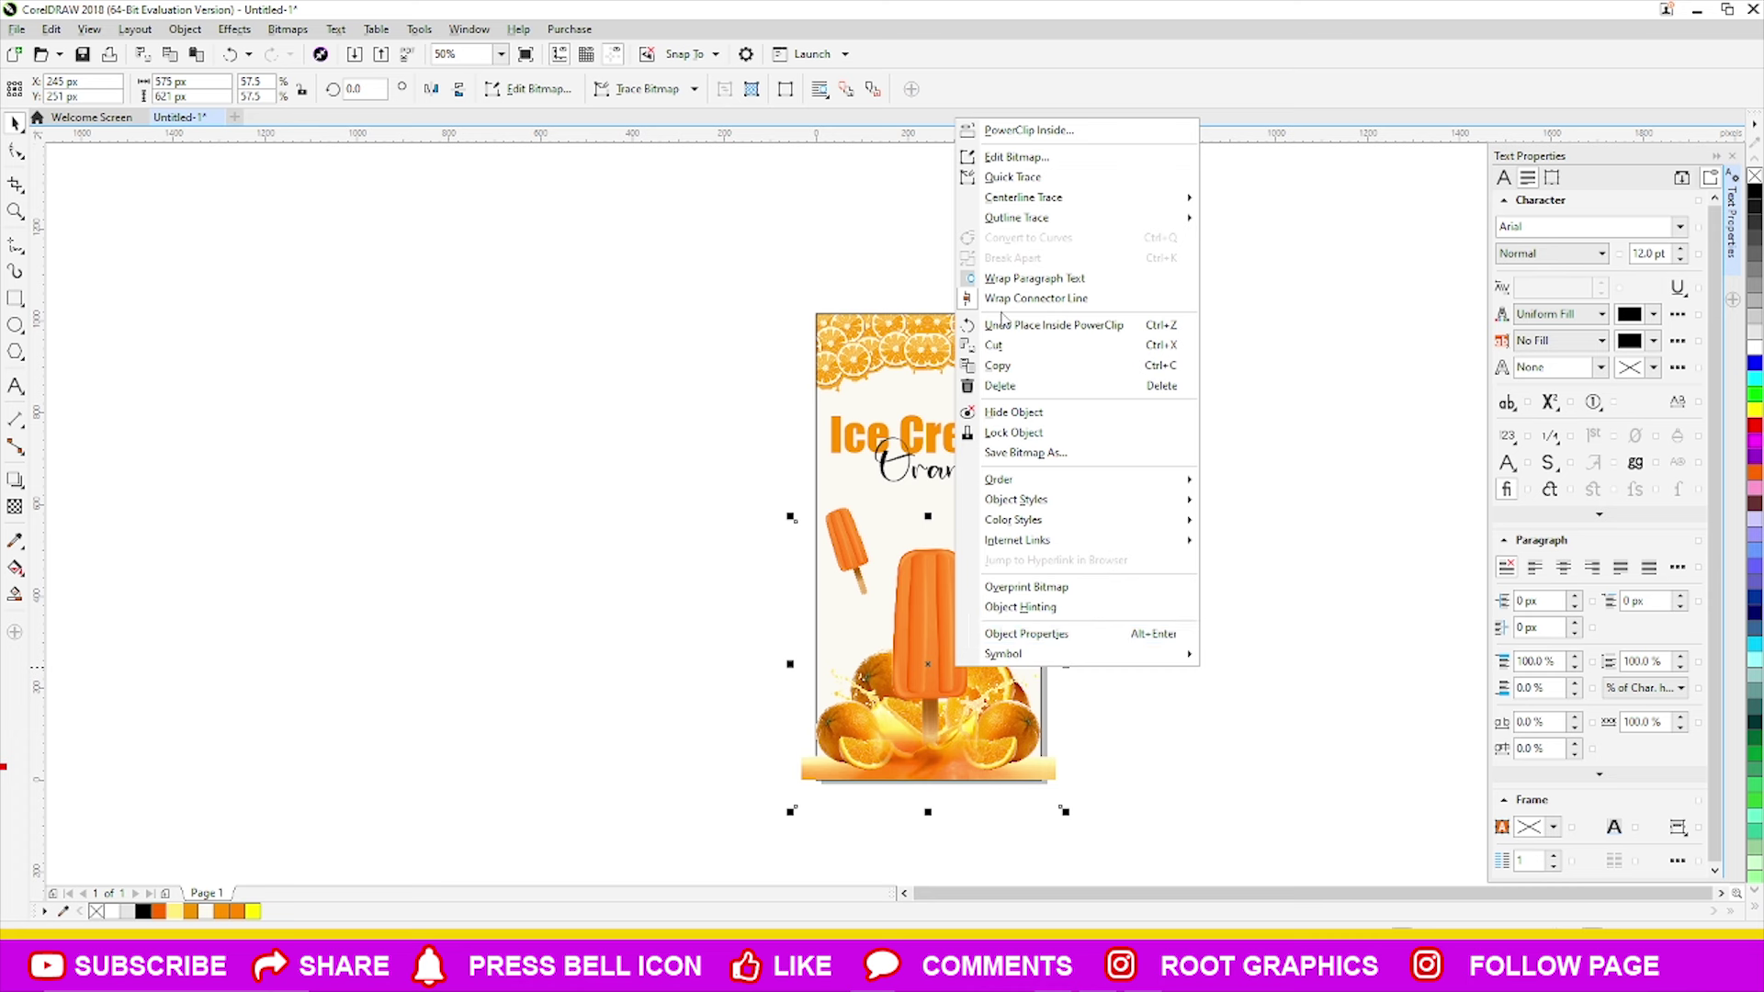
- PowerClip the bottom oranges image inside the poster frame
left_click(994, 135)
left_click(819, 470)
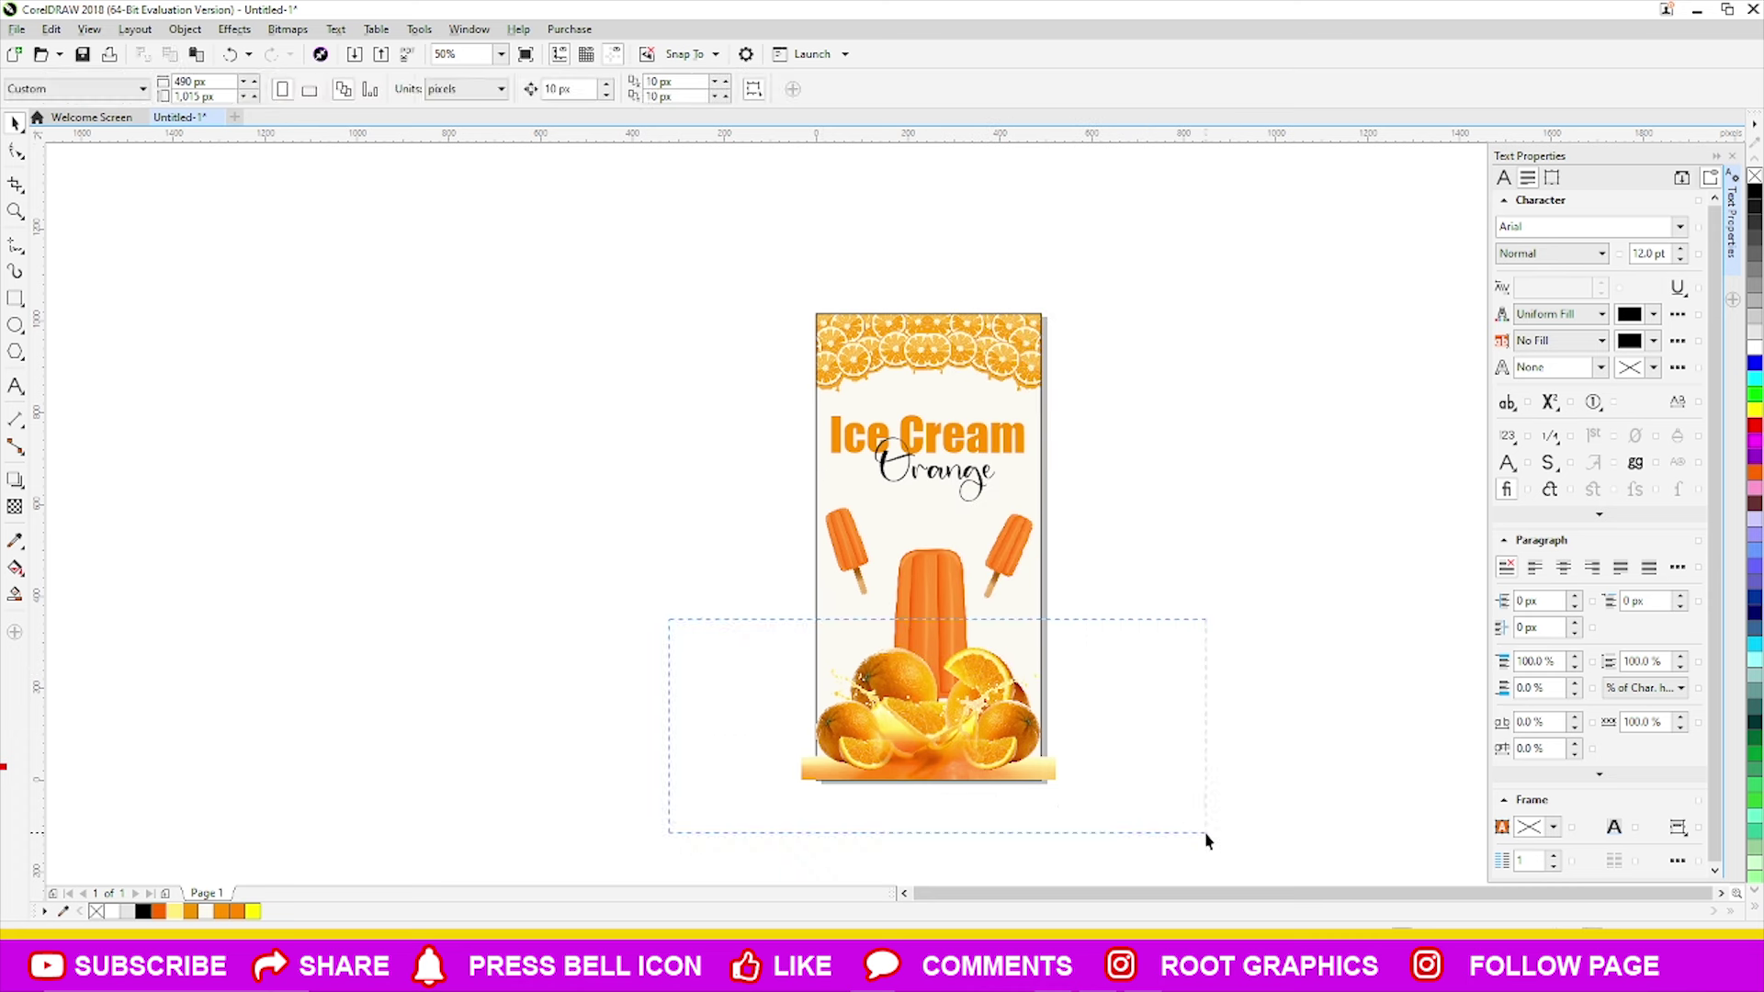
left_click_drag(719, 646, 1205, 835)
right_click(927, 709)
left_click(985, 172)
left_click(824, 484)
left_click(672, 565)
- Edit the poster's PowerClip contents, finish editing, and check the clipped images
left_click(911, 625)
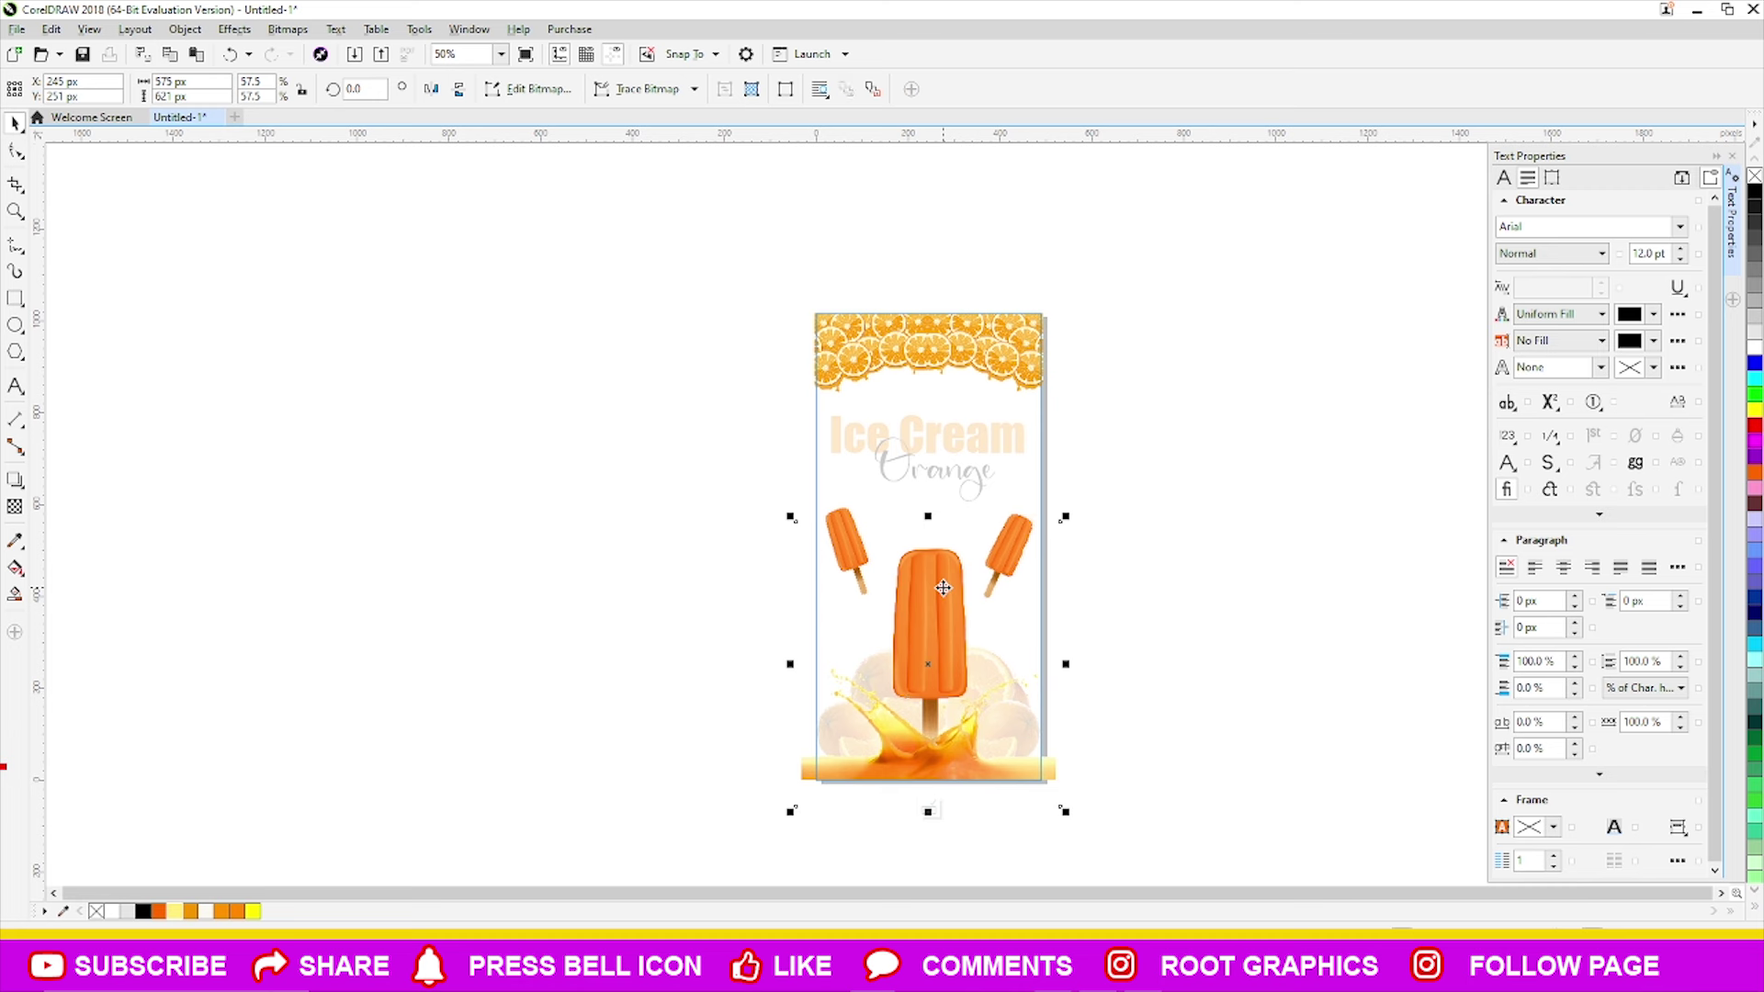
right_click(943, 587)
left_click(1009, 152)
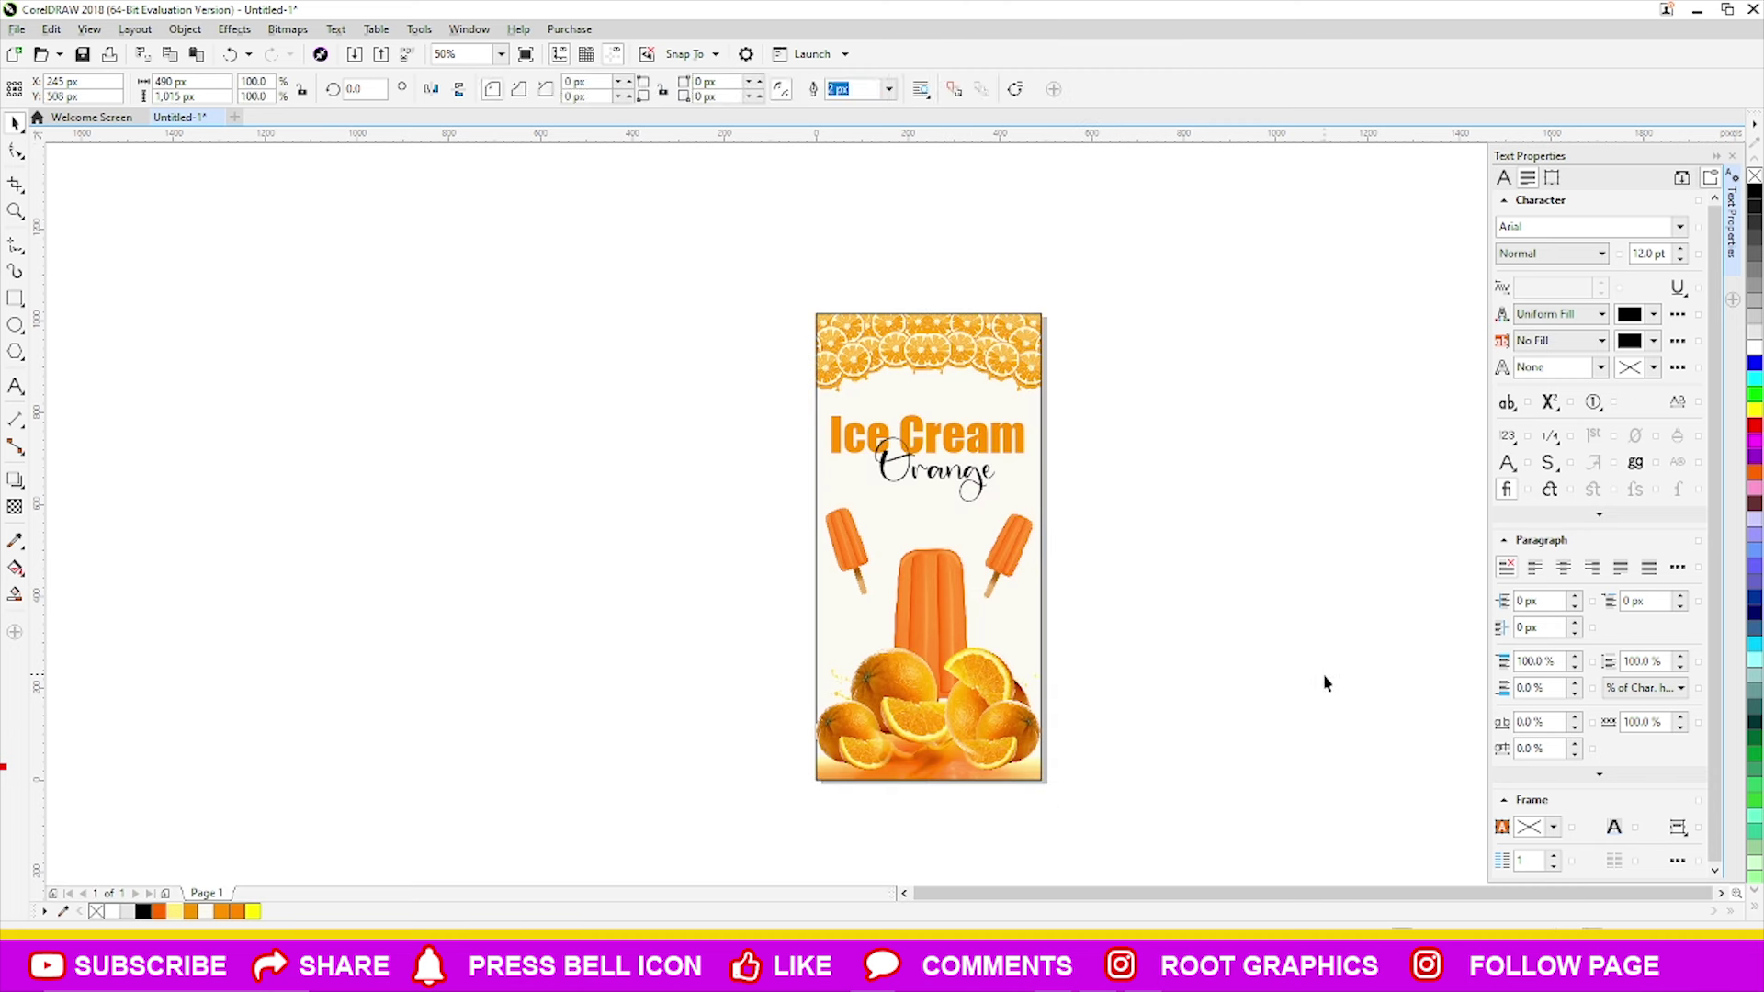
left_click(906, 776)
left_click(851, 735, "ctrl")
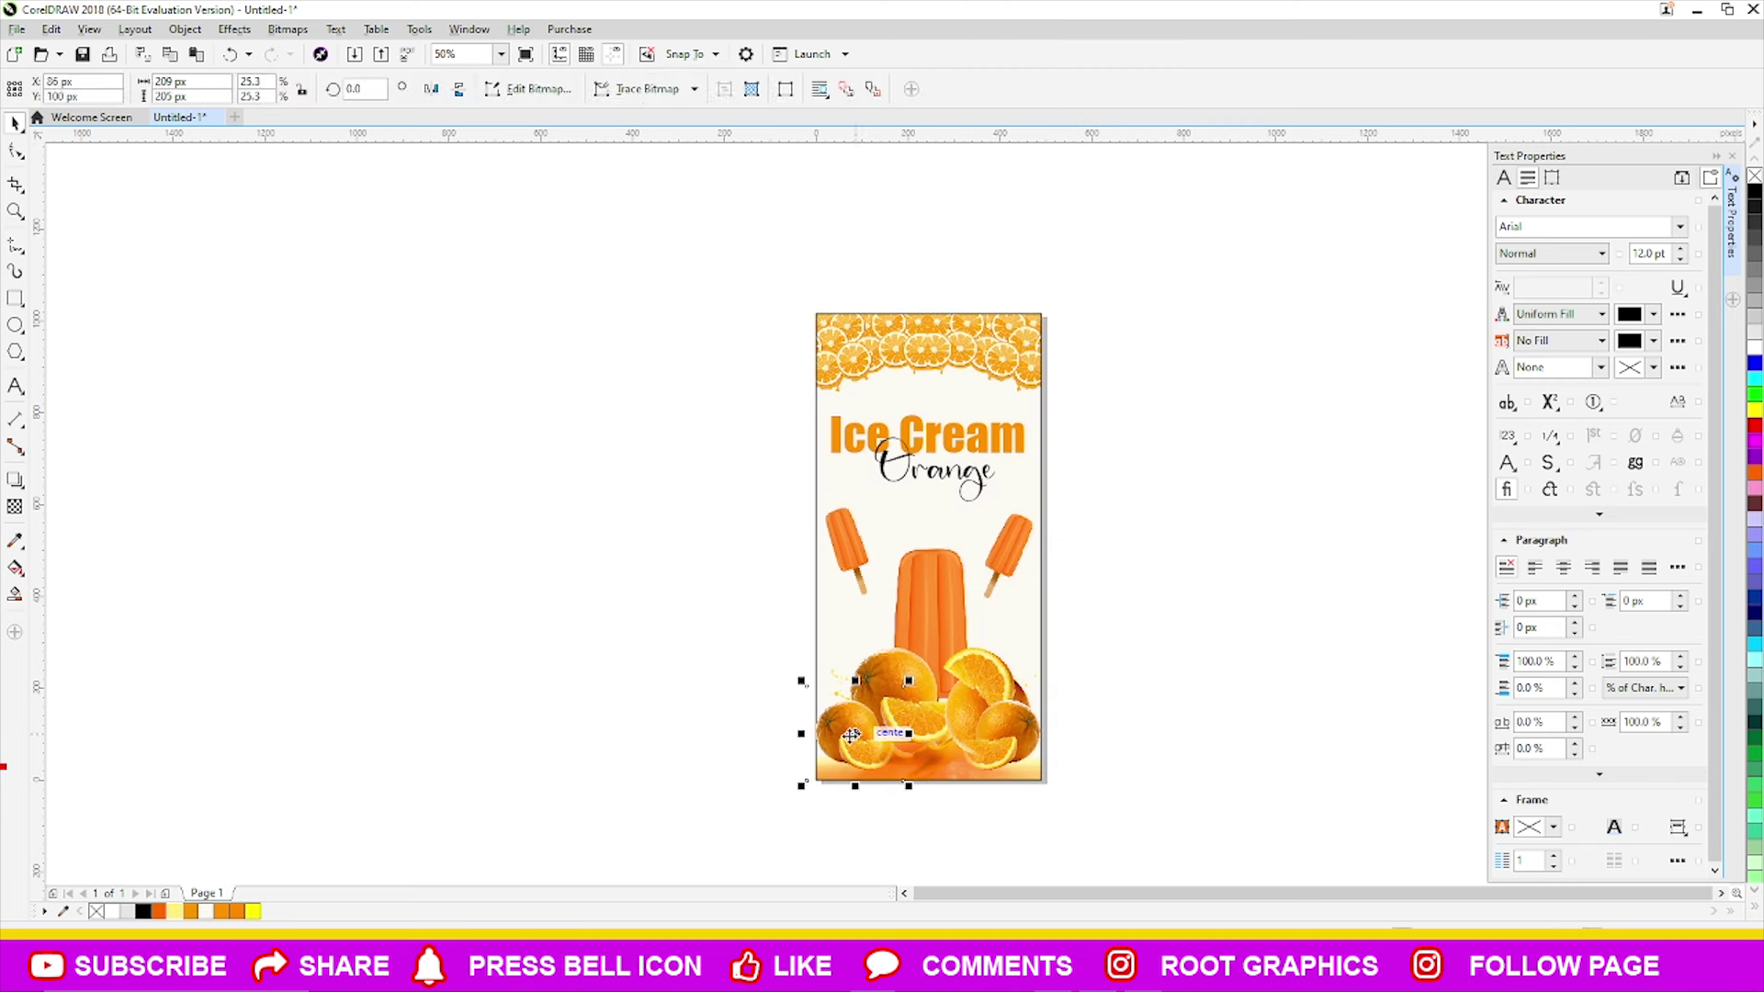